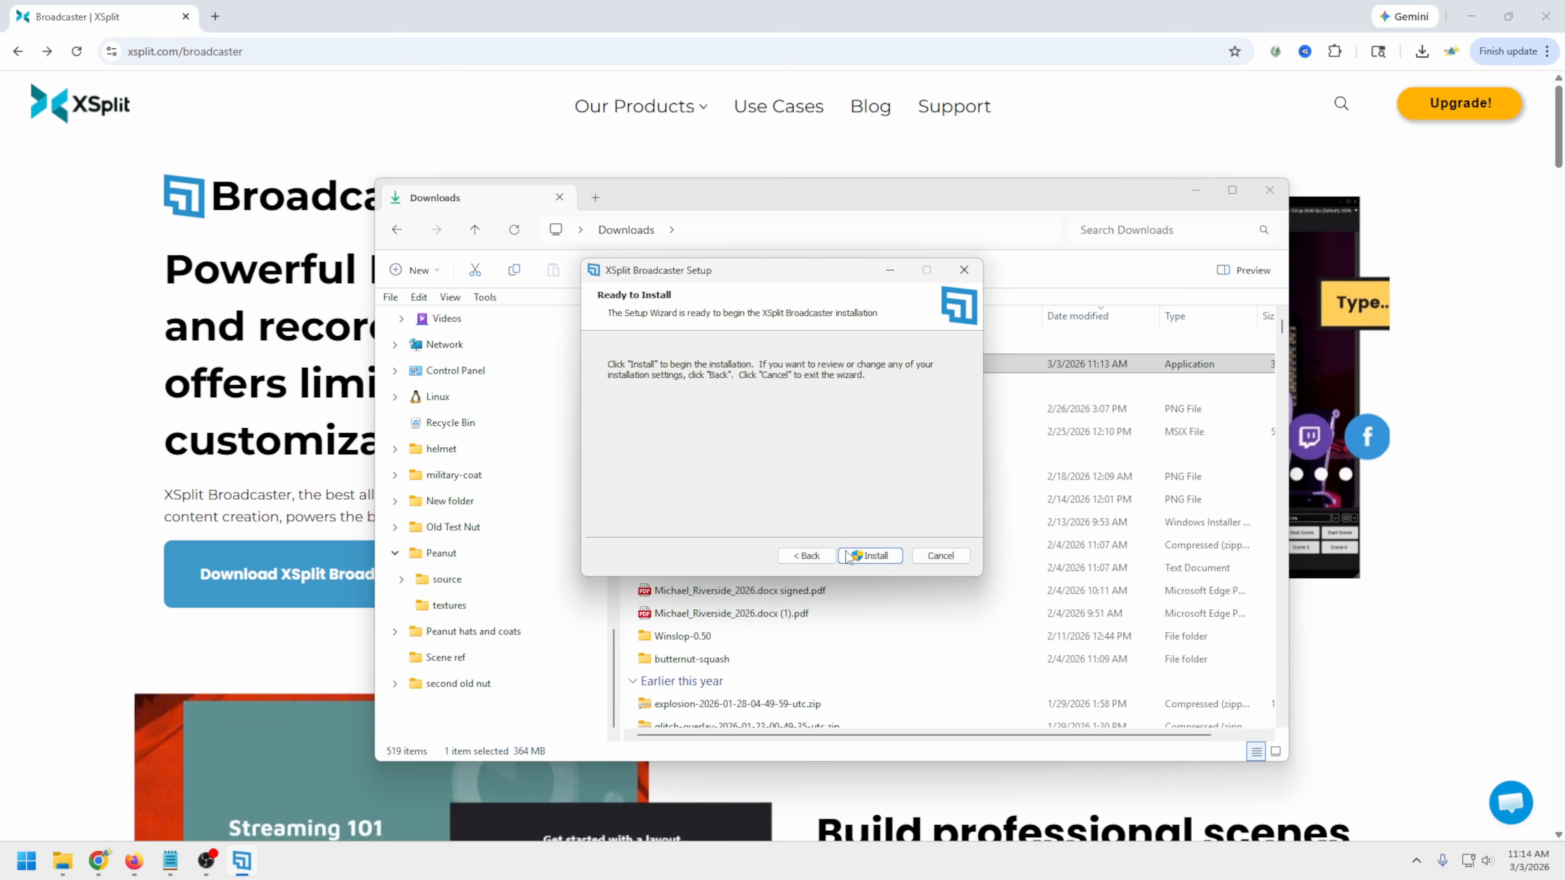
Install XSplit Broadcaster and finish the setup with launching the program enabled
click(873, 557)
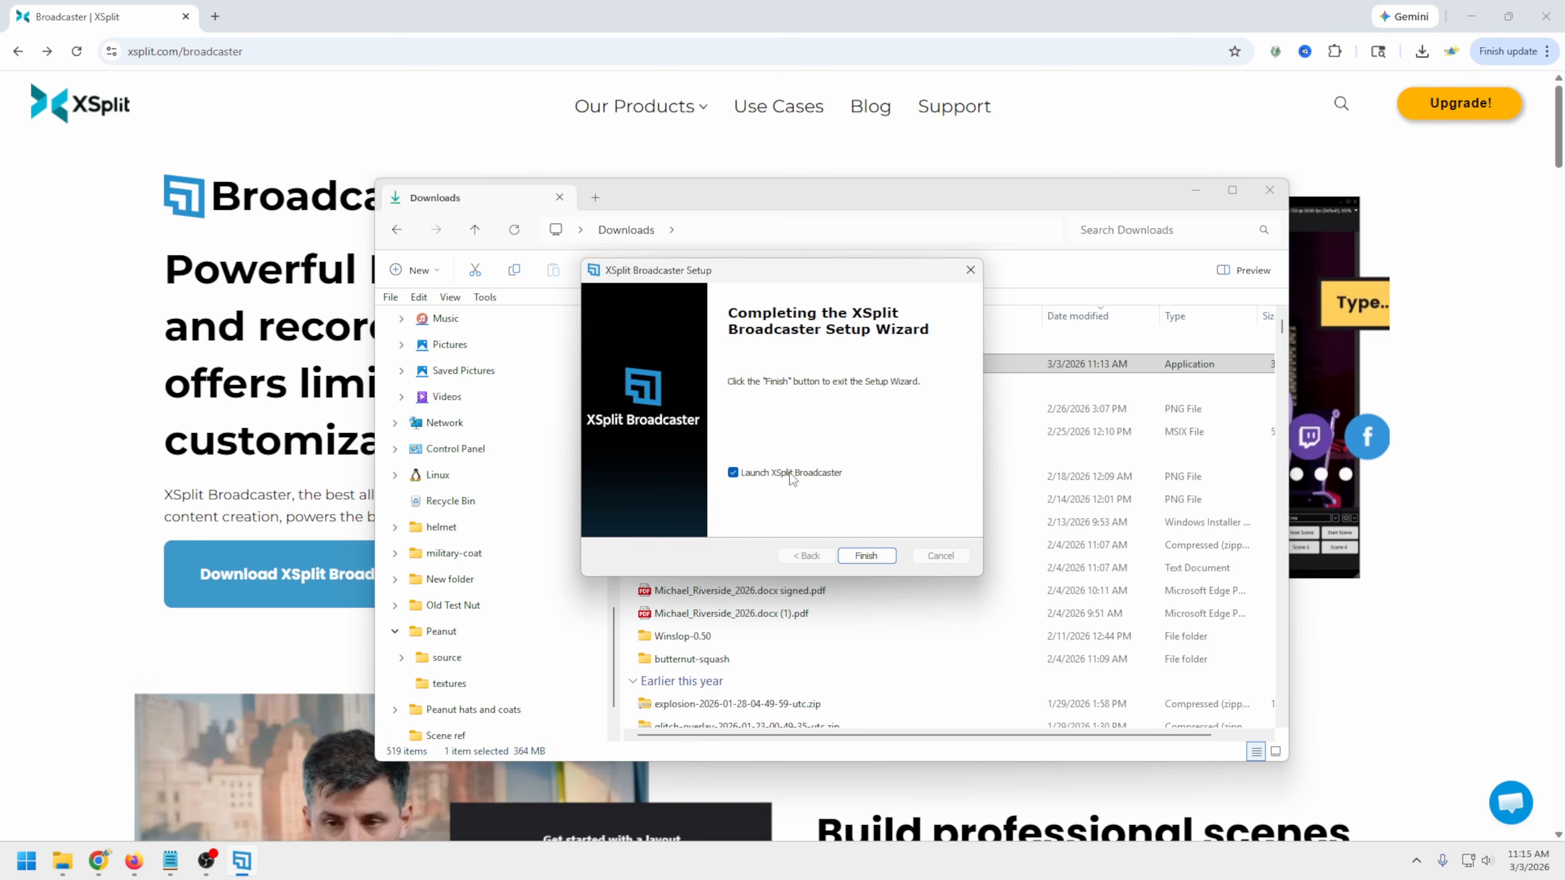
click(865, 556)
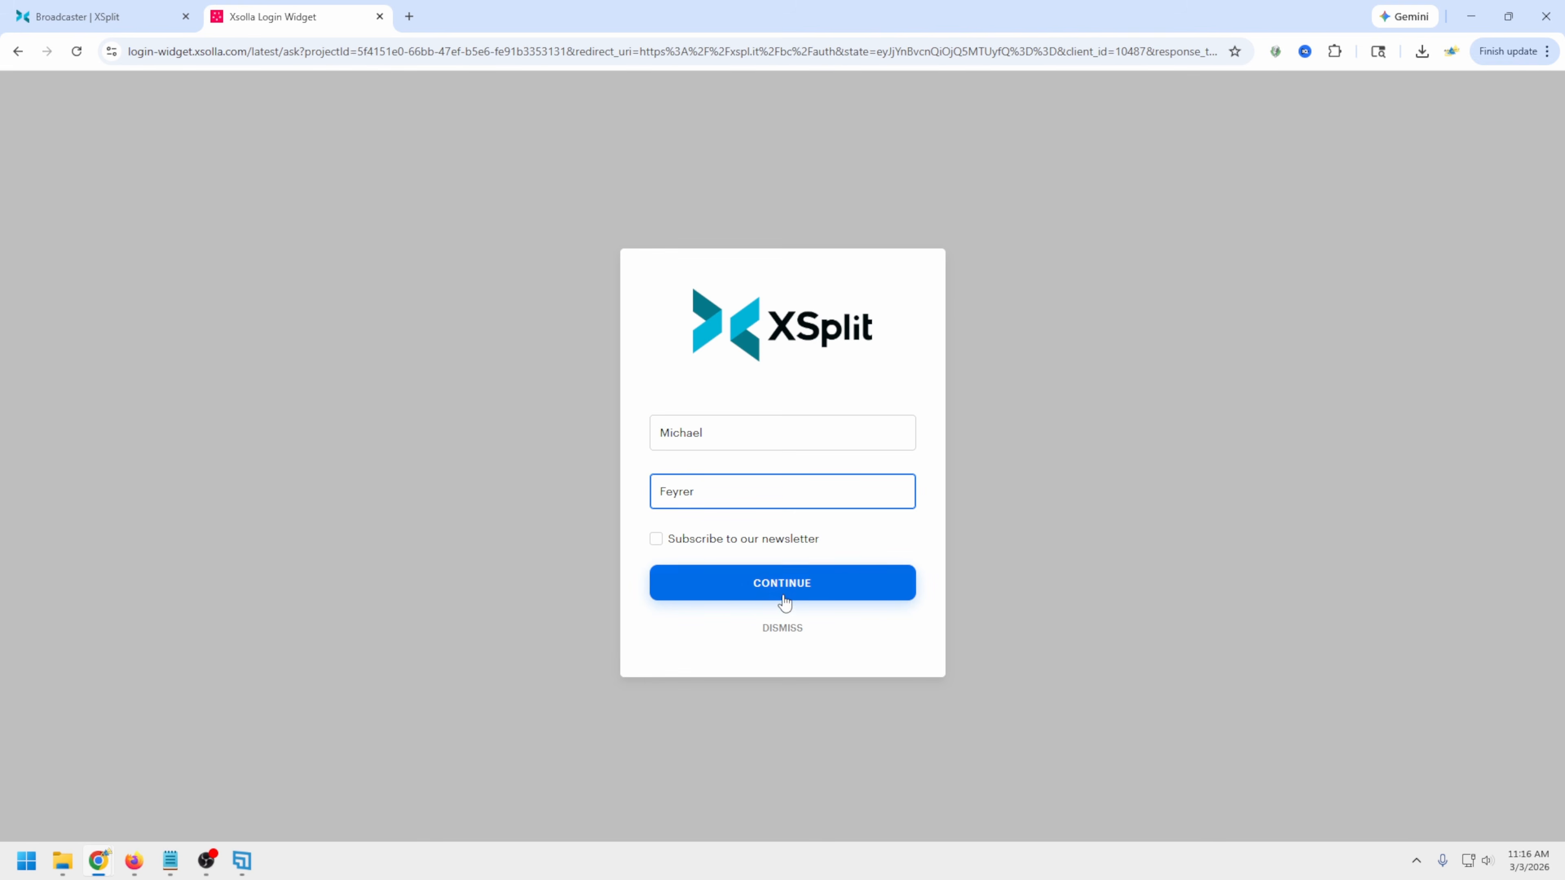
Submit the XSplit login confirmation and reload the authentication page to authorize the account
click(784, 601)
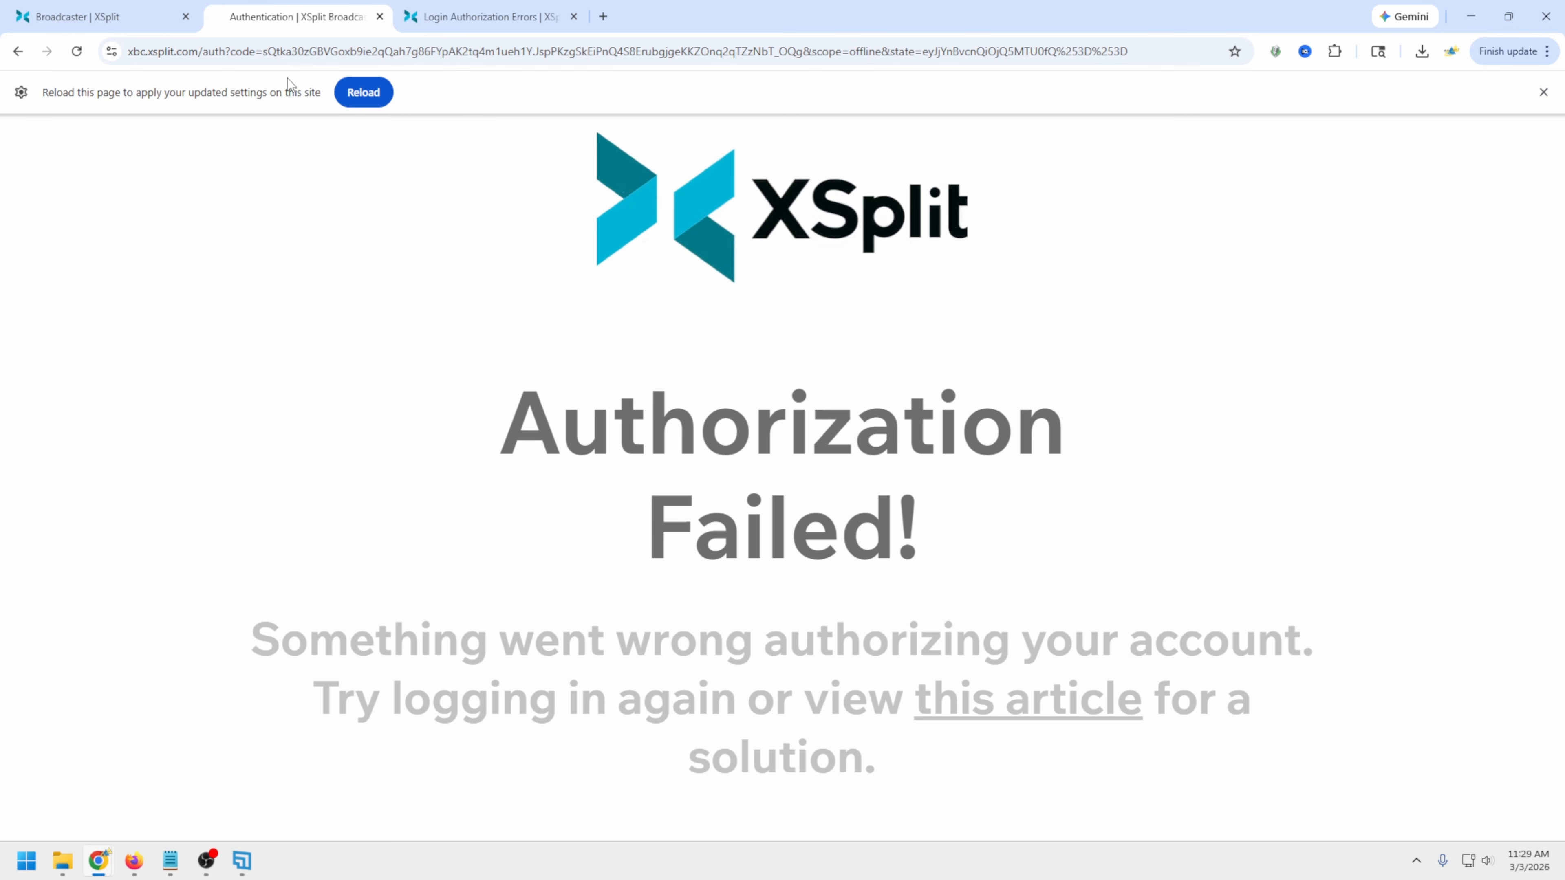
click(347, 97)
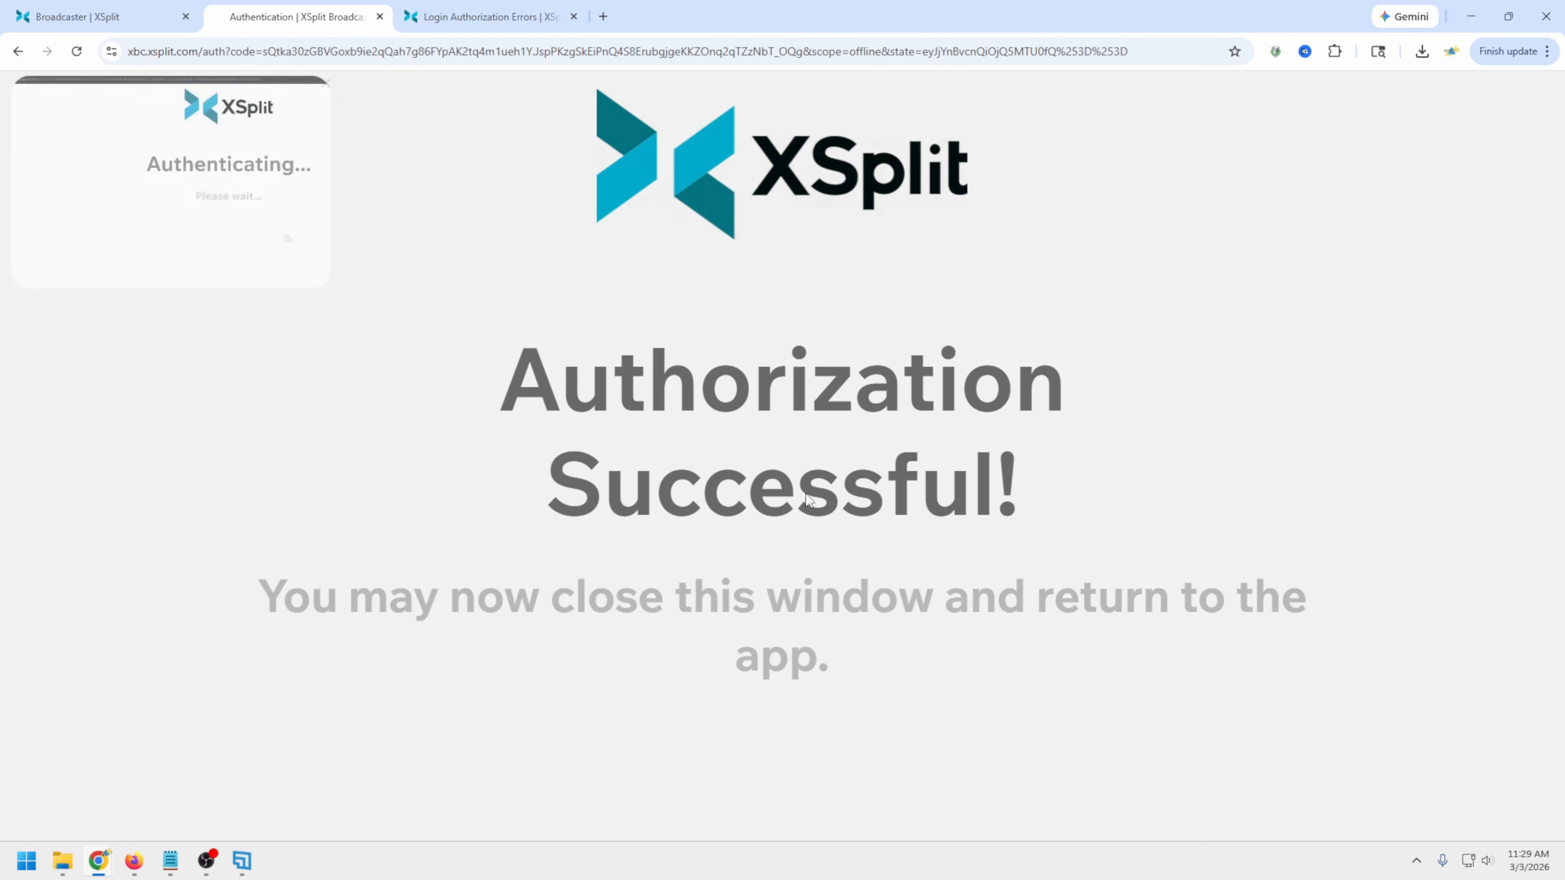
click(192, 213)
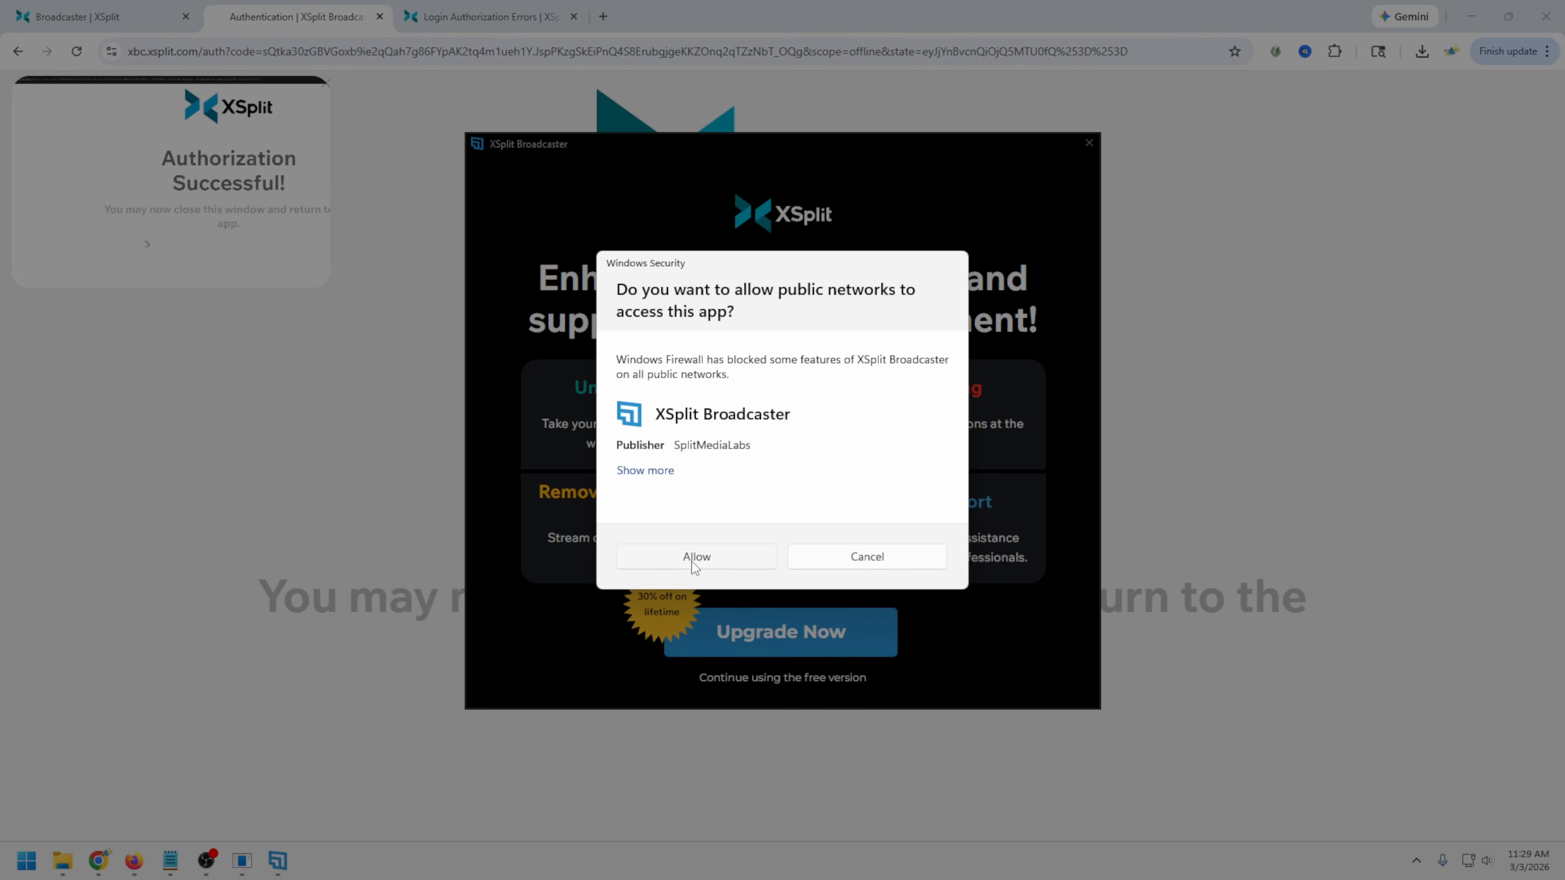
Allow XSplit Broadcaster to access public networks and continue with the free version
click(696, 556)
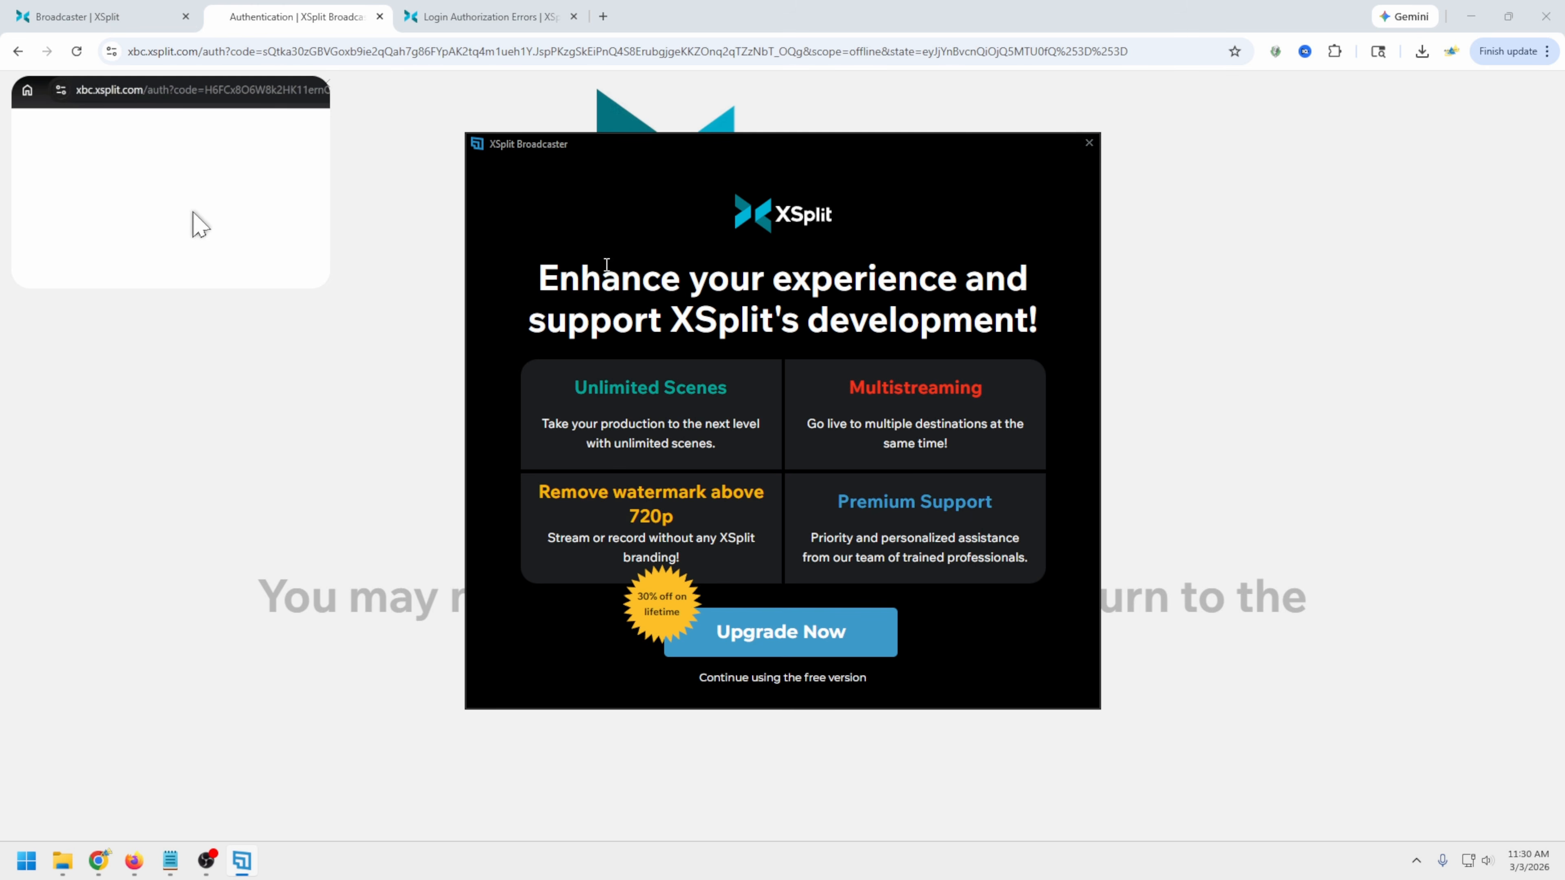
click(807, 678)
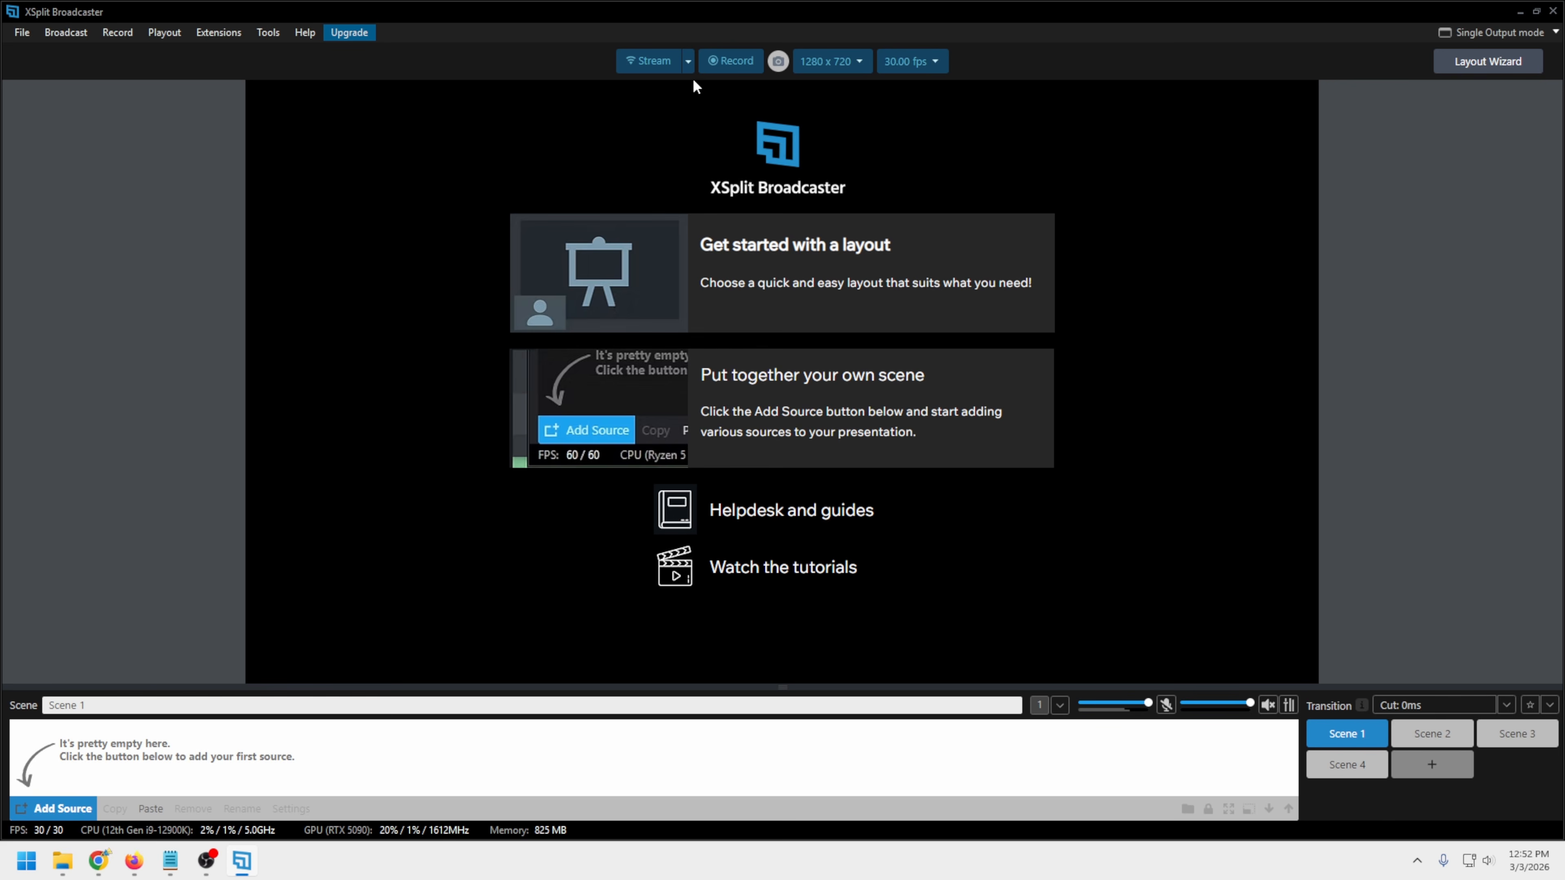
Examine the services offered for setting up a streaming output, and close the list without picking one
click(689, 64)
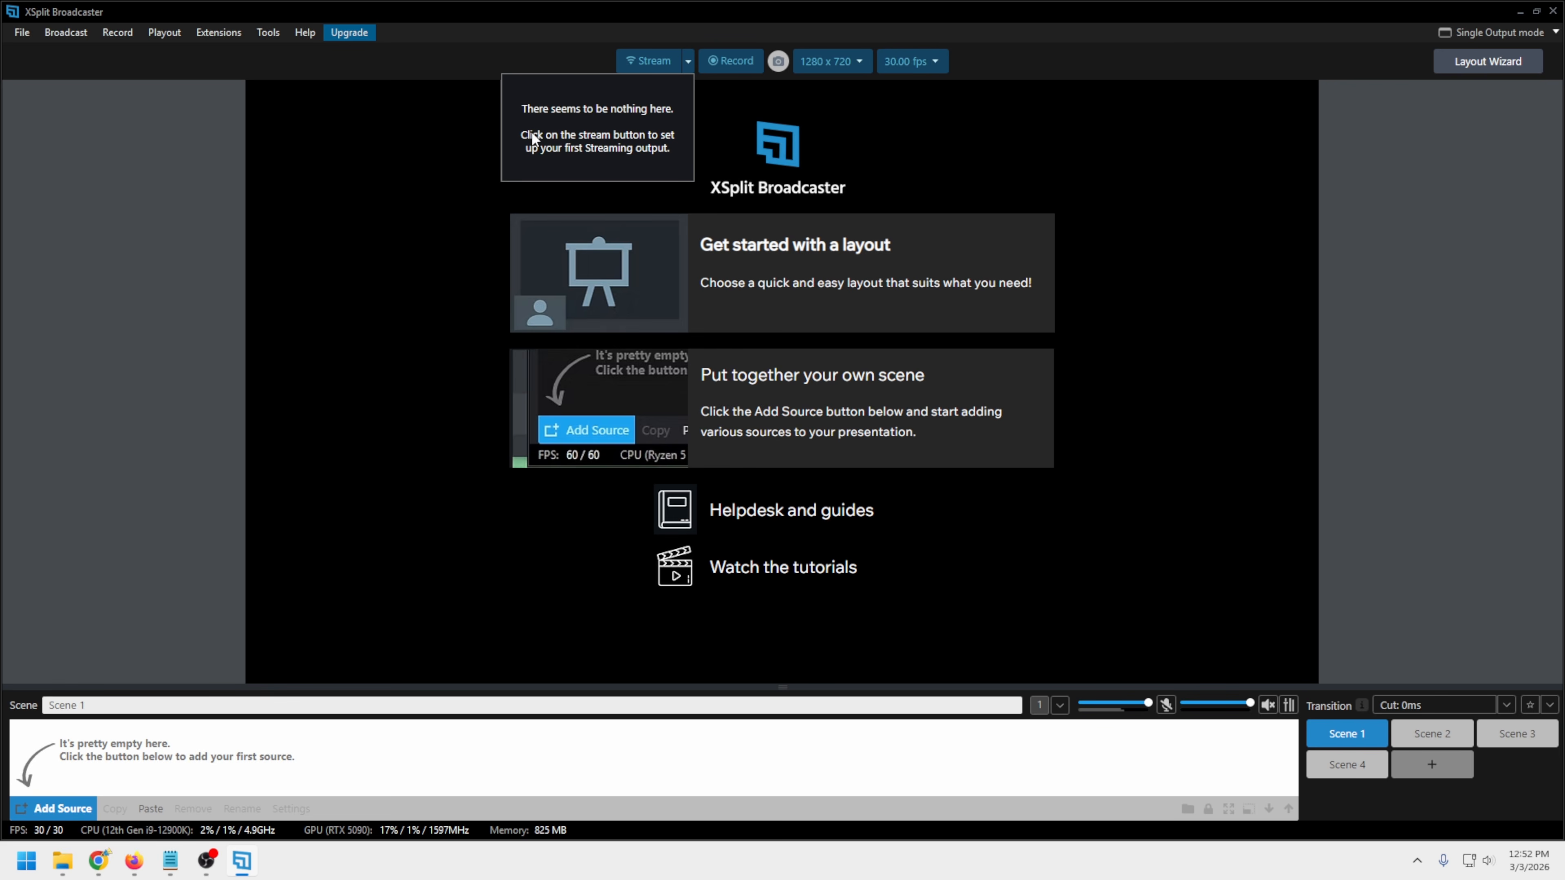
click(546, 56)
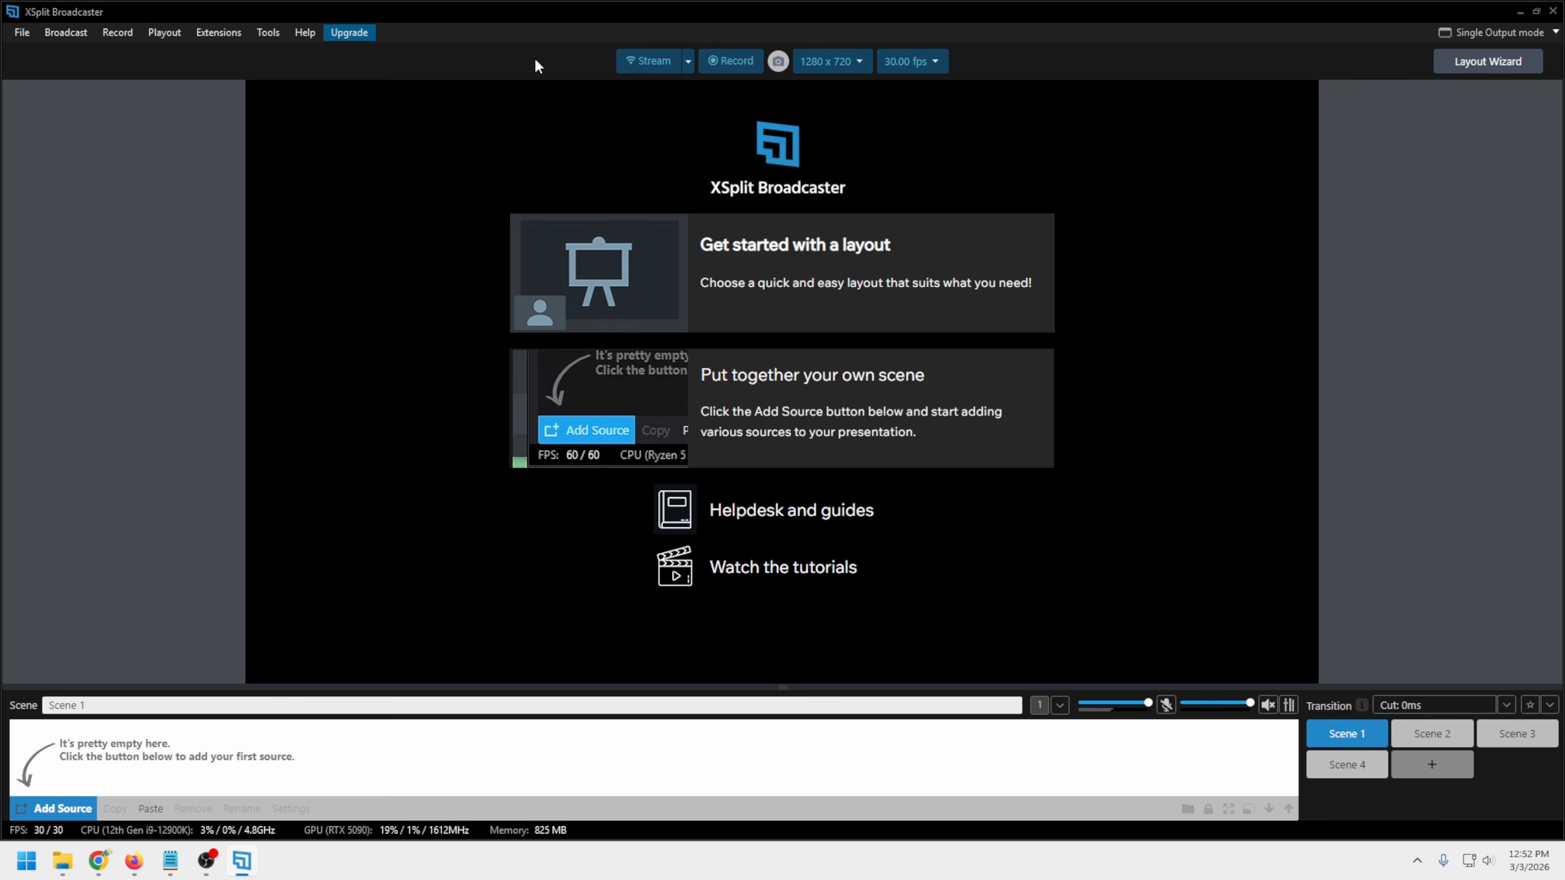
click(636, 63)
scroll(737, 469, down, 4)
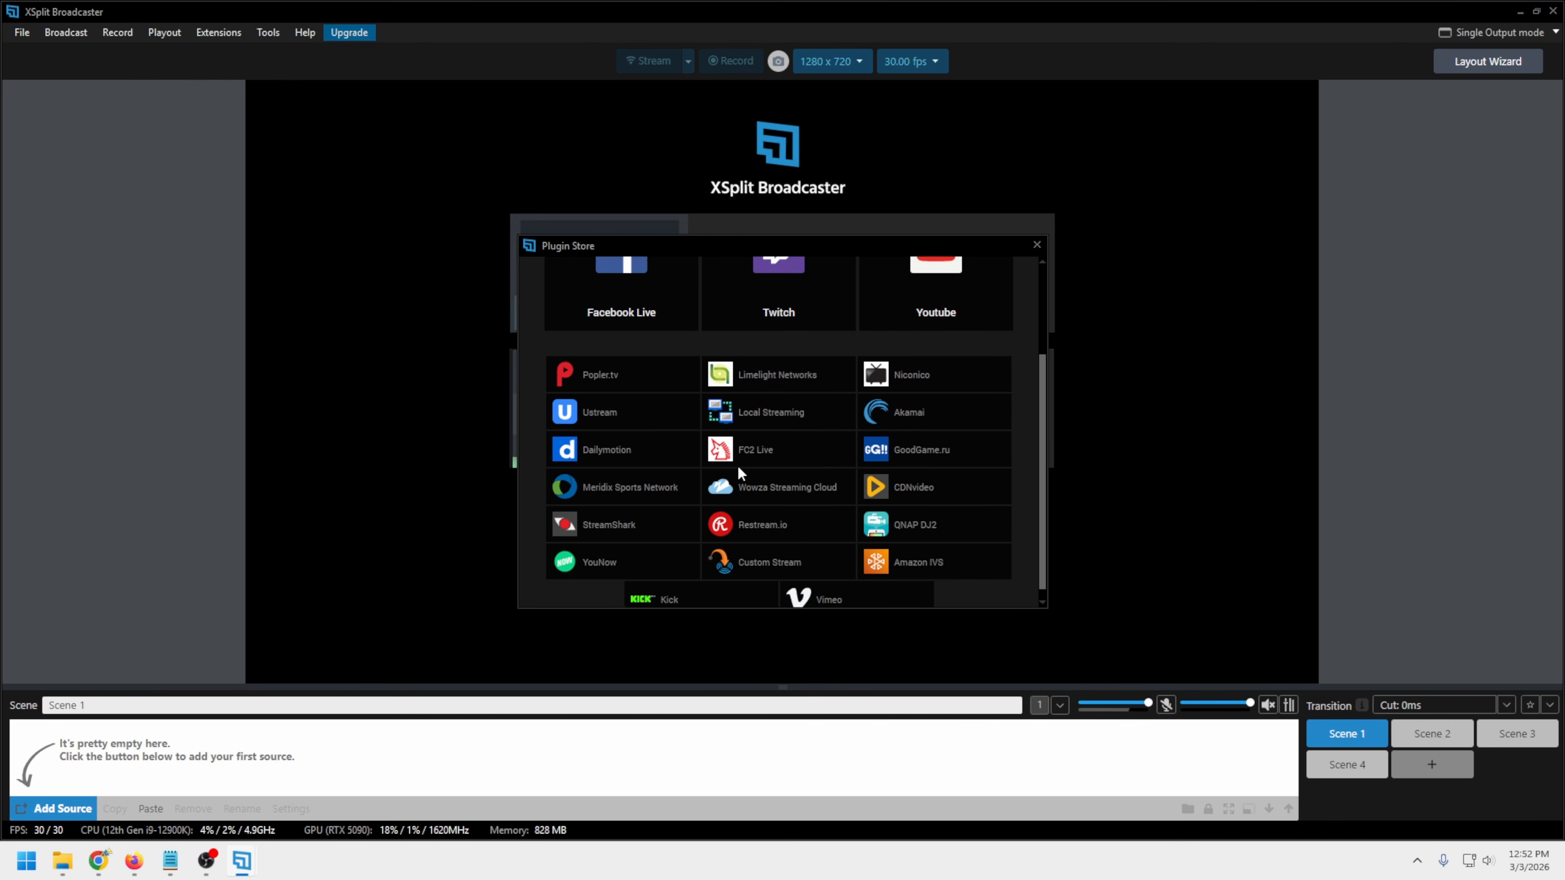
scroll(738, 465, up, 4)
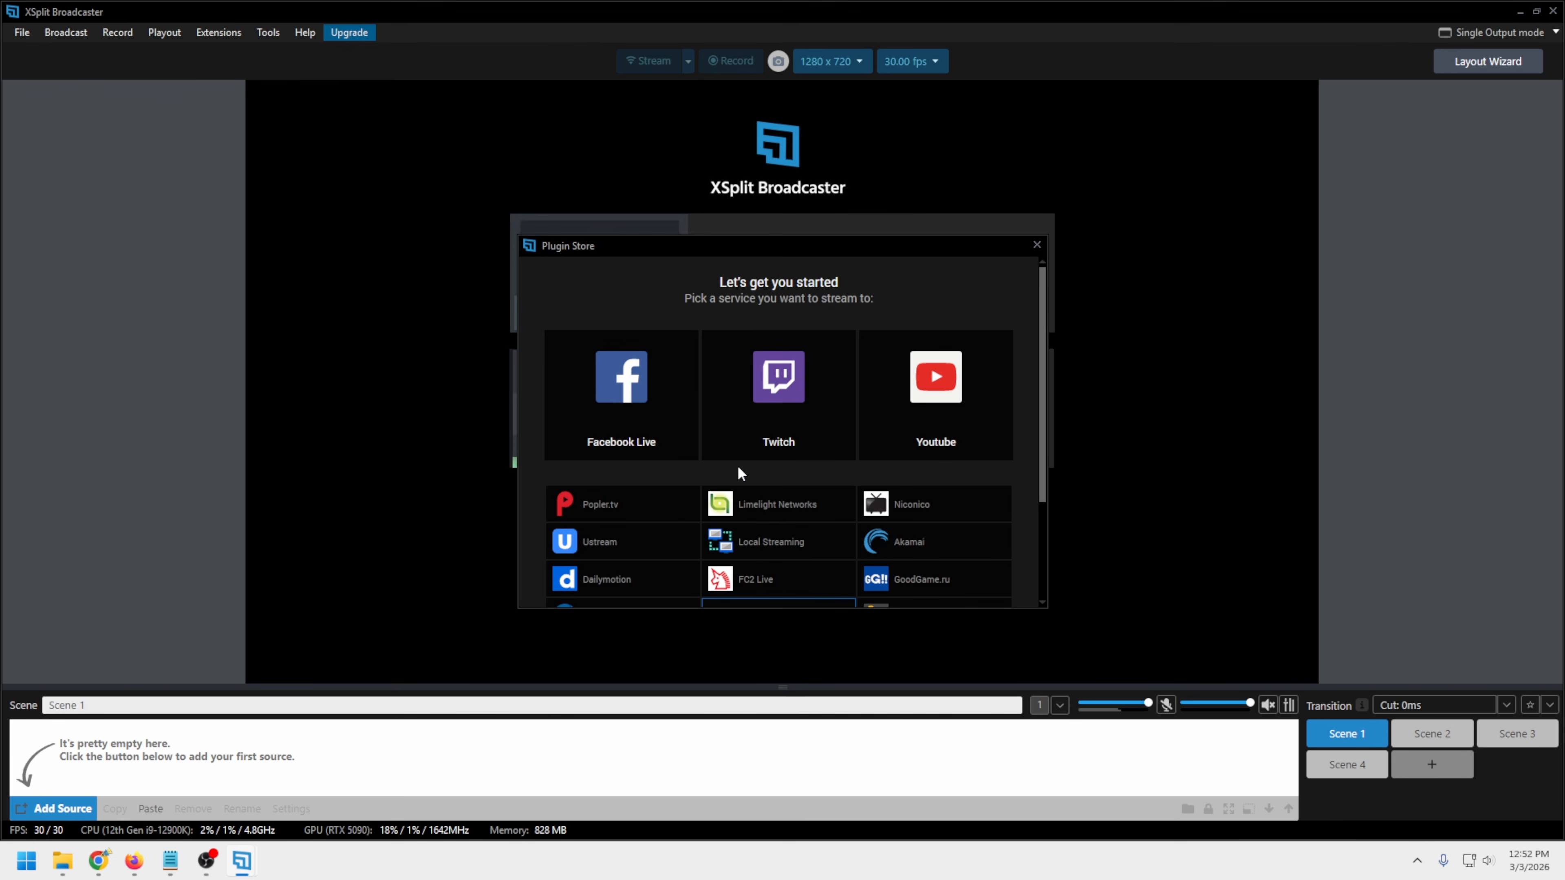
click(1035, 249)
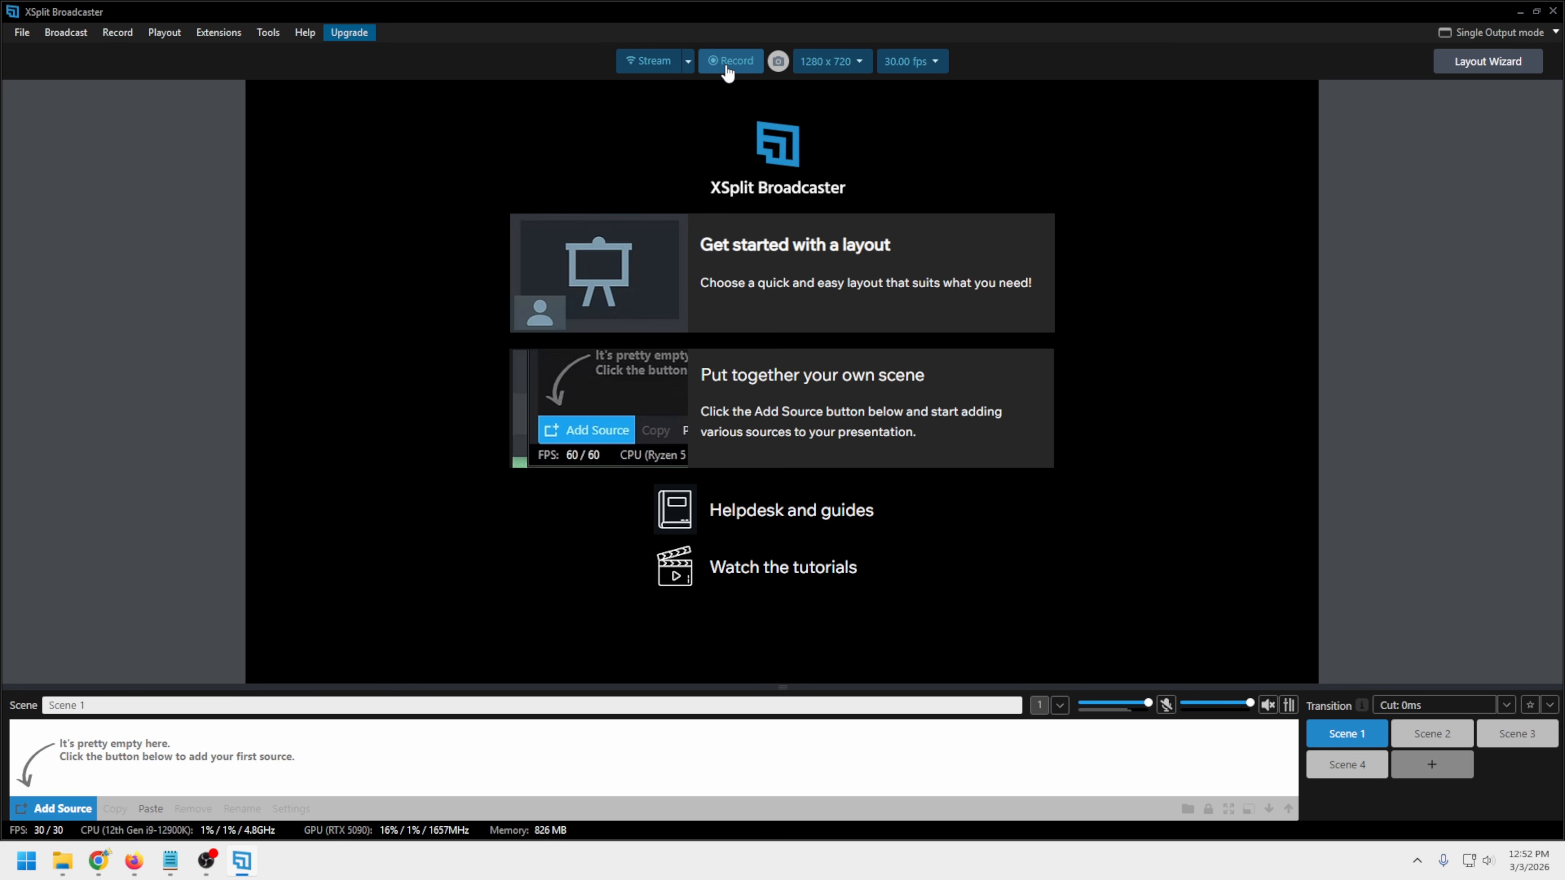
Review the available output resolutions, frame rates, output modes and theme options without changing them
click(865, 67)
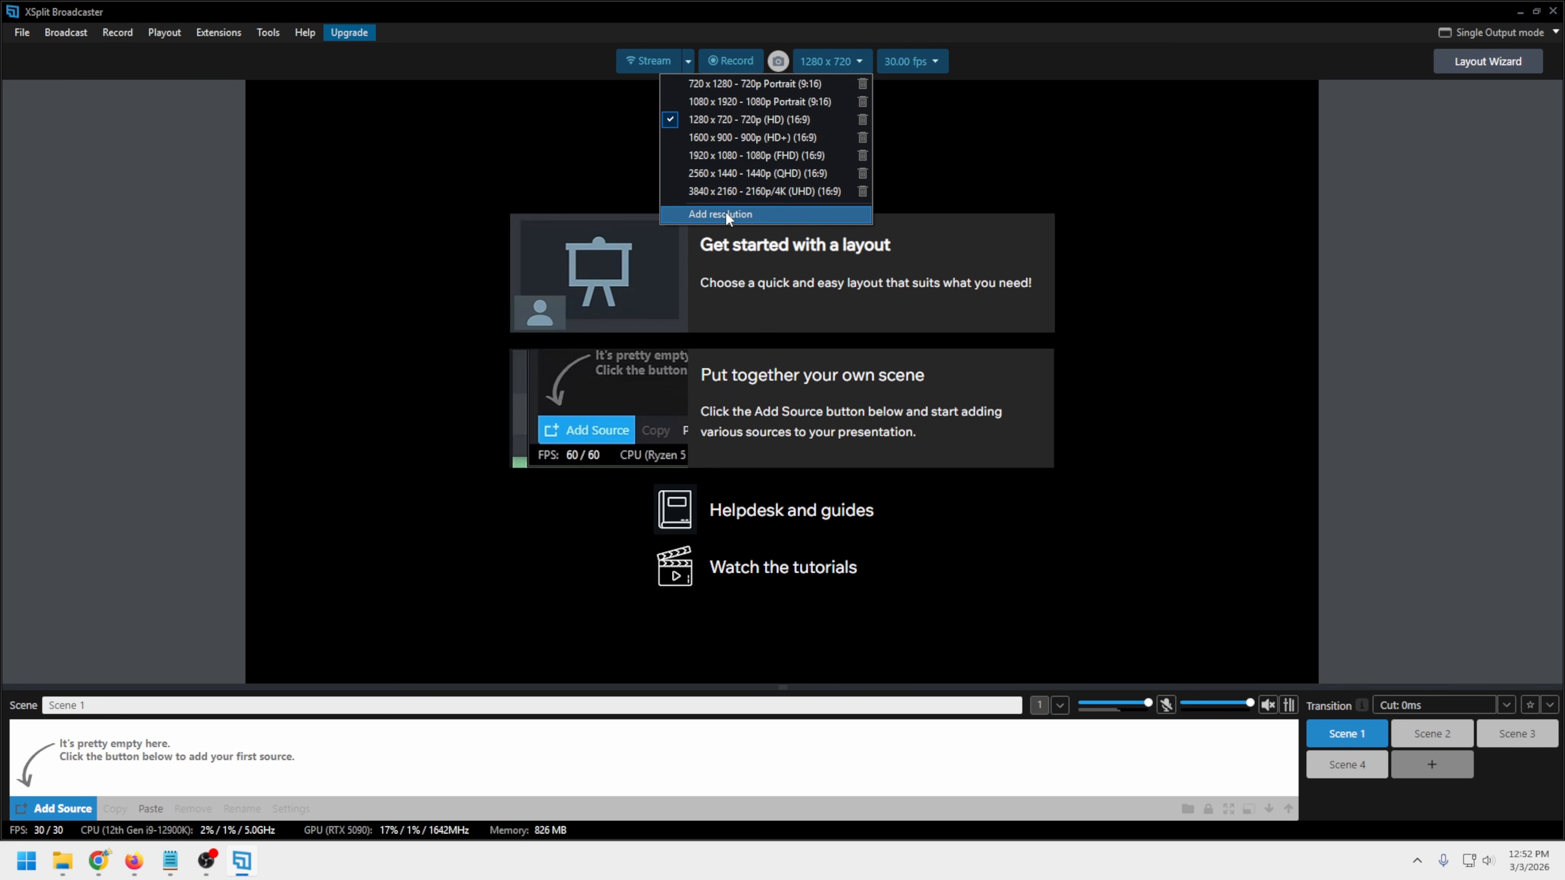
click(937, 64)
click(941, 69)
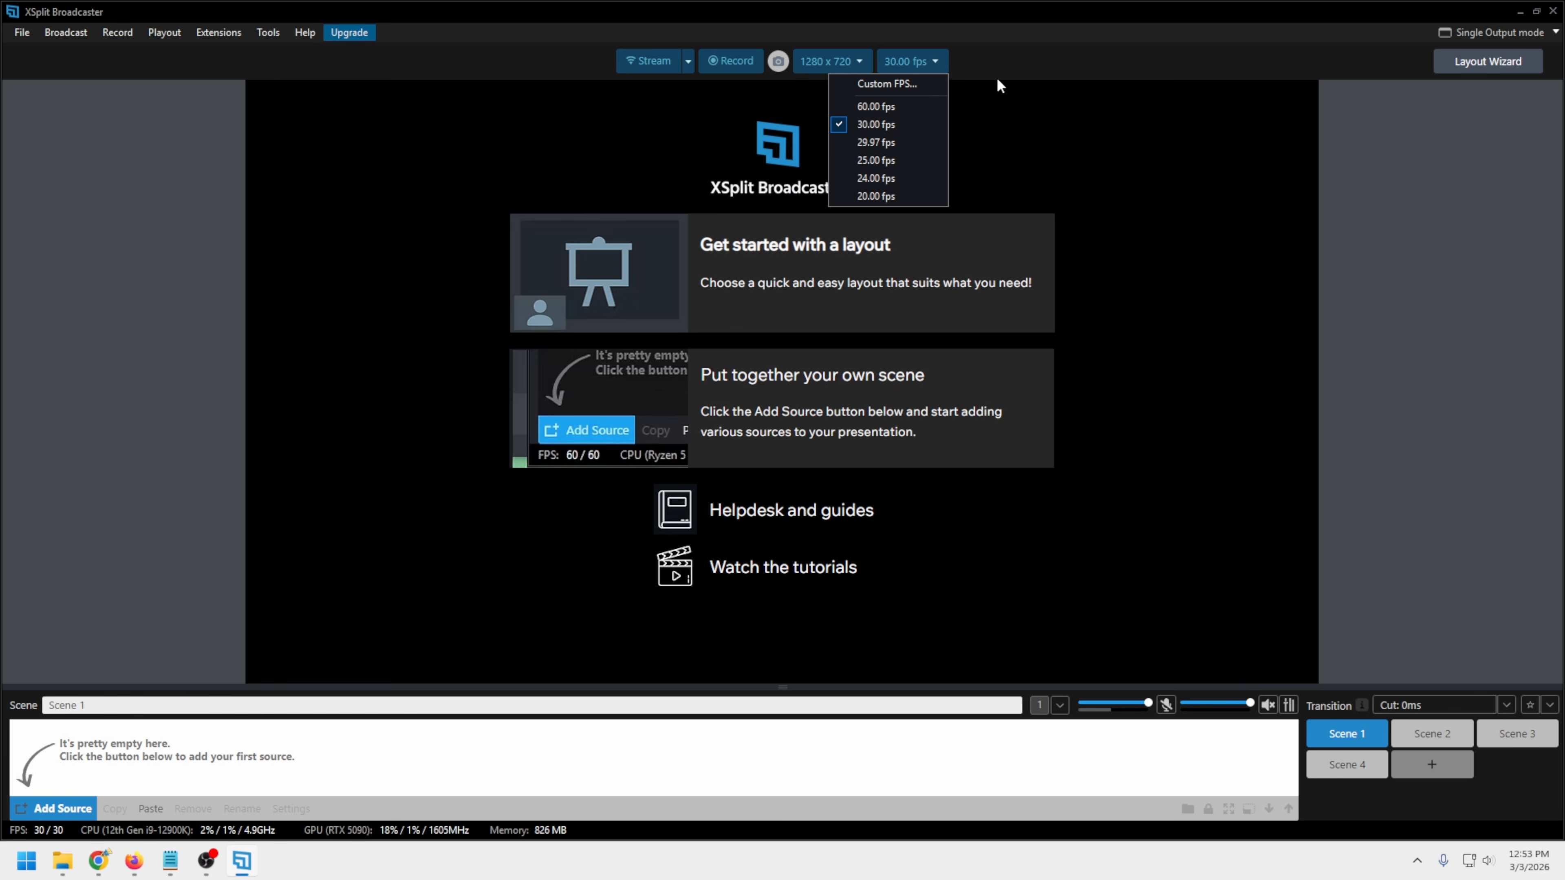
click(1027, 64)
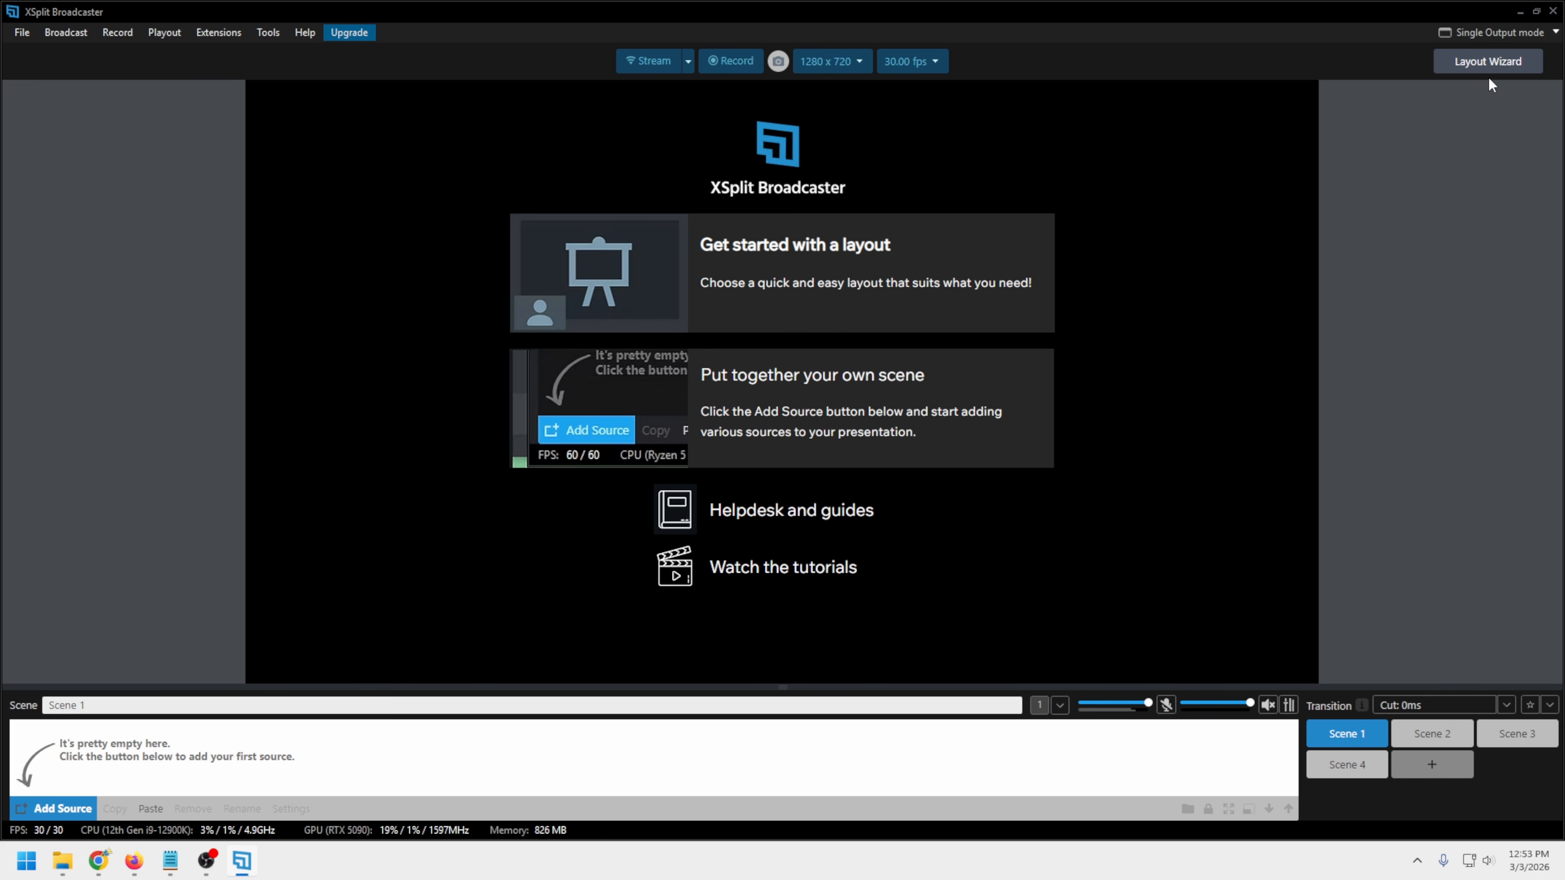
click(1555, 33)
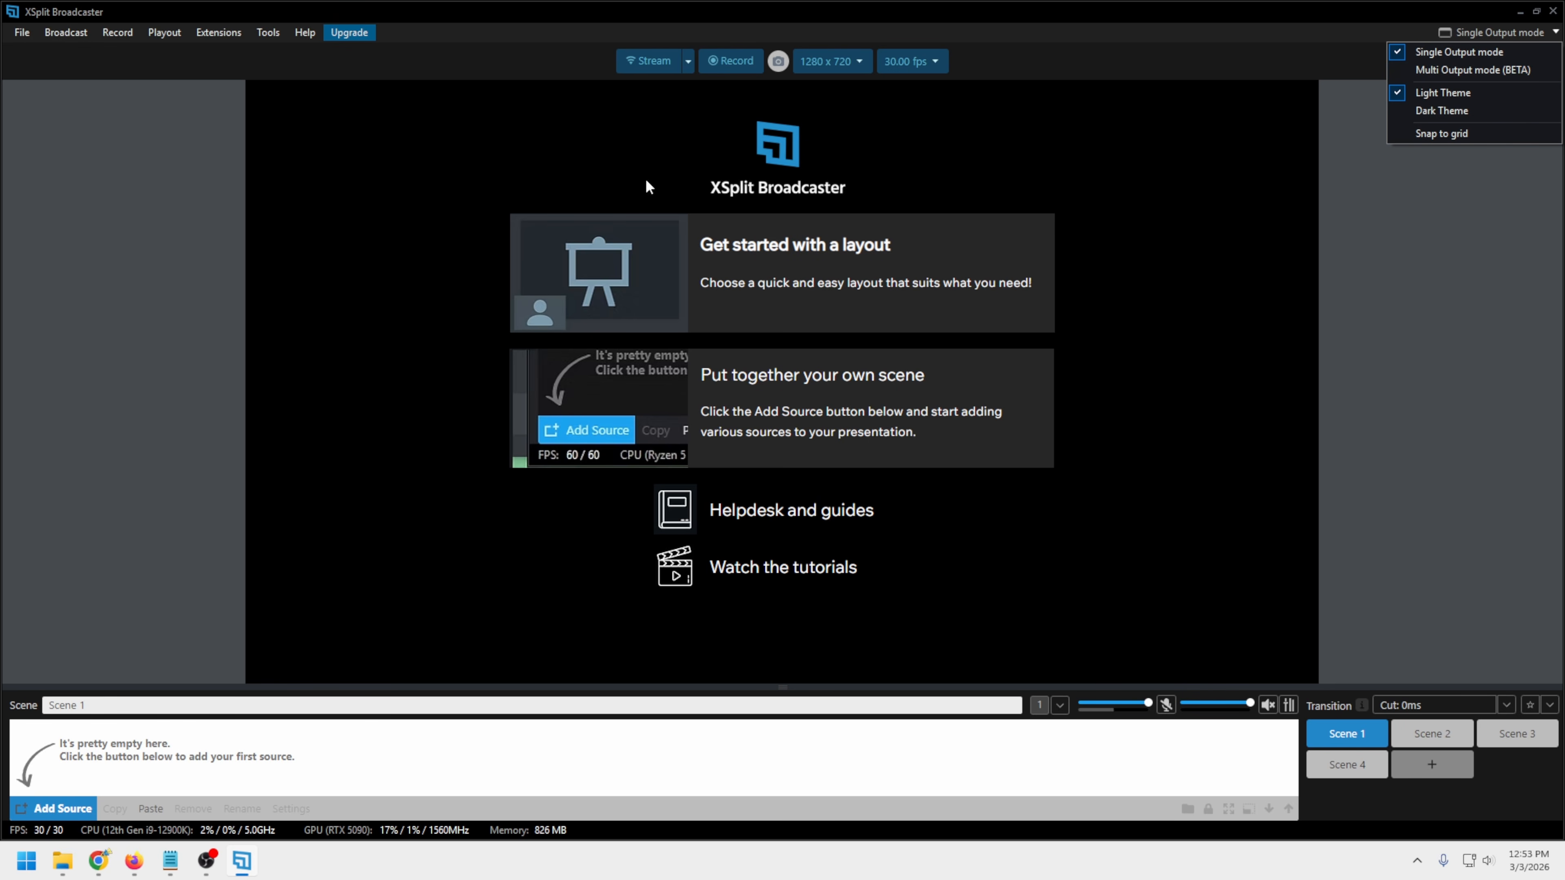
click(1303, 39)
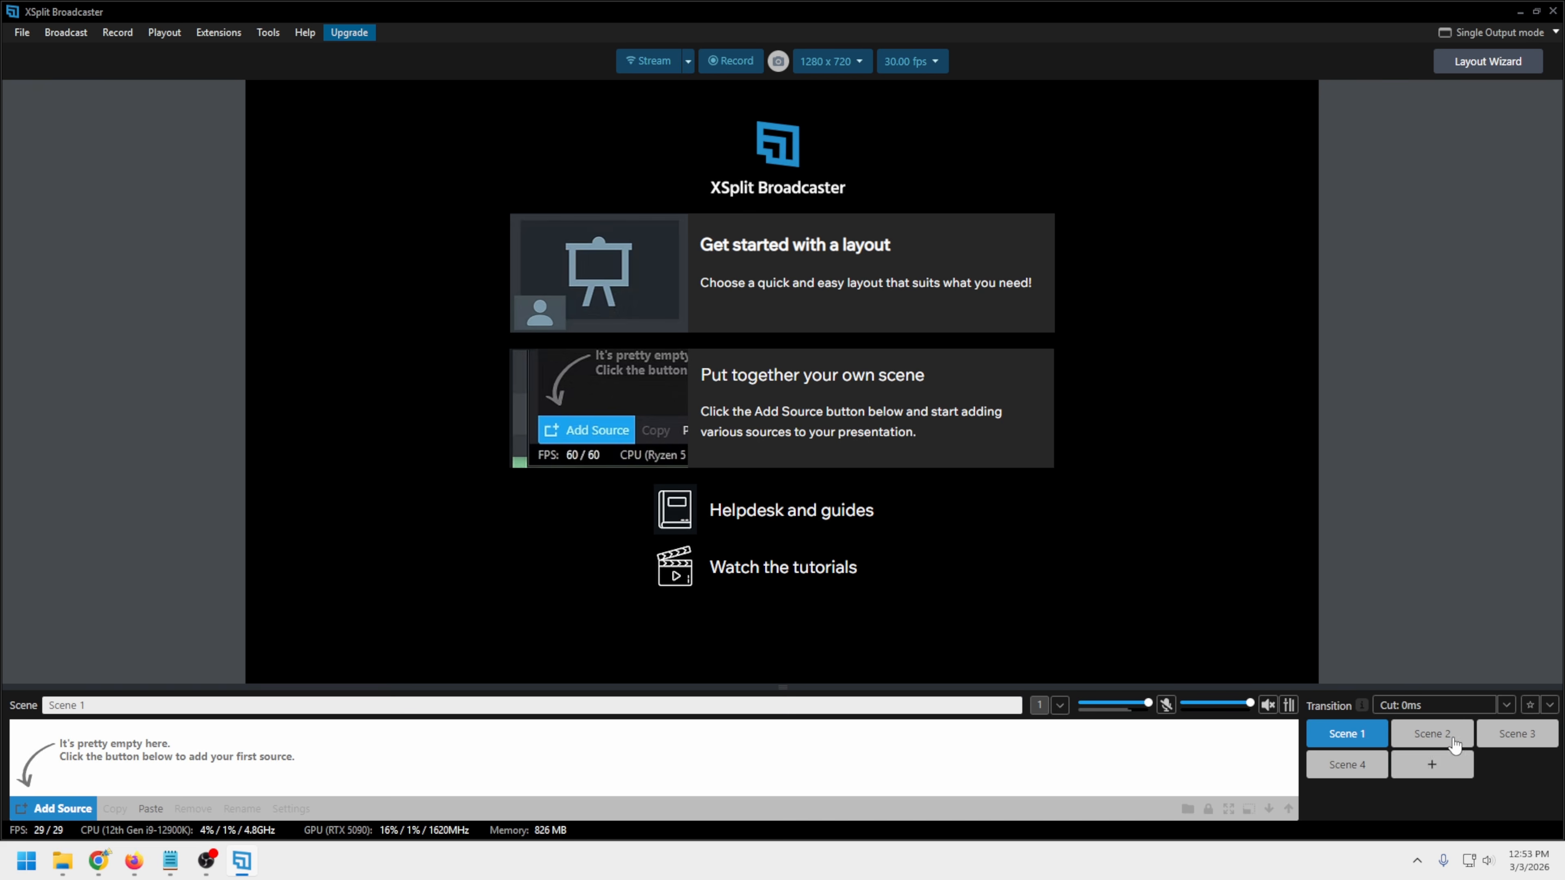
Preview Scene 2, switch to Scenes 2 and 4 to view them, and return to Scene 1
mouse_move(1428, 740)
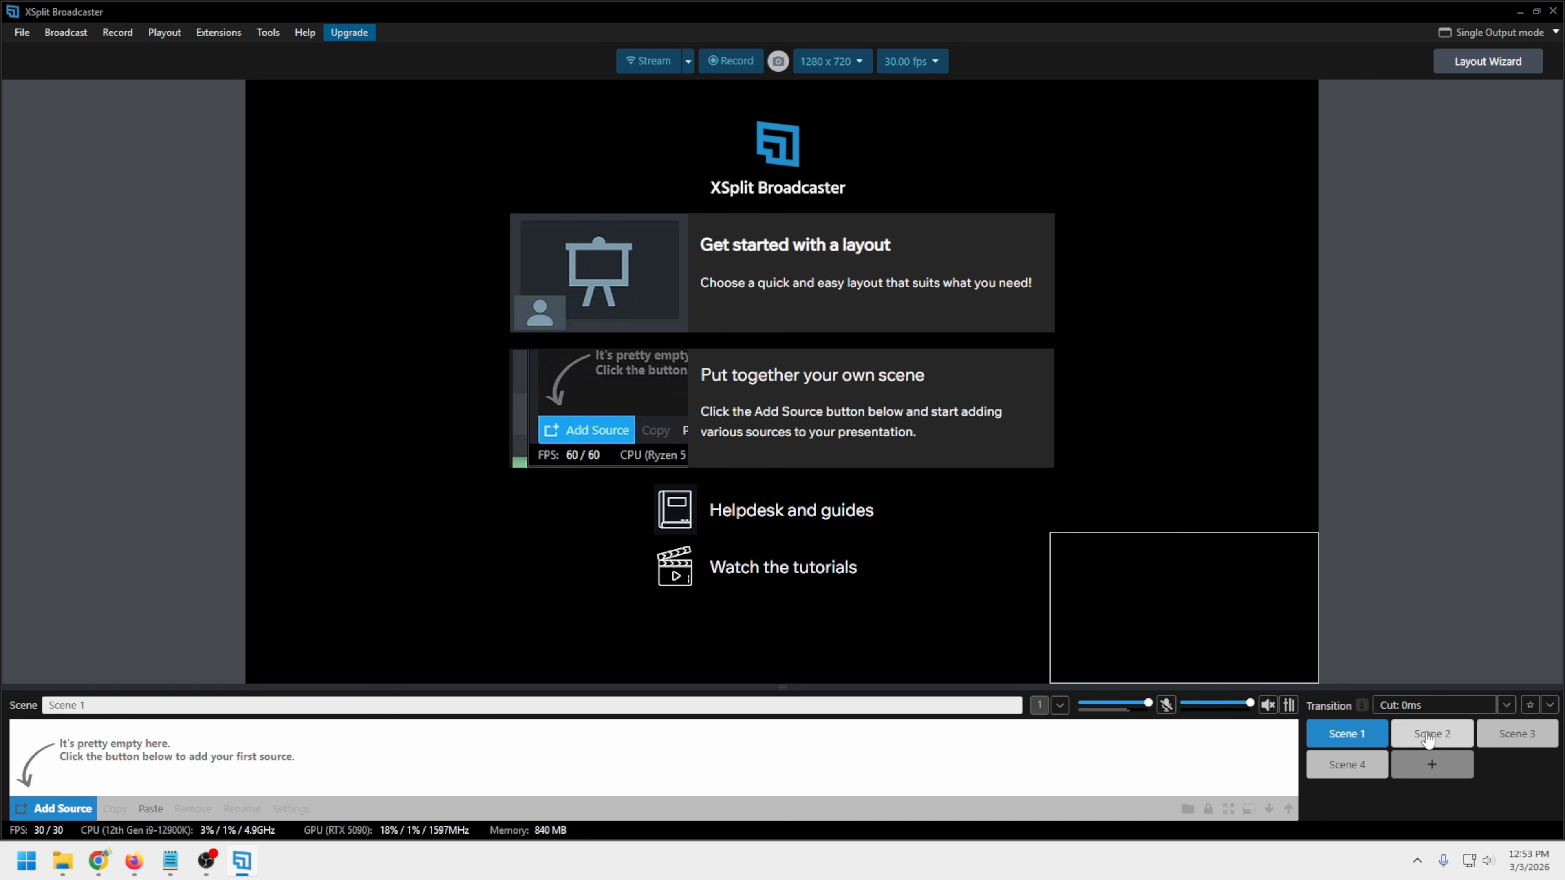
click(1428, 740)
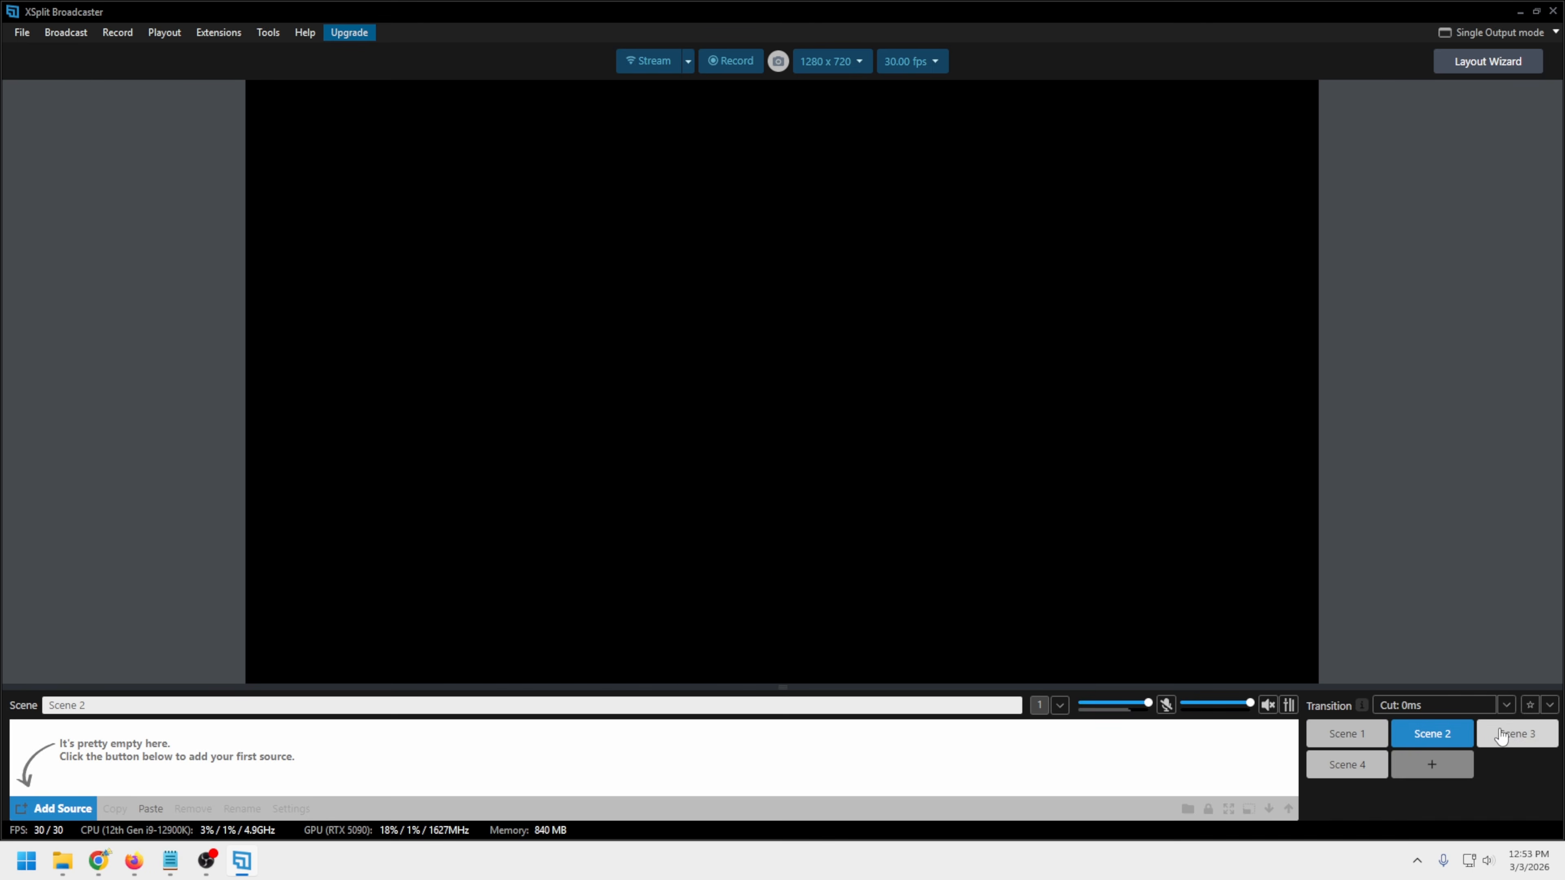
click(1350, 766)
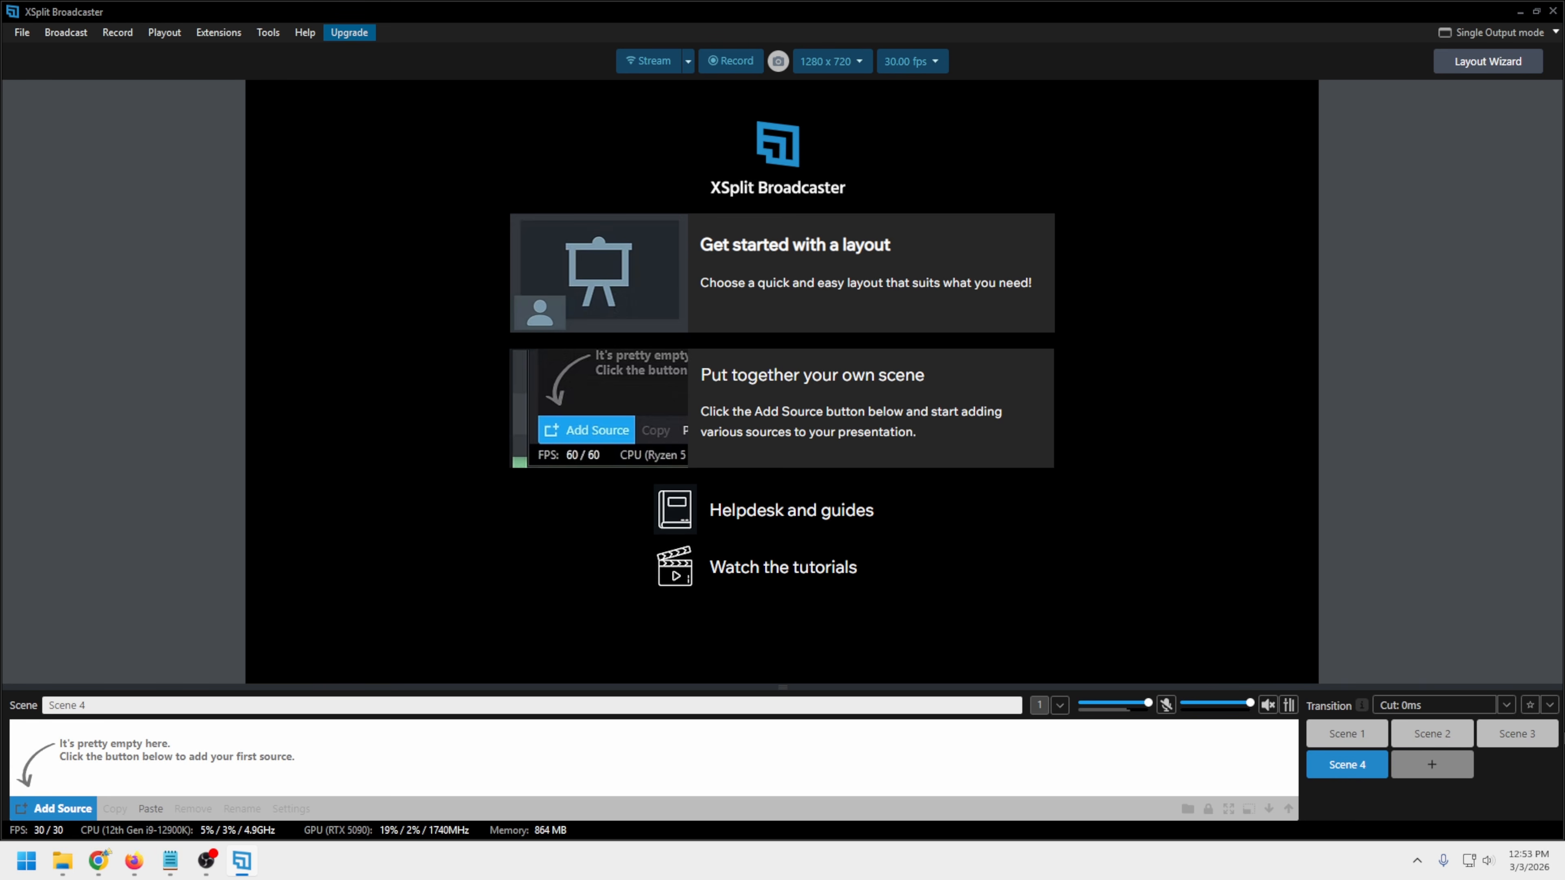
click(92, 707)
click(1359, 747)
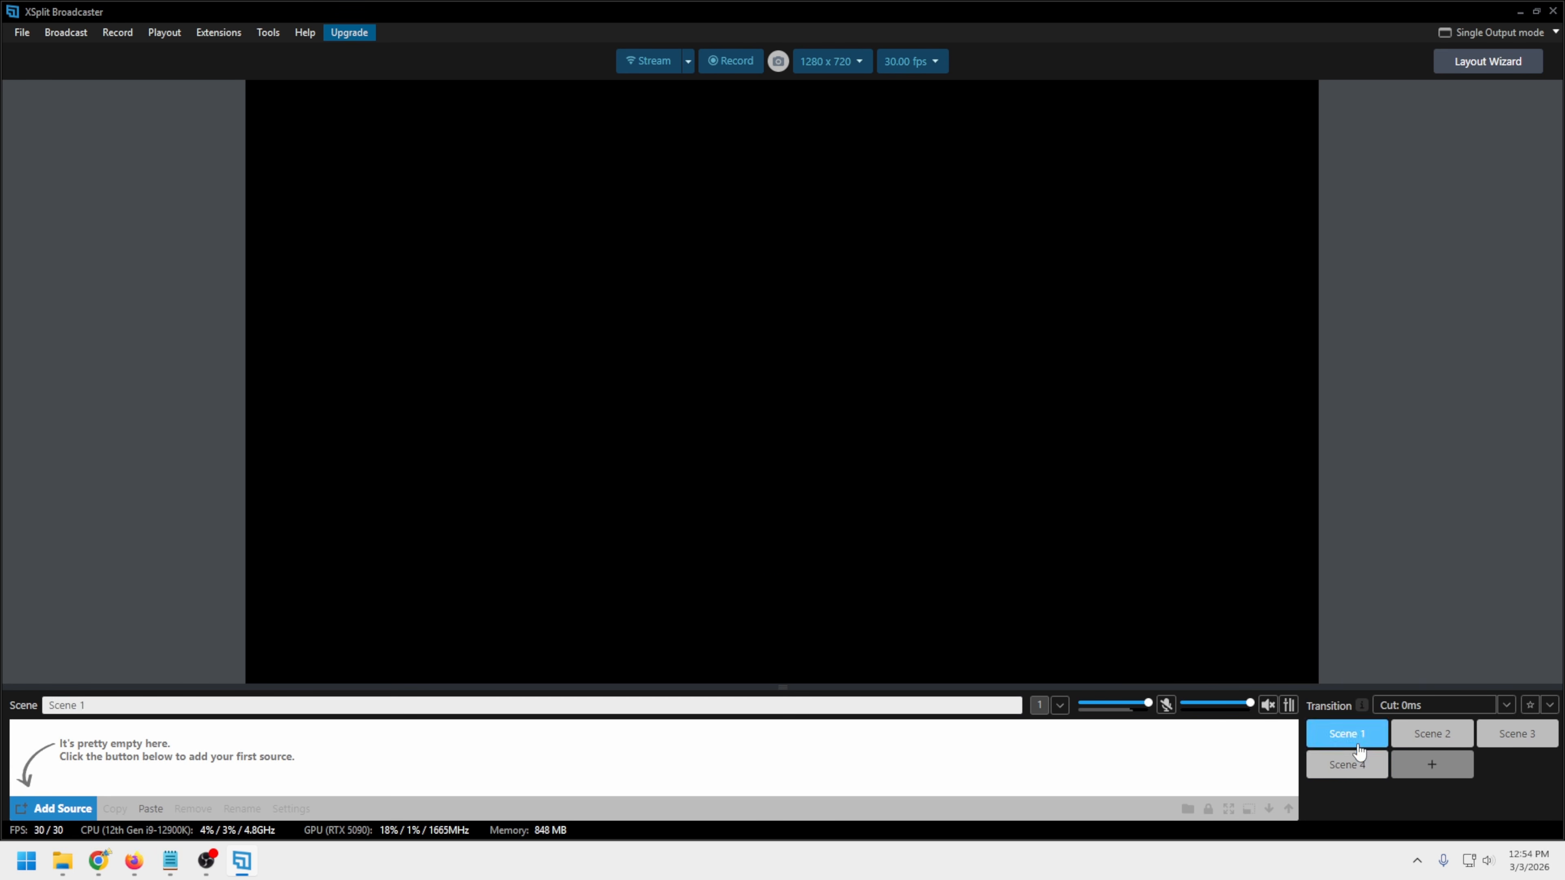
Review Scene 1's preset options and the available scene transition types without changing them
click(1061, 709)
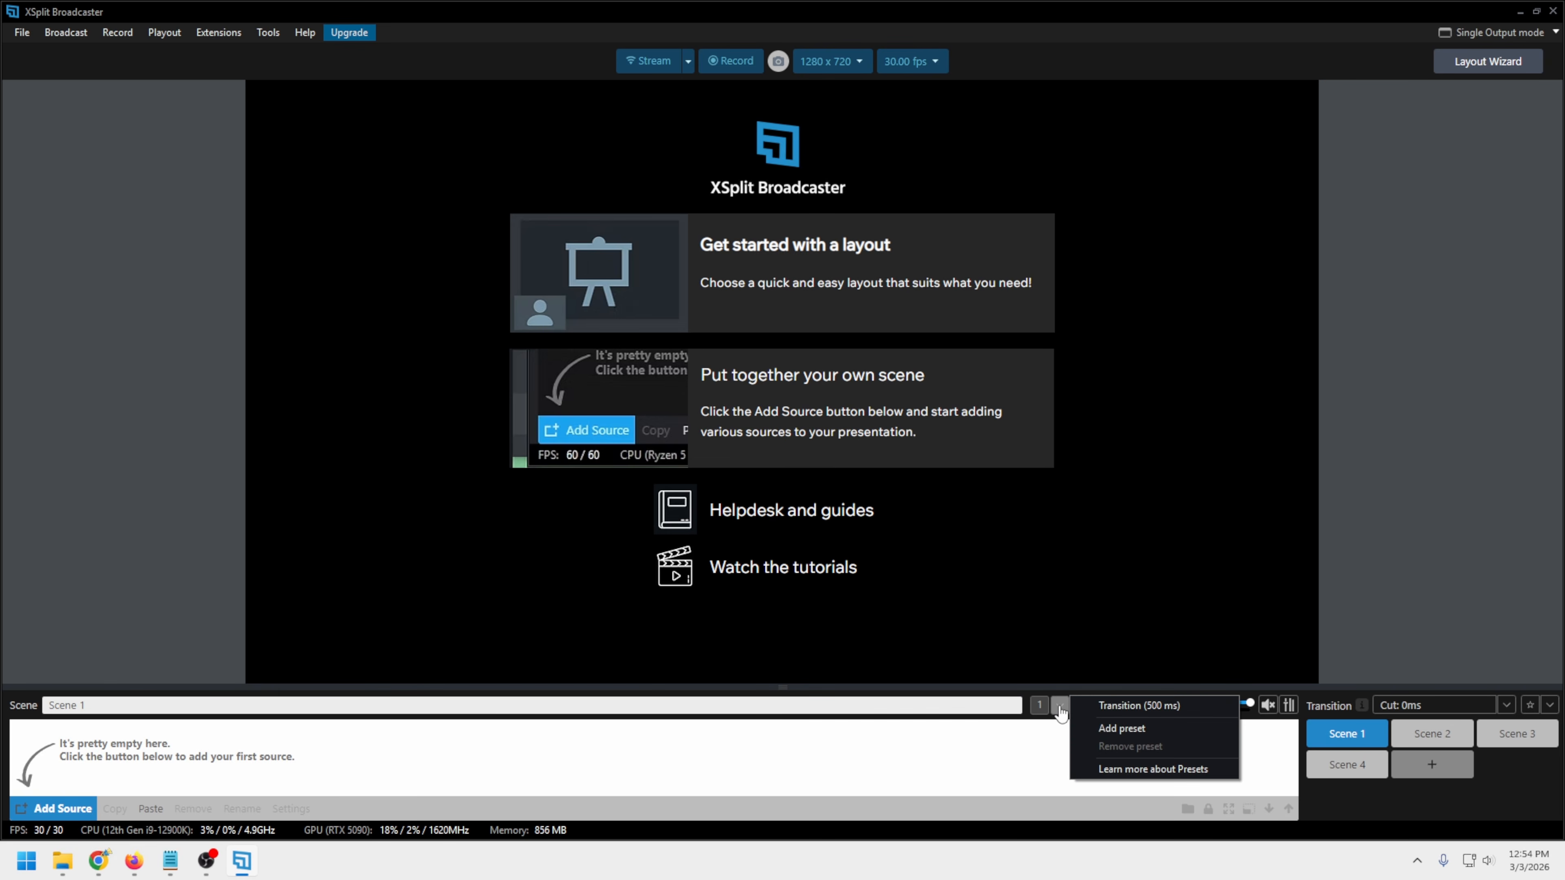
click(1126, 638)
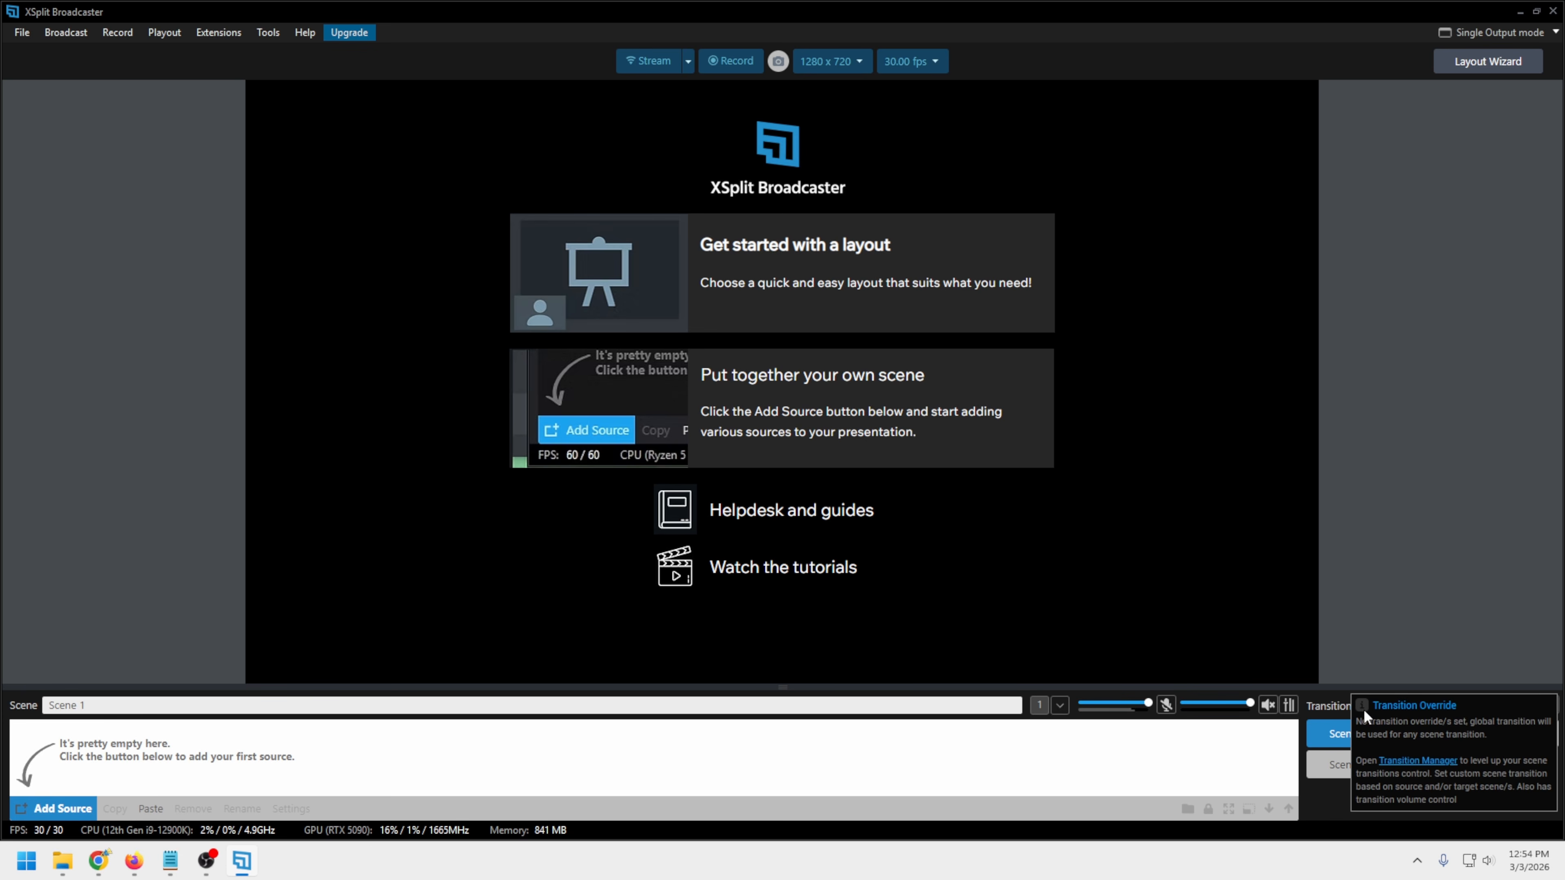
mouse_move(1359, 709)
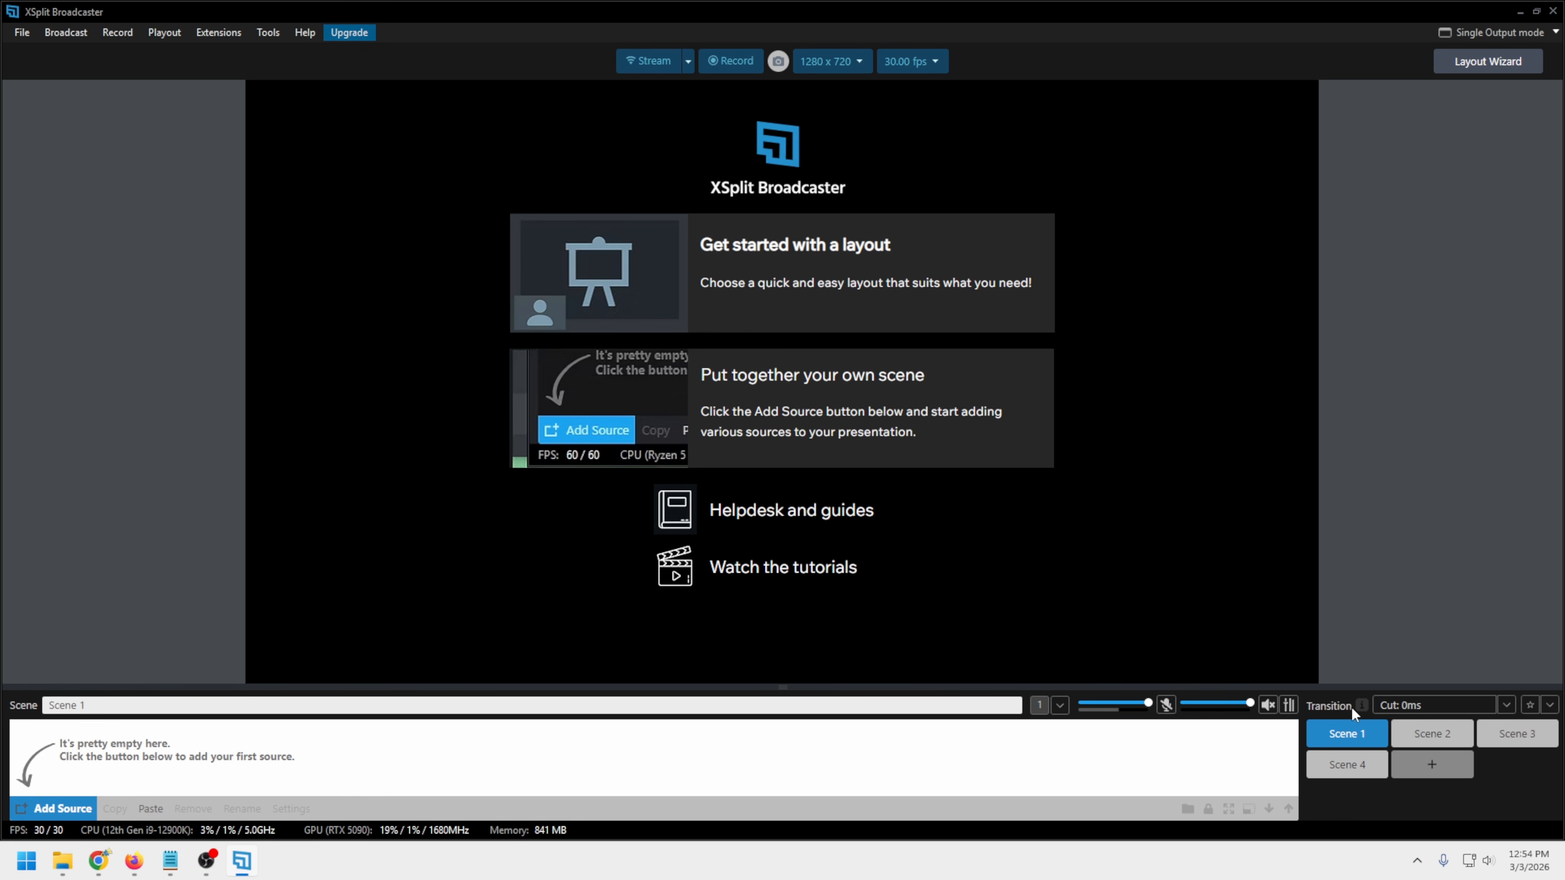
click(1506, 705)
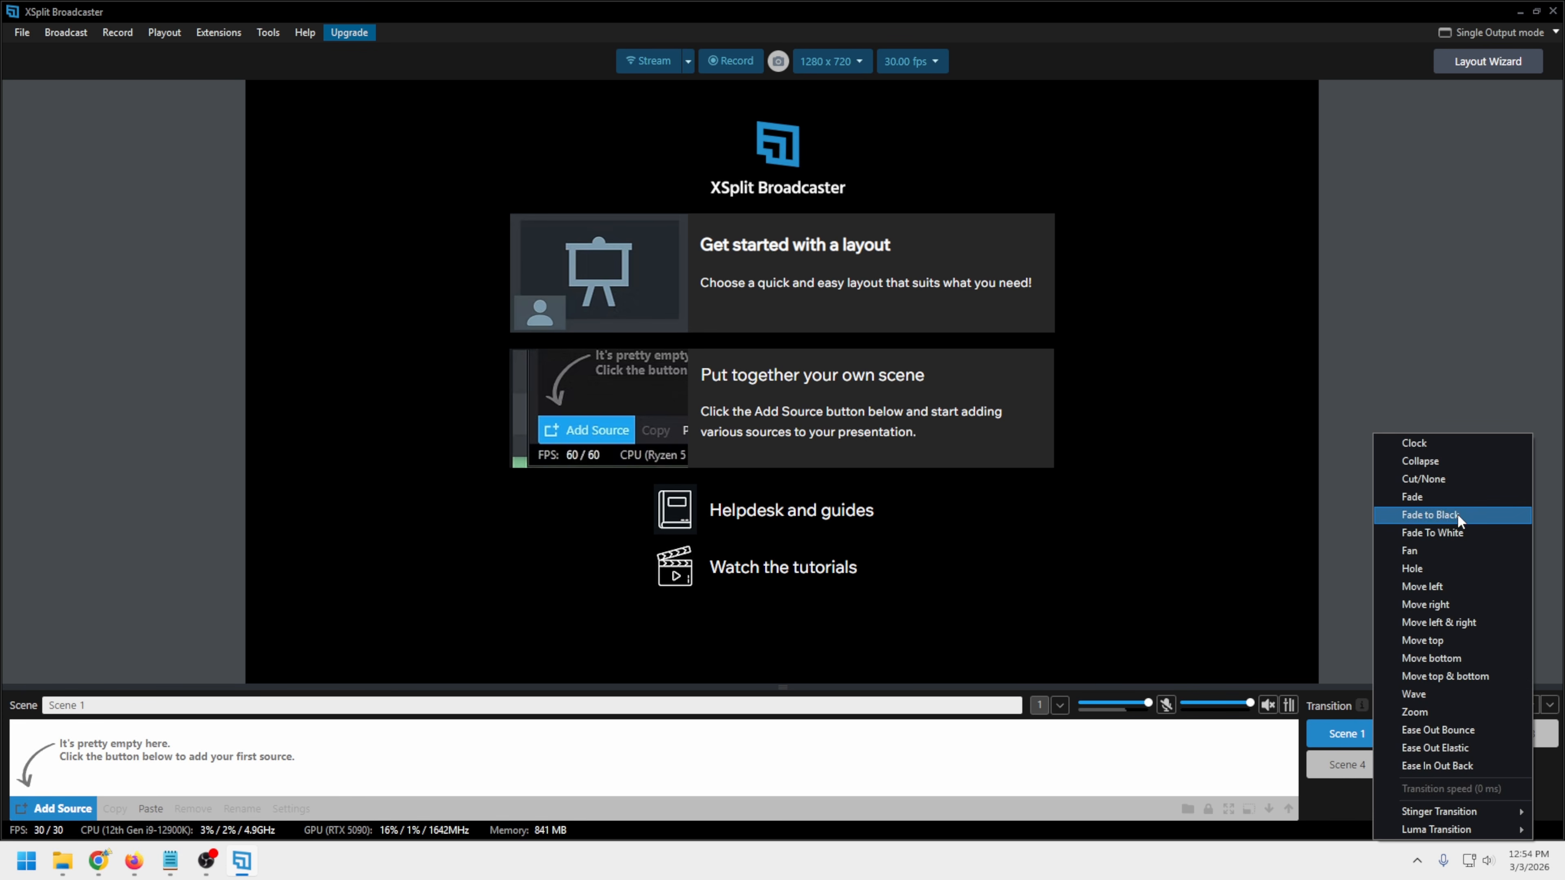
click(1358, 609)
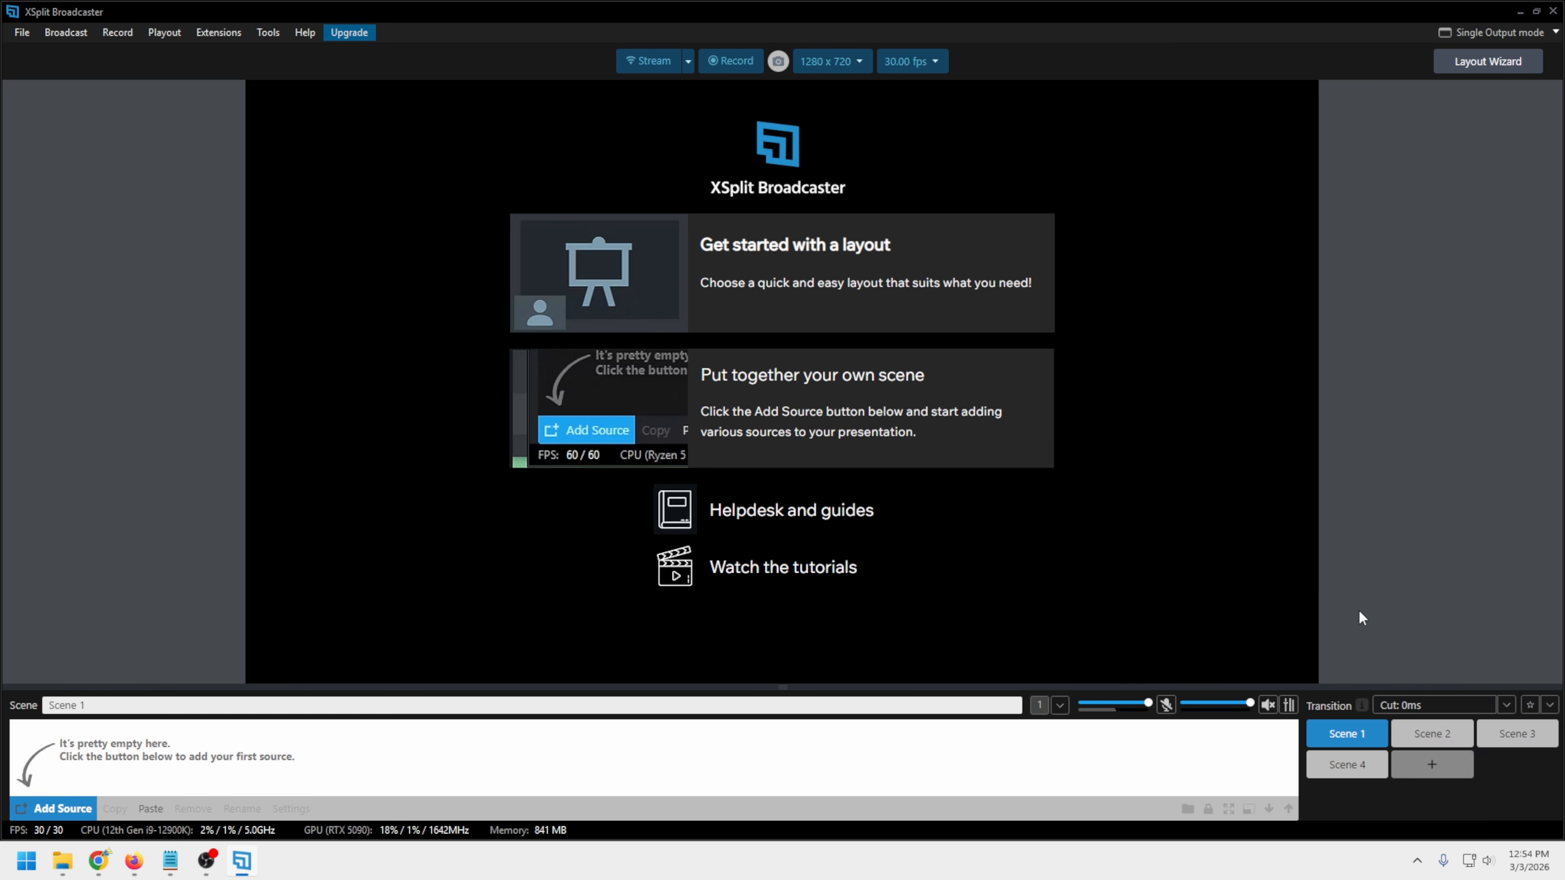
click(1420, 705)
click(1333, 637)
Examine the file, broadcast, recording, playout, extension, tool and help commands the program offers
click(21, 33)
click(20, 34)
click(56, 35)
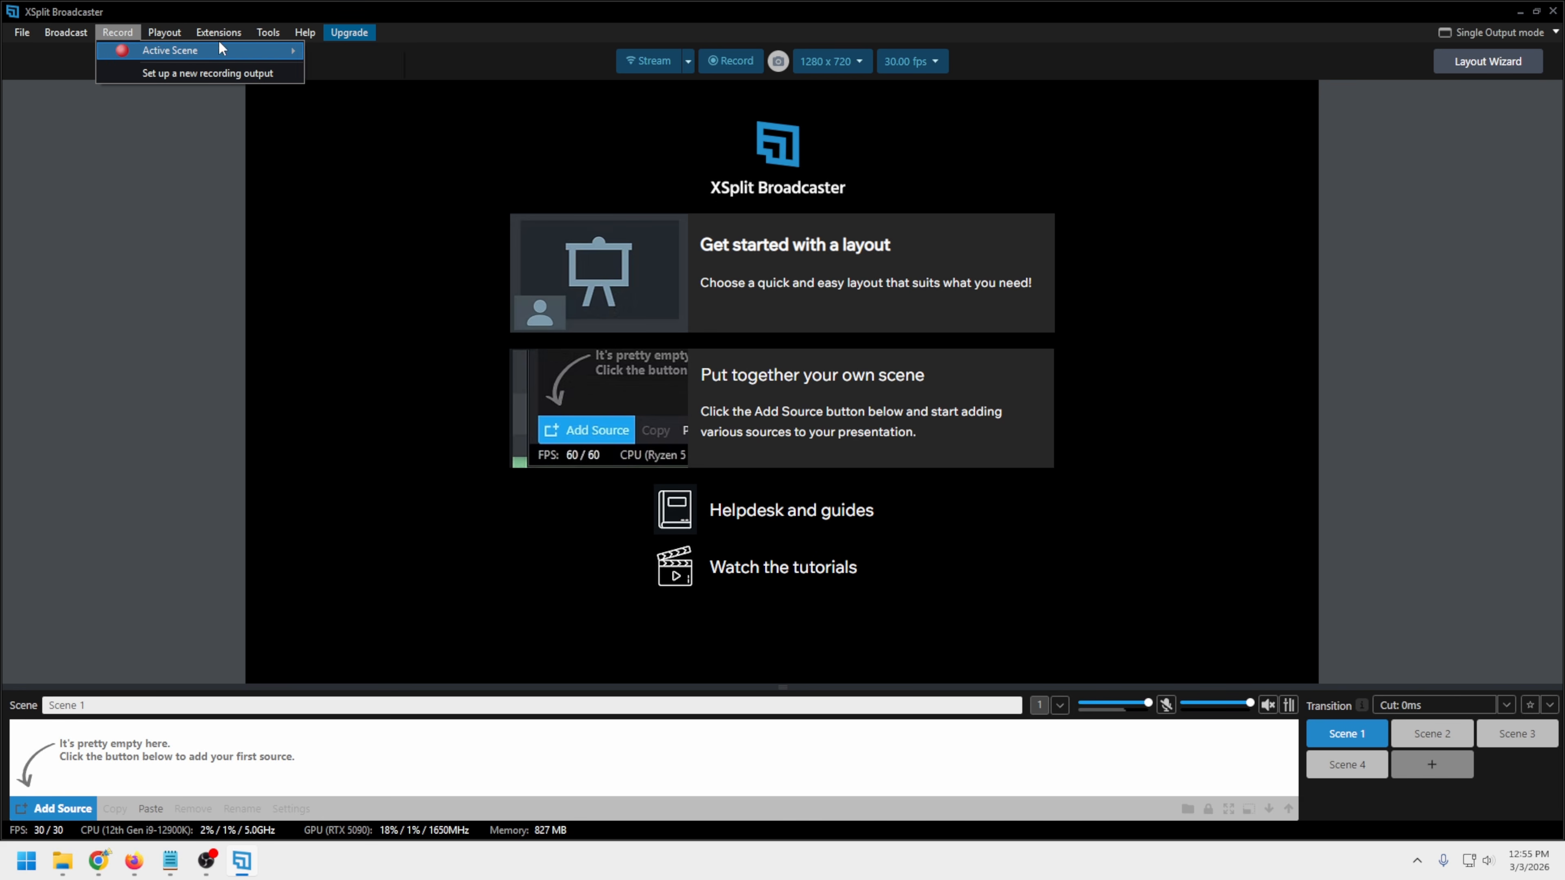
mouse_move(169, 32)
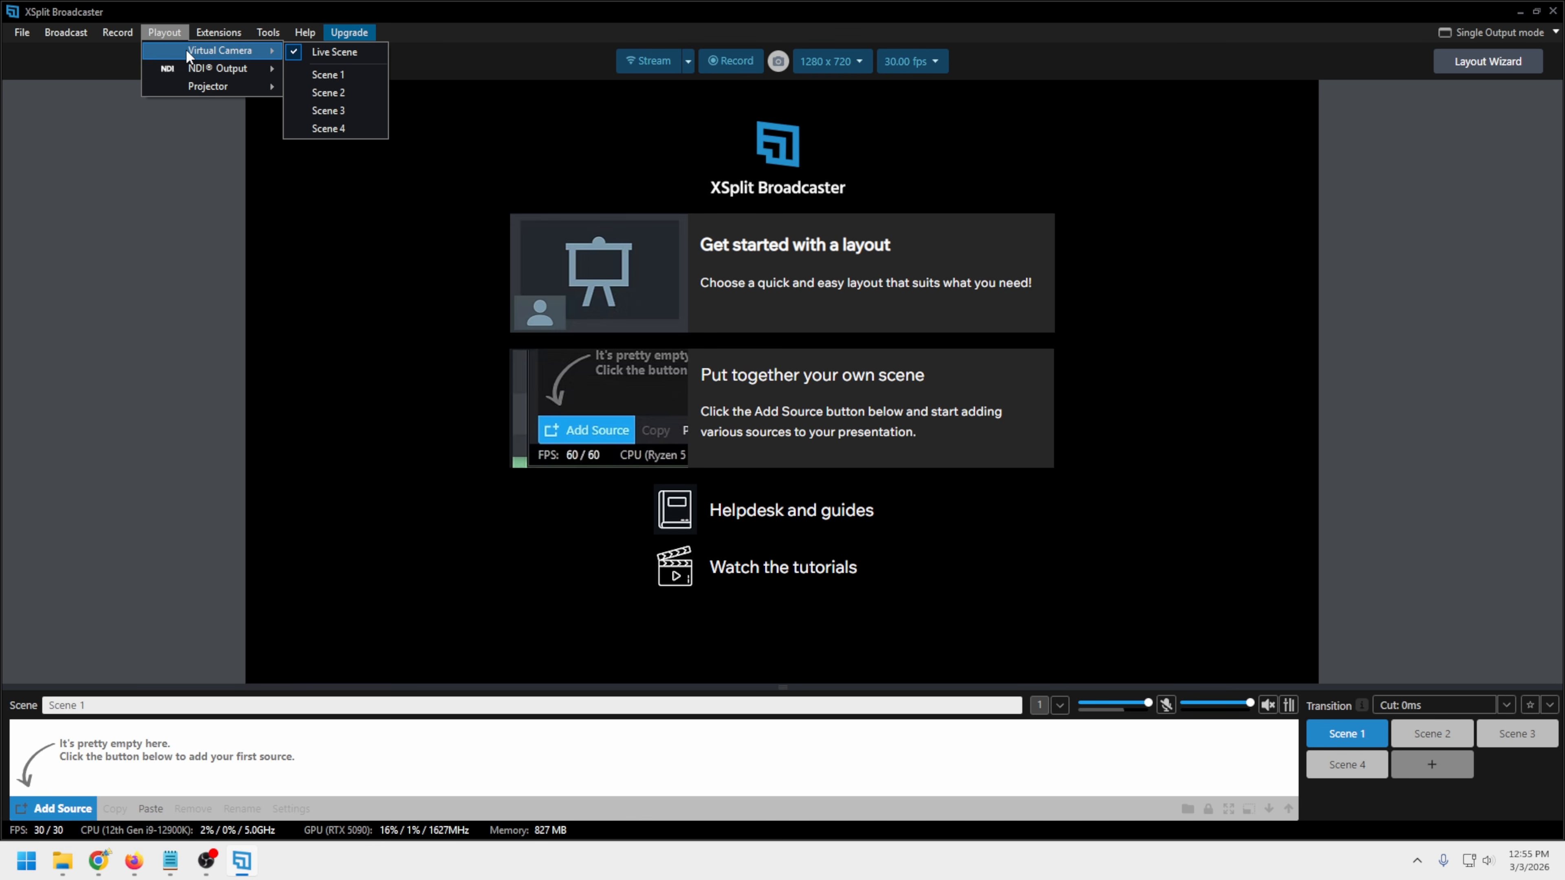
mouse_move(180, 82)
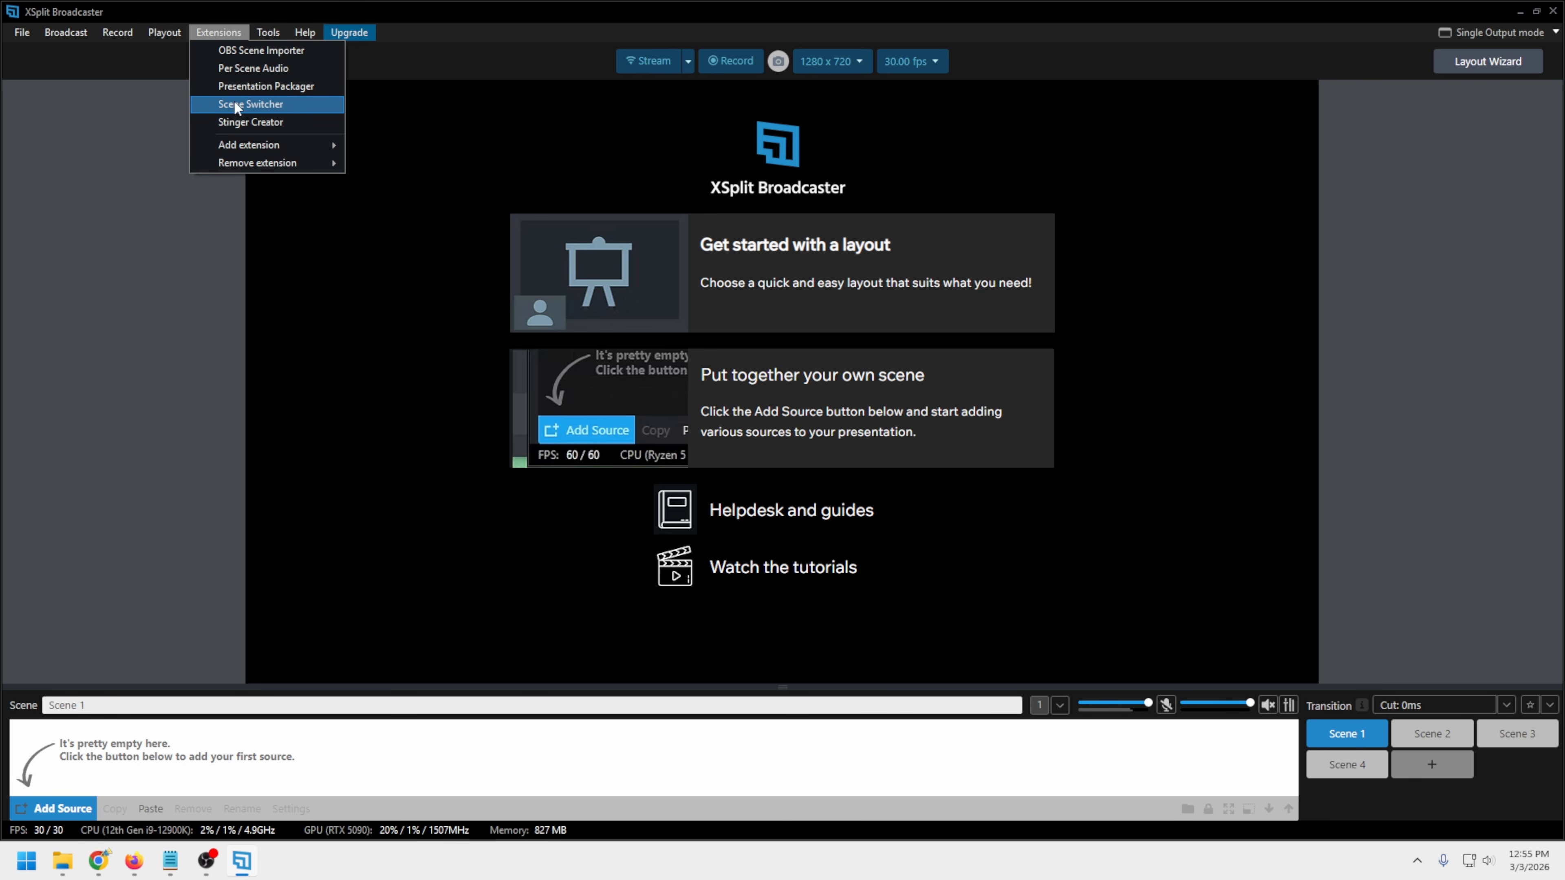
mouse_move(246, 146)
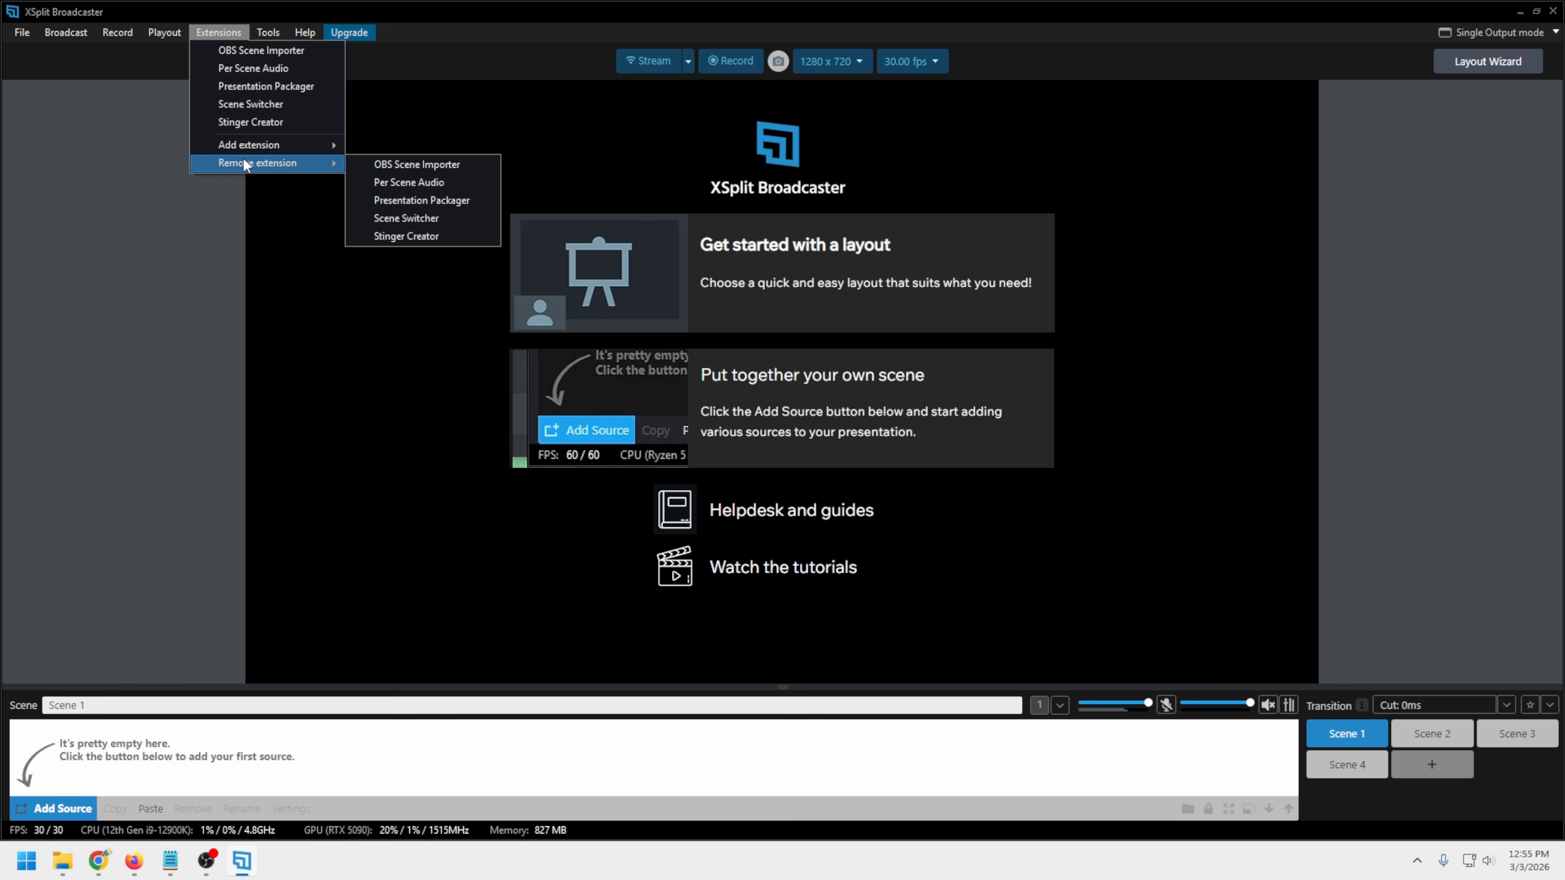
mouse_move(272, 33)
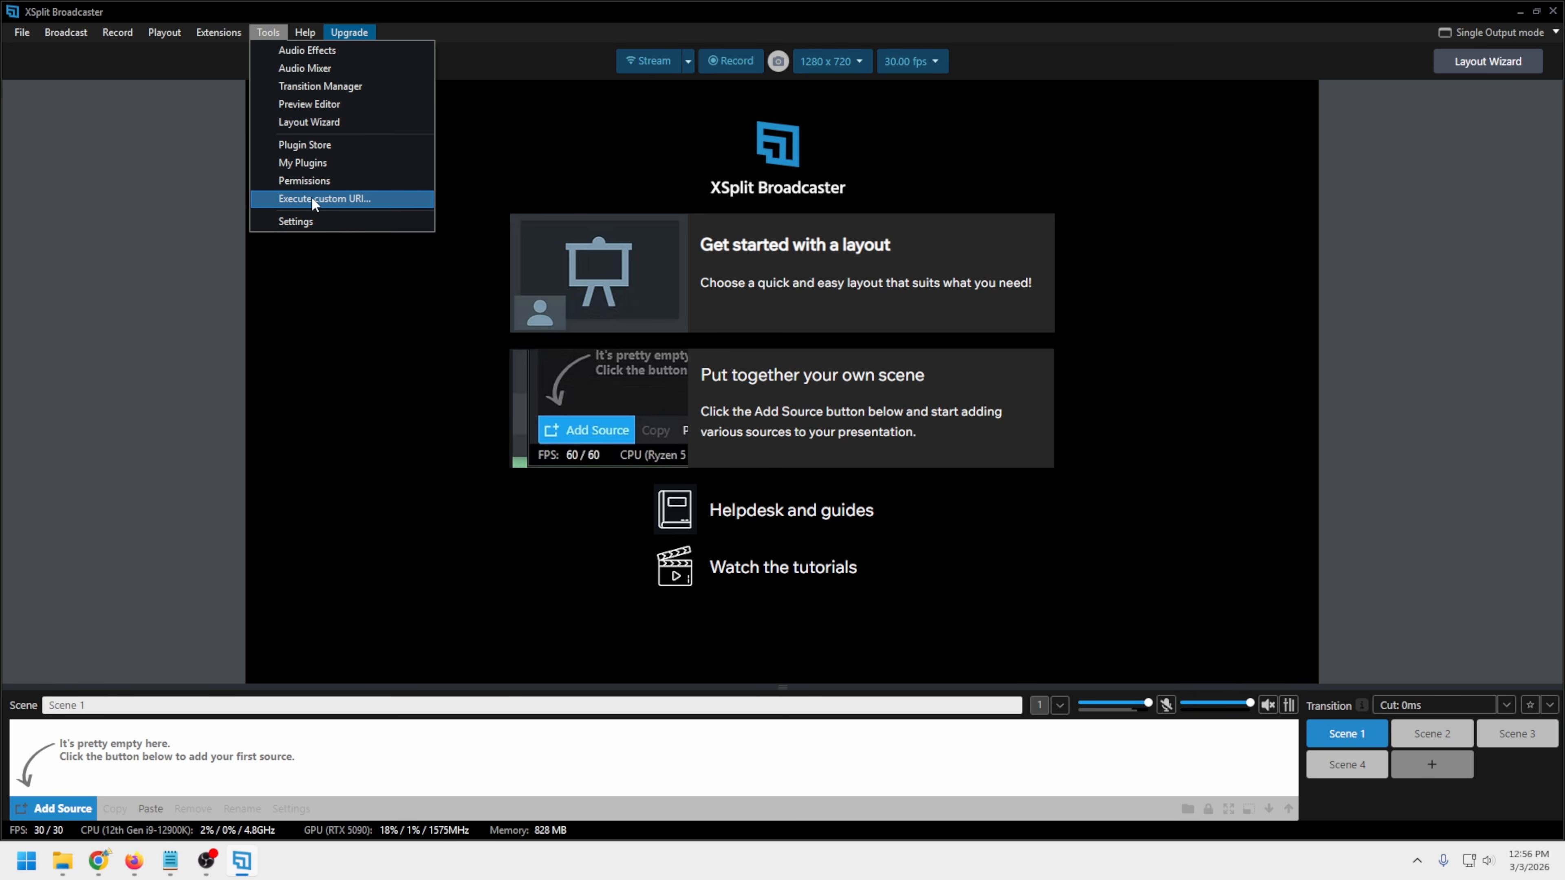
click(305, 33)
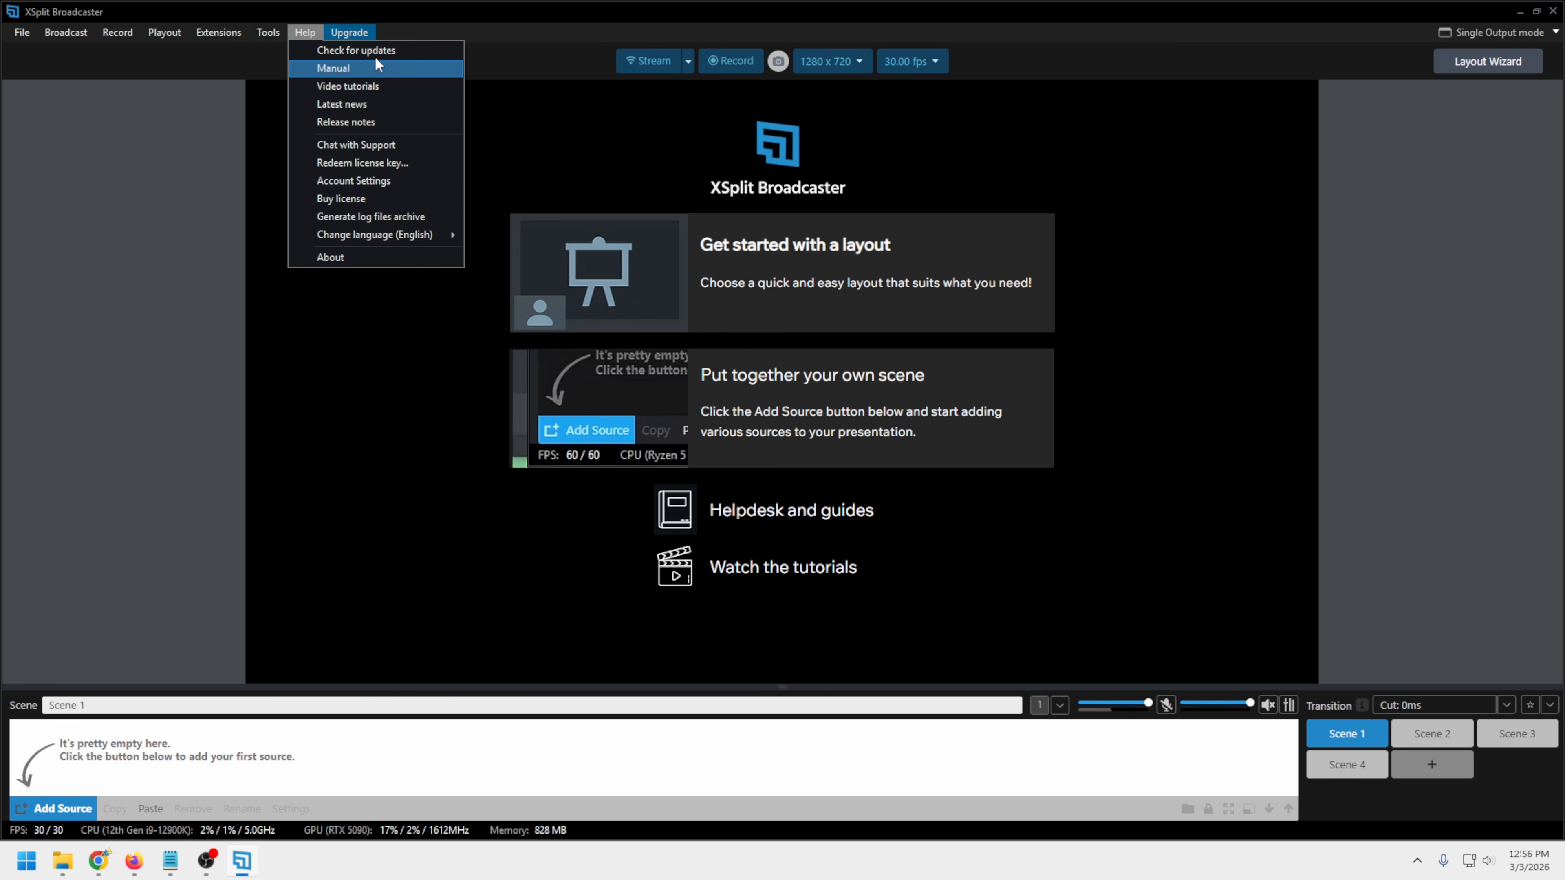
click(467, 30)
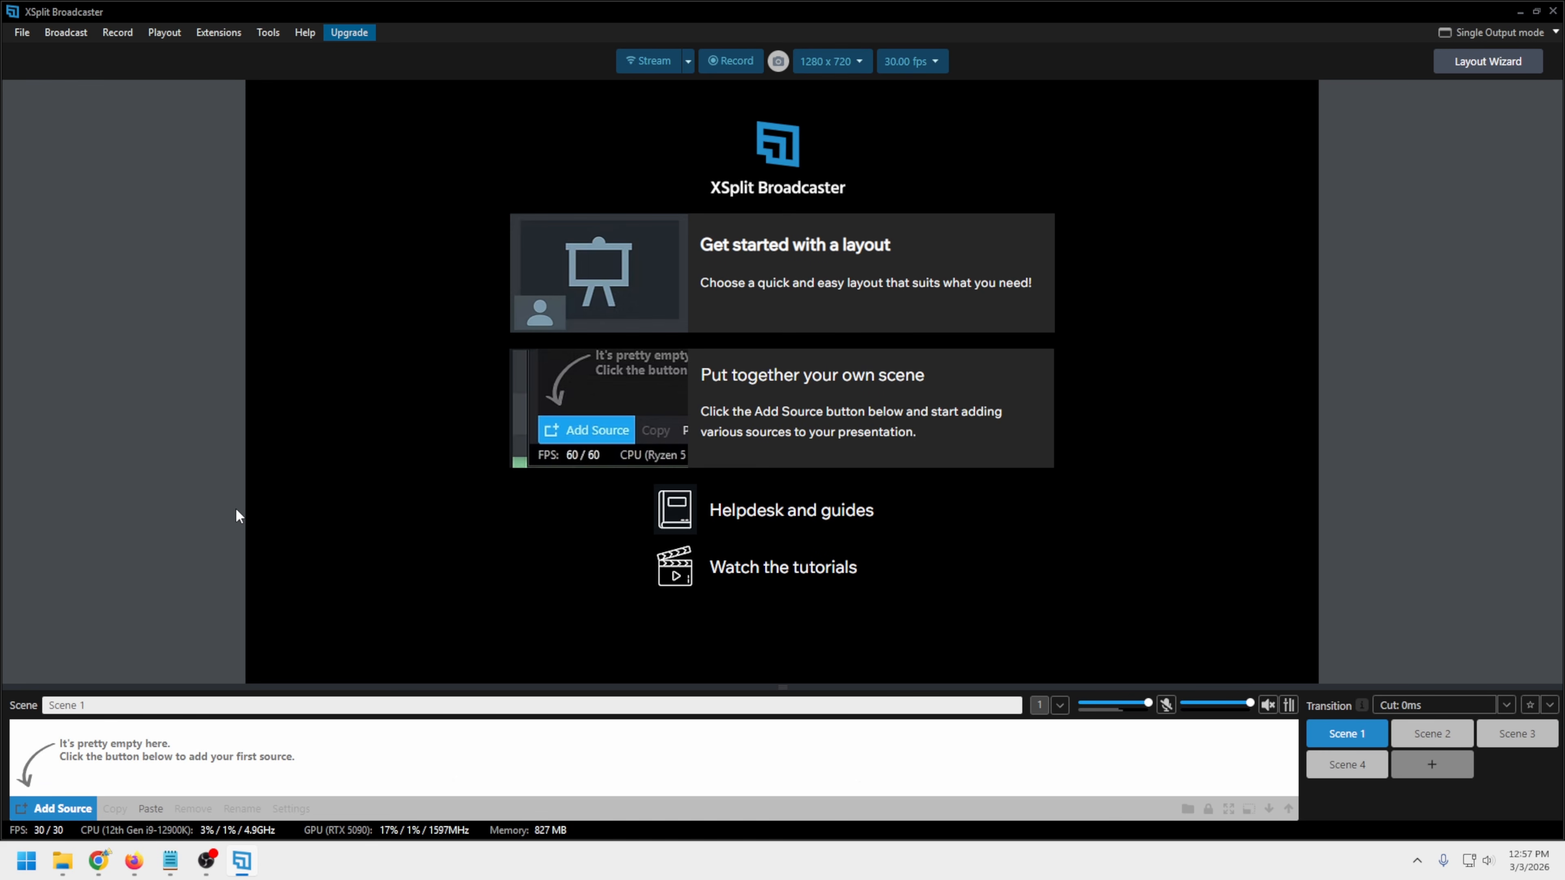
Start a two-source layout with a small frame overlapping a large one, and assign the Cam Link 4K camera to Source 1
click(801, 285)
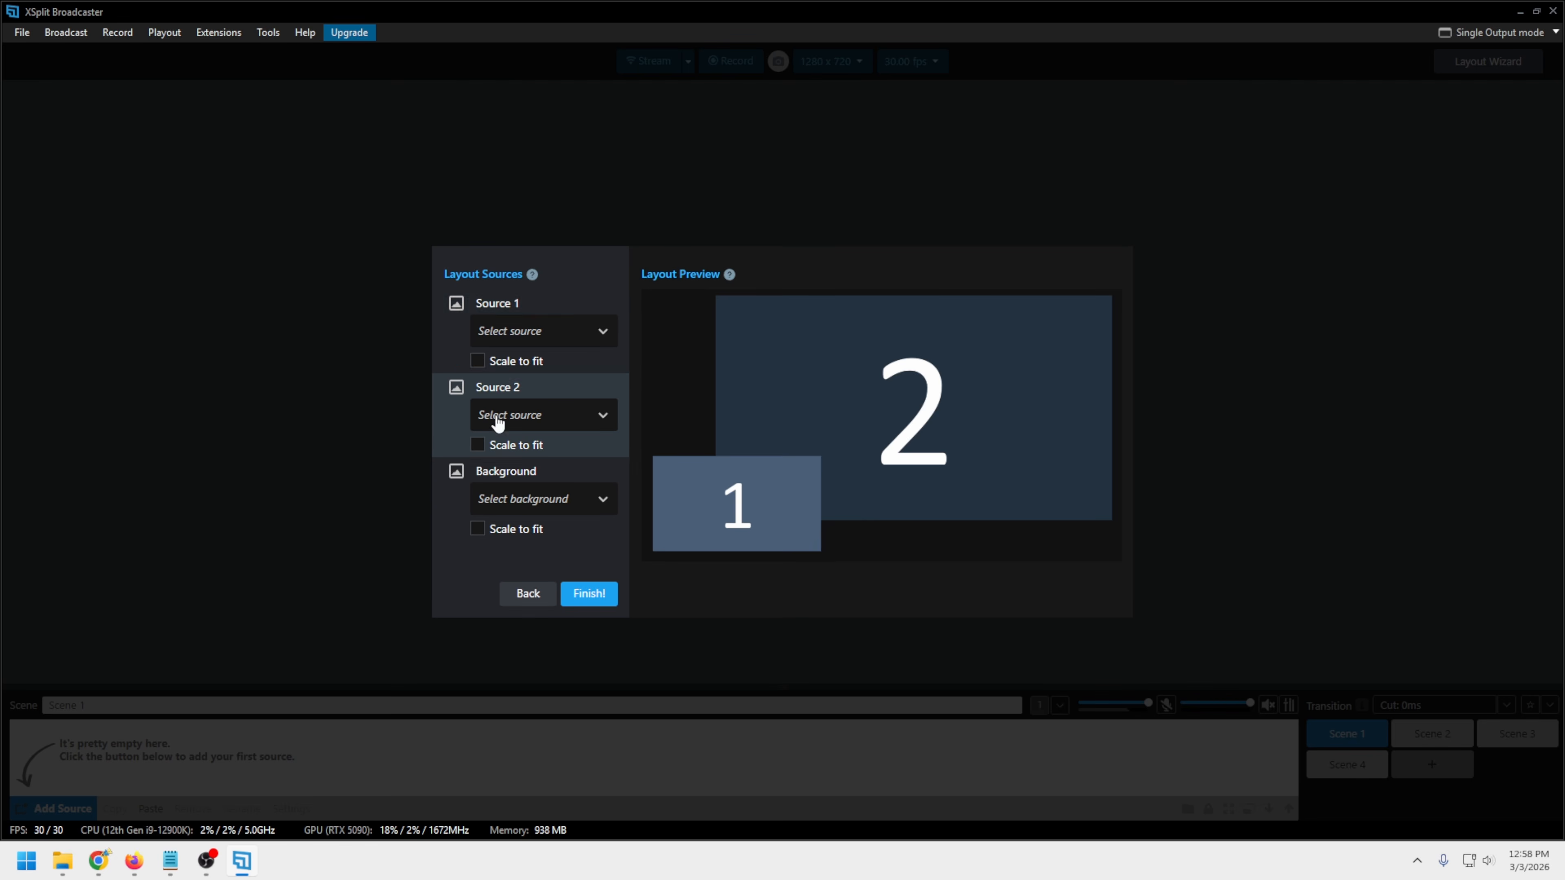
click(604, 334)
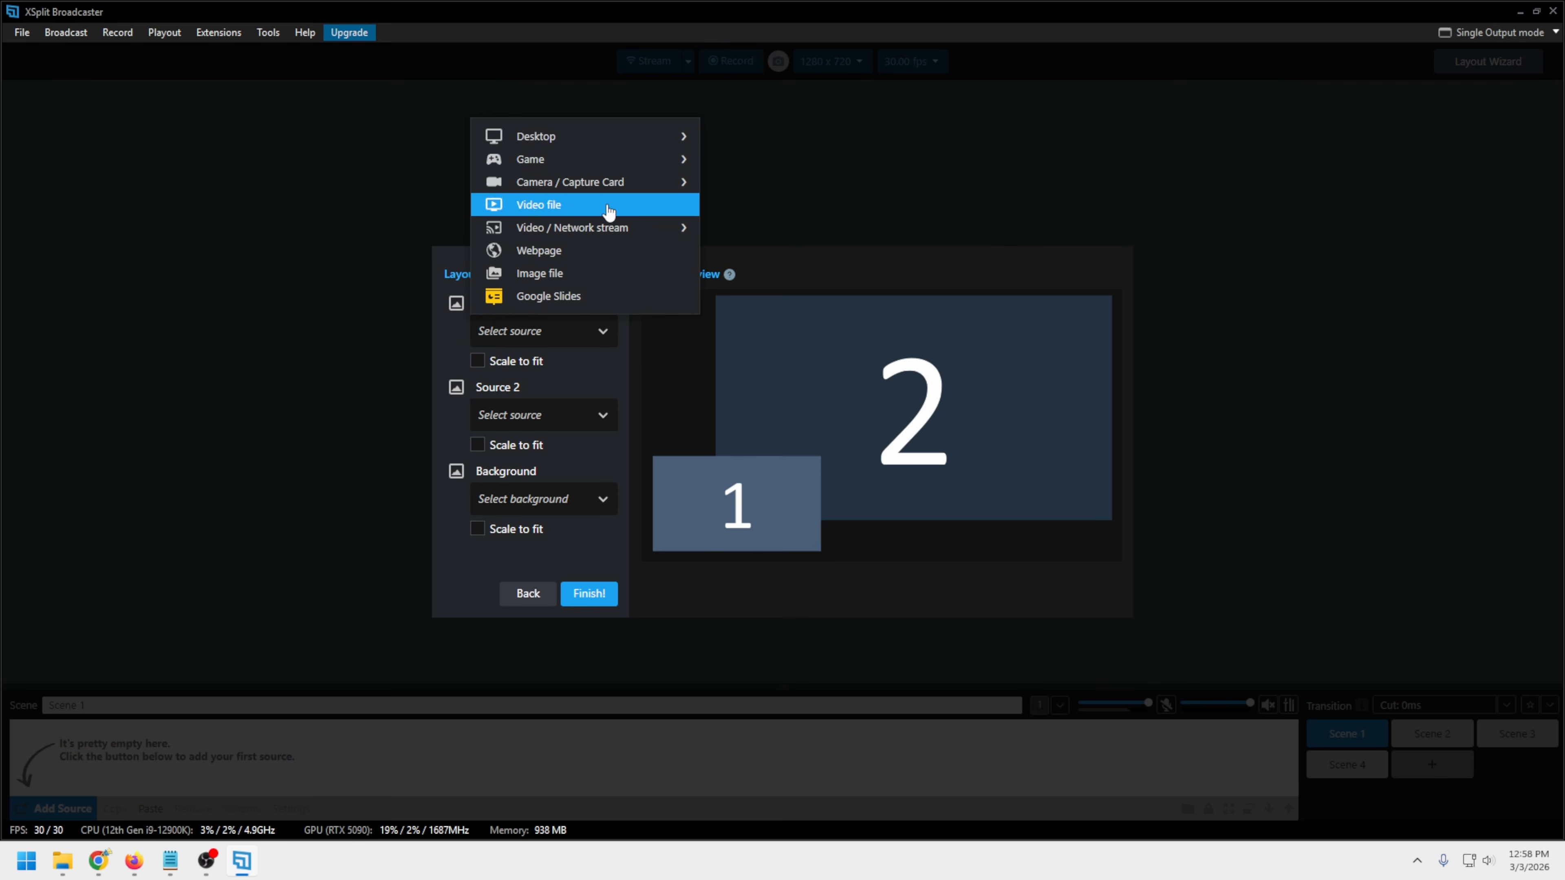
mouse_move(608, 167)
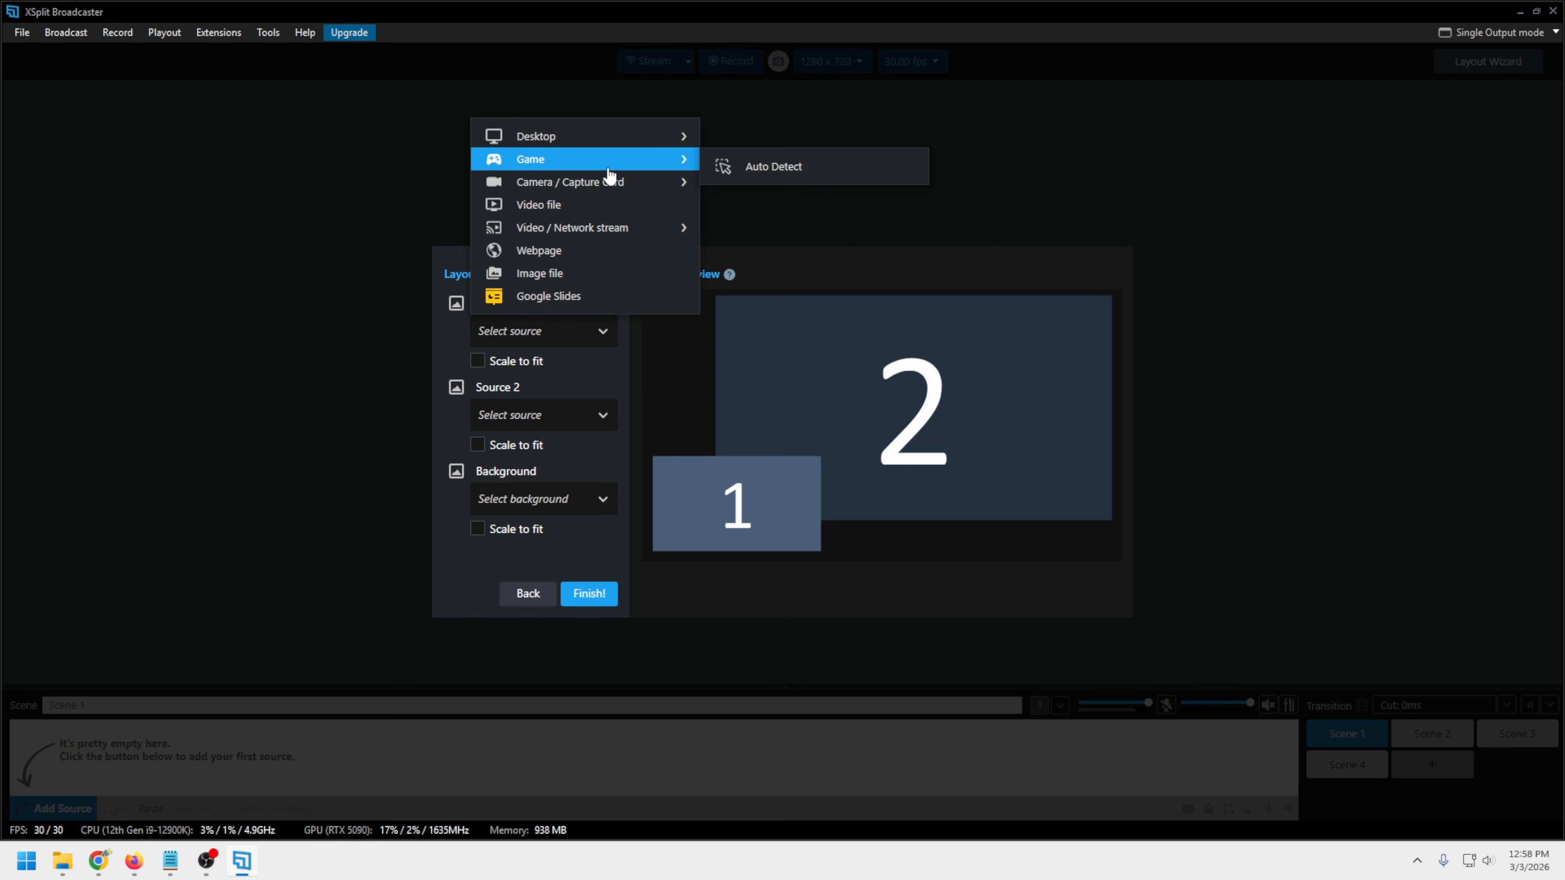
mouse_move(639, 137)
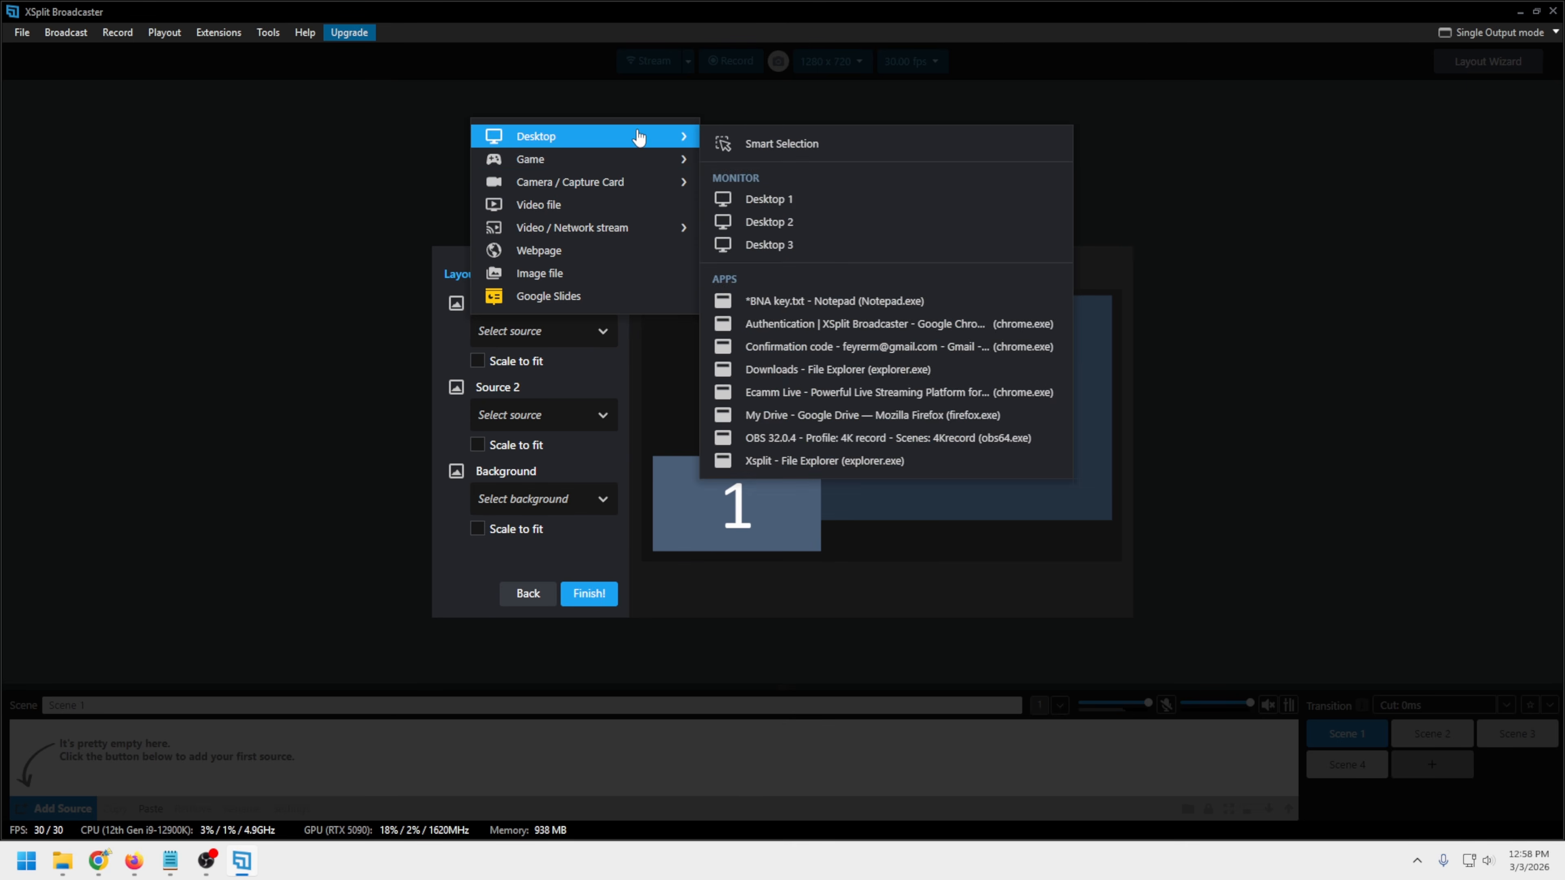
click(750, 312)
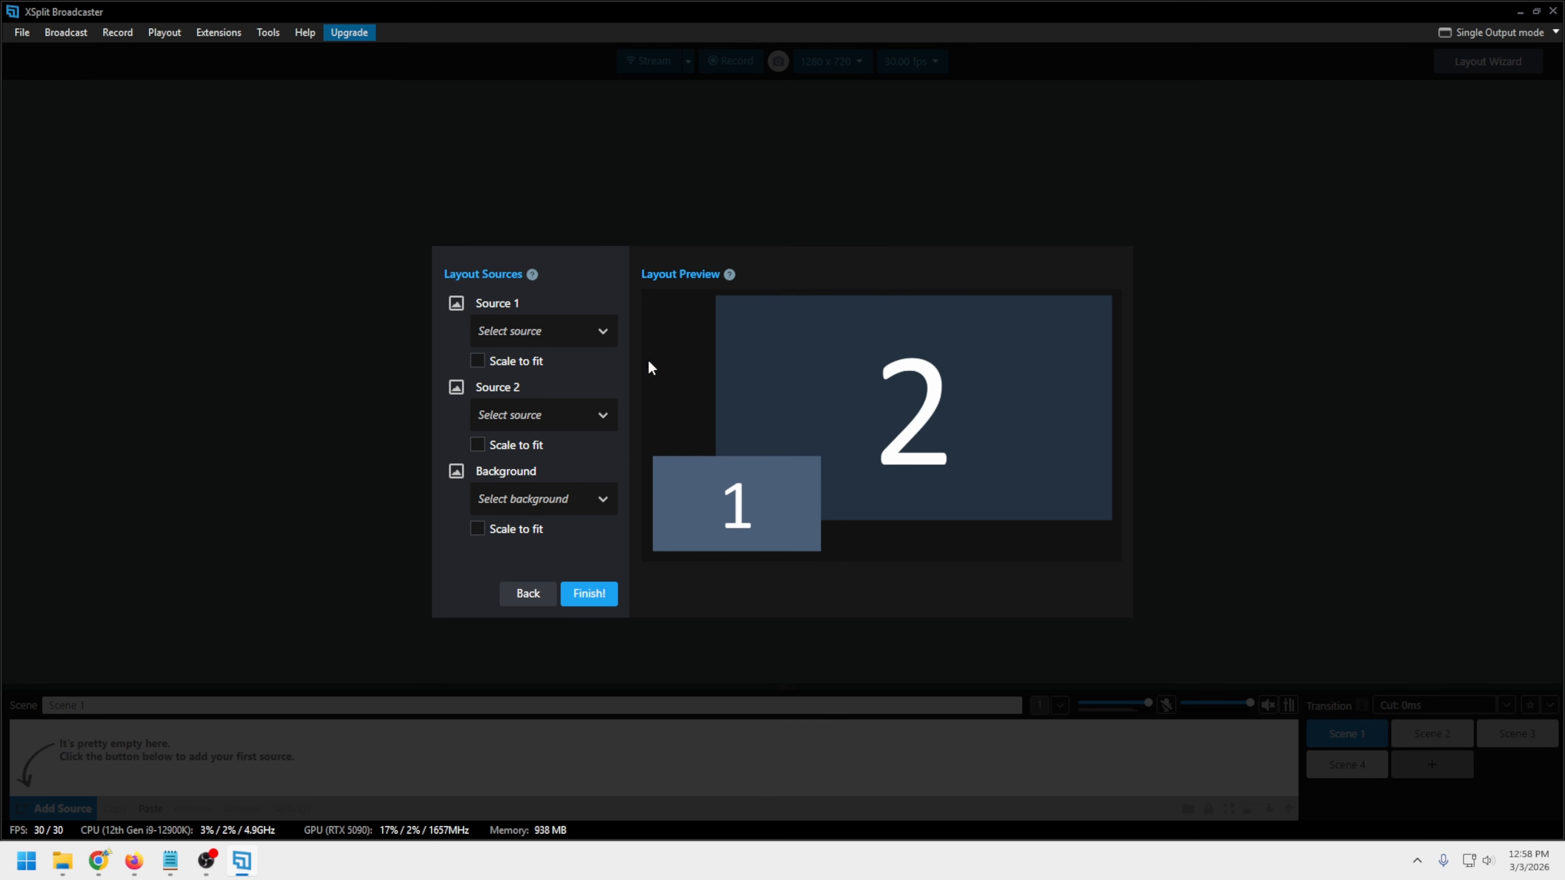
click(602, 338)
mouse_move(595, 185)
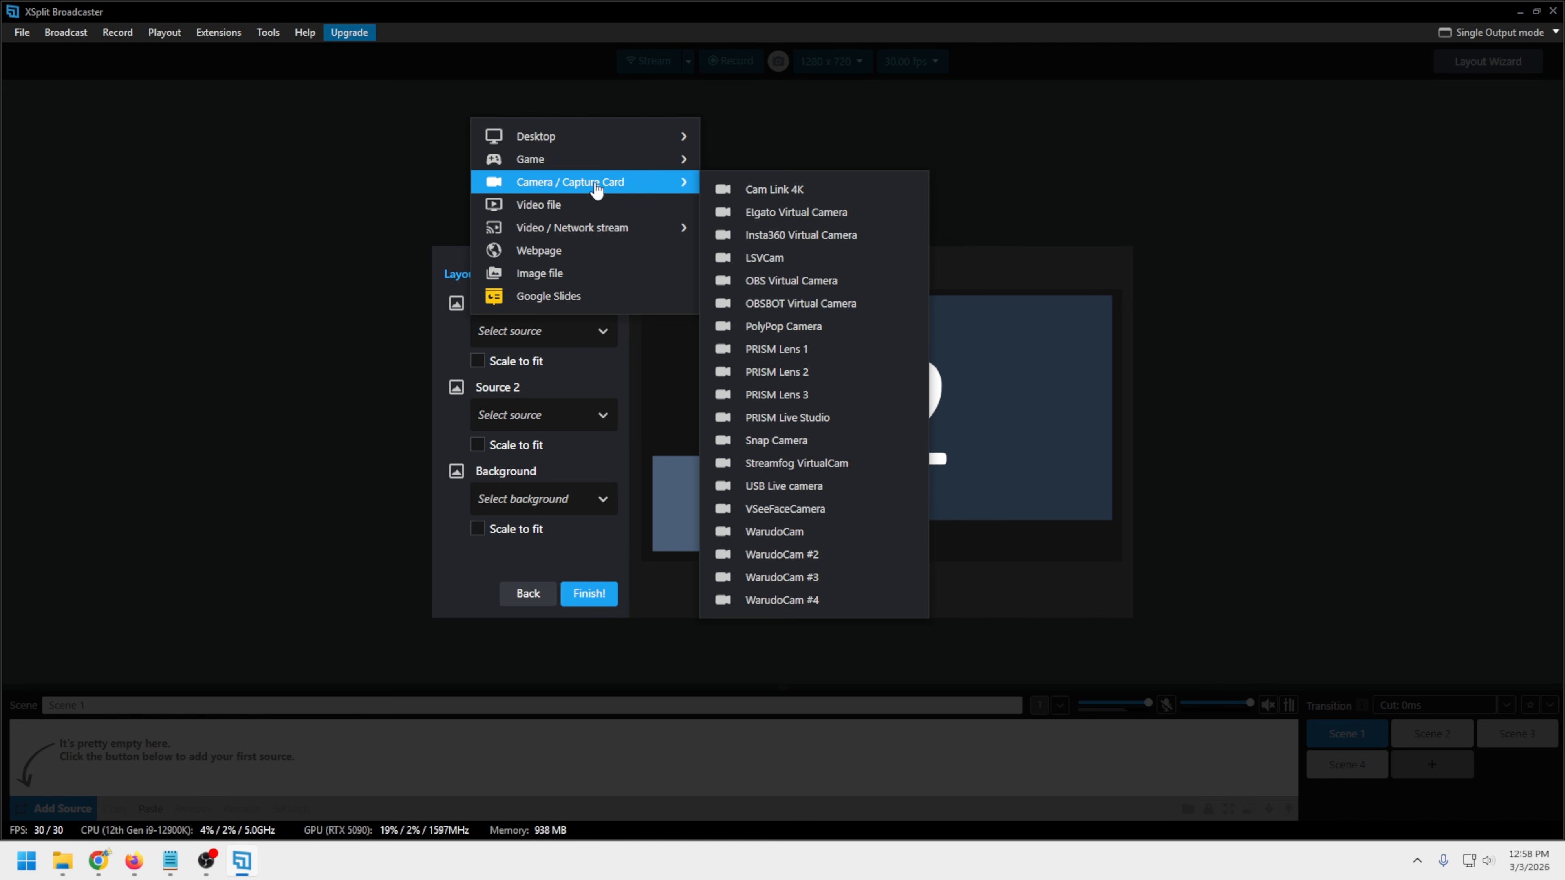
click(861, 201)
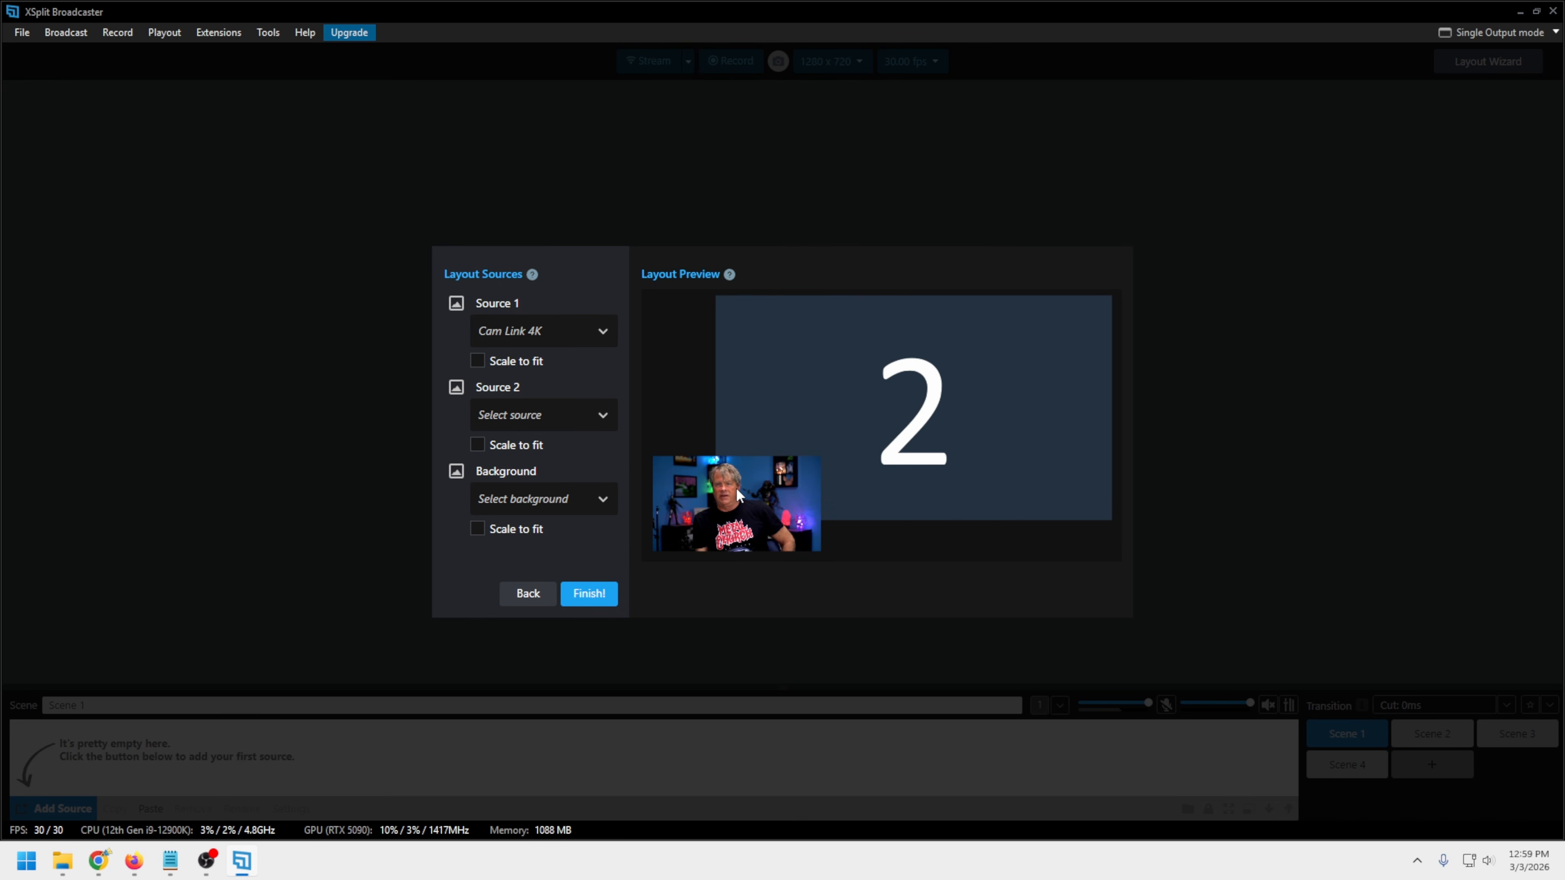
click(480, 362)
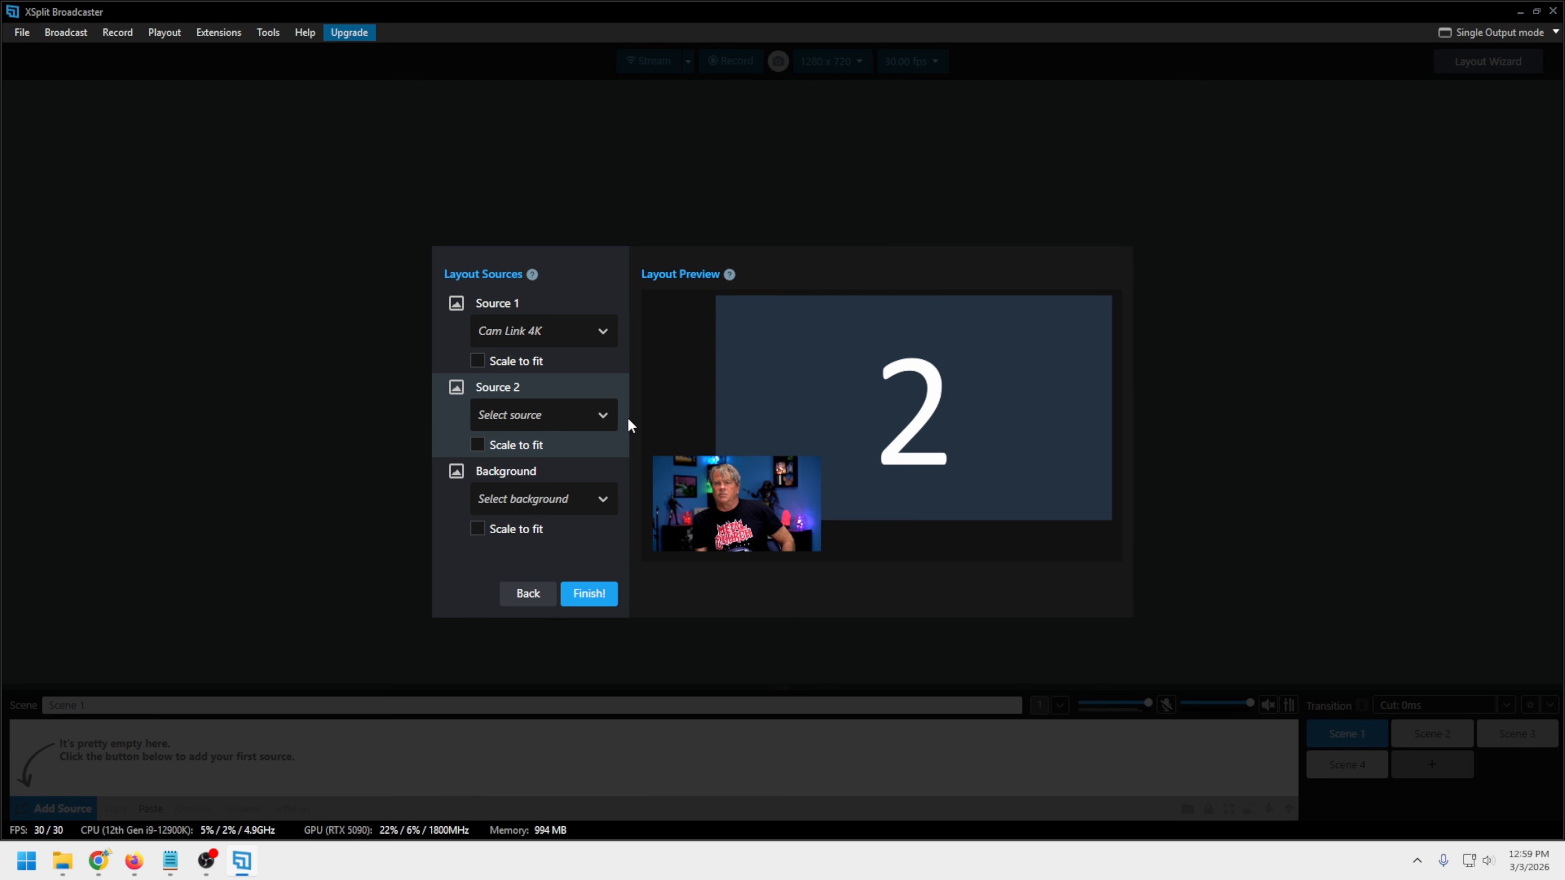
Set Source 2 to the video file The Witcher 3 Wild Hunt - Official Gameplay (edit).mp4 from the WGOE folder on the F: drive
click(604, 417)
mouse_move(678, 242)
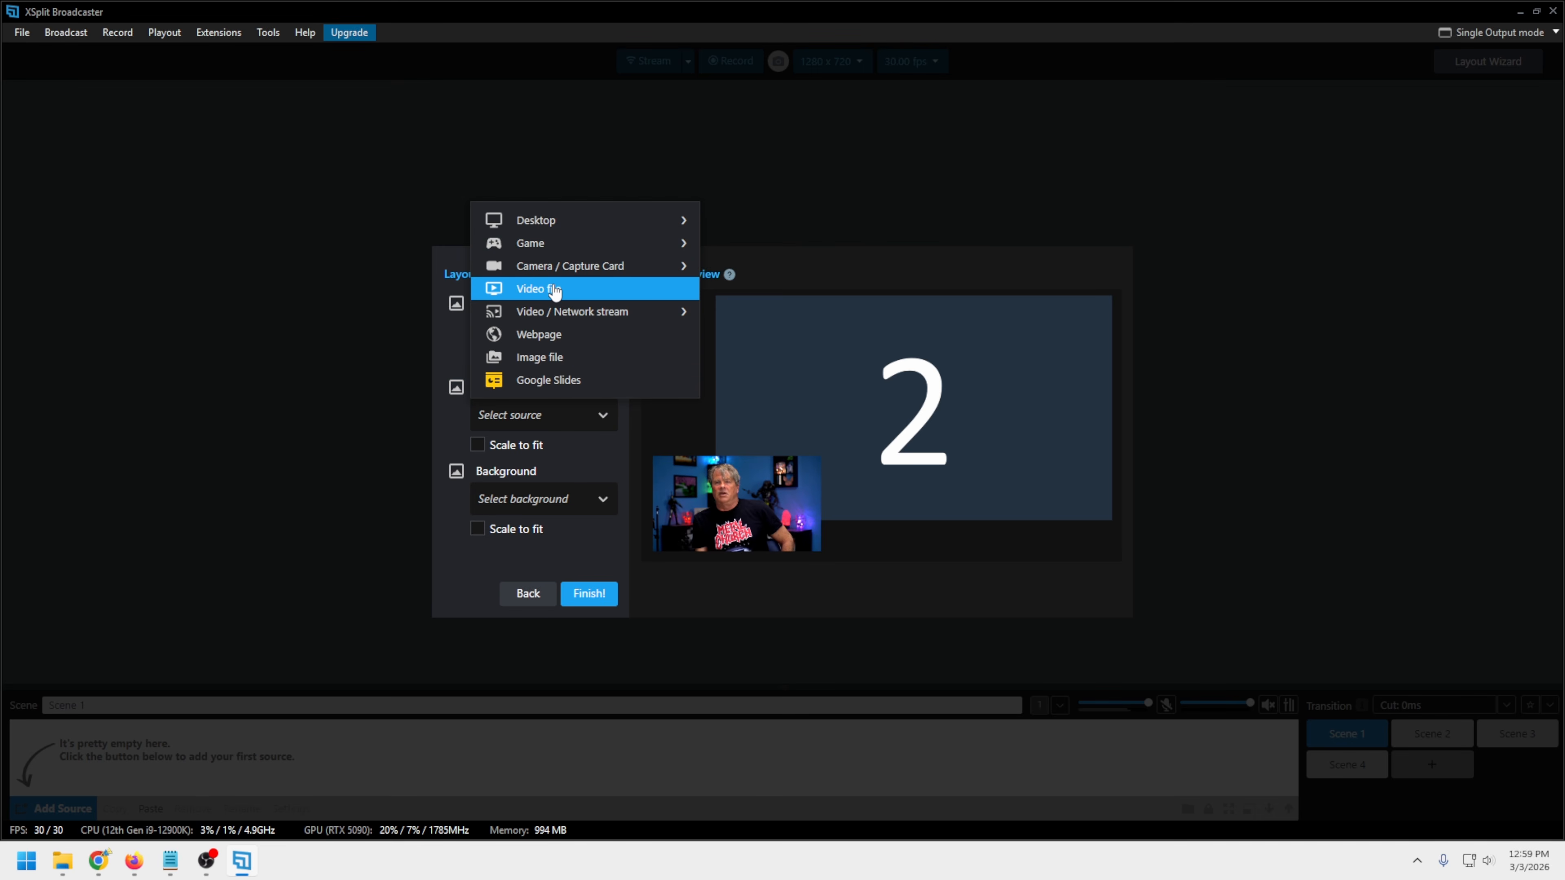
mouse_move(540, 321)
click(537, 298)
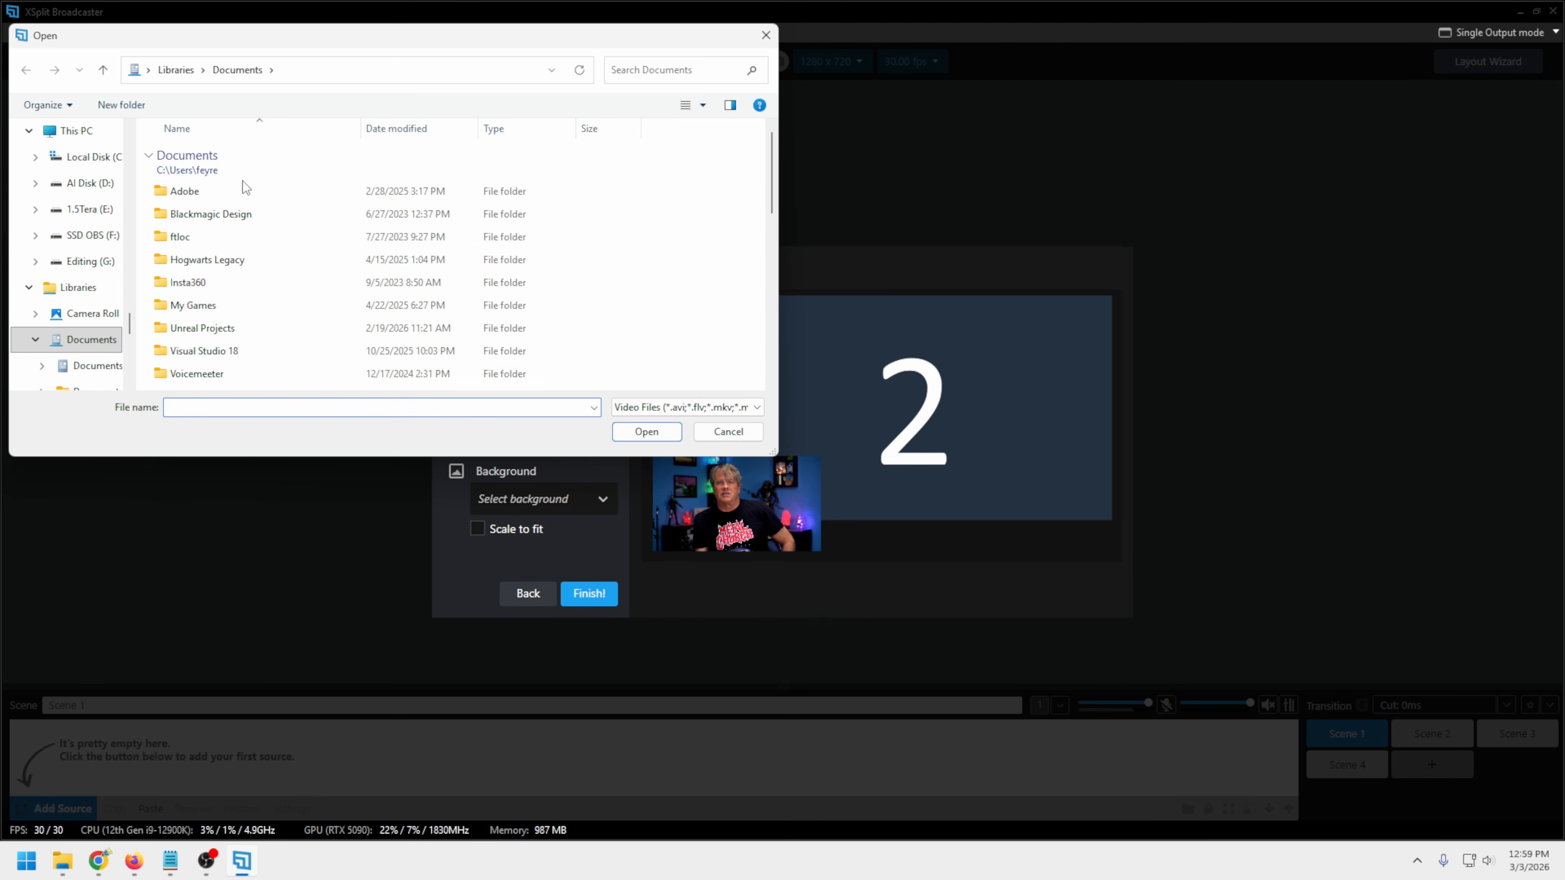
click(93, 235)
scroll(239, 335, down, 10)
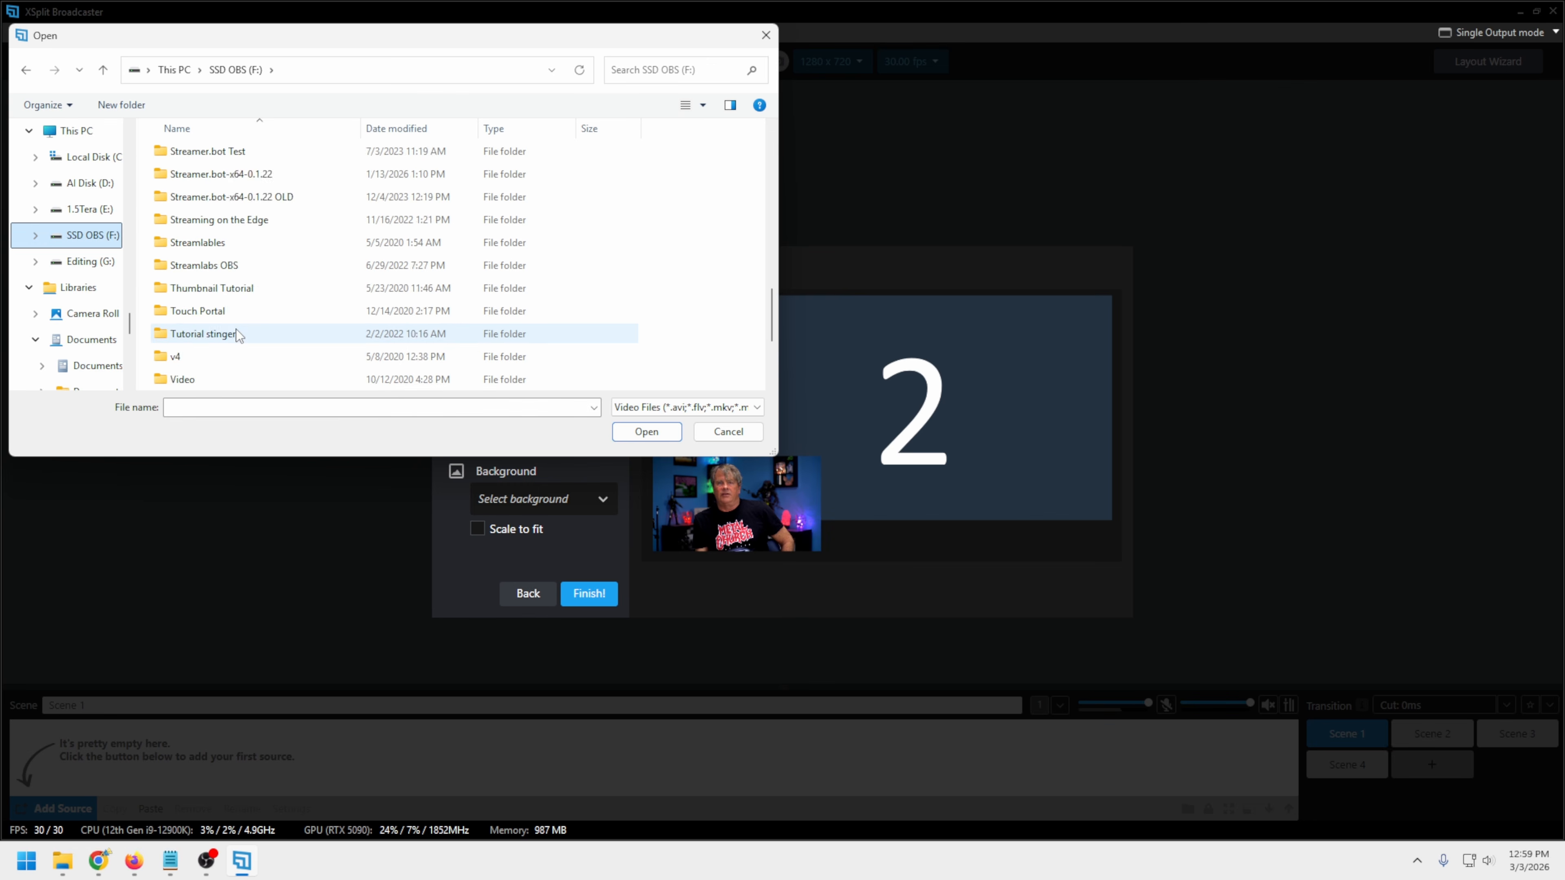
double_click(206, 244)
scroll(283, 295, down, 5)
scroll(283, 295, down, 1)
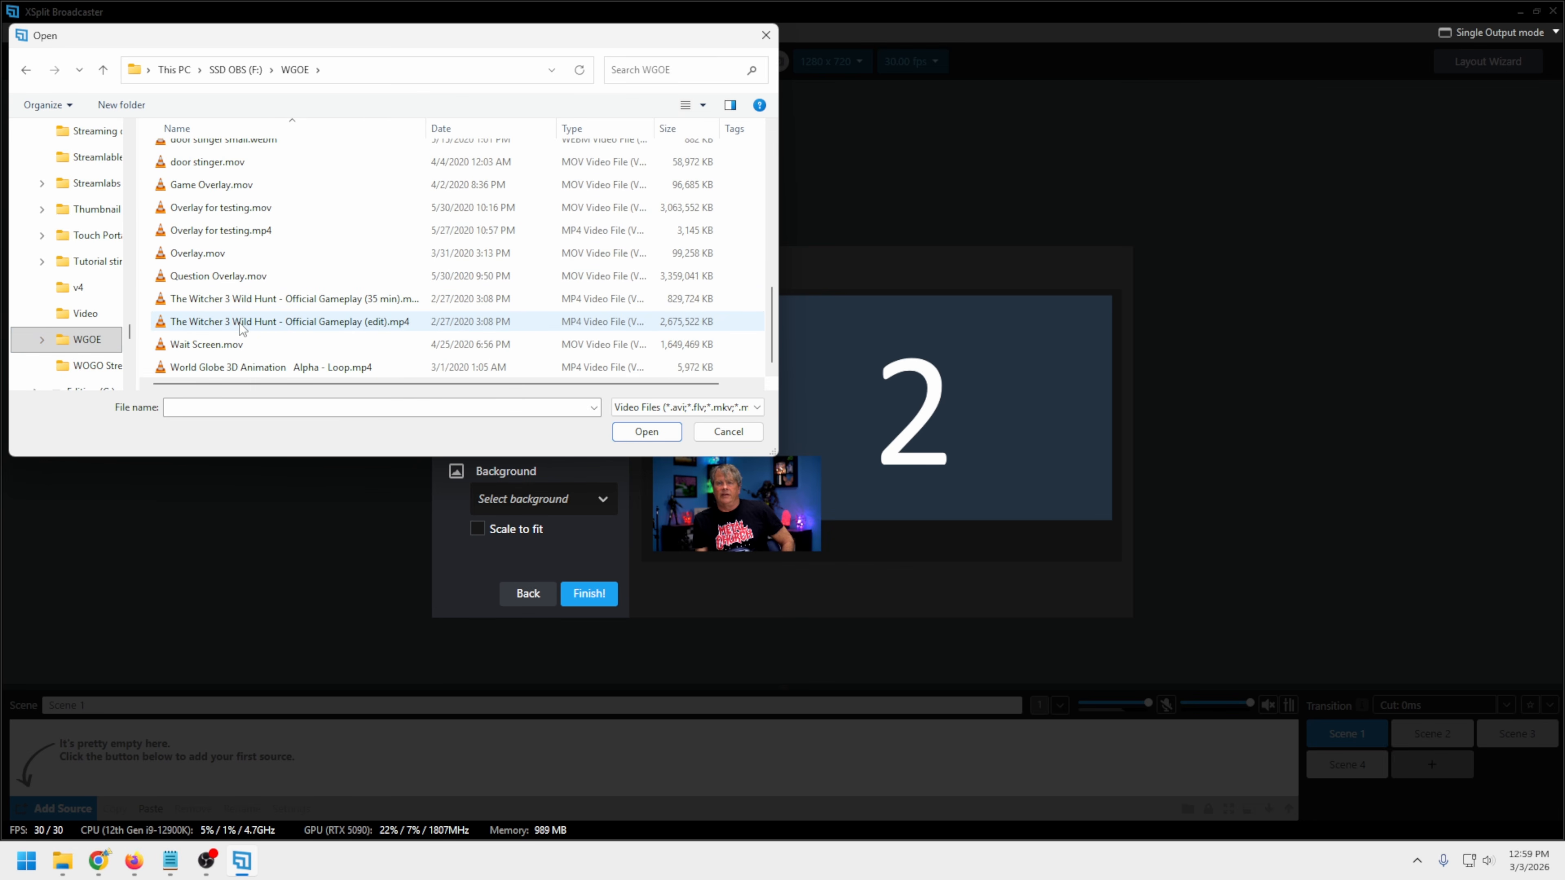
click(286, 322)
click(645, 431)
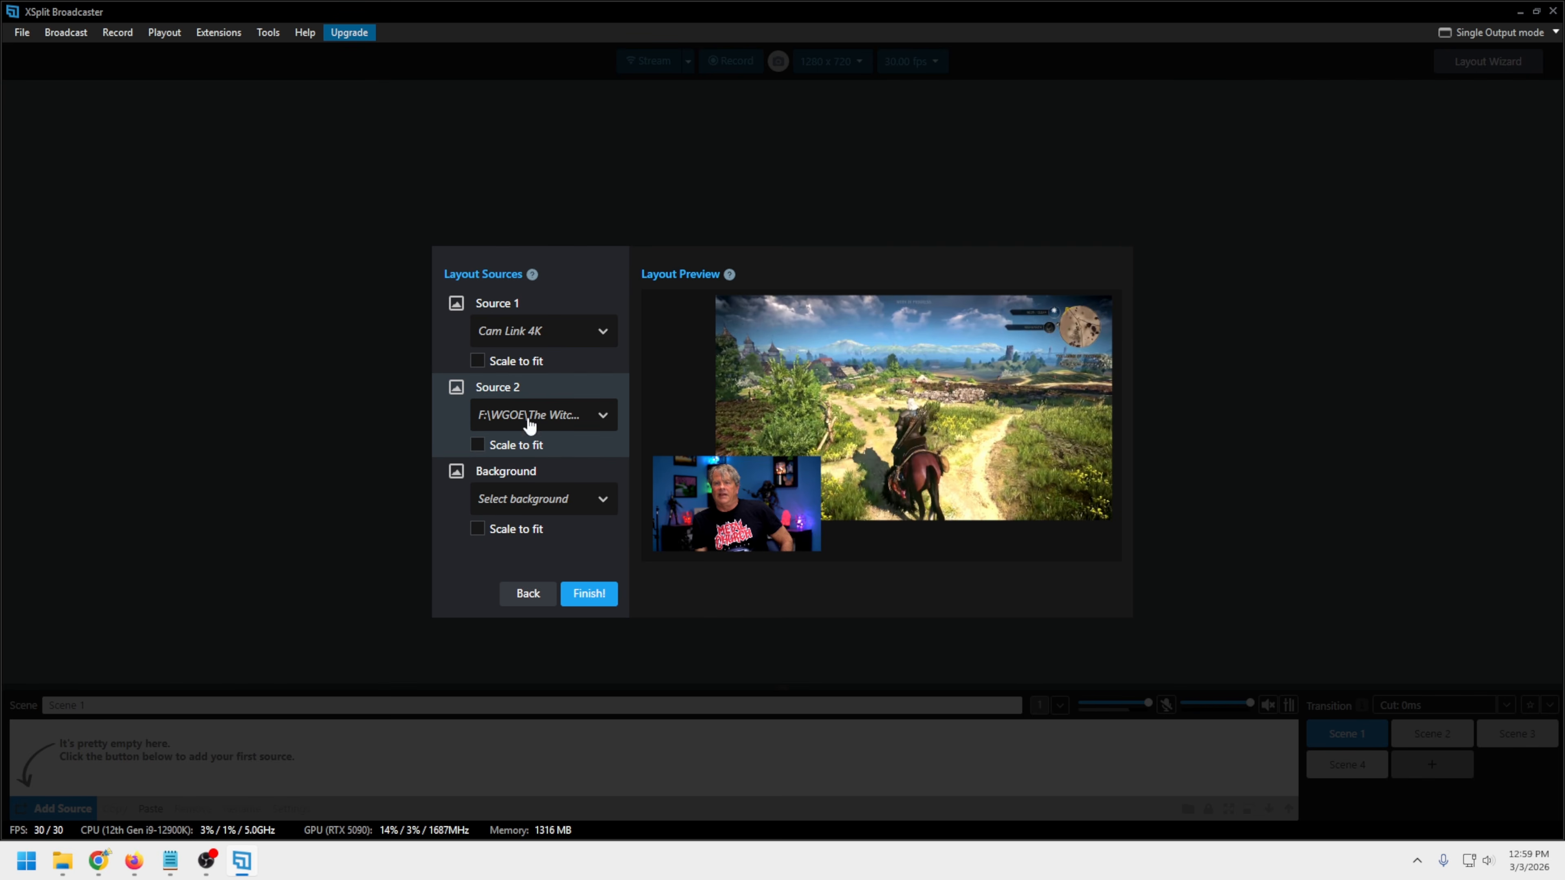
click(478, 447)
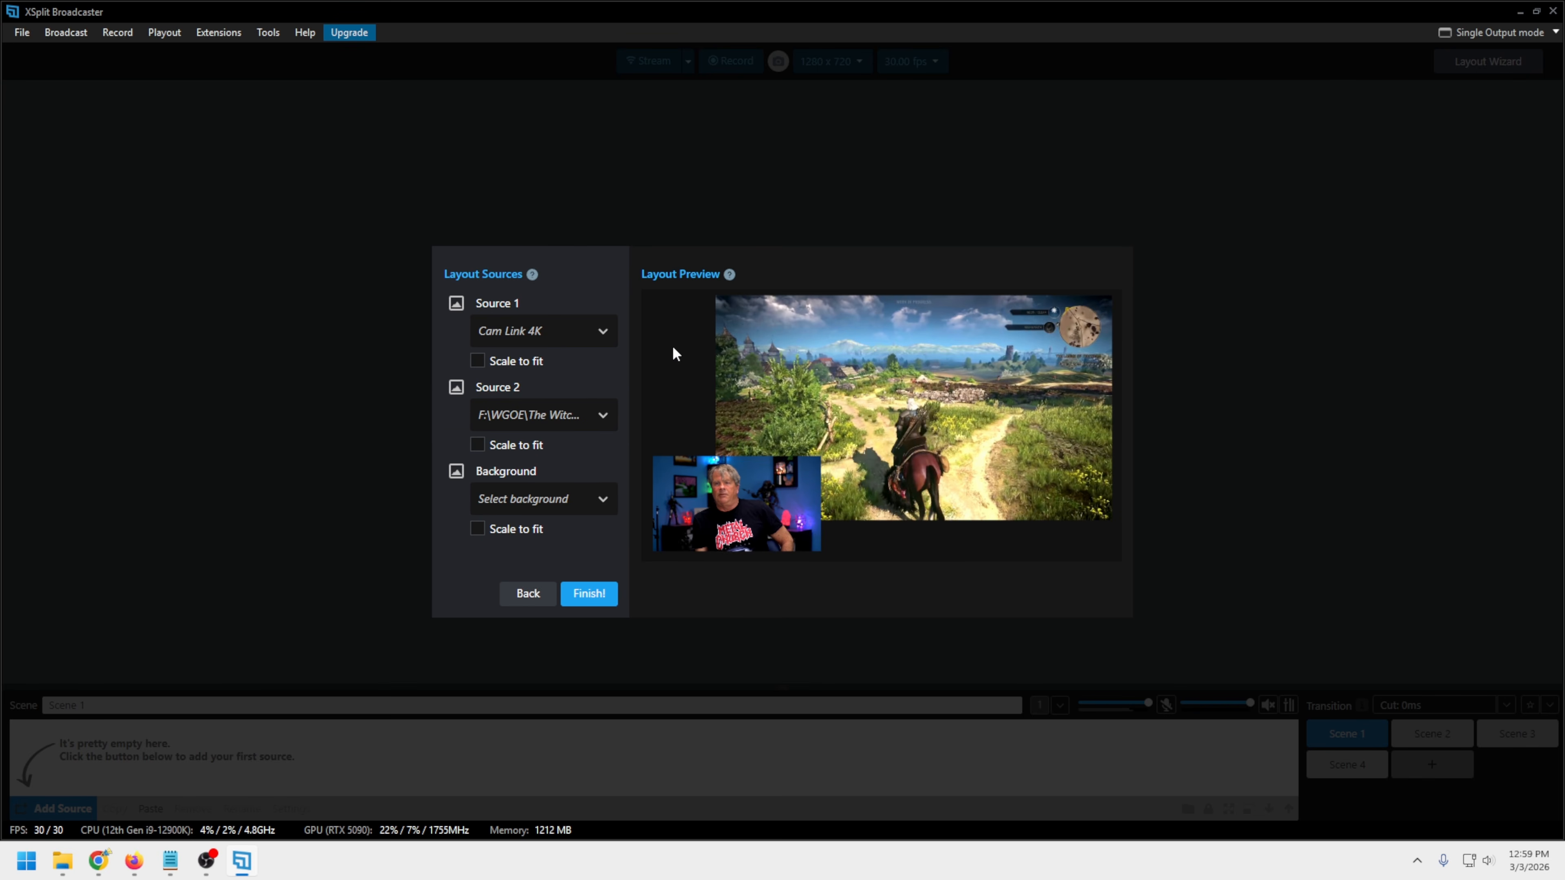
Set the layout's background to the preset red city skyline template and finish the layout
click(603, 502)
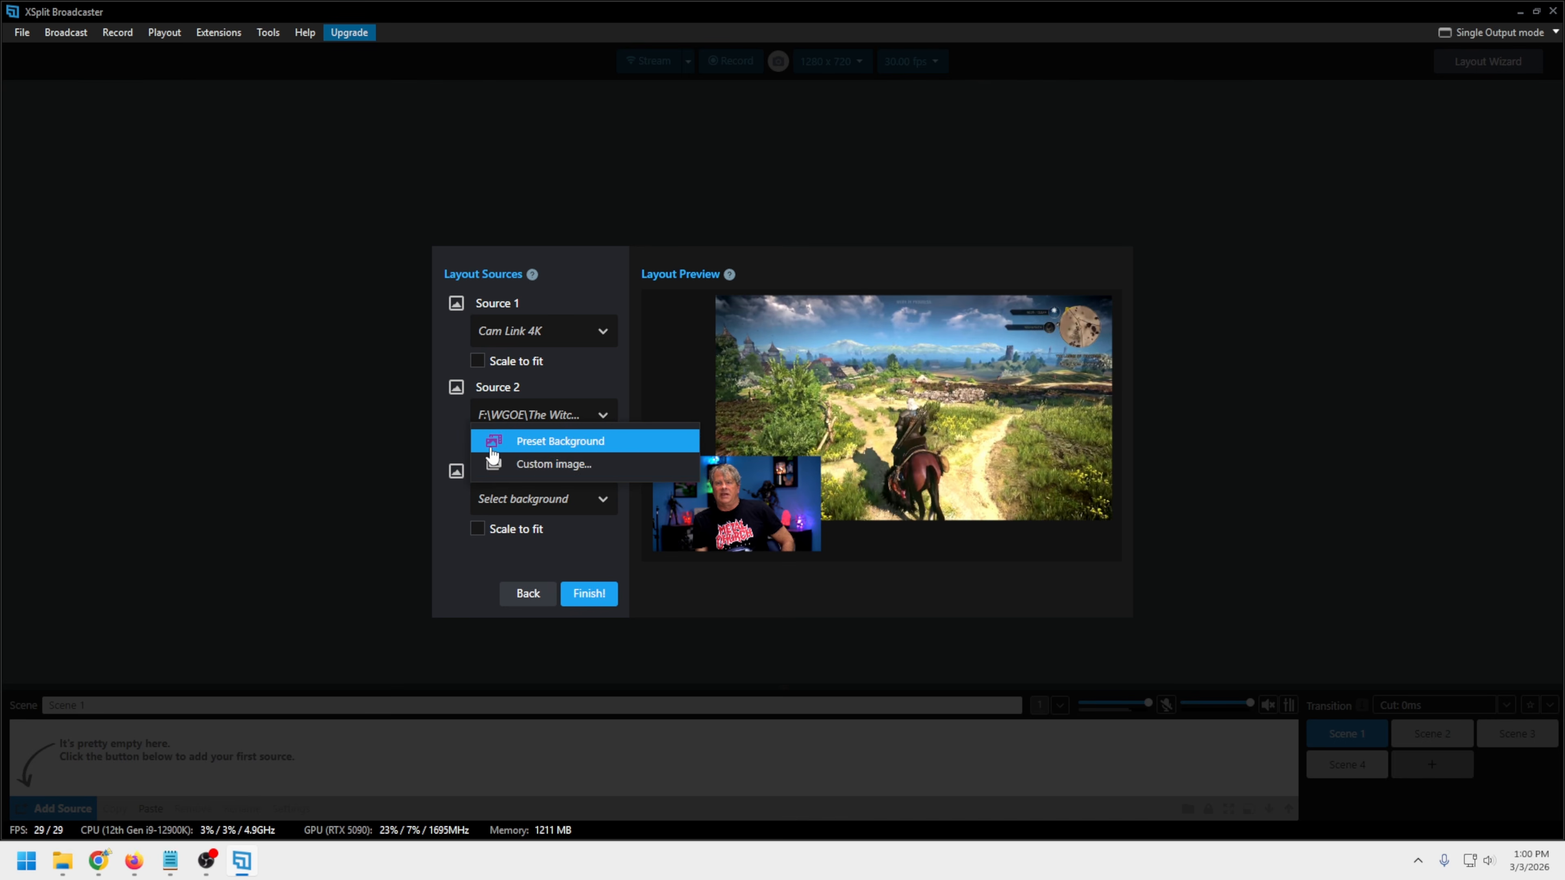
click(534, 462)
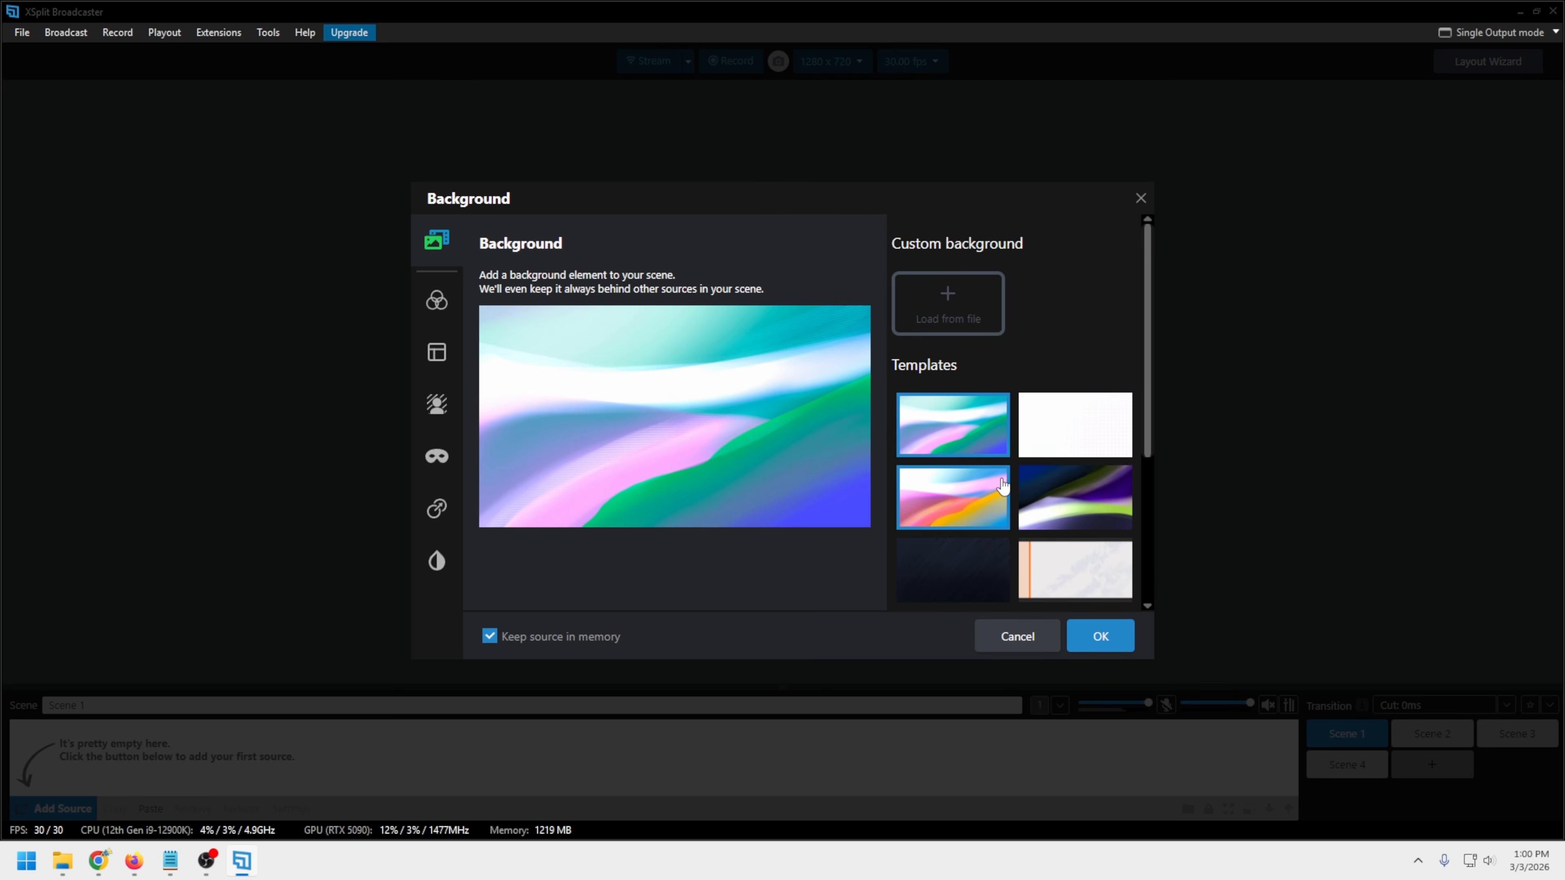
scroll(1002, 486, down, 5)
click(1092, 479)
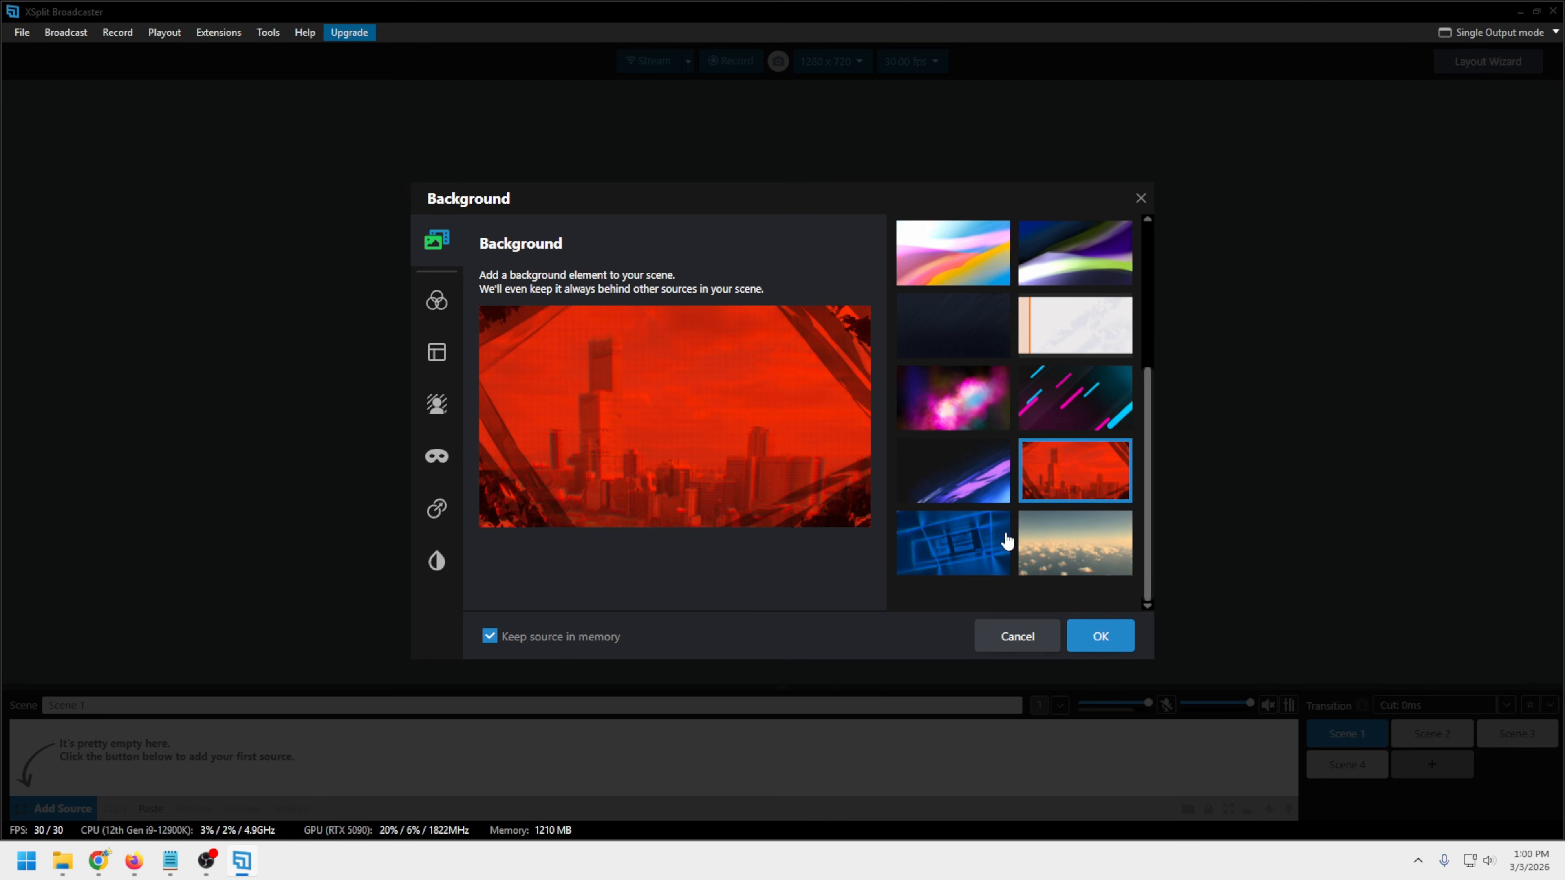
click(1081, 641)
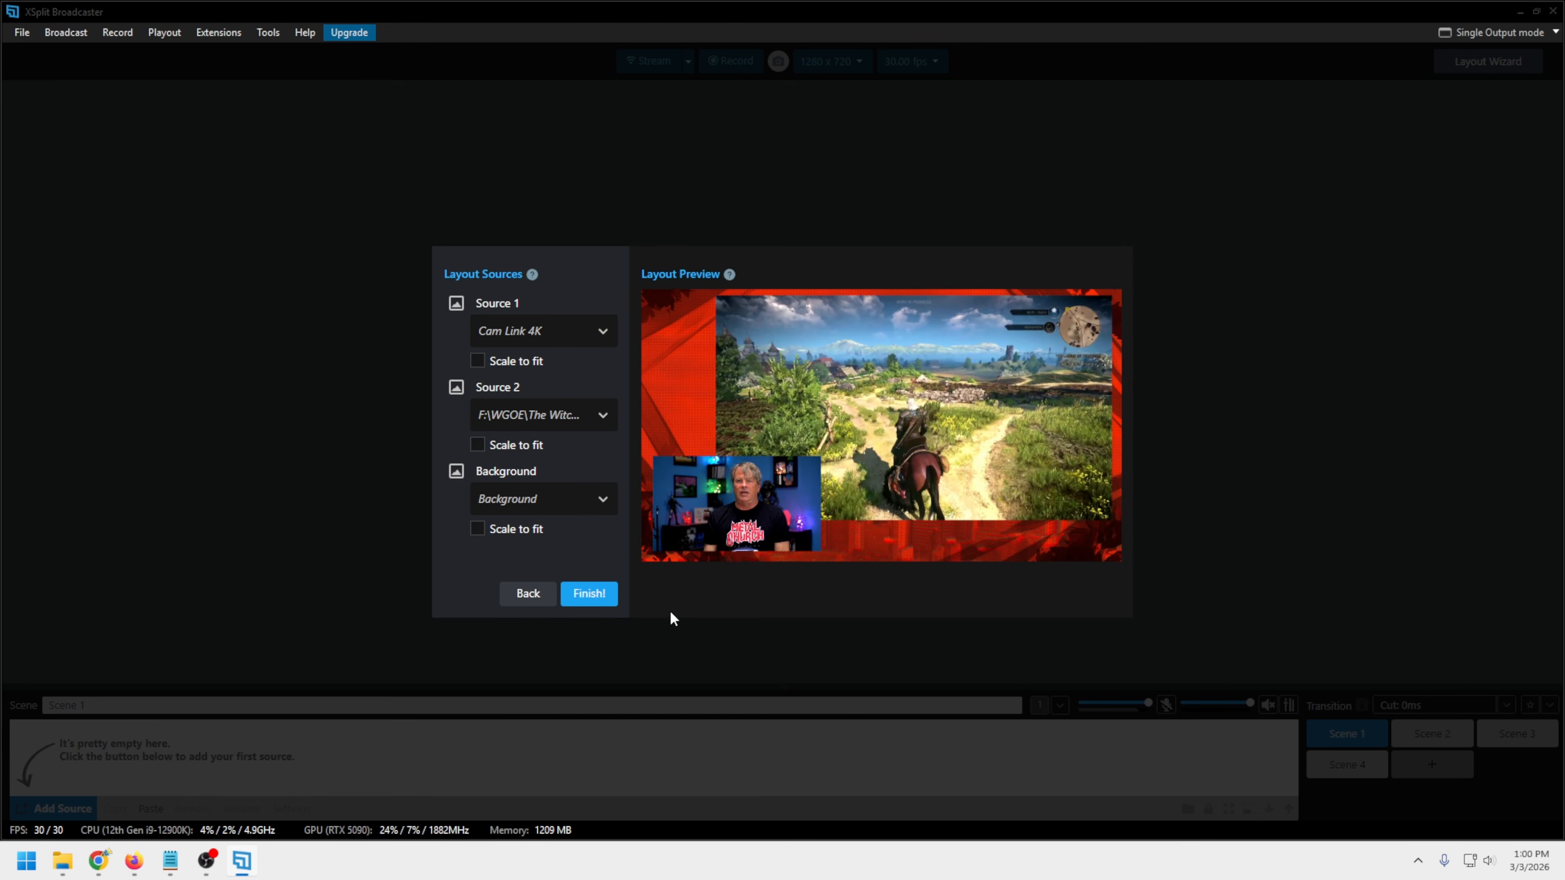
click(588, 594)
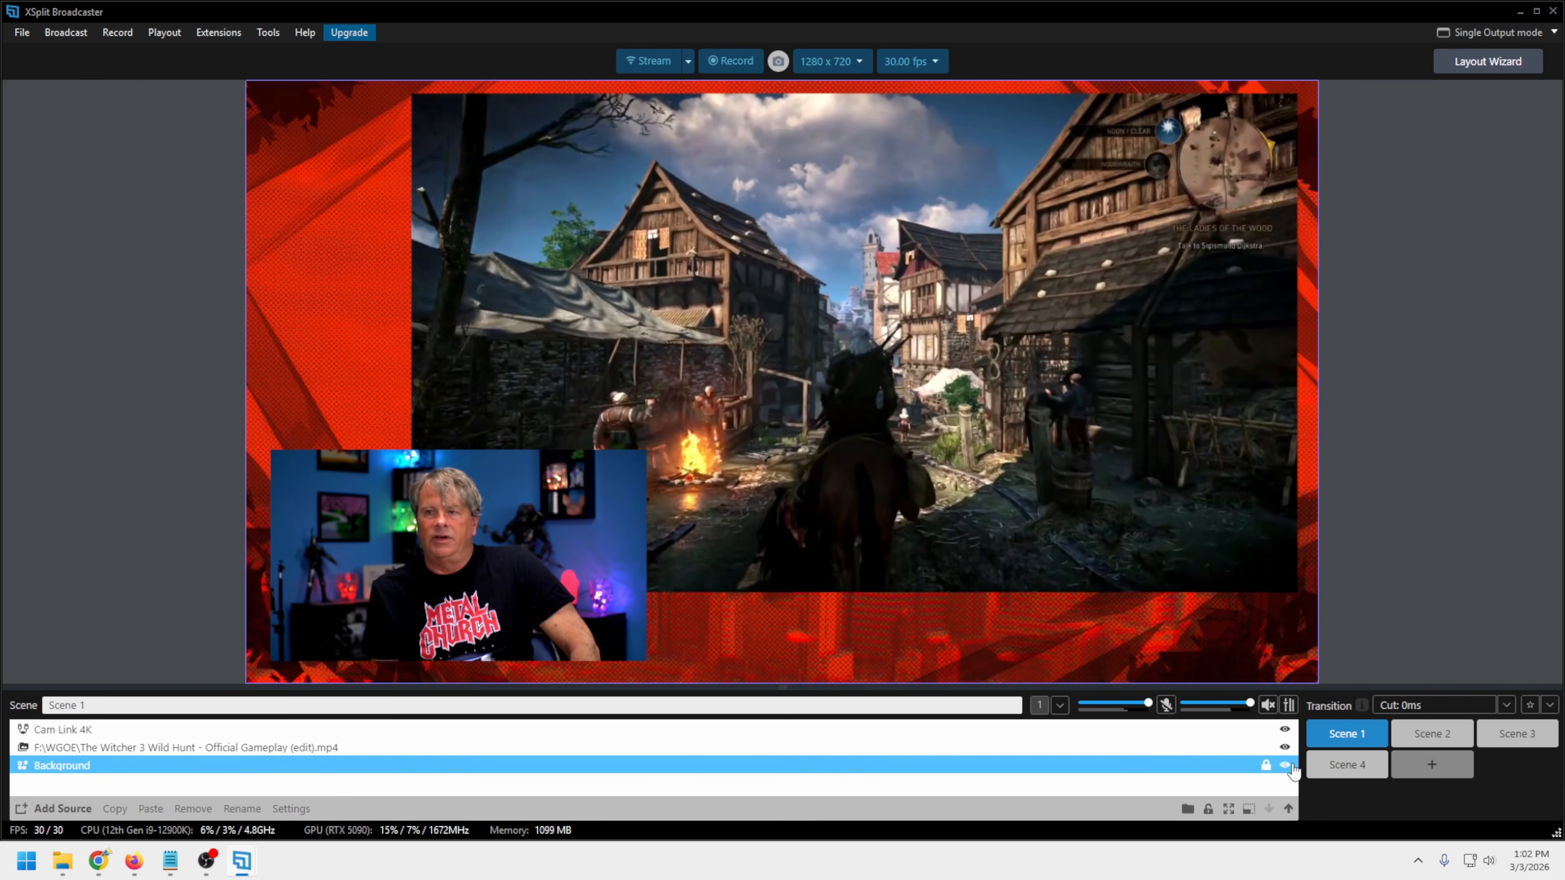
Hide the Background source in Scene 1 and show it again
click(1285, 766)
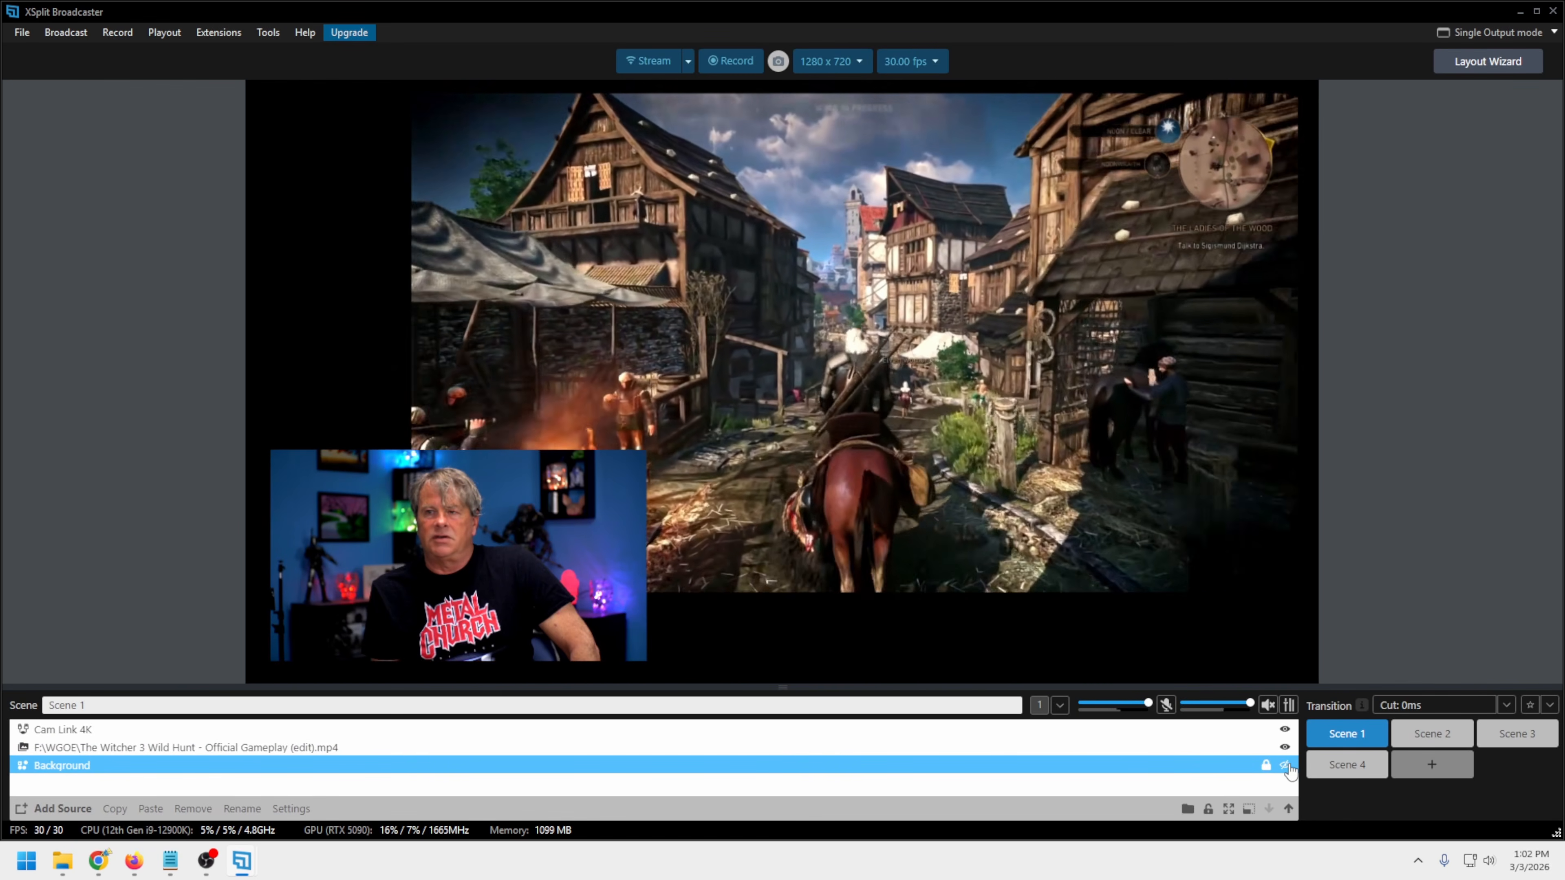
click(1284, 766)
Fit the Cam Link 4K camera to the whole screen, and restore its default size
click(394, 570)
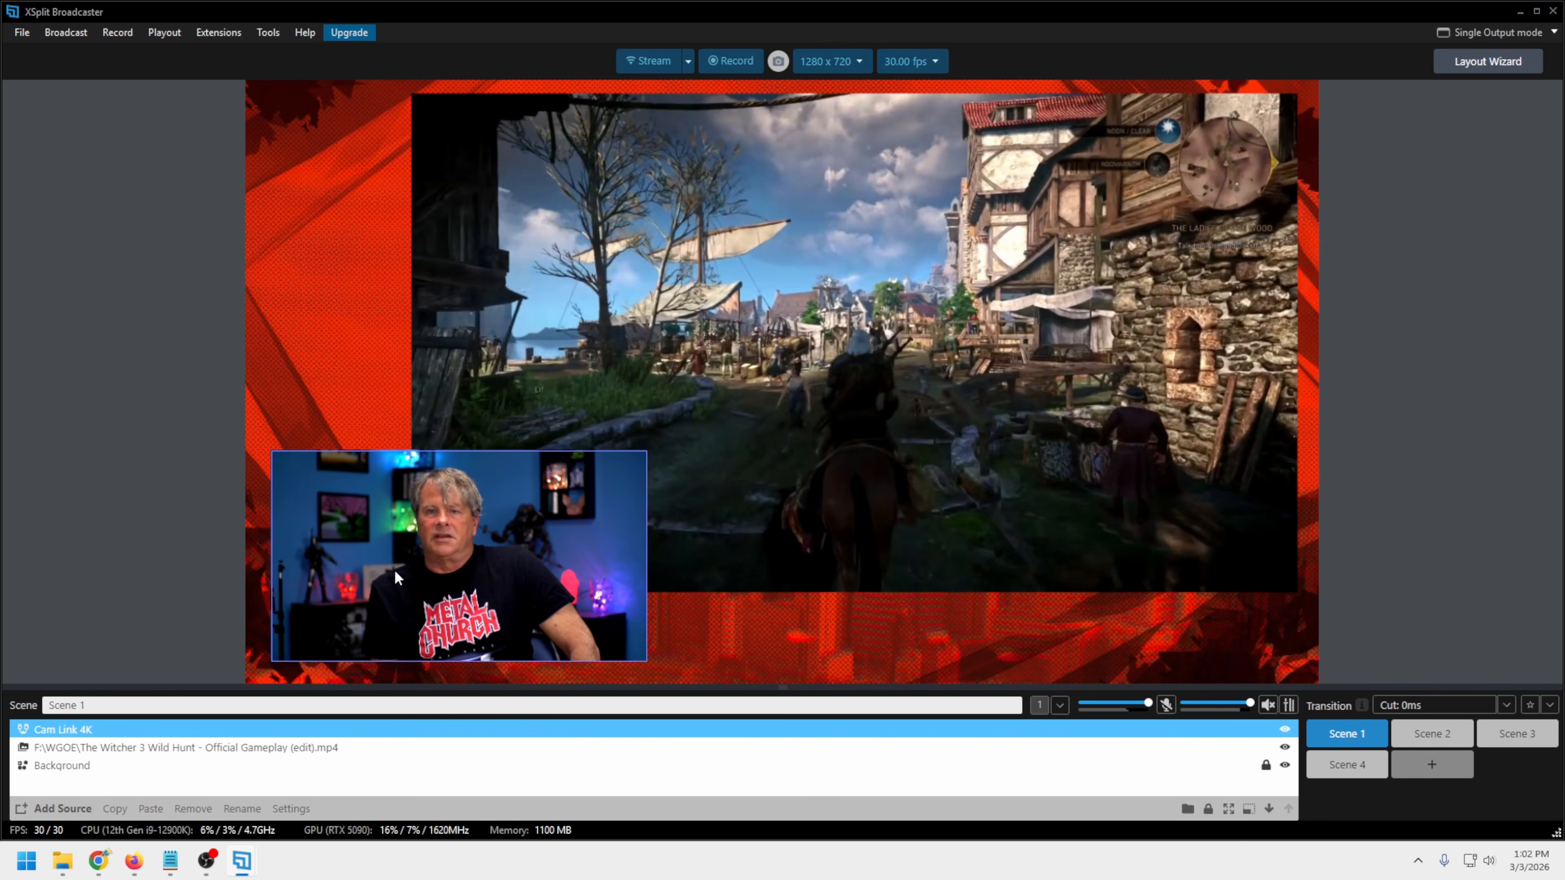
right_click(280, 726)
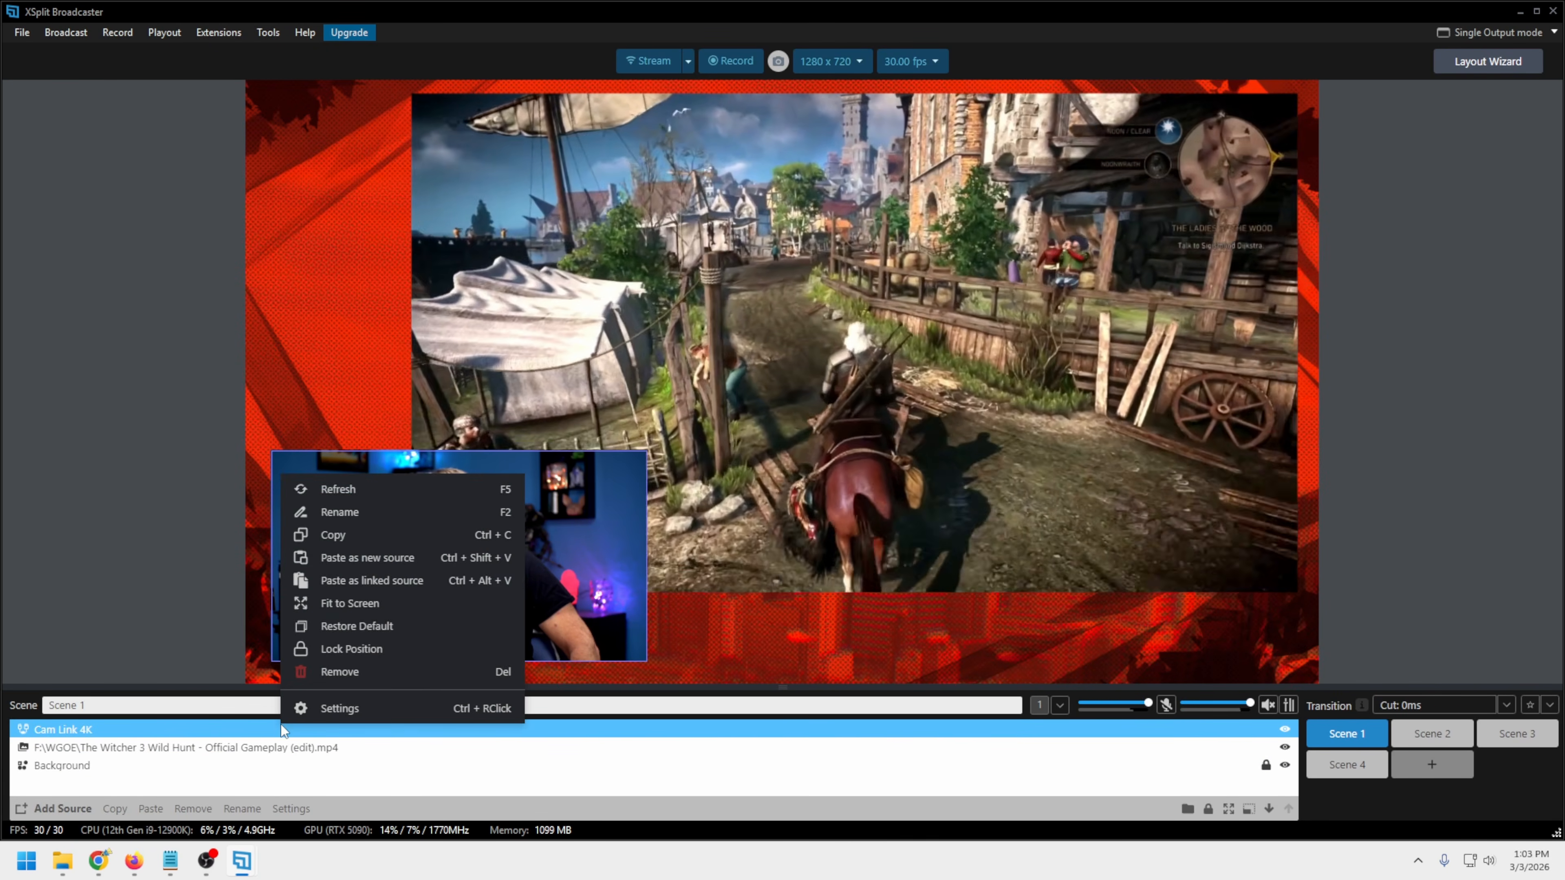
click(308, 601)
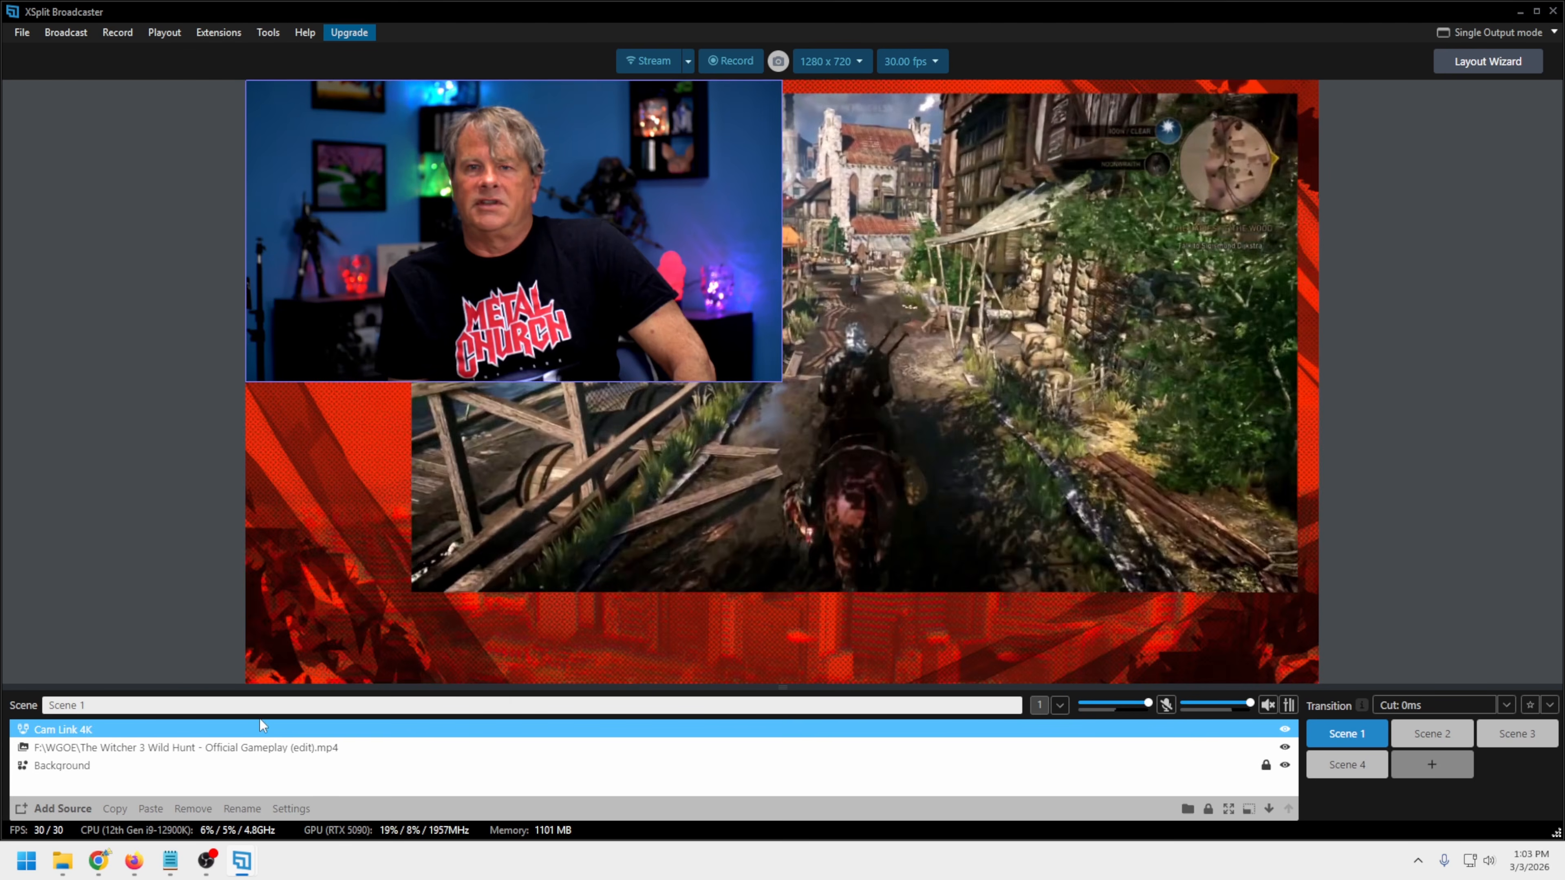
right_click(257, 729)
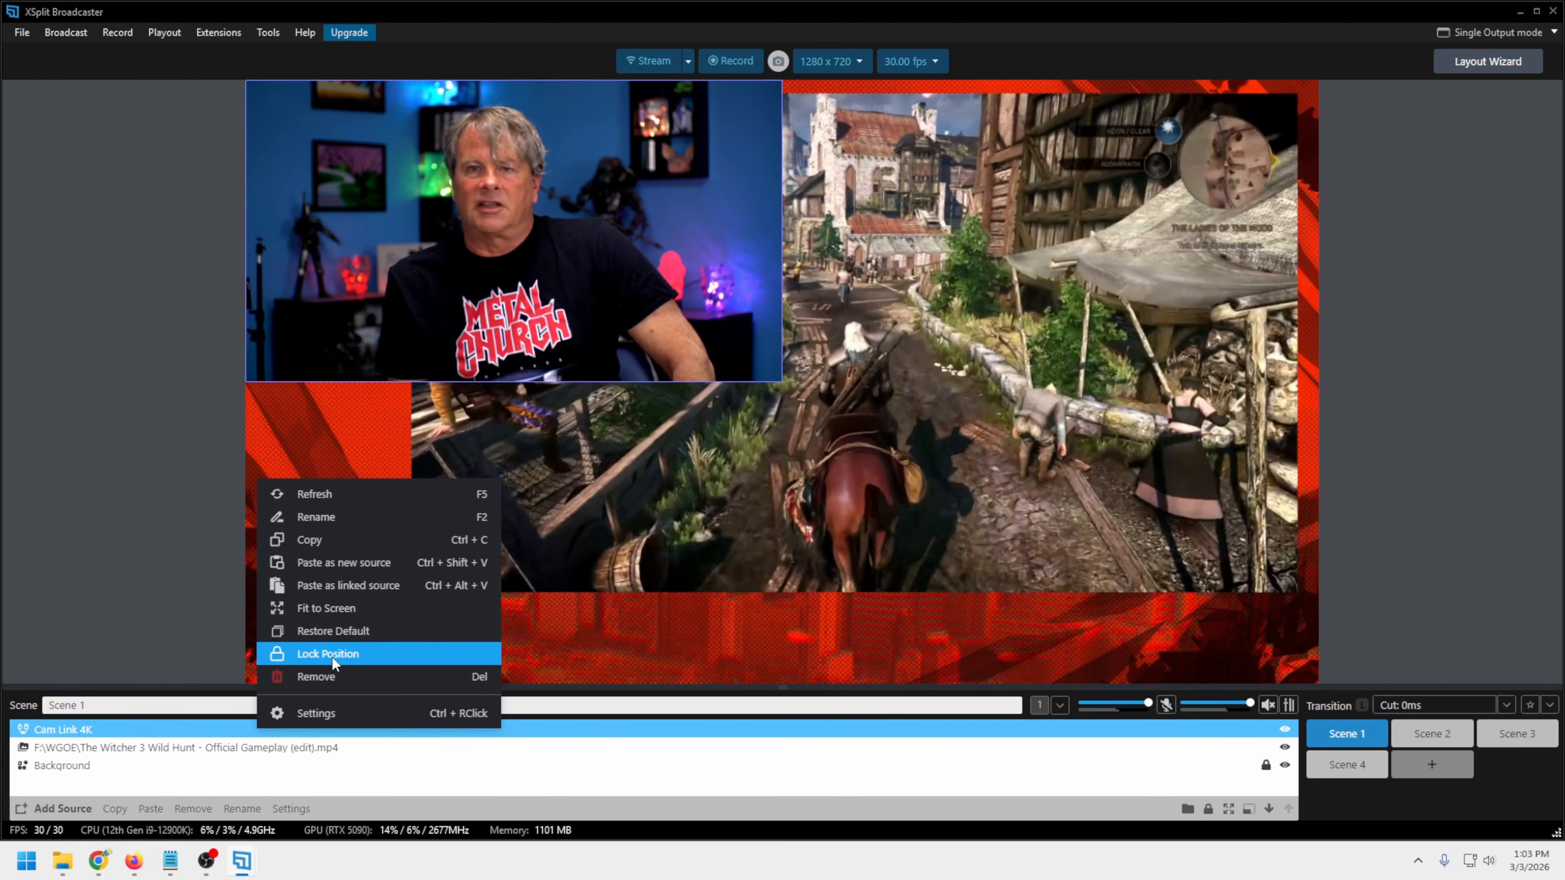
Examine the Cam Link 4K source settings, including its video output format and video input image properties
click(316, 712)
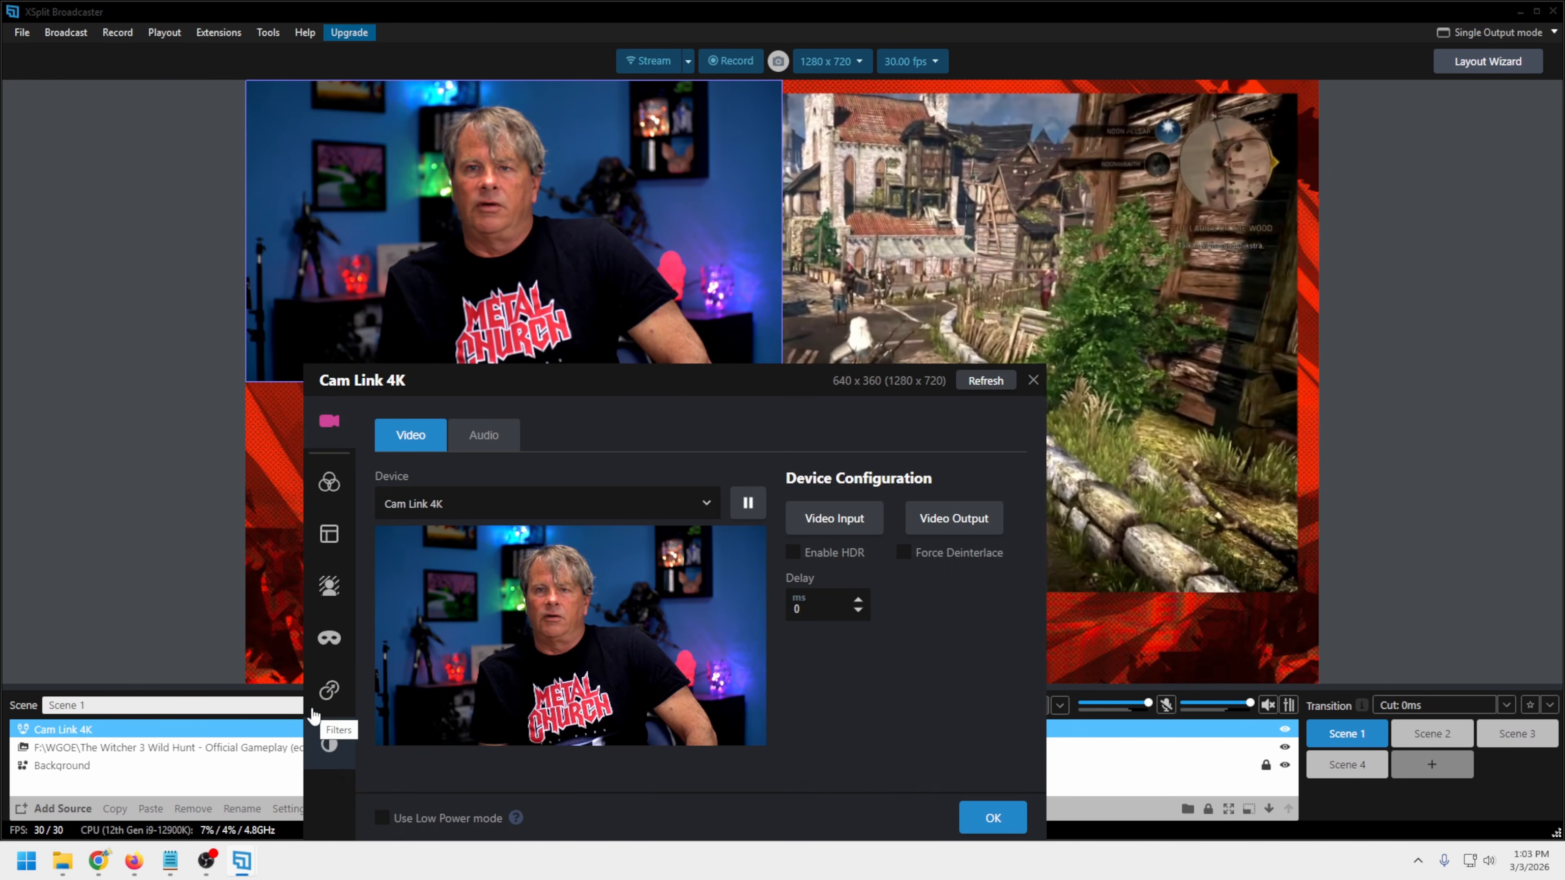
drag(651, 384, 643, 179)
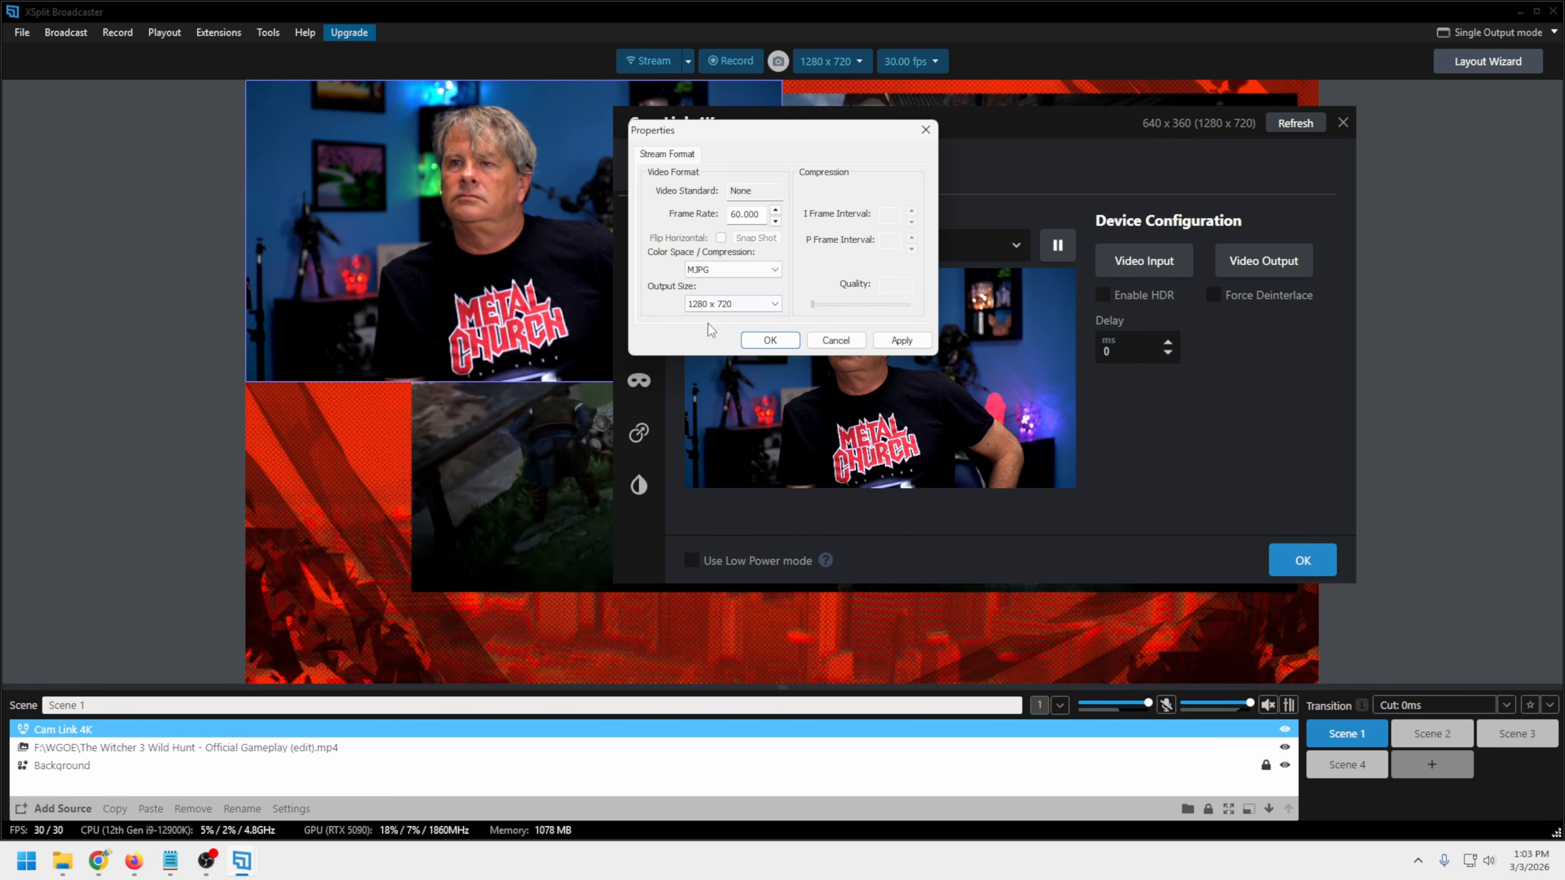
click(925, 130)
click(1128, 261)
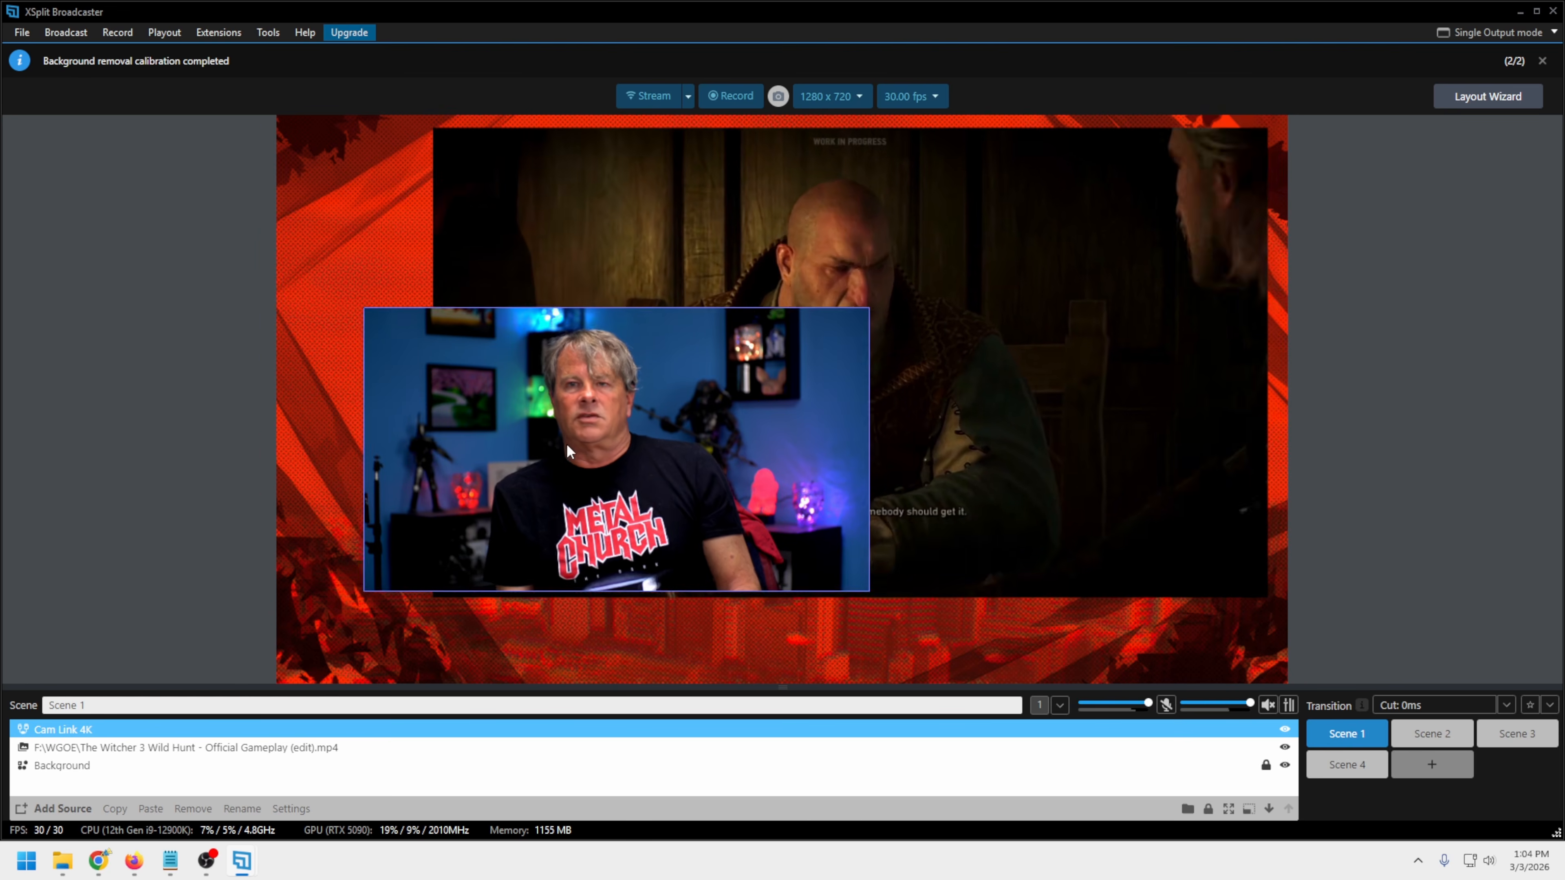
Move the camera to the lower-left area of the scene and shrink it to a small inset over the gameplay
drag(567, 443, 527, 520)
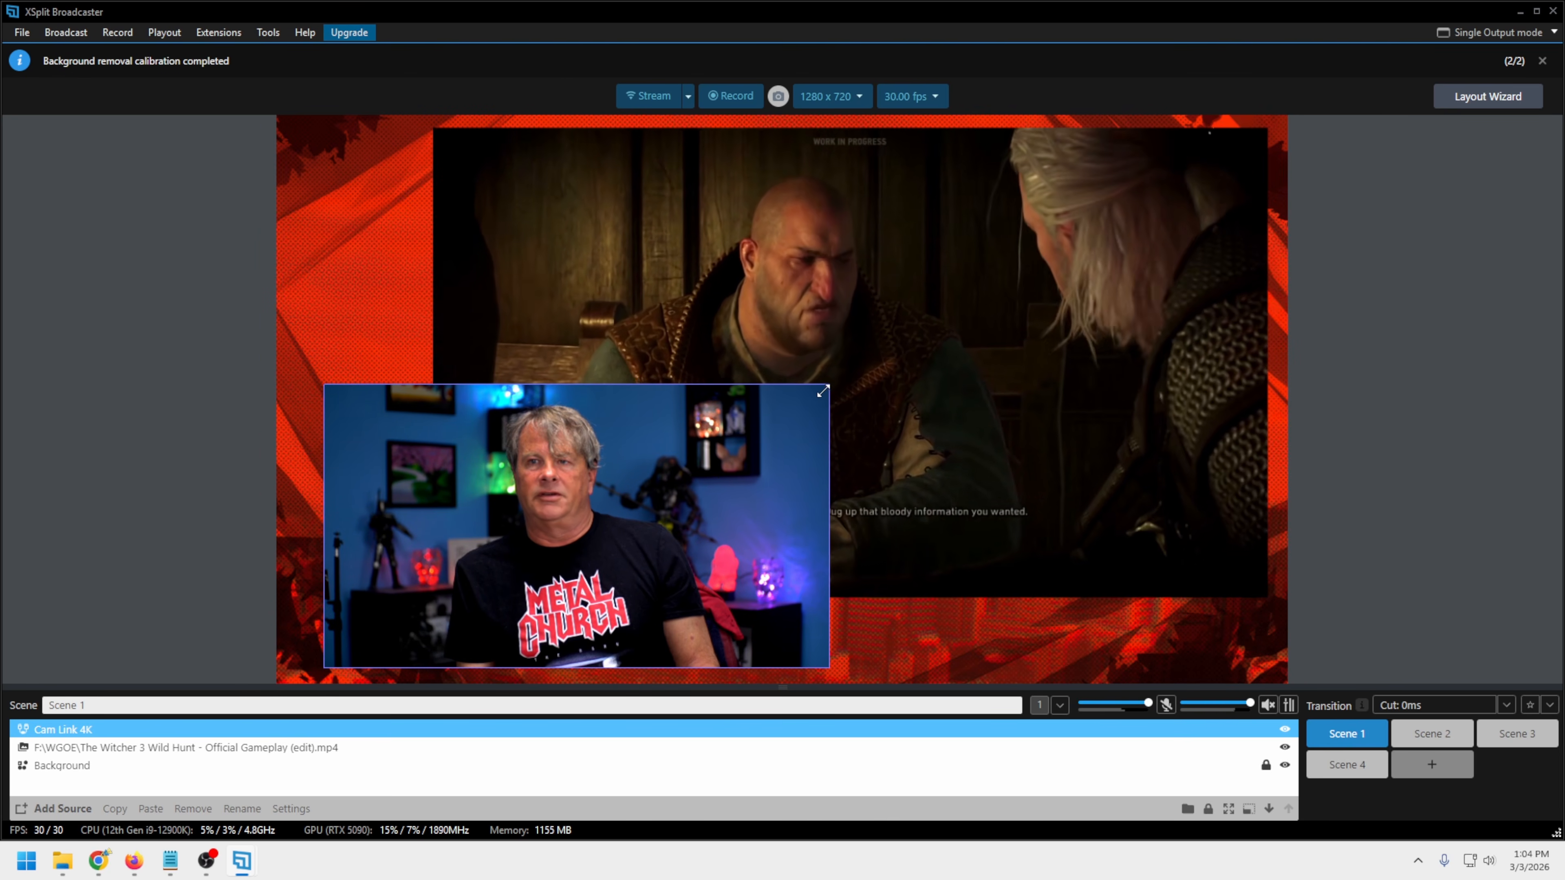
drag(829, 386, 599, 467)
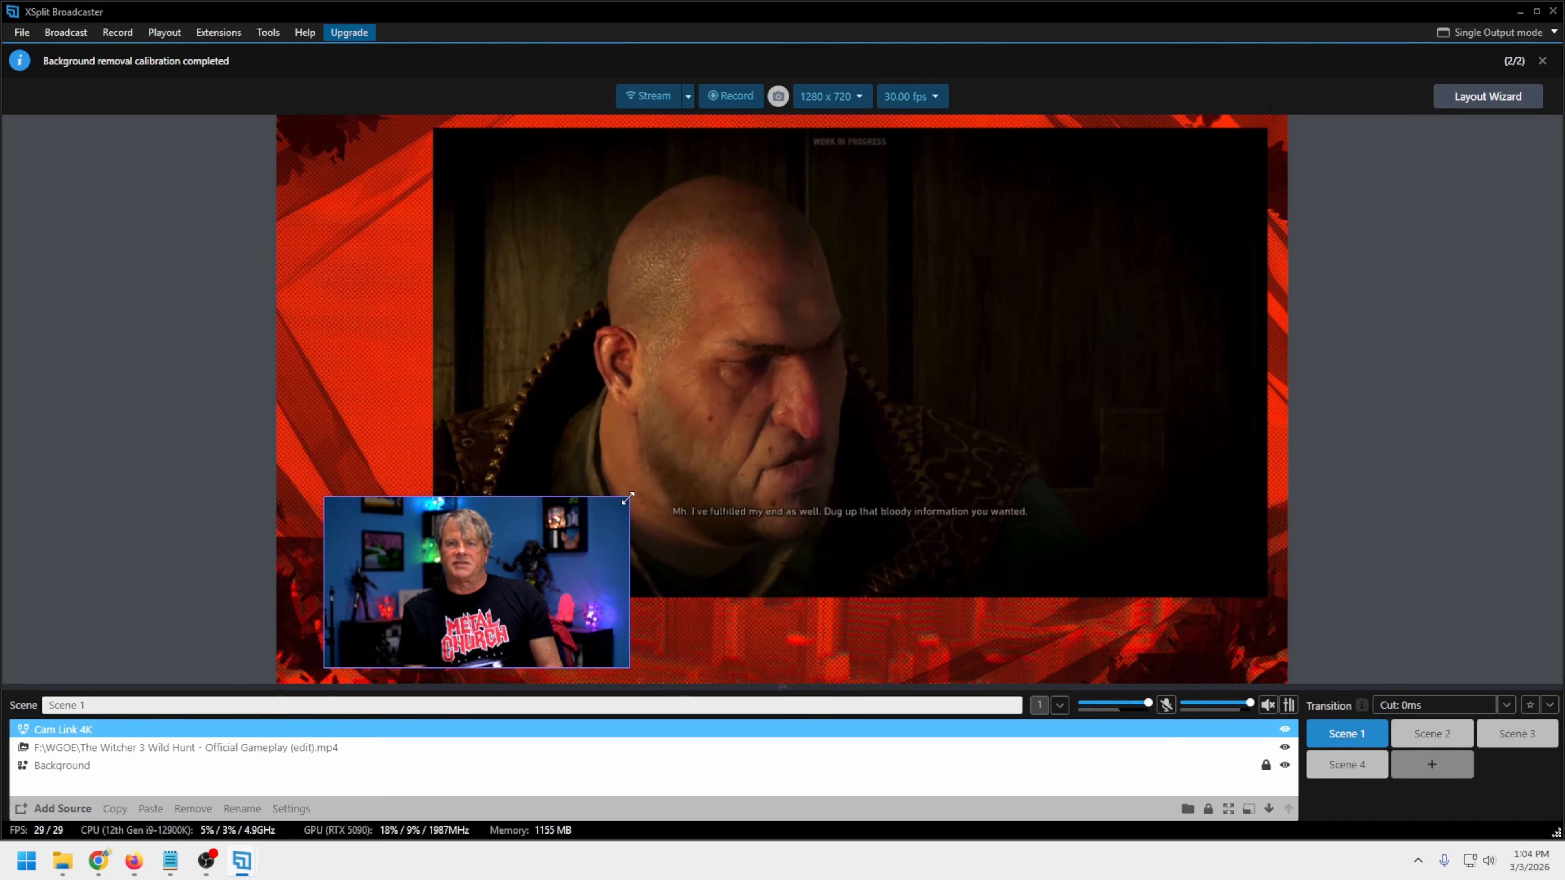
Open the source settings of the Witcher 3 gameplay video and try pausing its playback
click(224, 747)
right_click(224, 748)
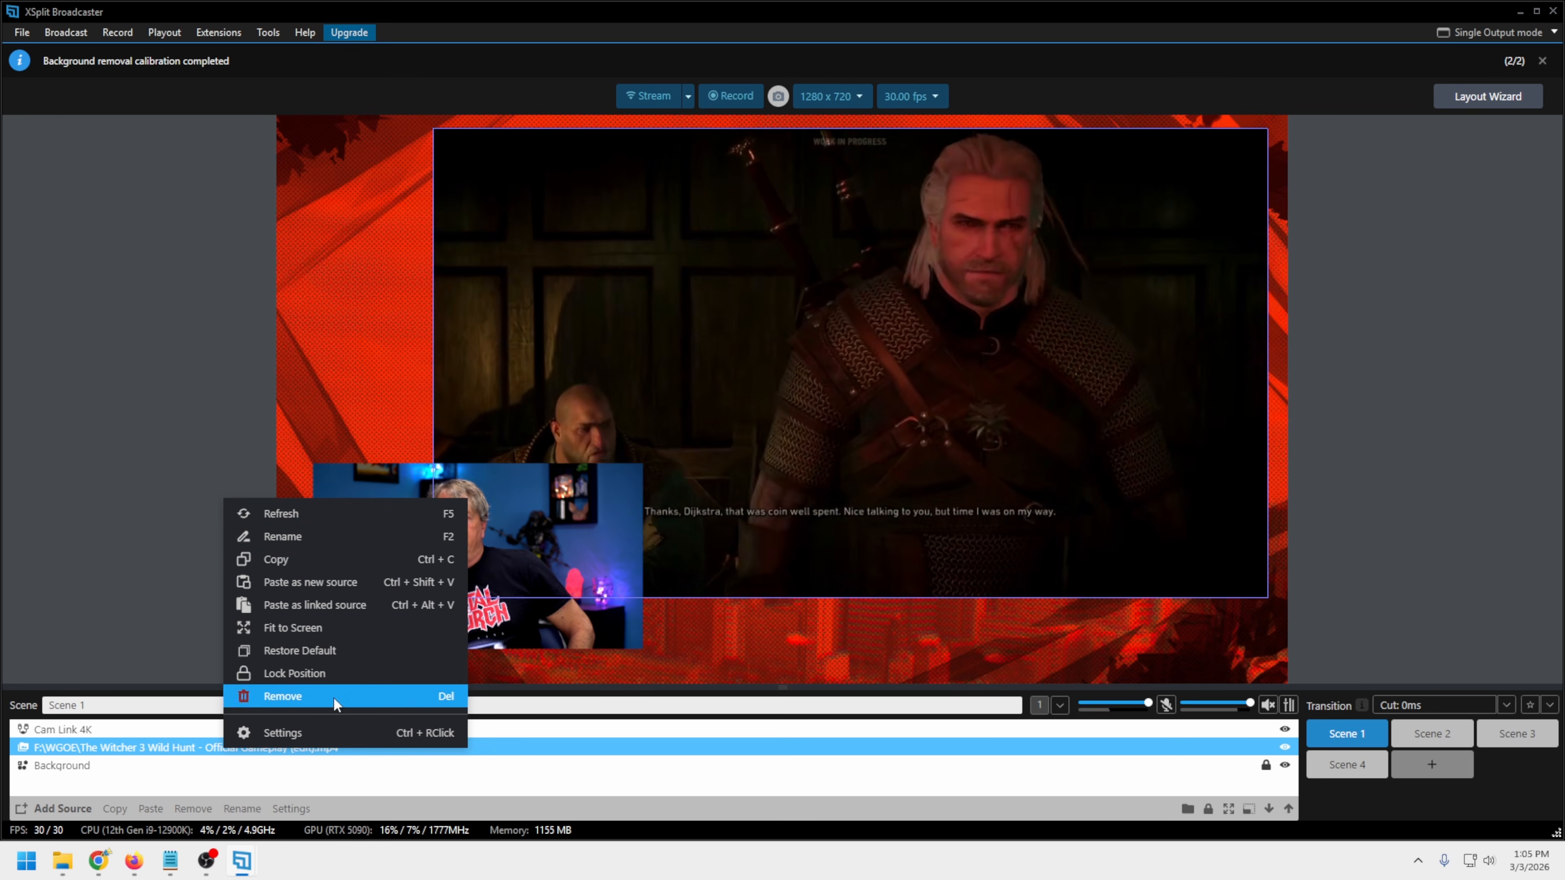
click(291, 732)
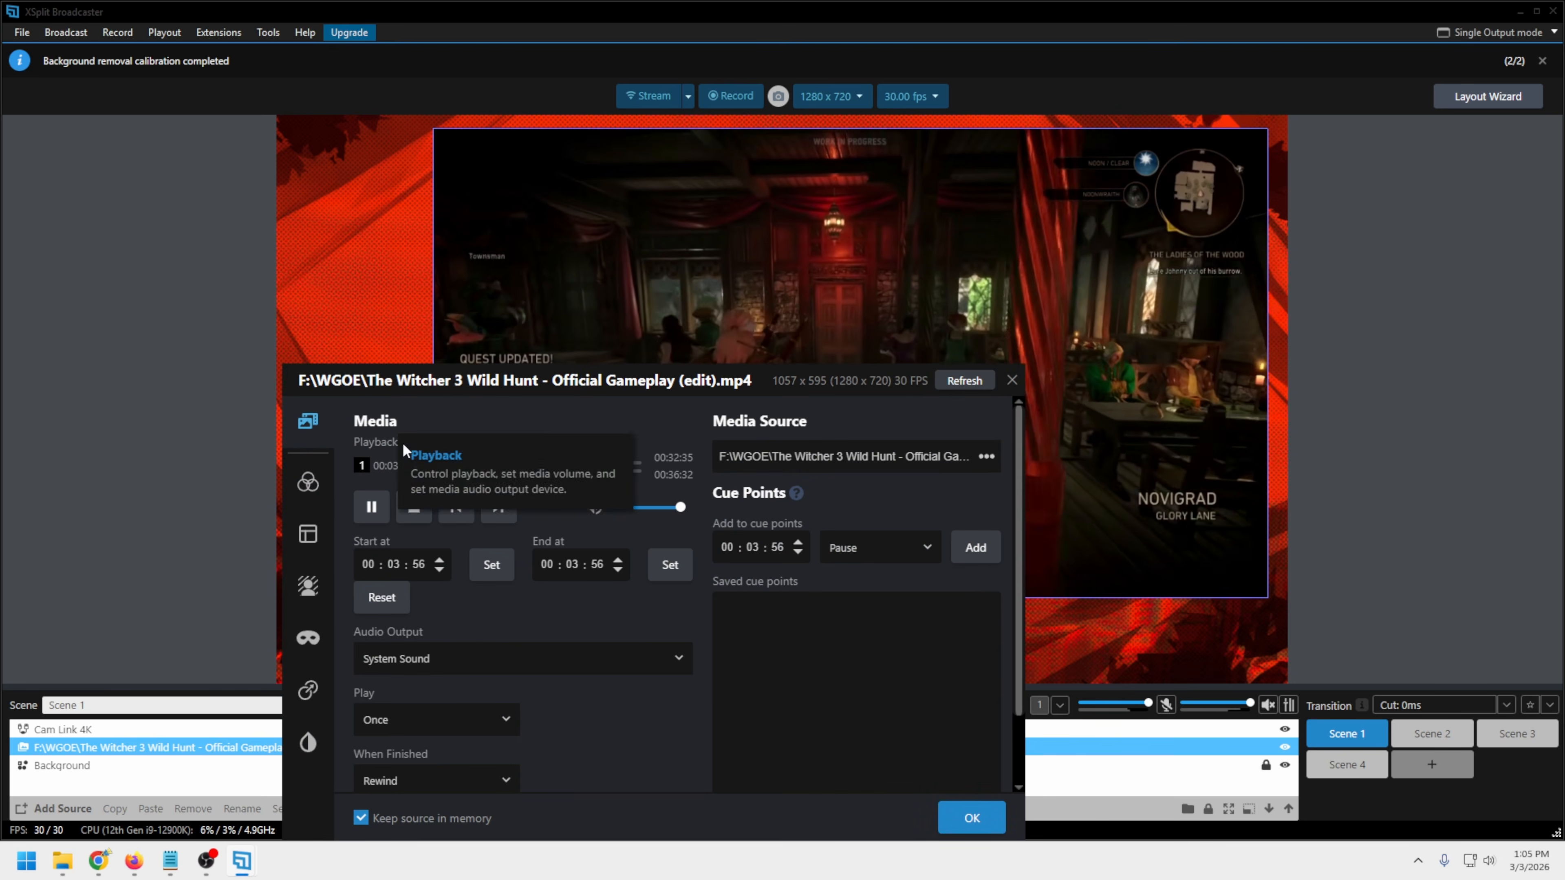
drag(605, 384, 653, 194)
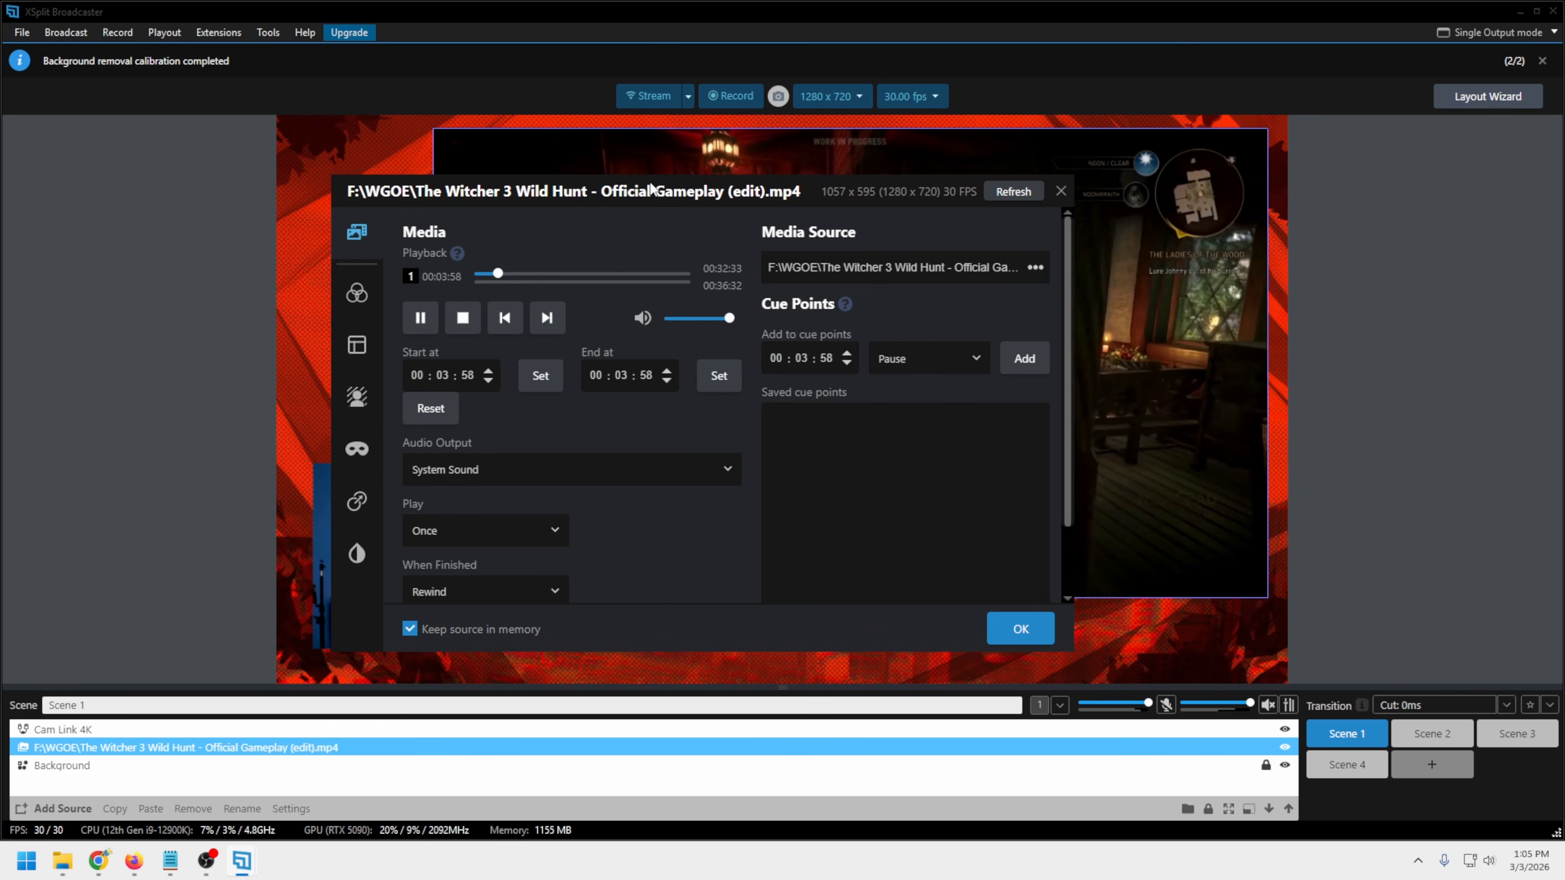
click(420, 318)
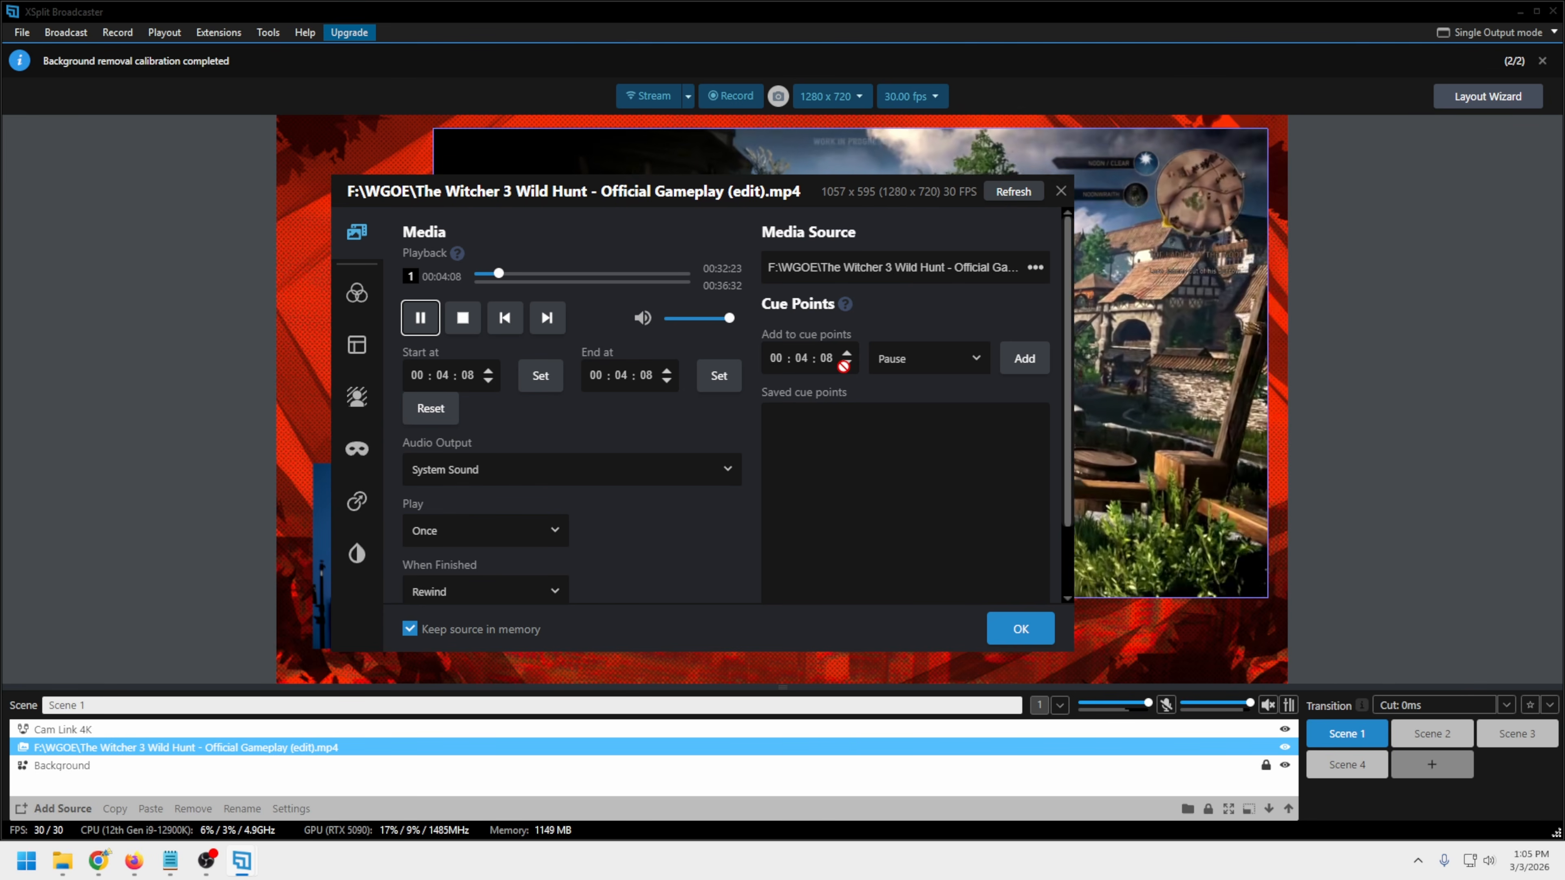
Add a Pause cue point to the gameplay video, check the cue action options, and delete the cue point
click(1025, 361)
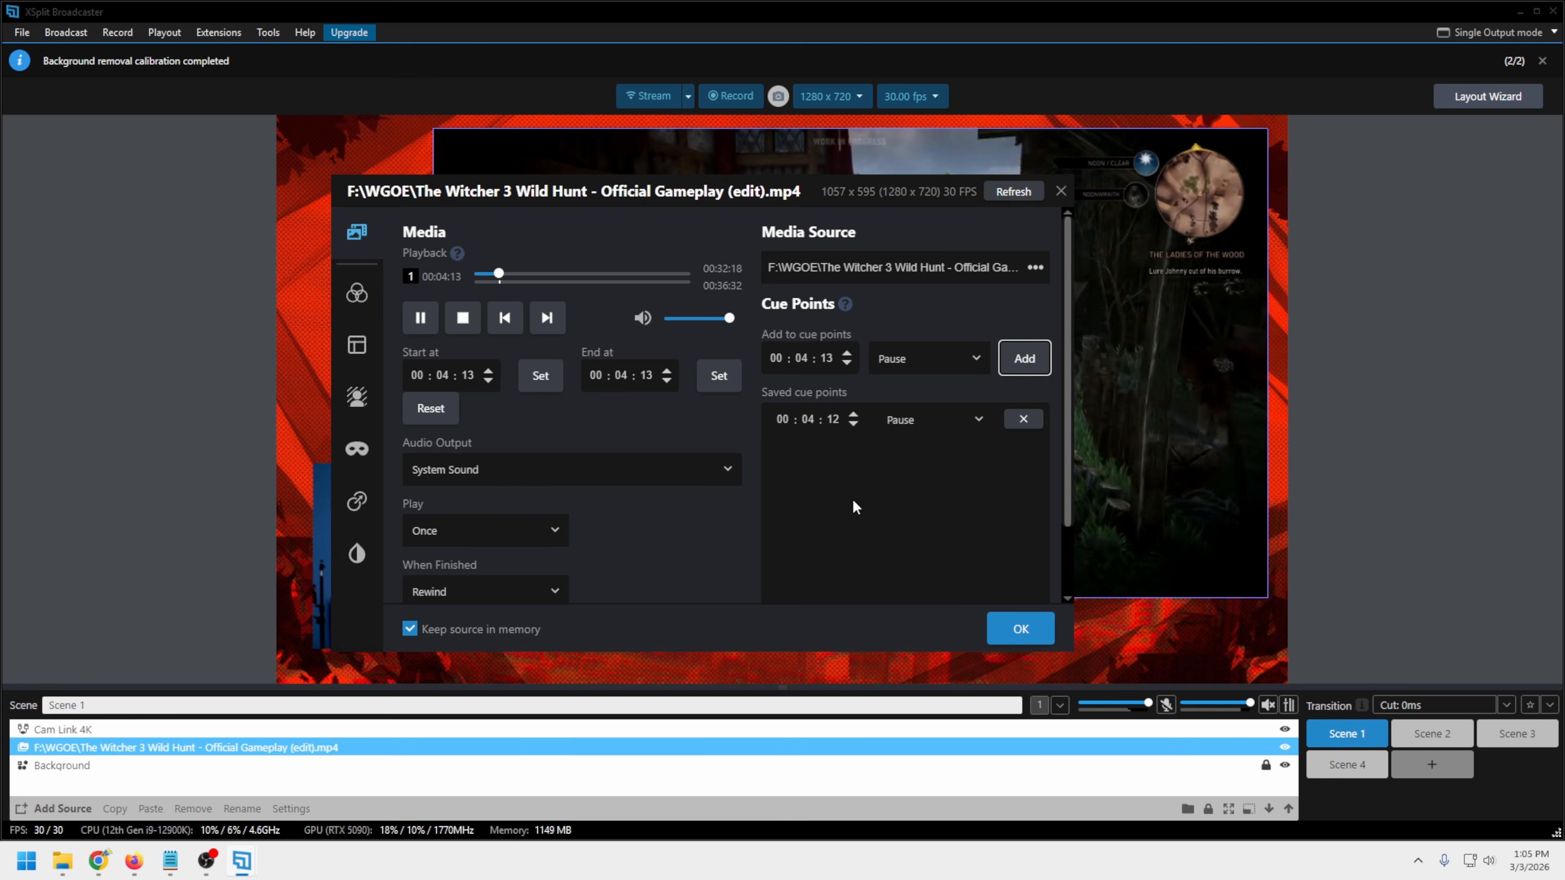
click(904, 425)
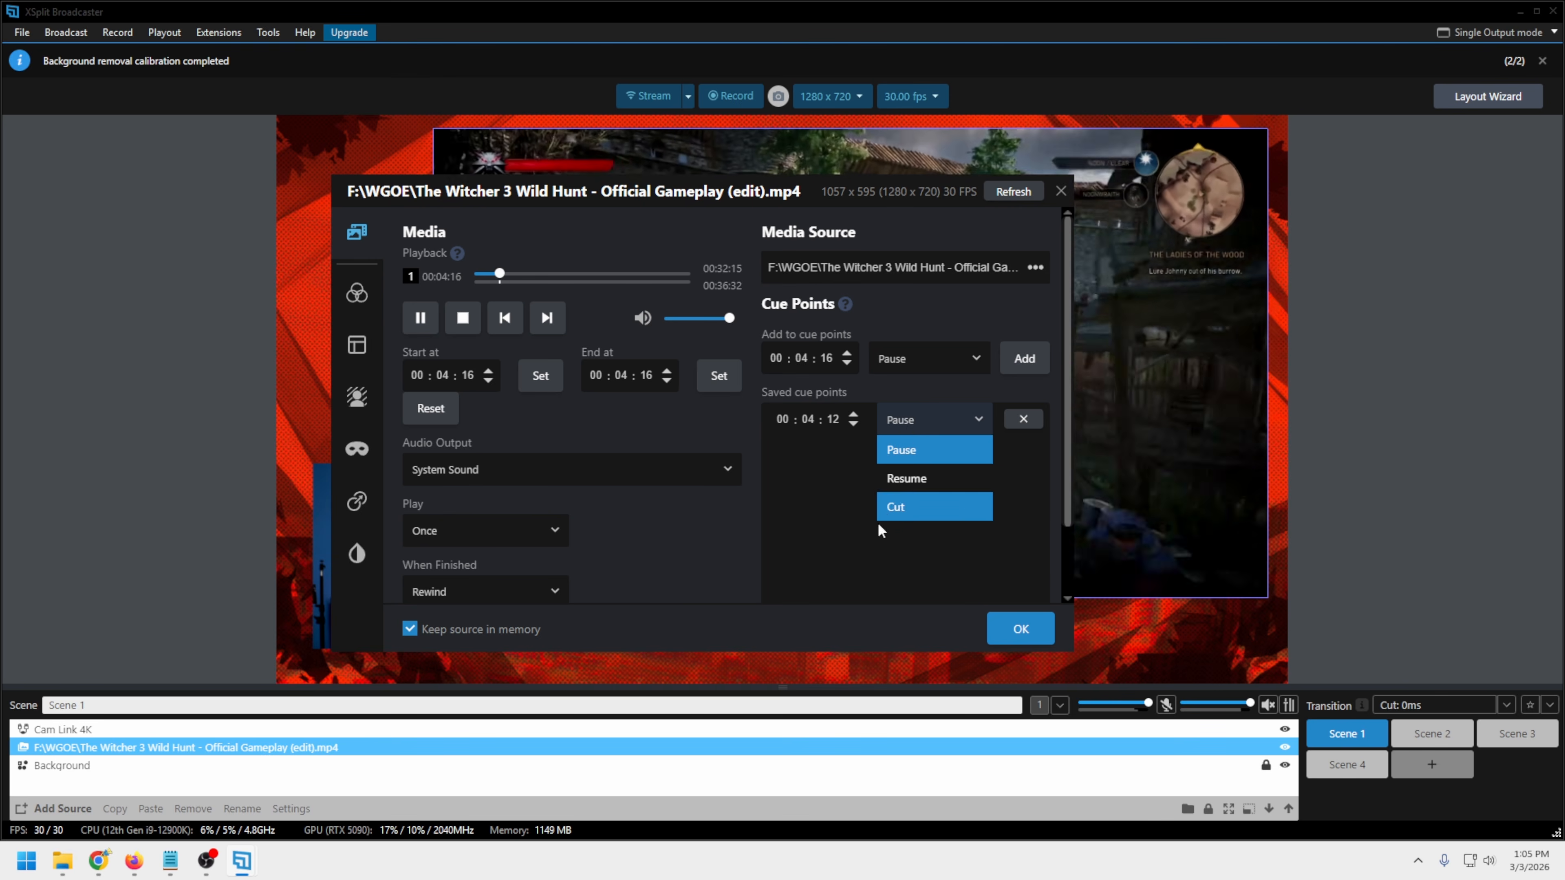
click(813, 510)
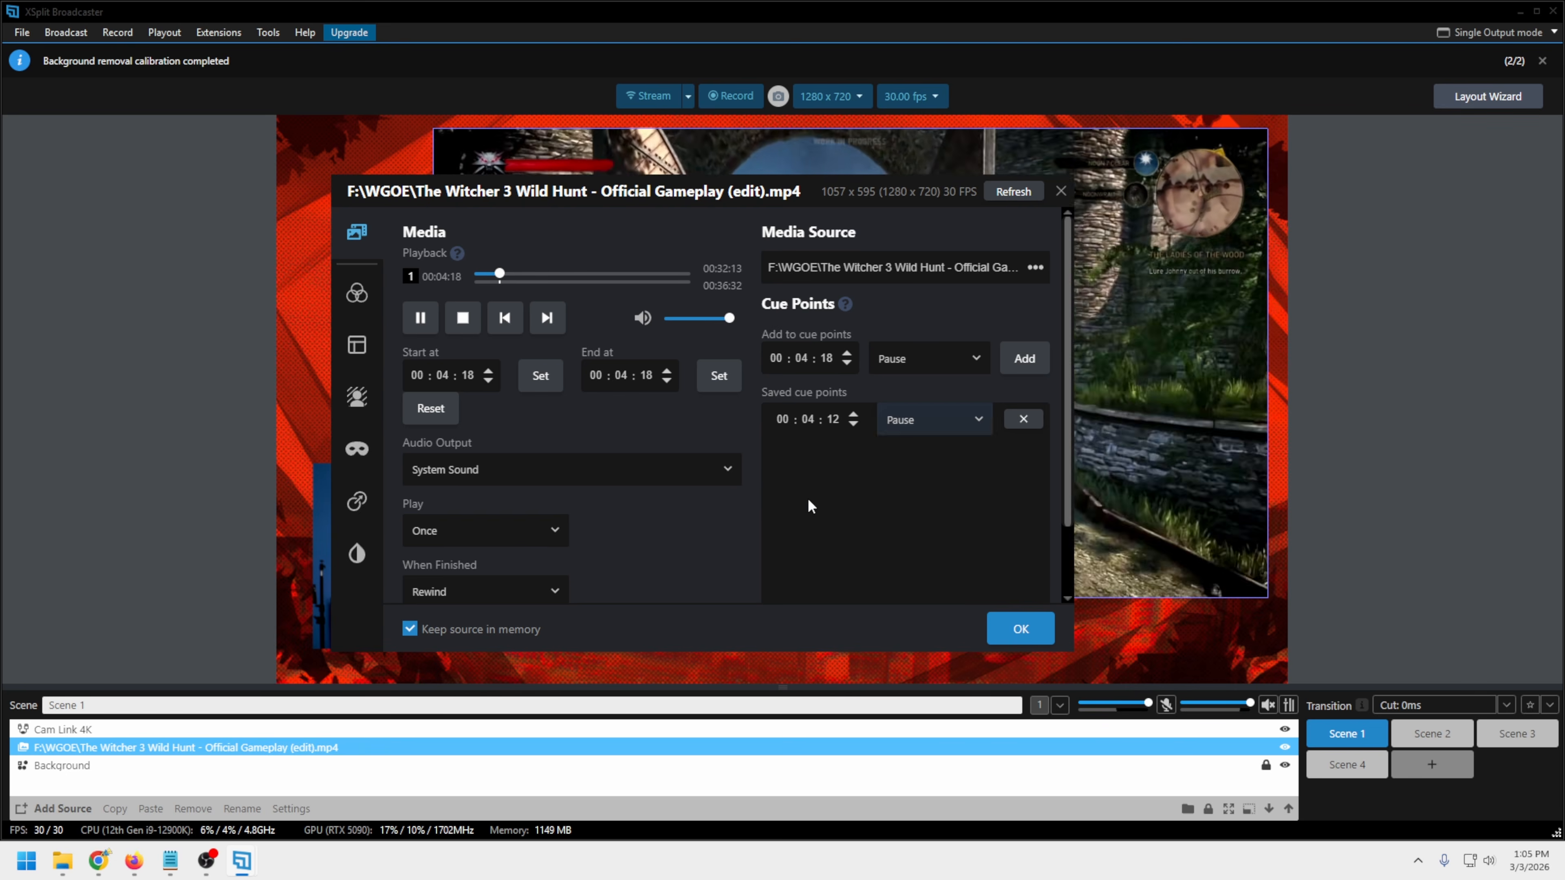
click(1023, 420)
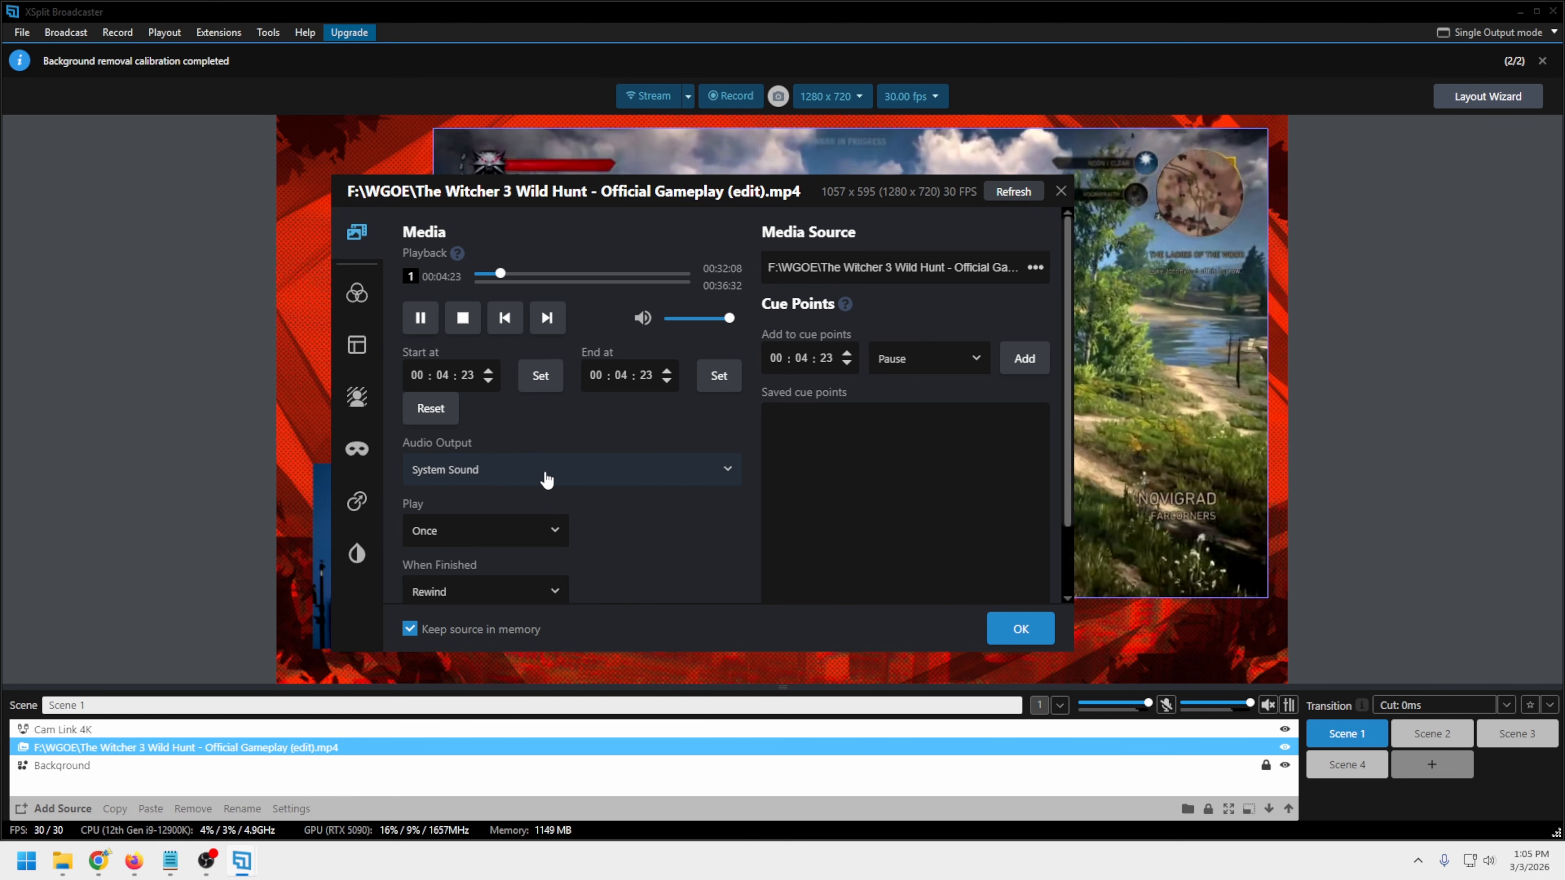
Examine the gameplay video's Audio Output choices and its Play, When Finished and playback behavior options
click(730, 476)
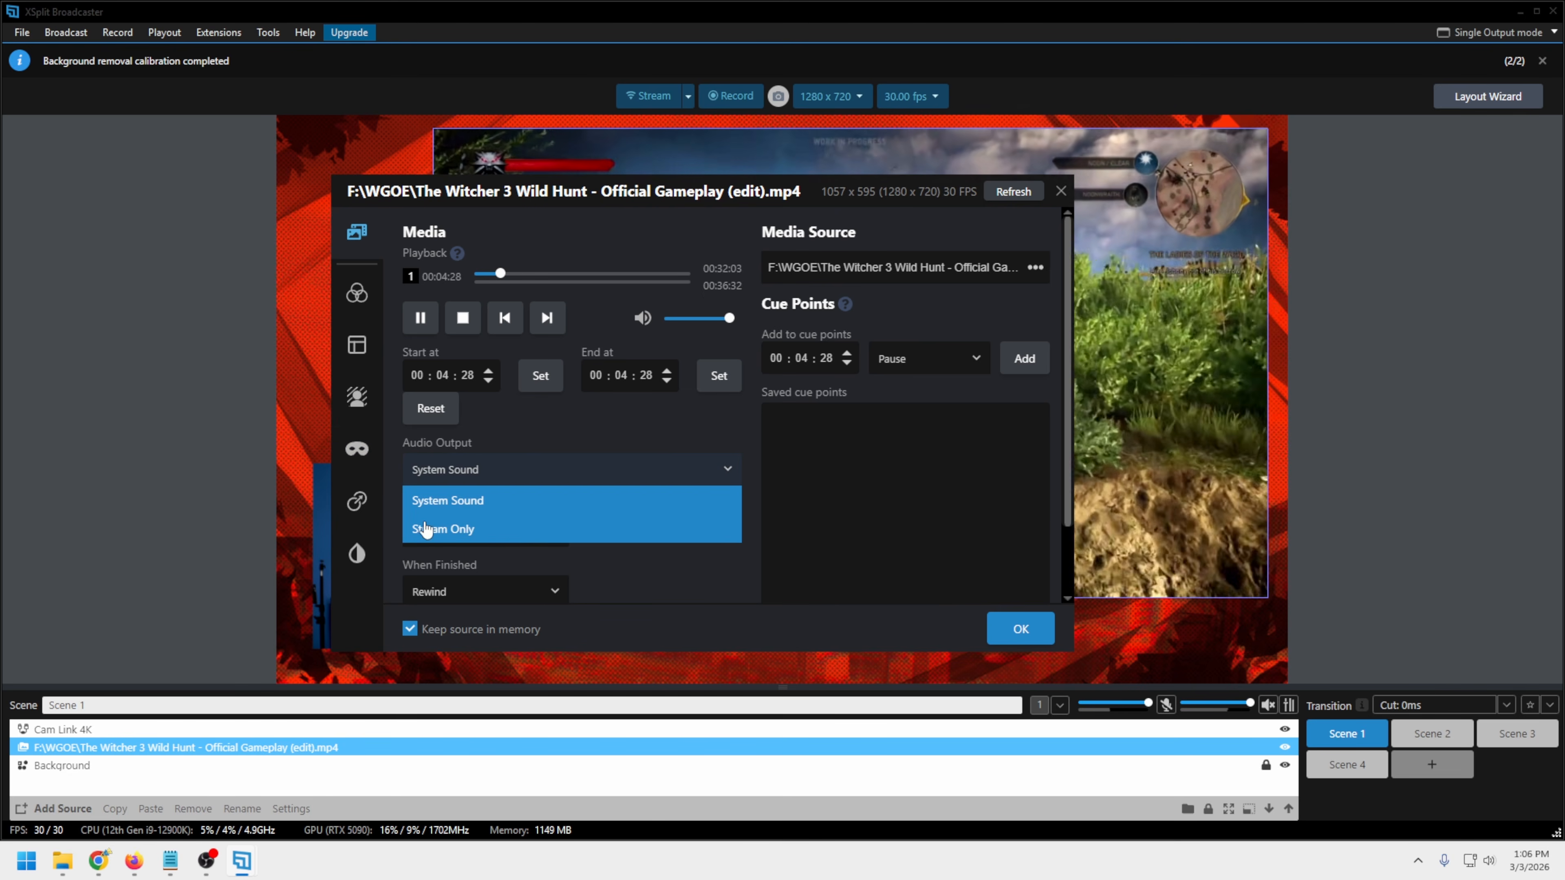
click(533, 545)
scroll(628, 524, down, 2)
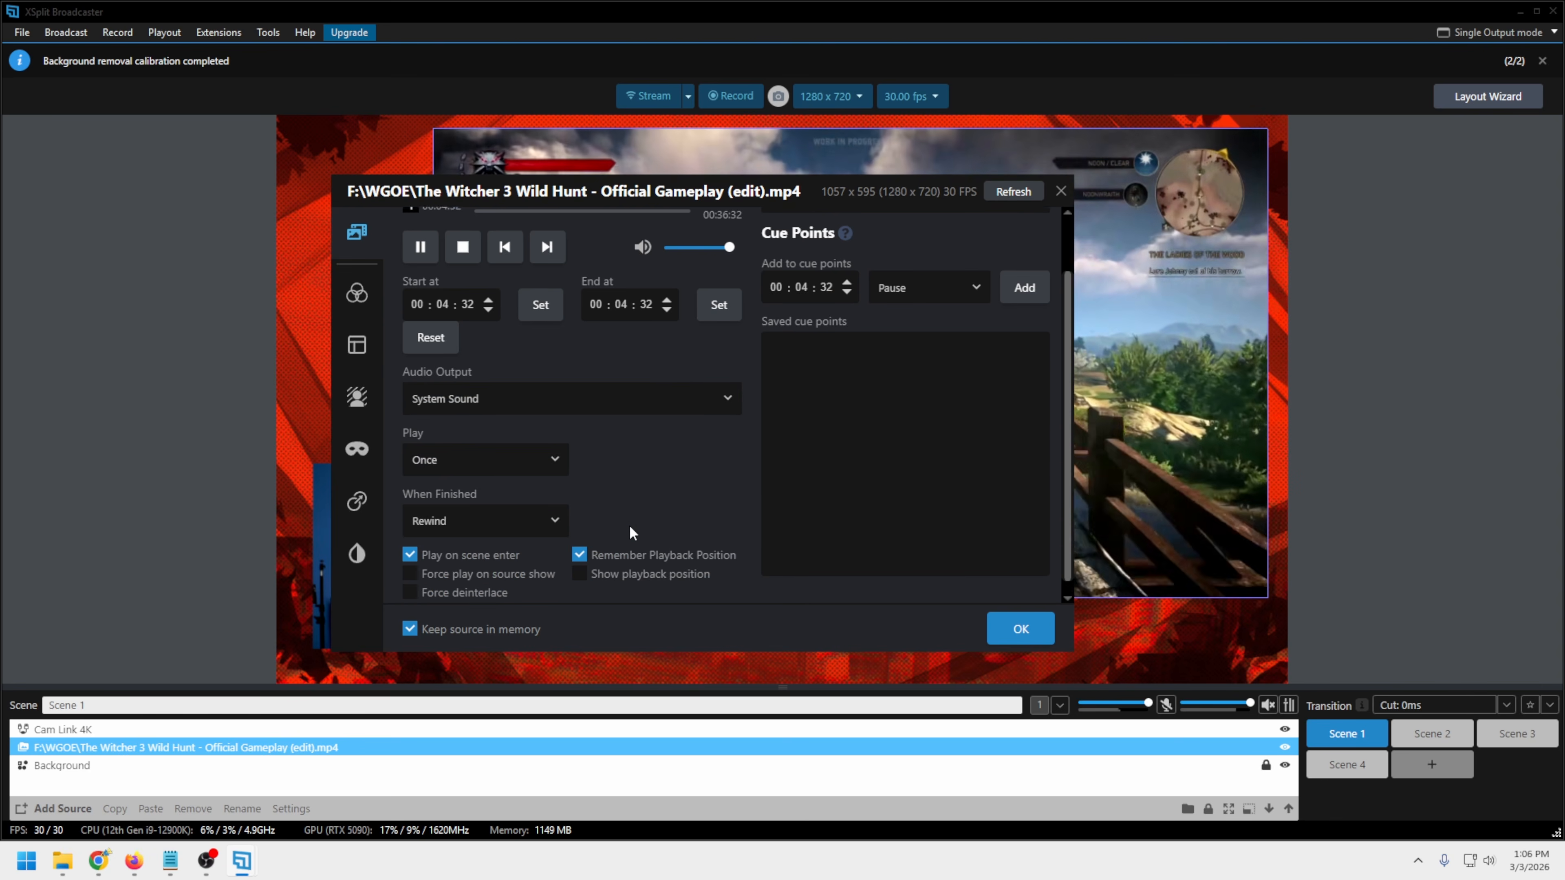
click(549, 451)
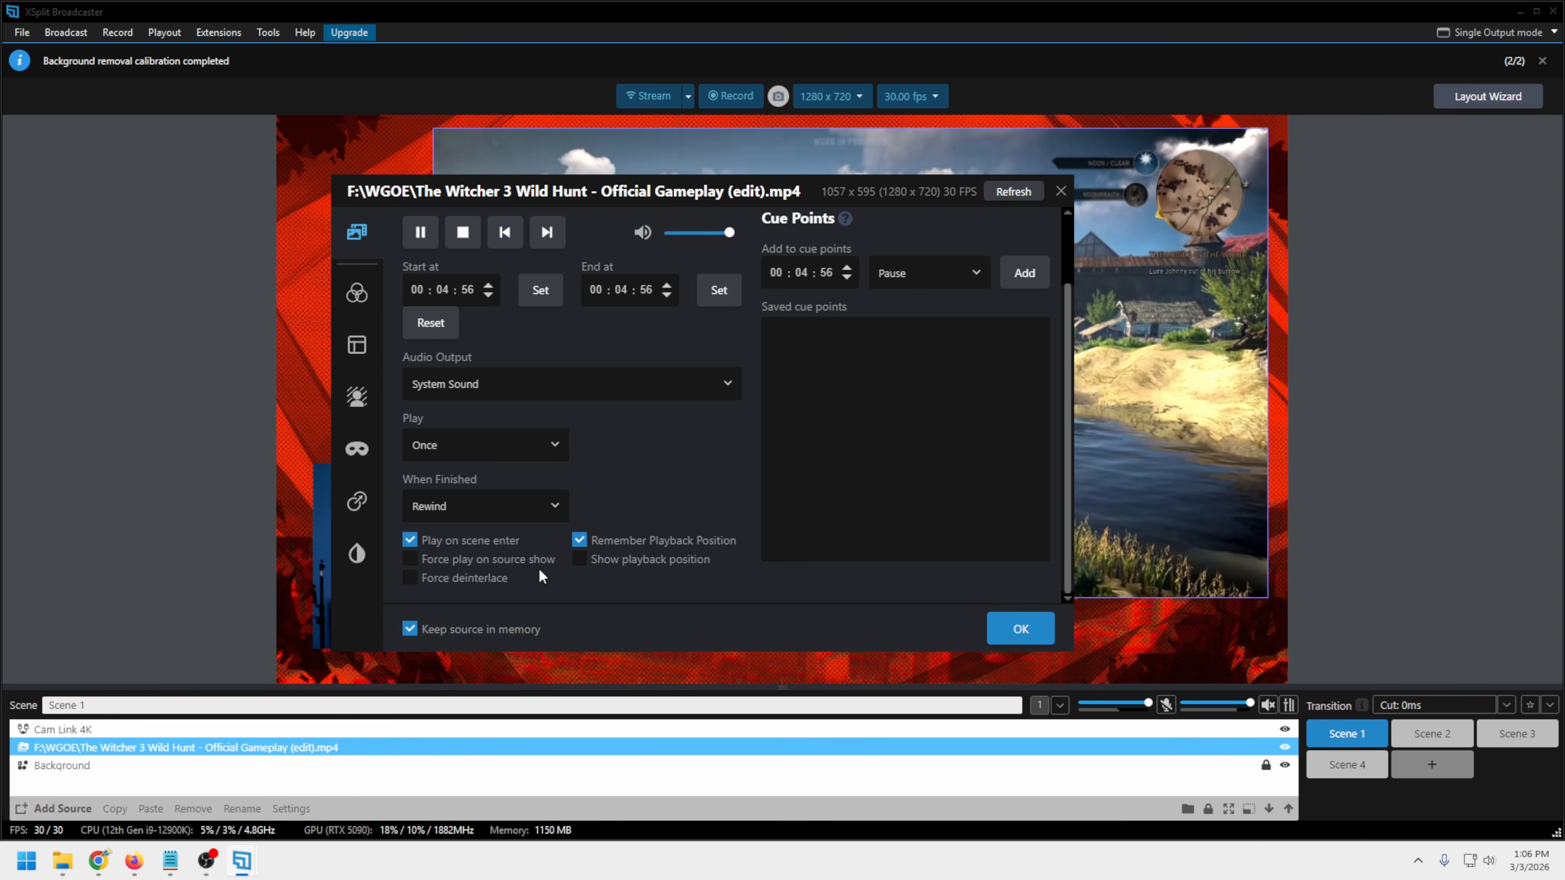
Hide and reshow the gameplay video in Scene 1, and try the Show playback position option in its settings
click(1286, 748)
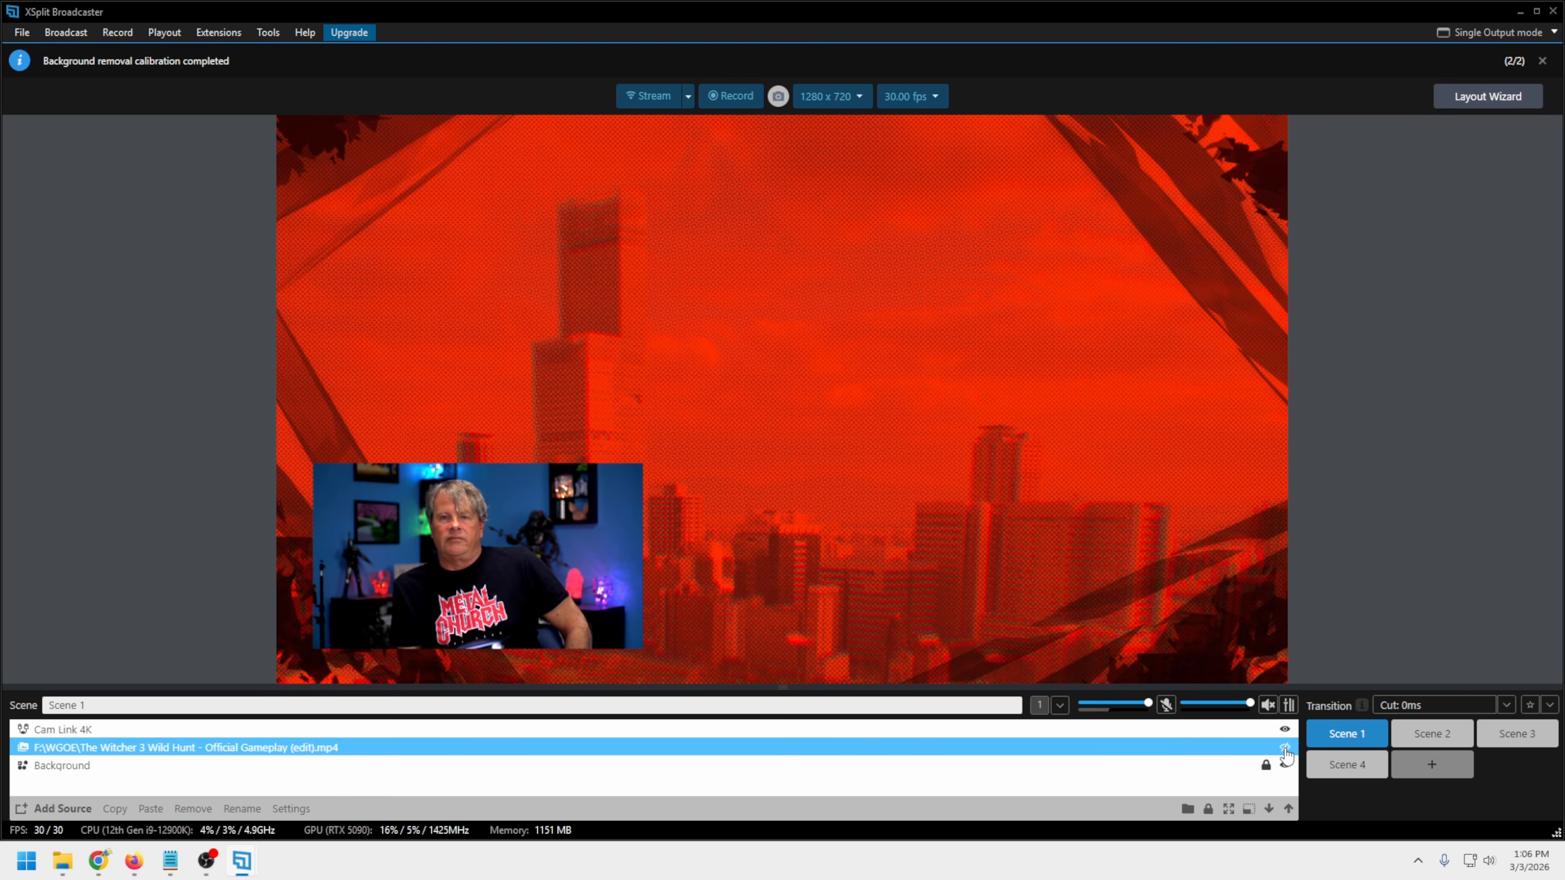
click(1285, 748)
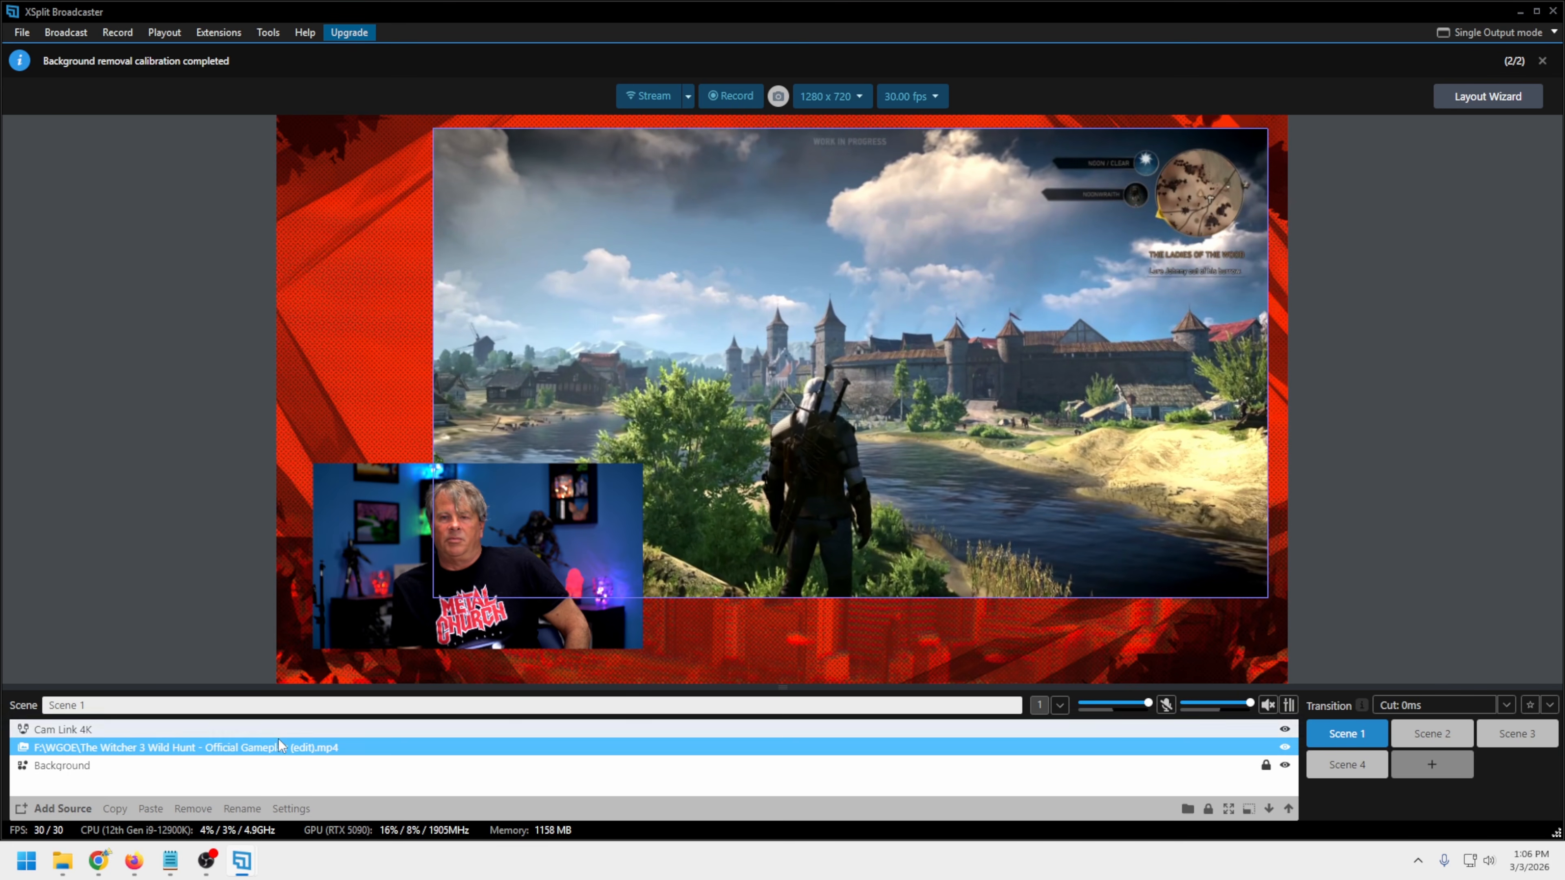
click(244, 866)
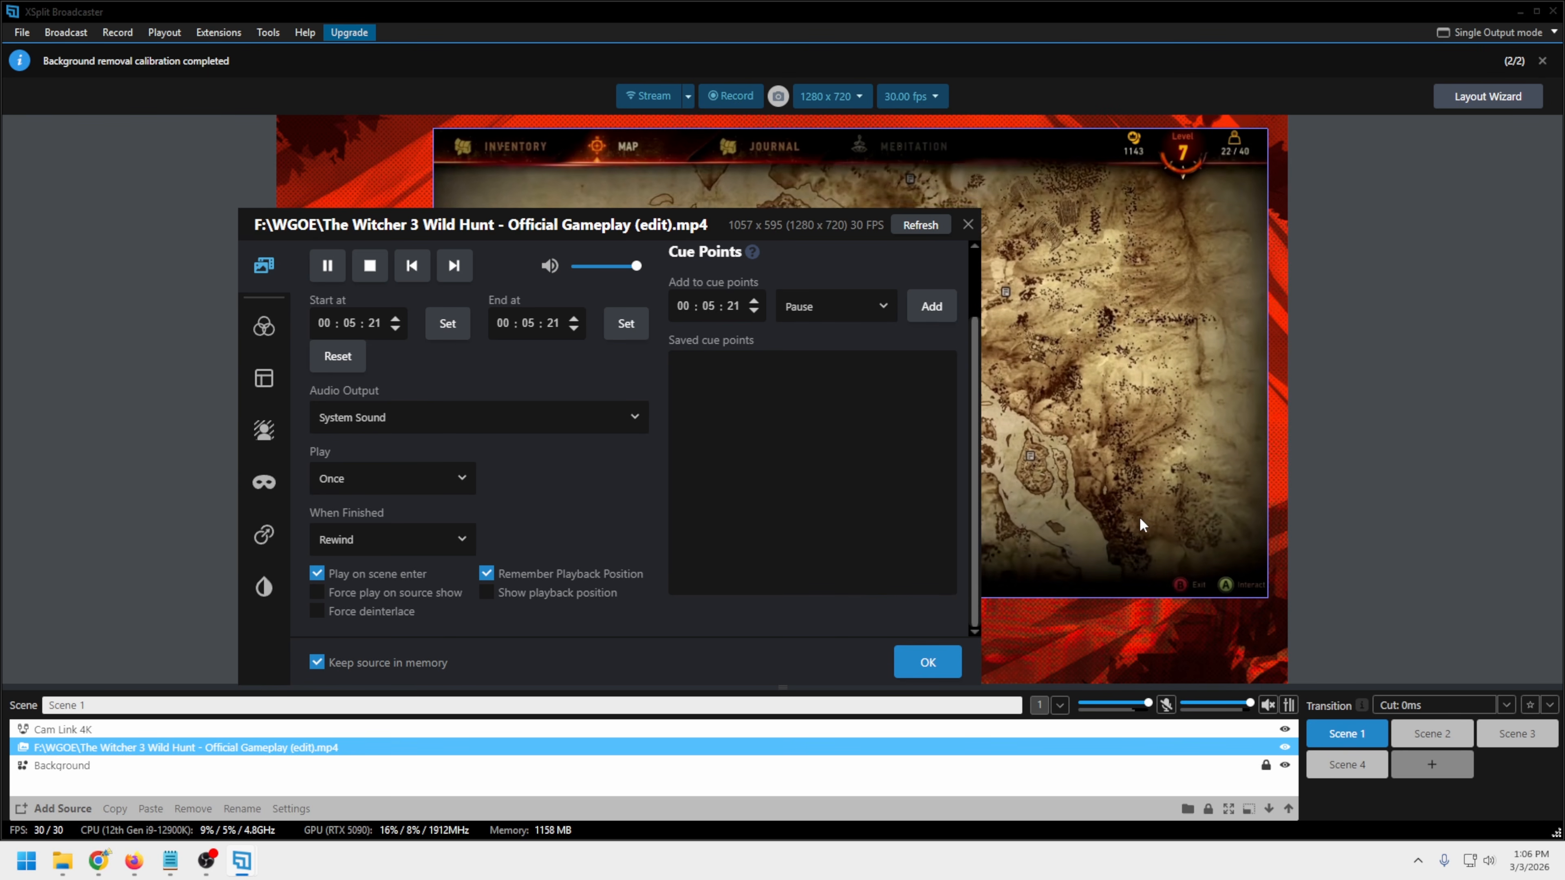
click(487, 595)
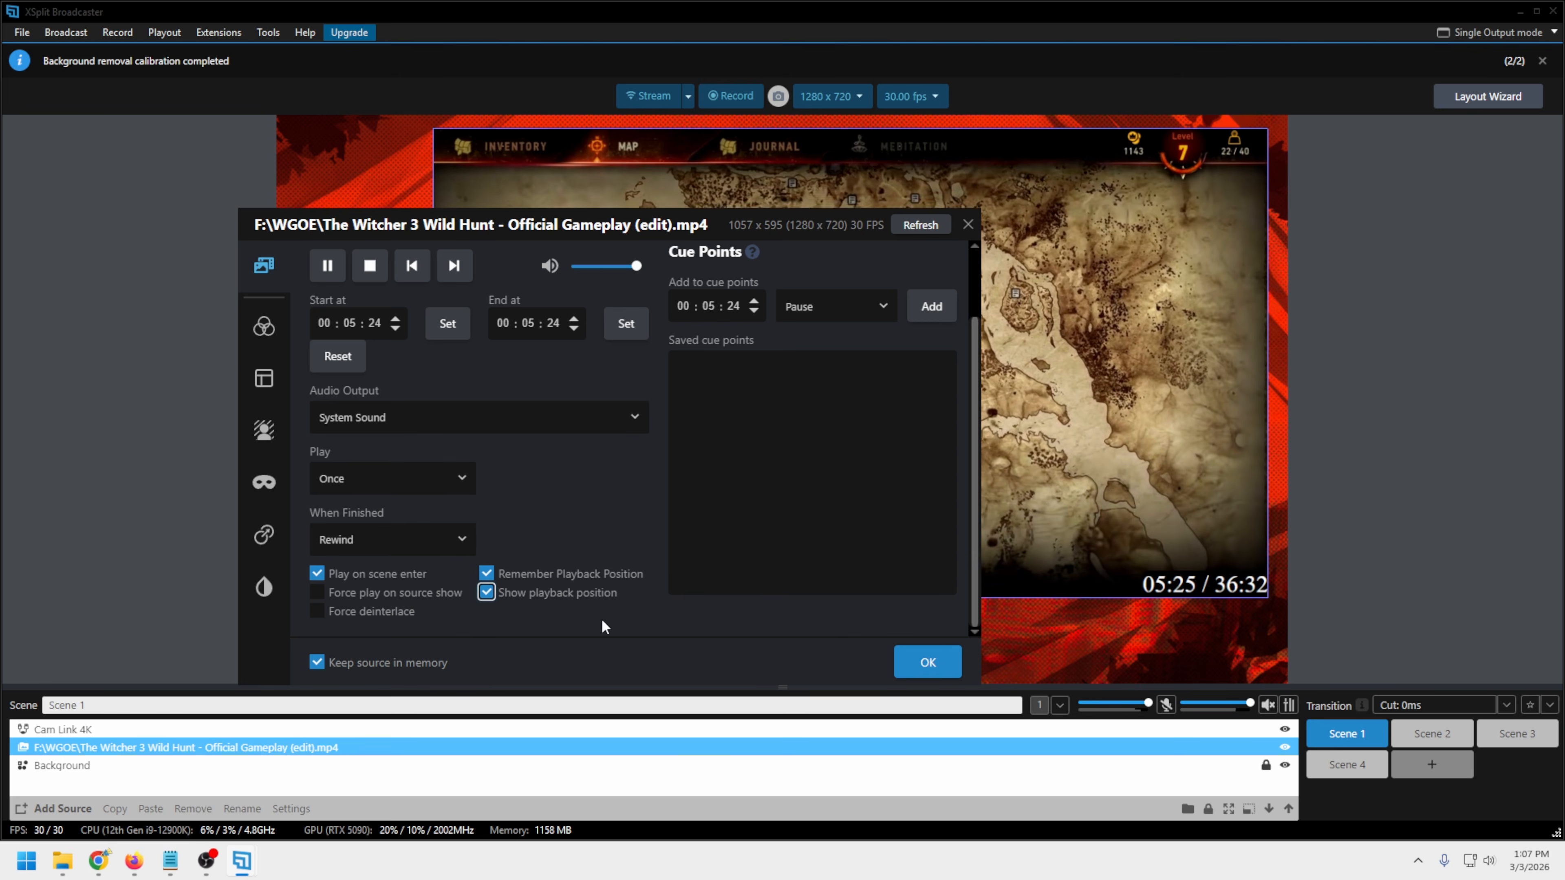
drag(770, 234, 841, 731)
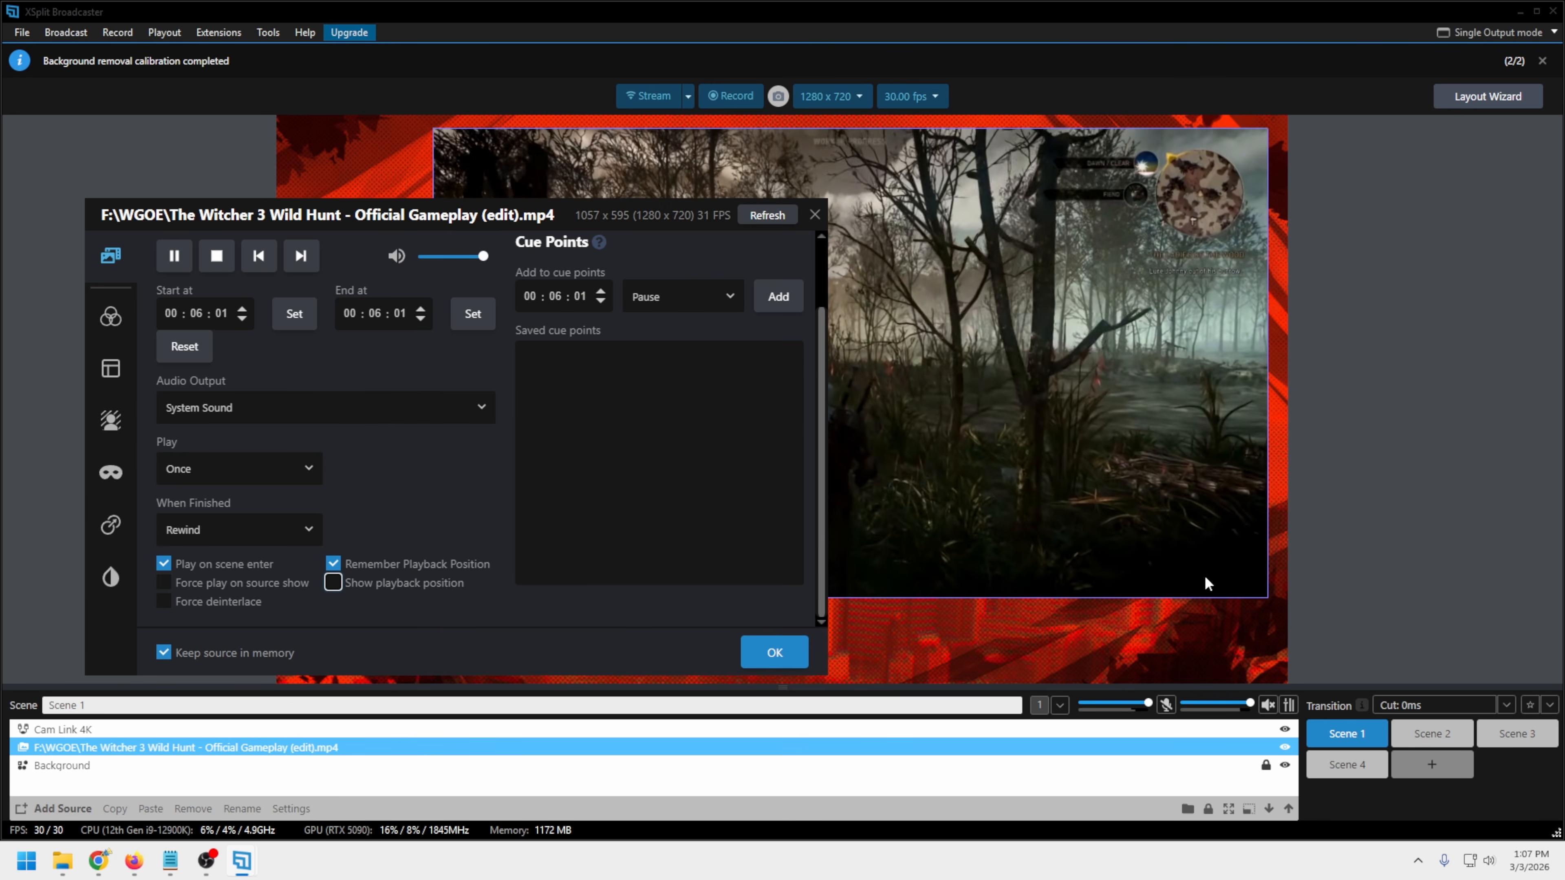
Add the Desktop 1 monitor as a source in Scene 2 and check its monitor capture settings
click(1422, 740)
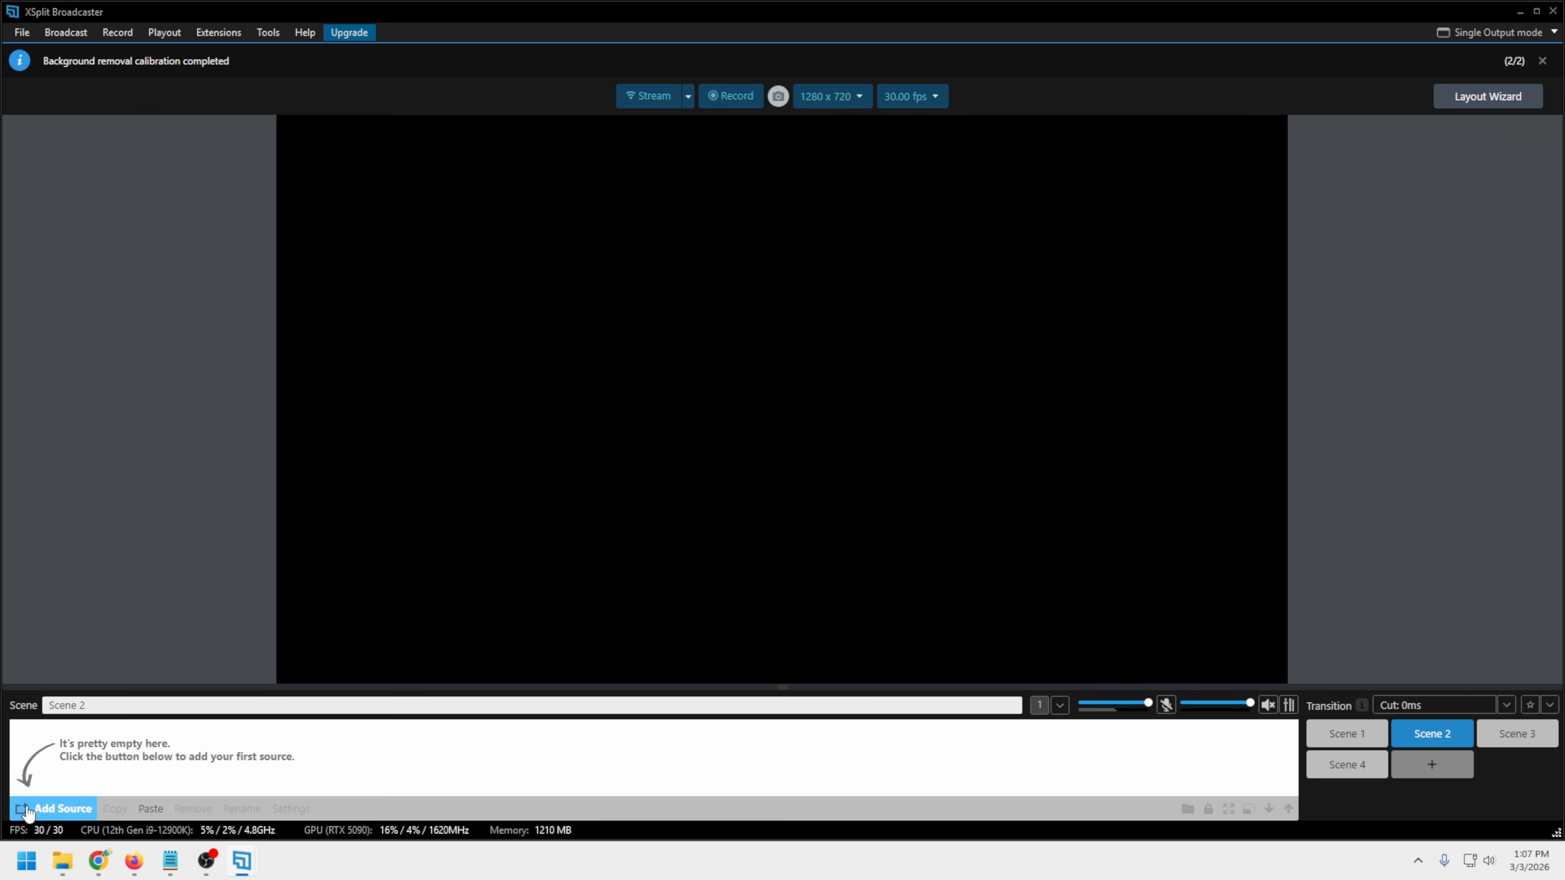
click(28, 812)
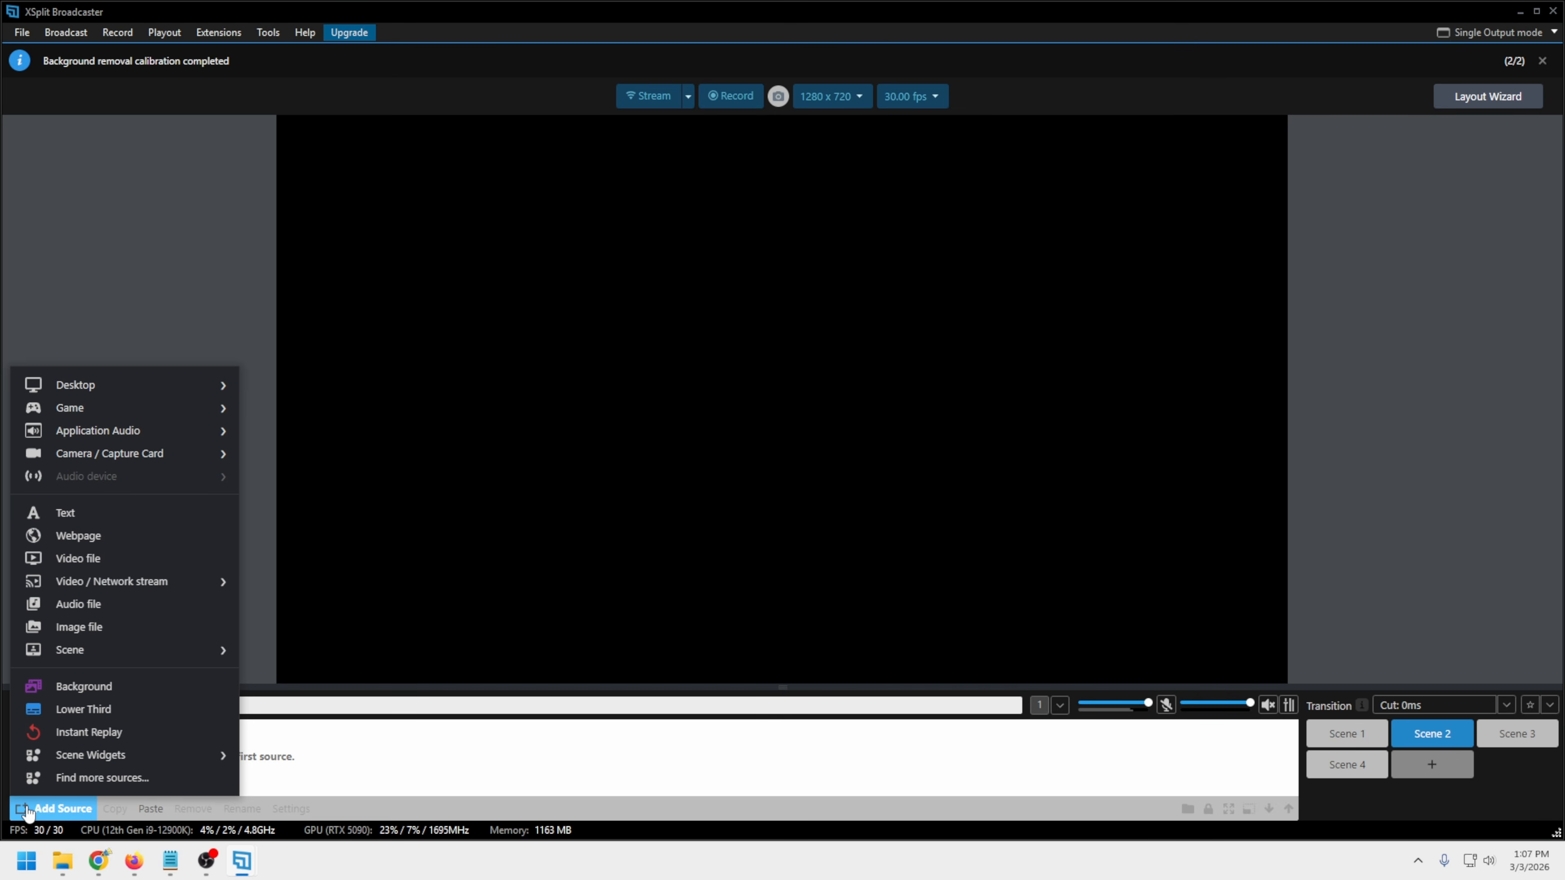
mouse_move(146, 394)
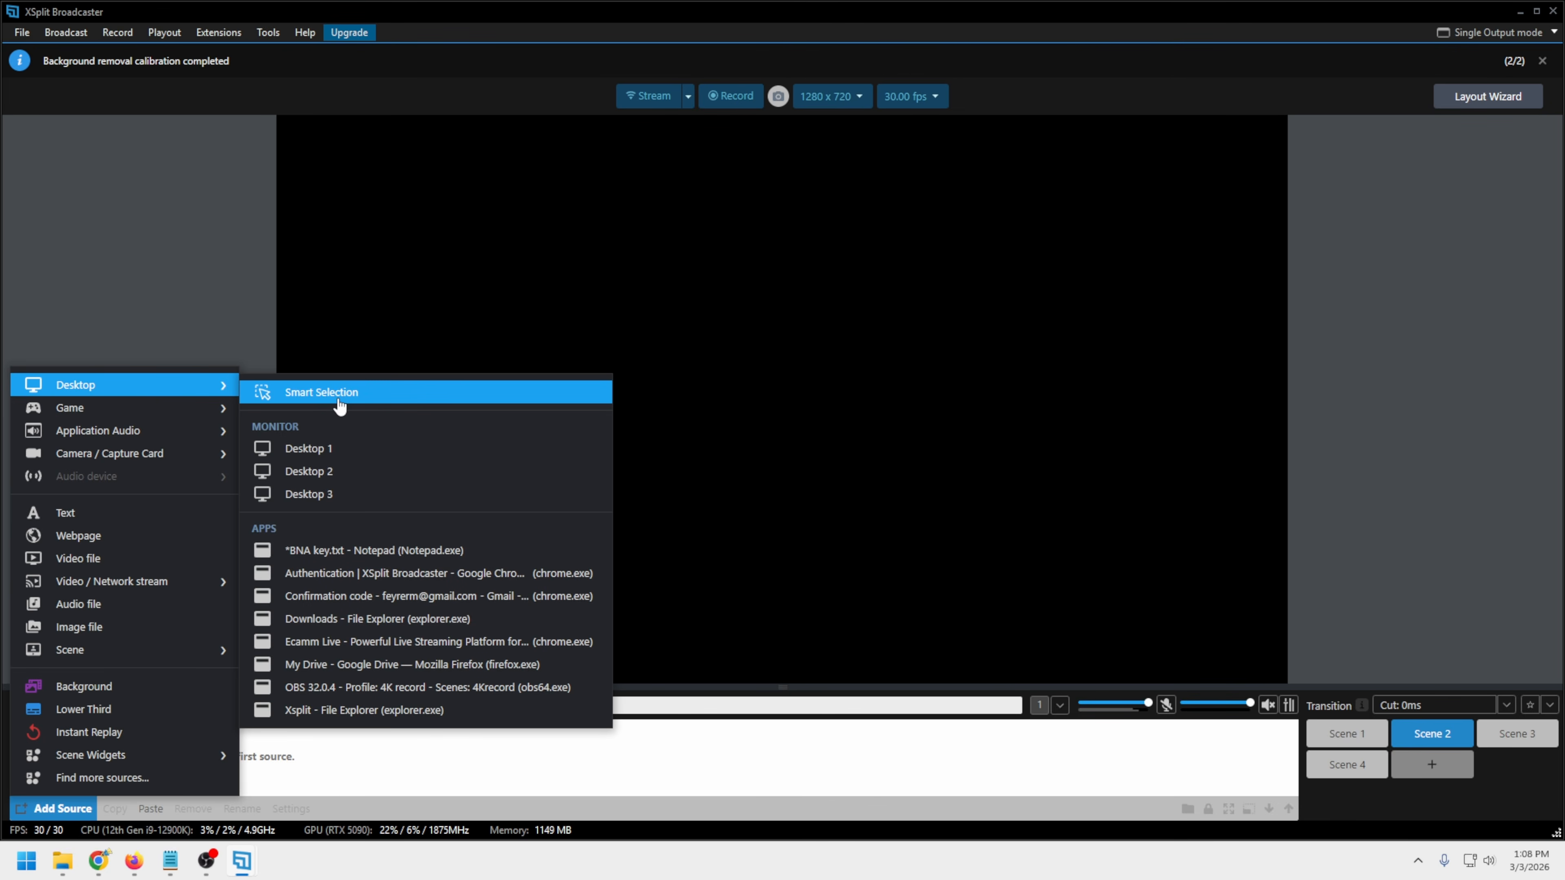
click(322, 449)
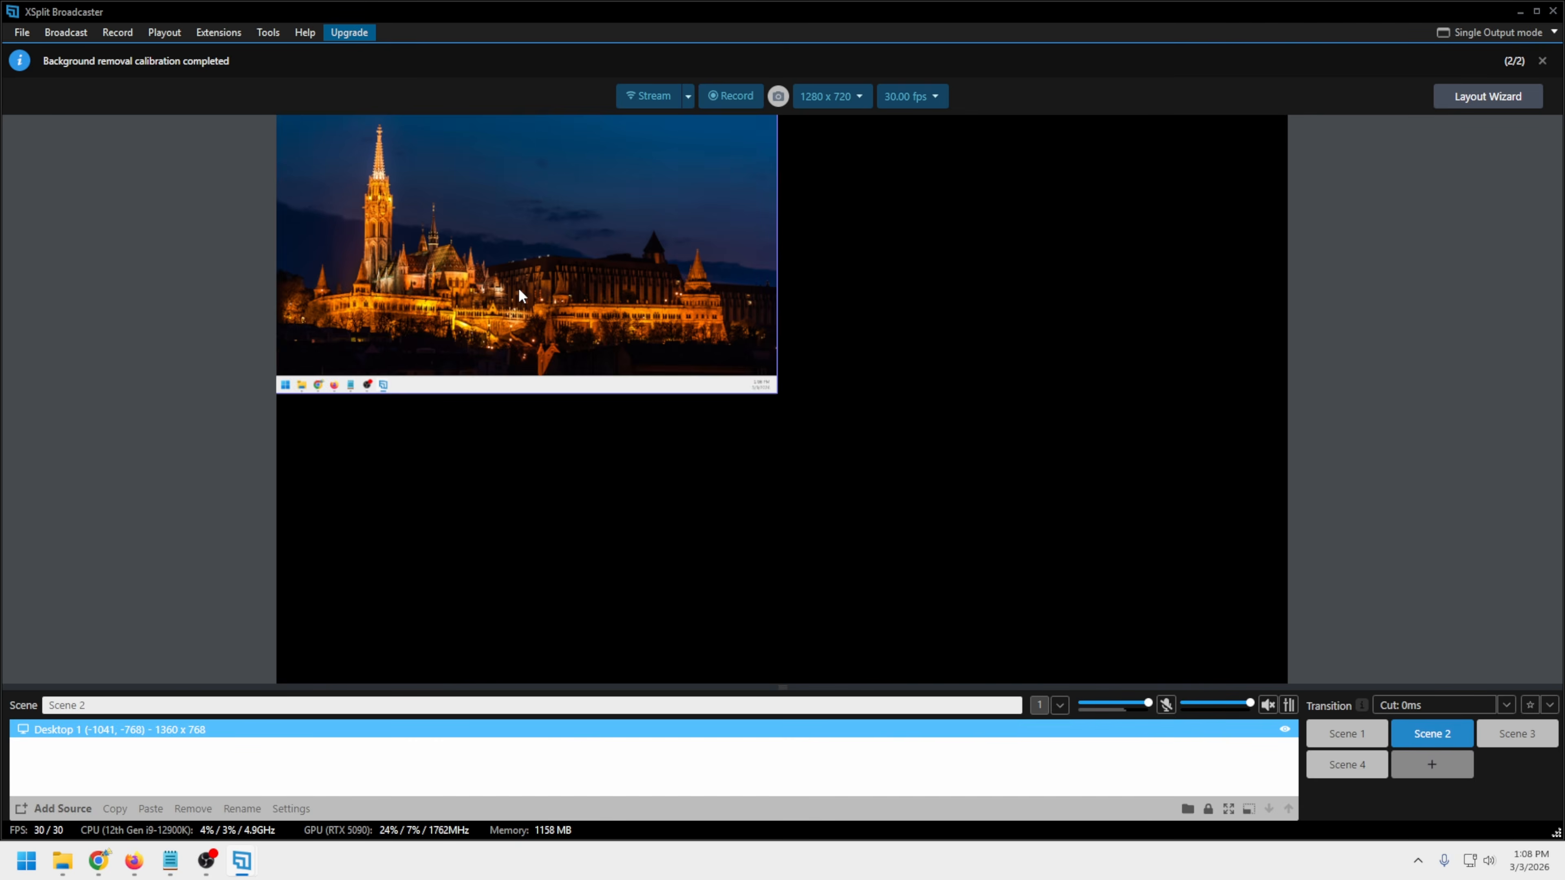
drag(518, 287, 563, 372)
right_click(778, 516)
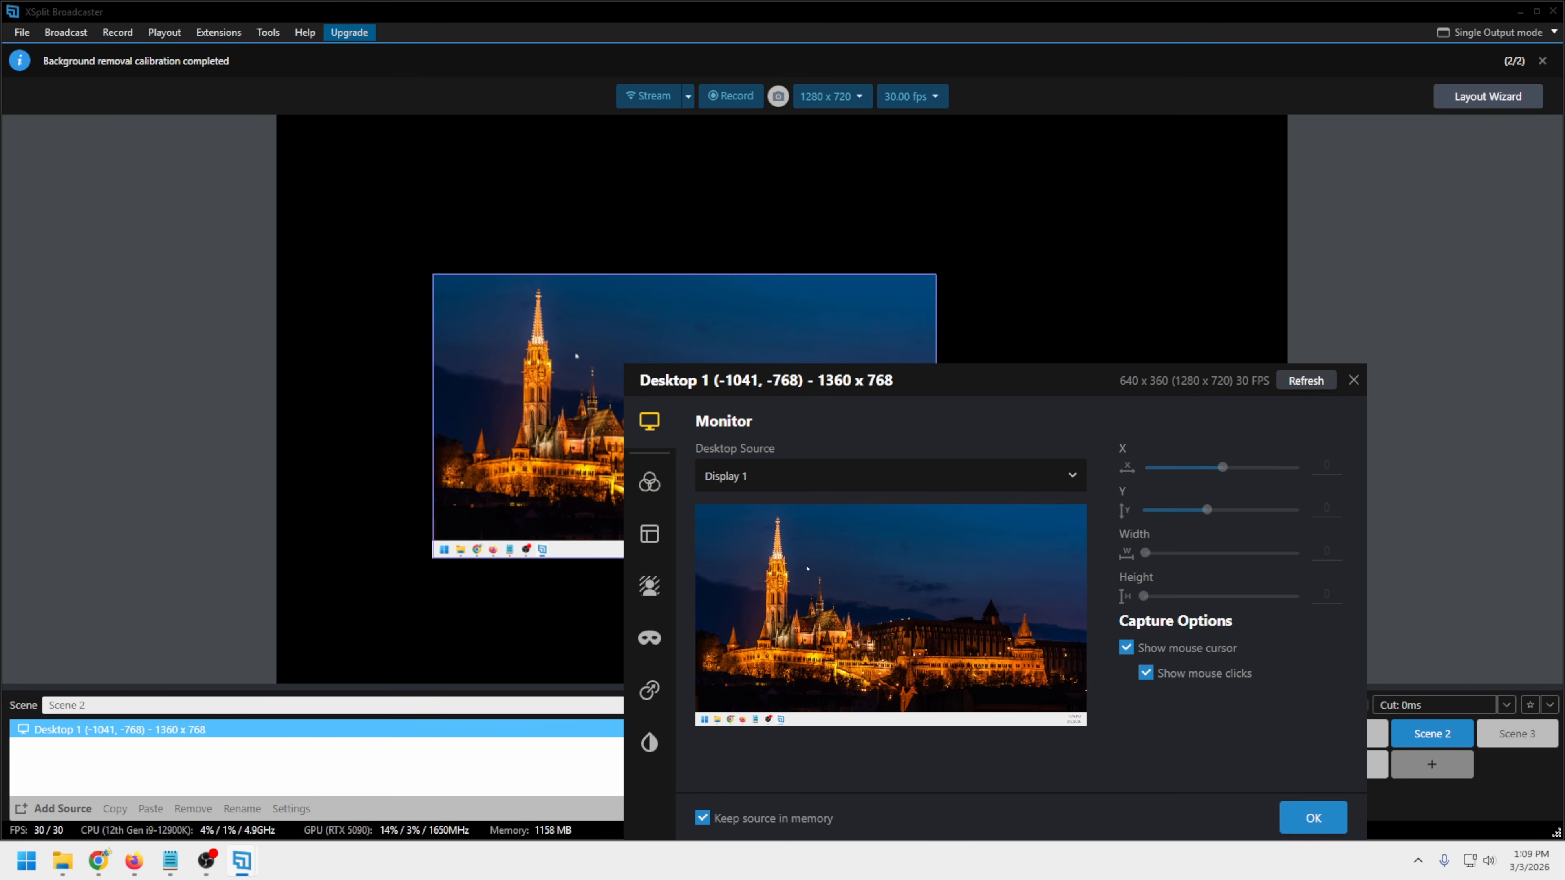
click(484, 358)
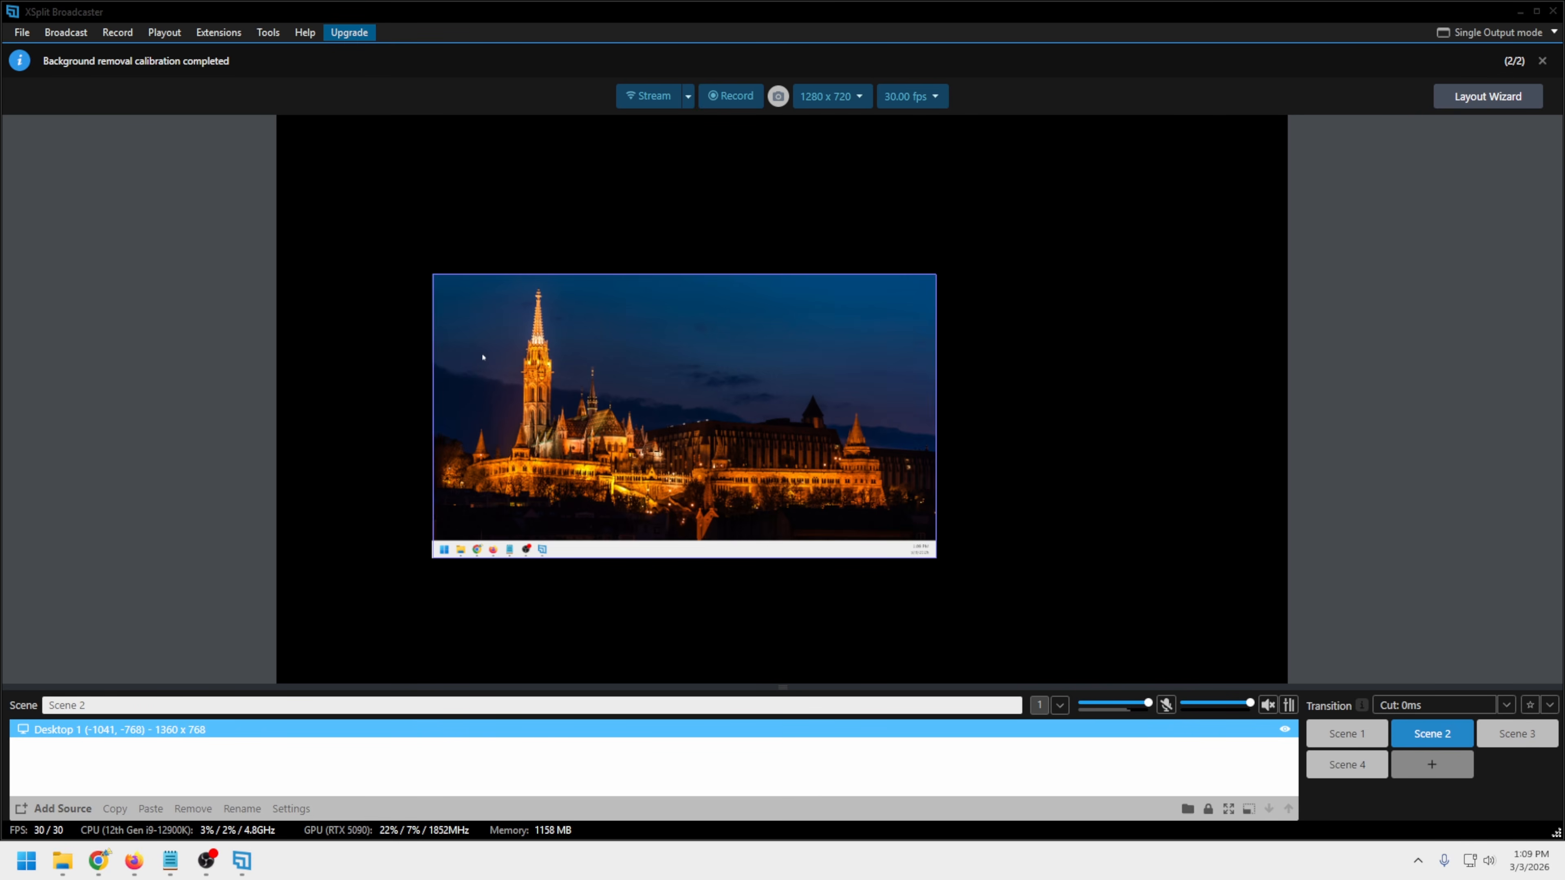
Enlarge the Desktop 1 capture and reposition it to fill the Scene 2 canvas
drag(936, 557, 1235, 685)
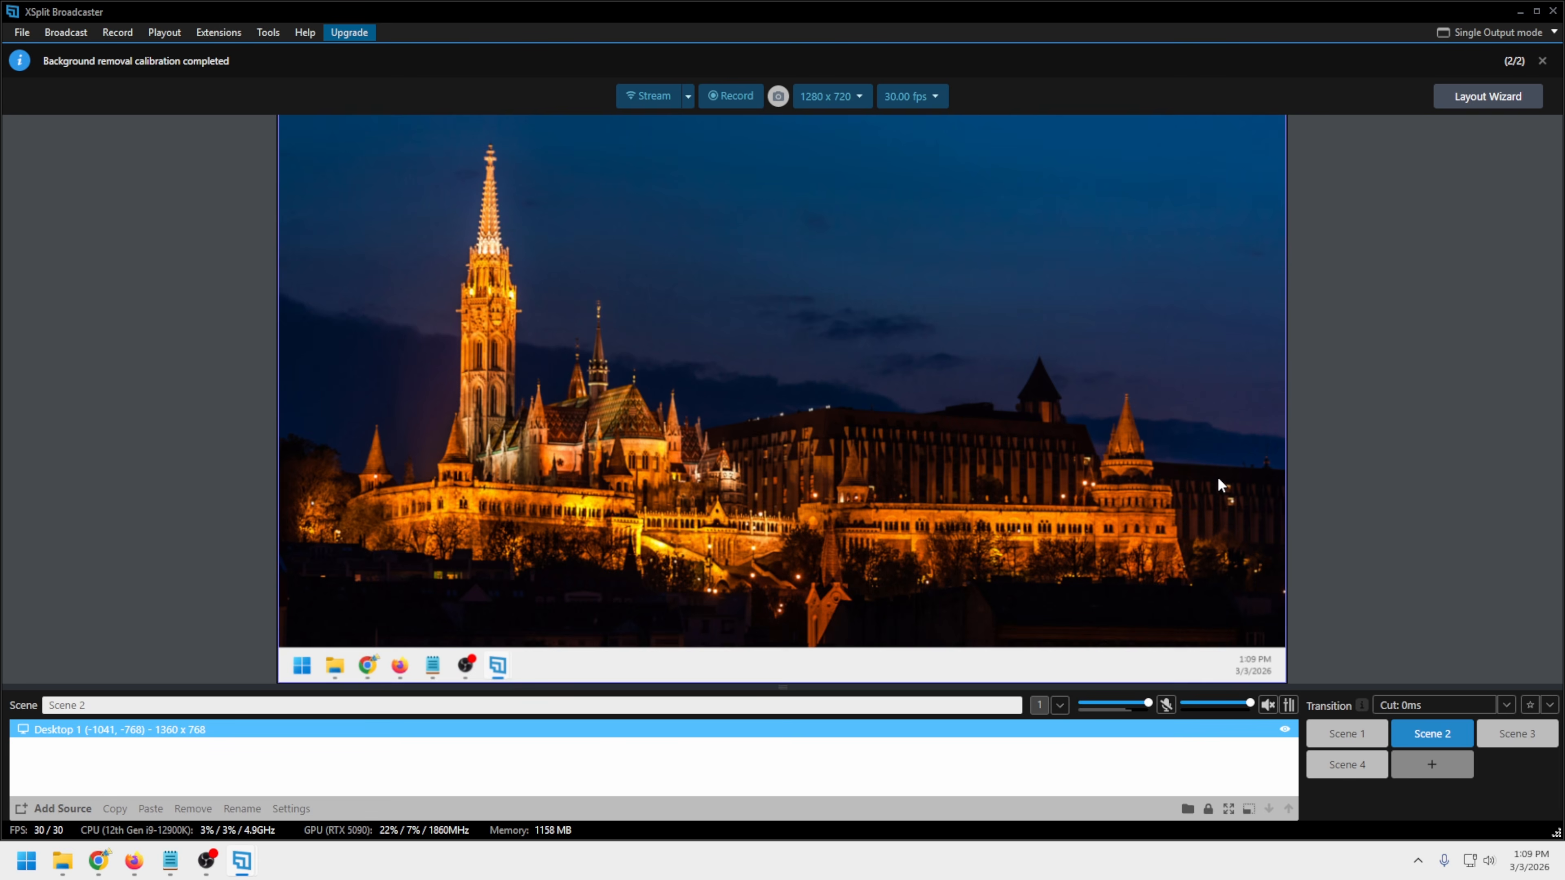
drag(1217, 477, 1217, 481)
click(1497, 33)
click(1409, 141)
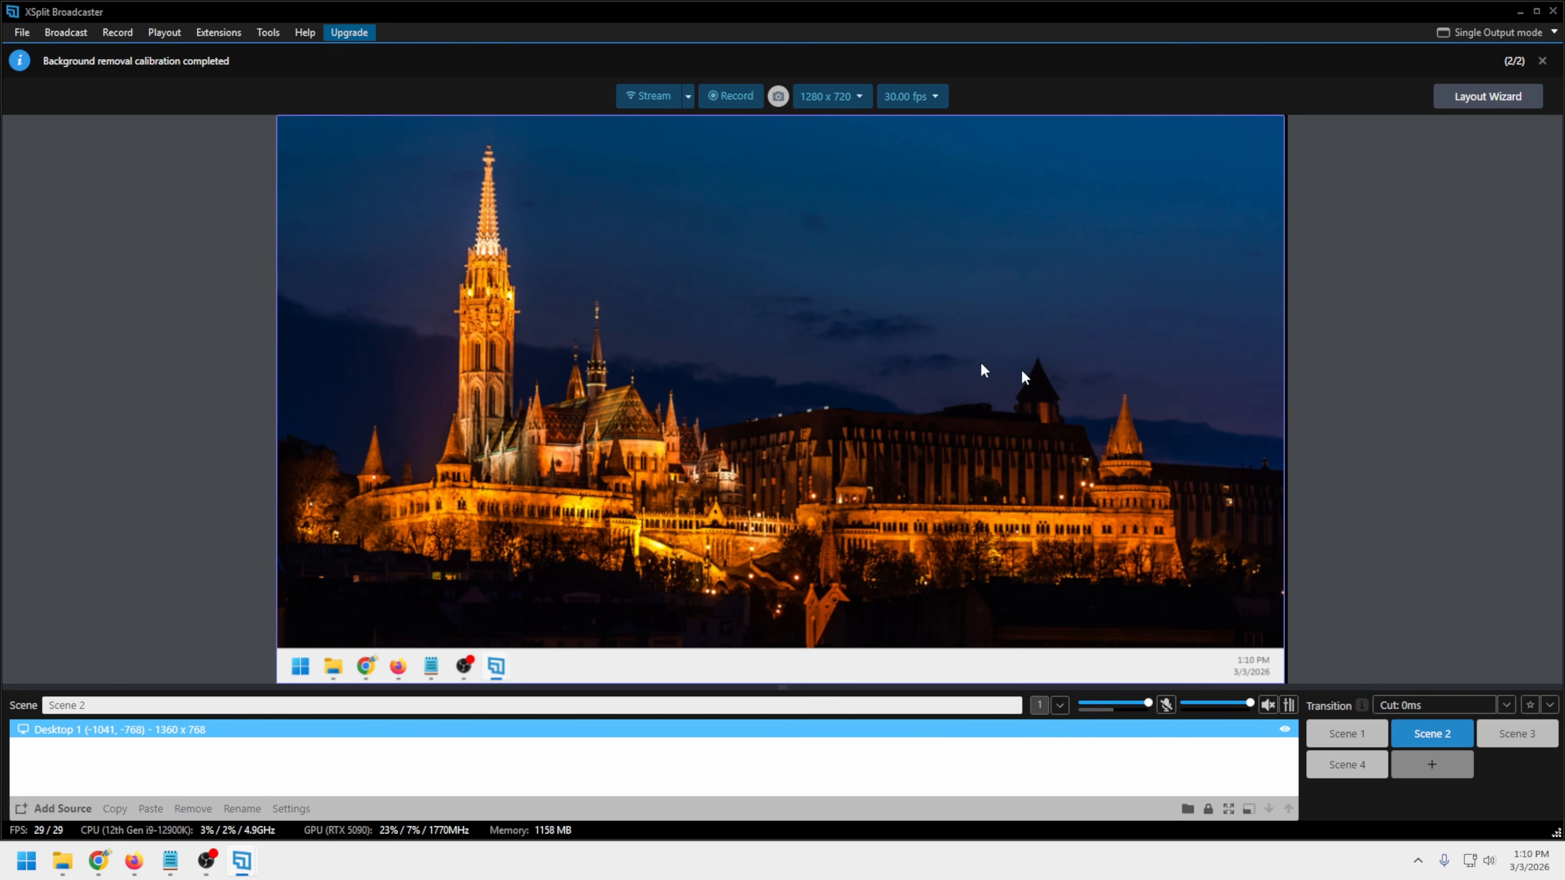
drag(1100, 397, 1103, 397)
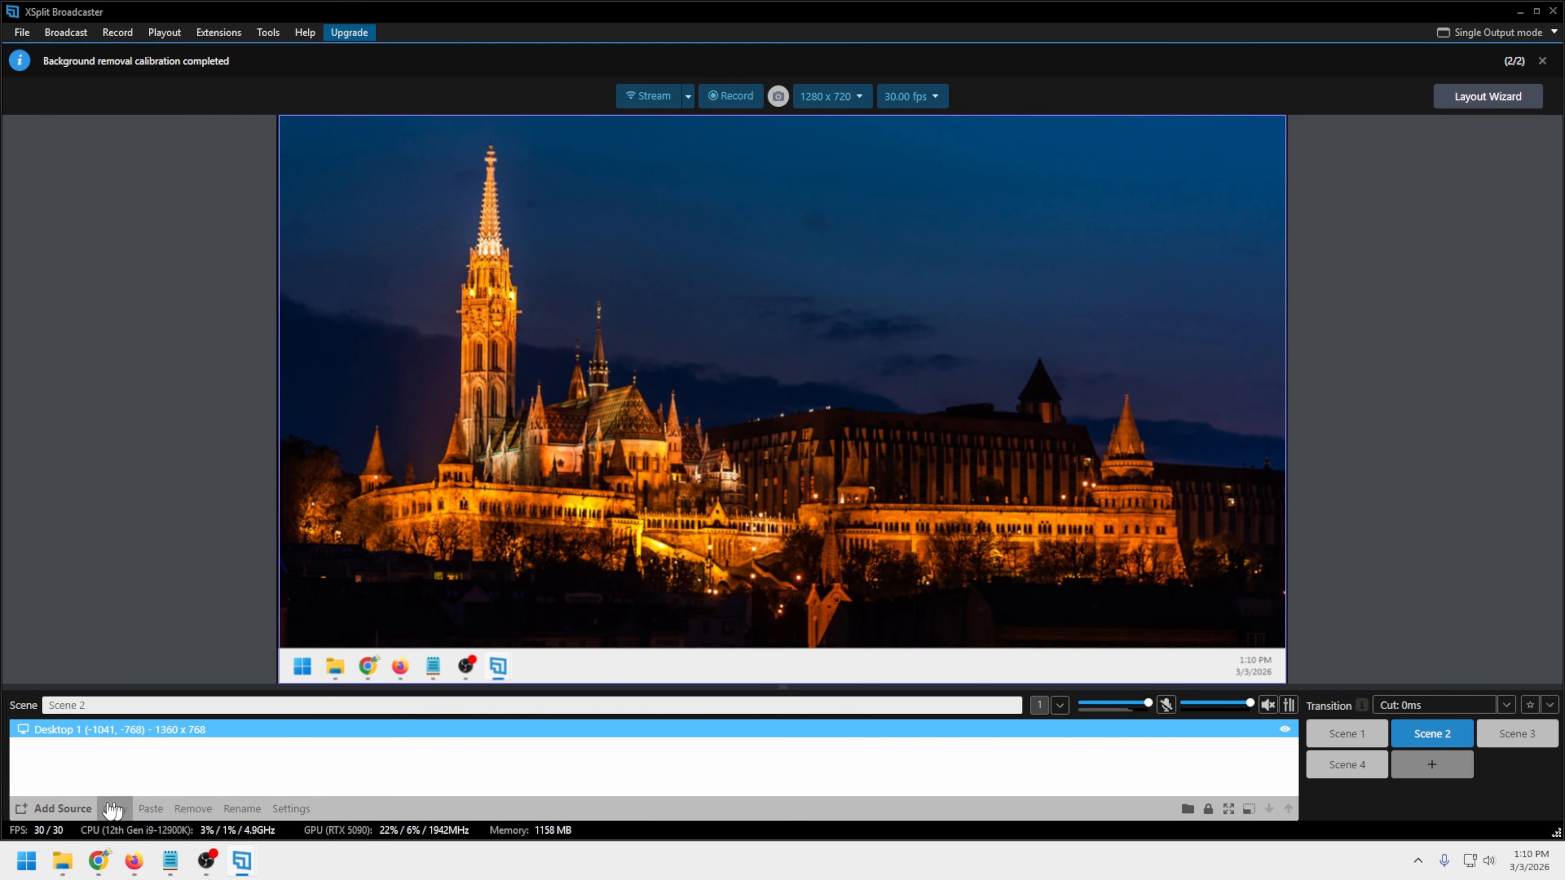
Add the Cam Link 4K camera to Scene 2, and place it slightly reduced in the lower-left area over the desktop capture
click(62, 808)
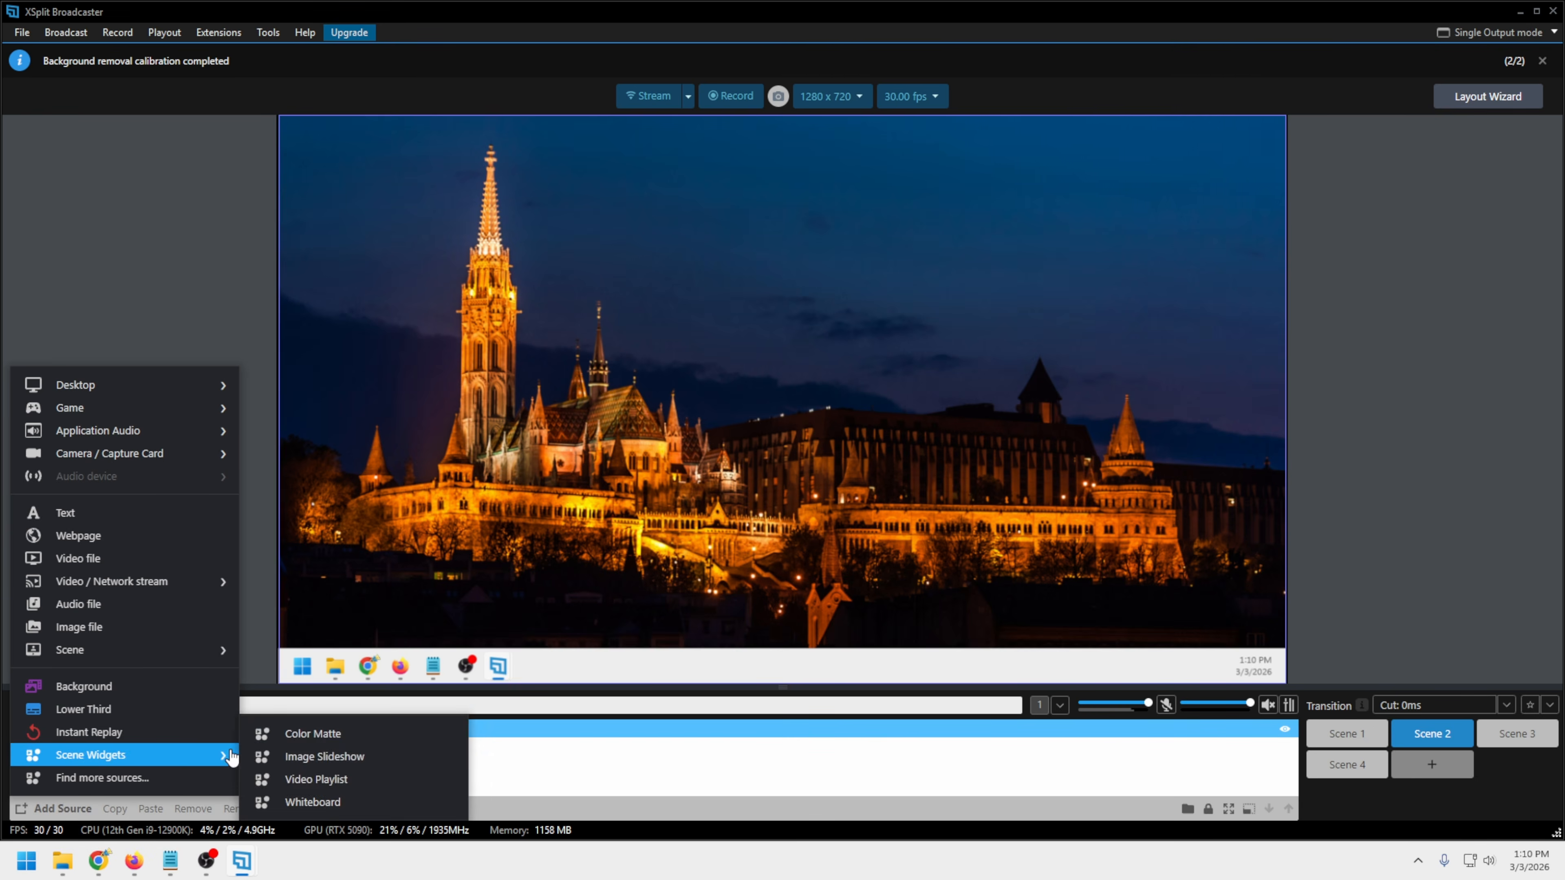
mouse_move(181, 460)
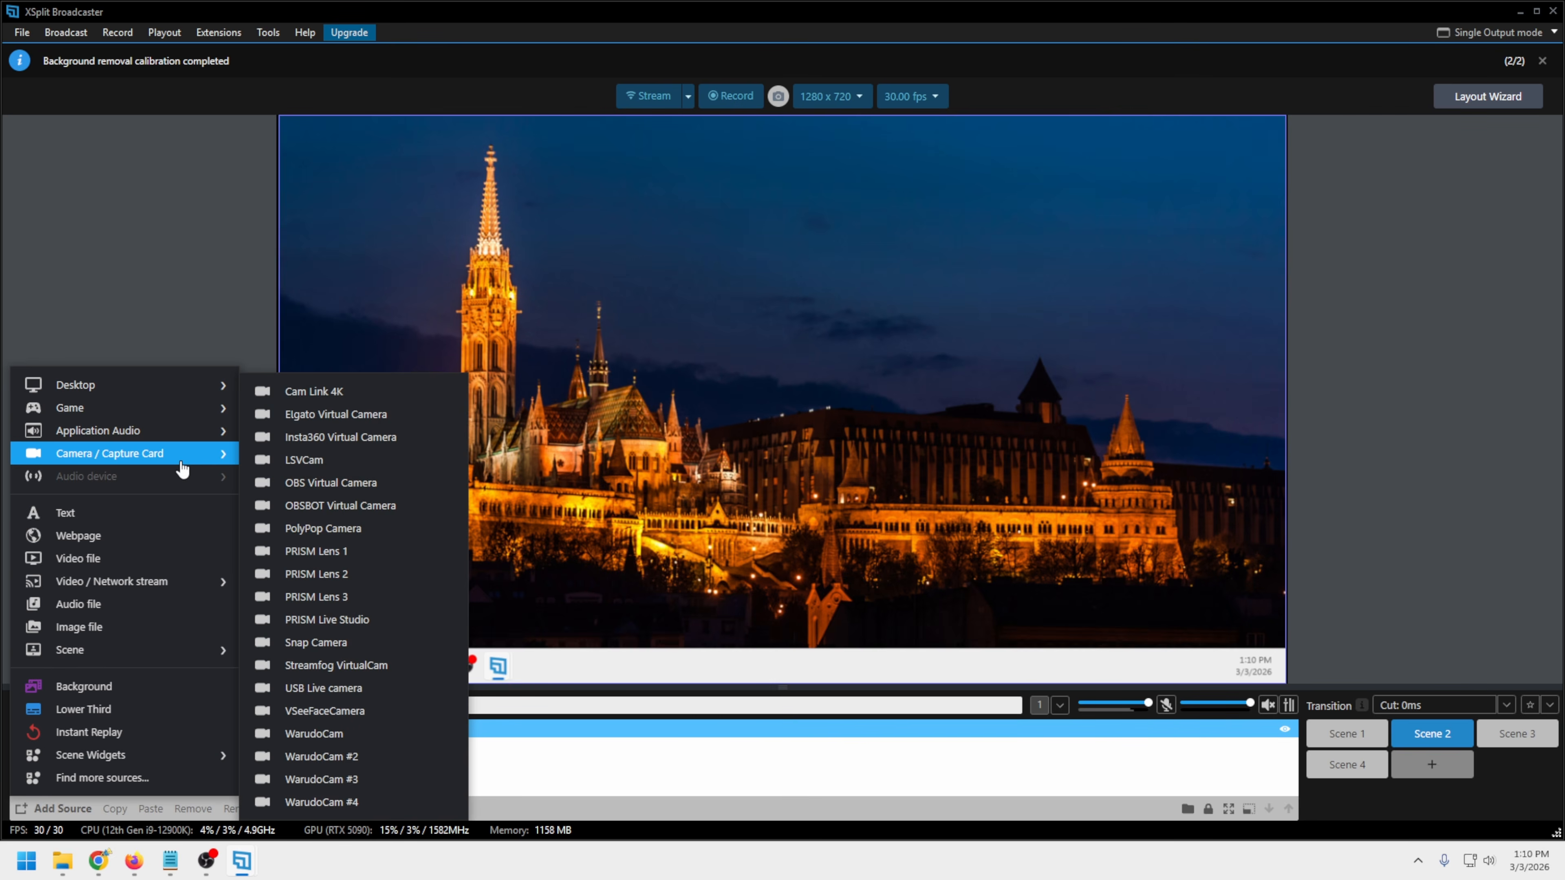
click(345, 392)
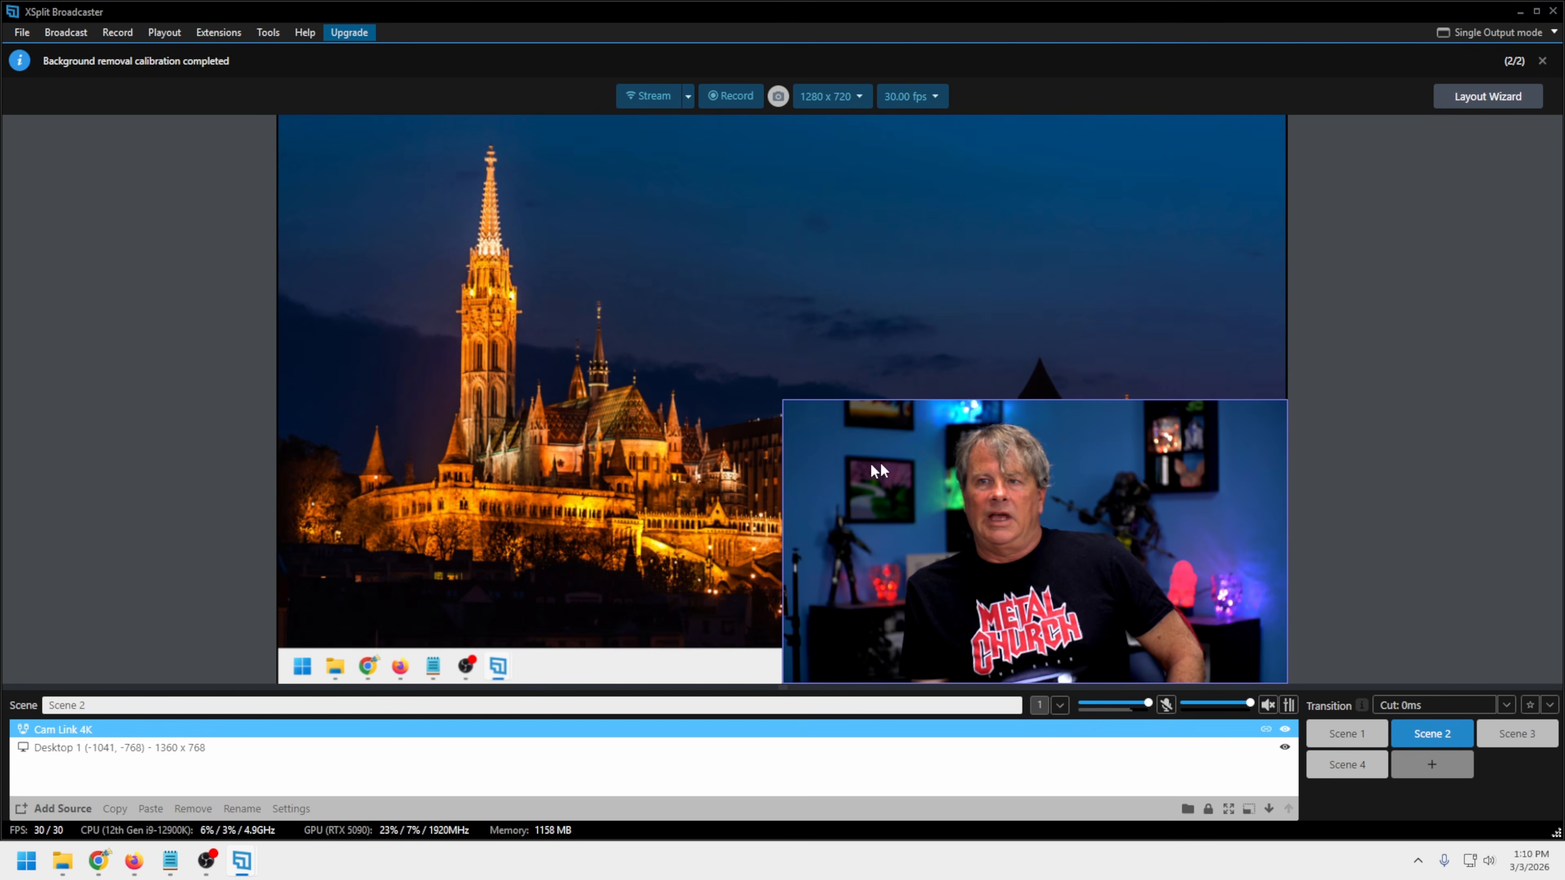
drag(1101, 507, 635, 450)
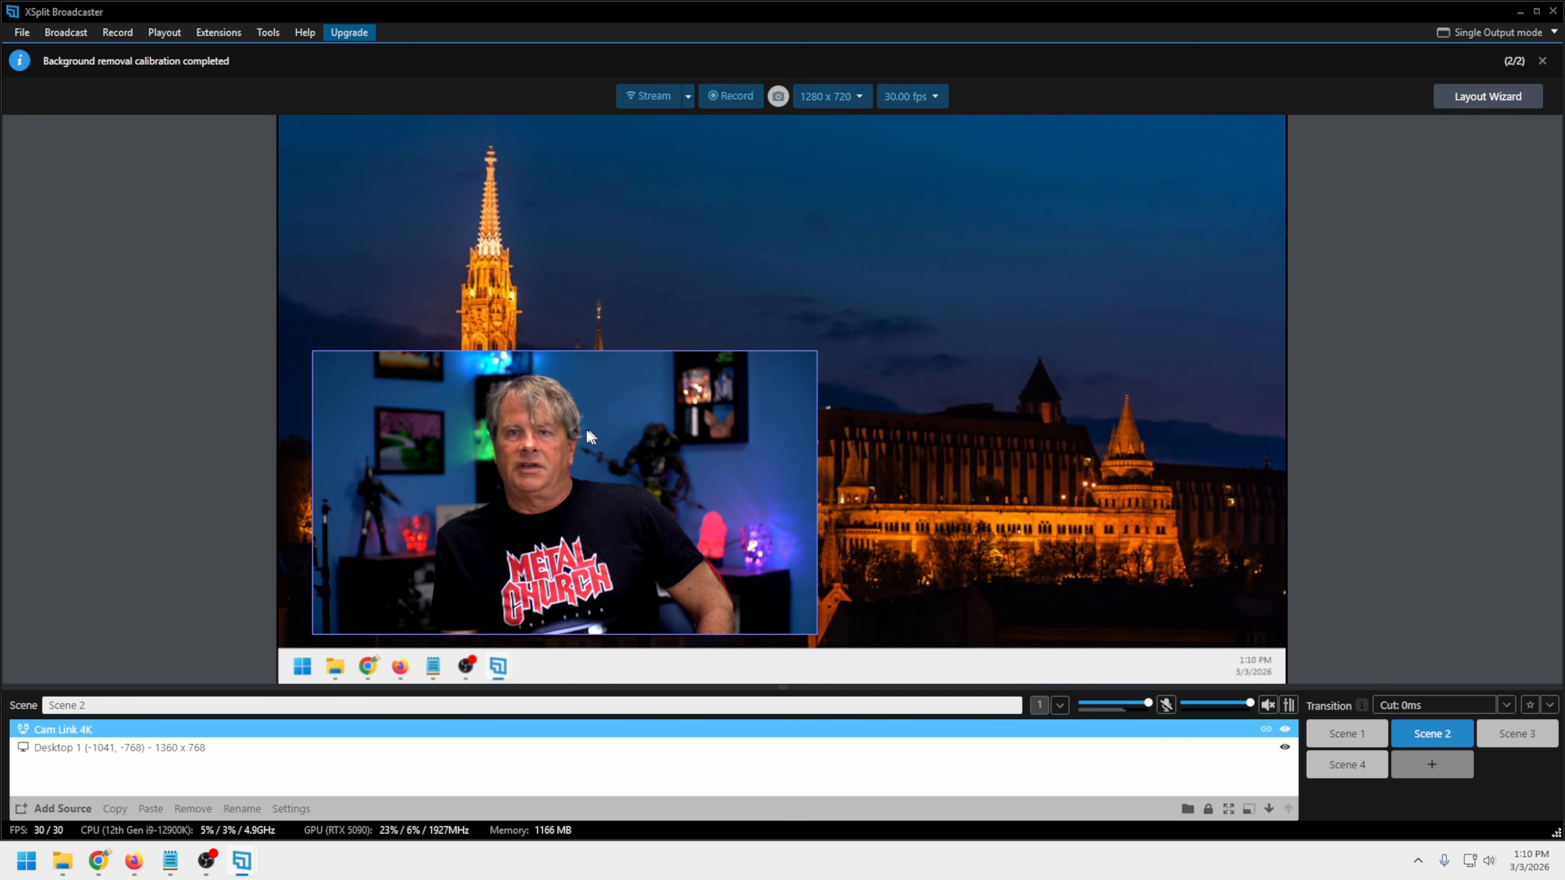
Add a text source to Scene 2 containing the presenter's full name, and set its font to Black Ops One
click(55, 808)
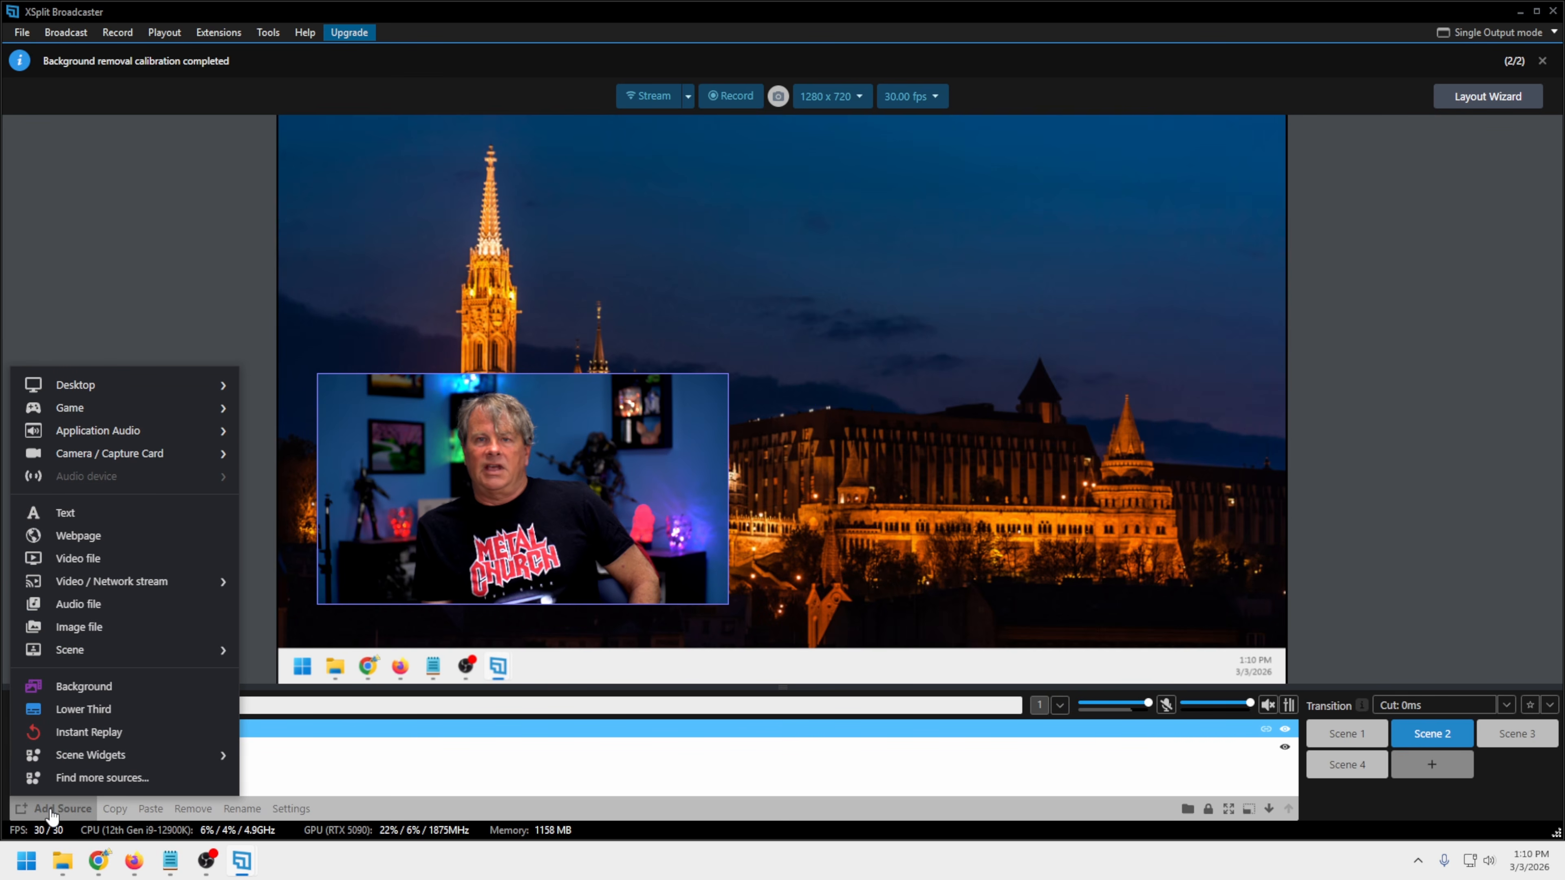
click(144, 513)
text(Michael Feyrer Jr)
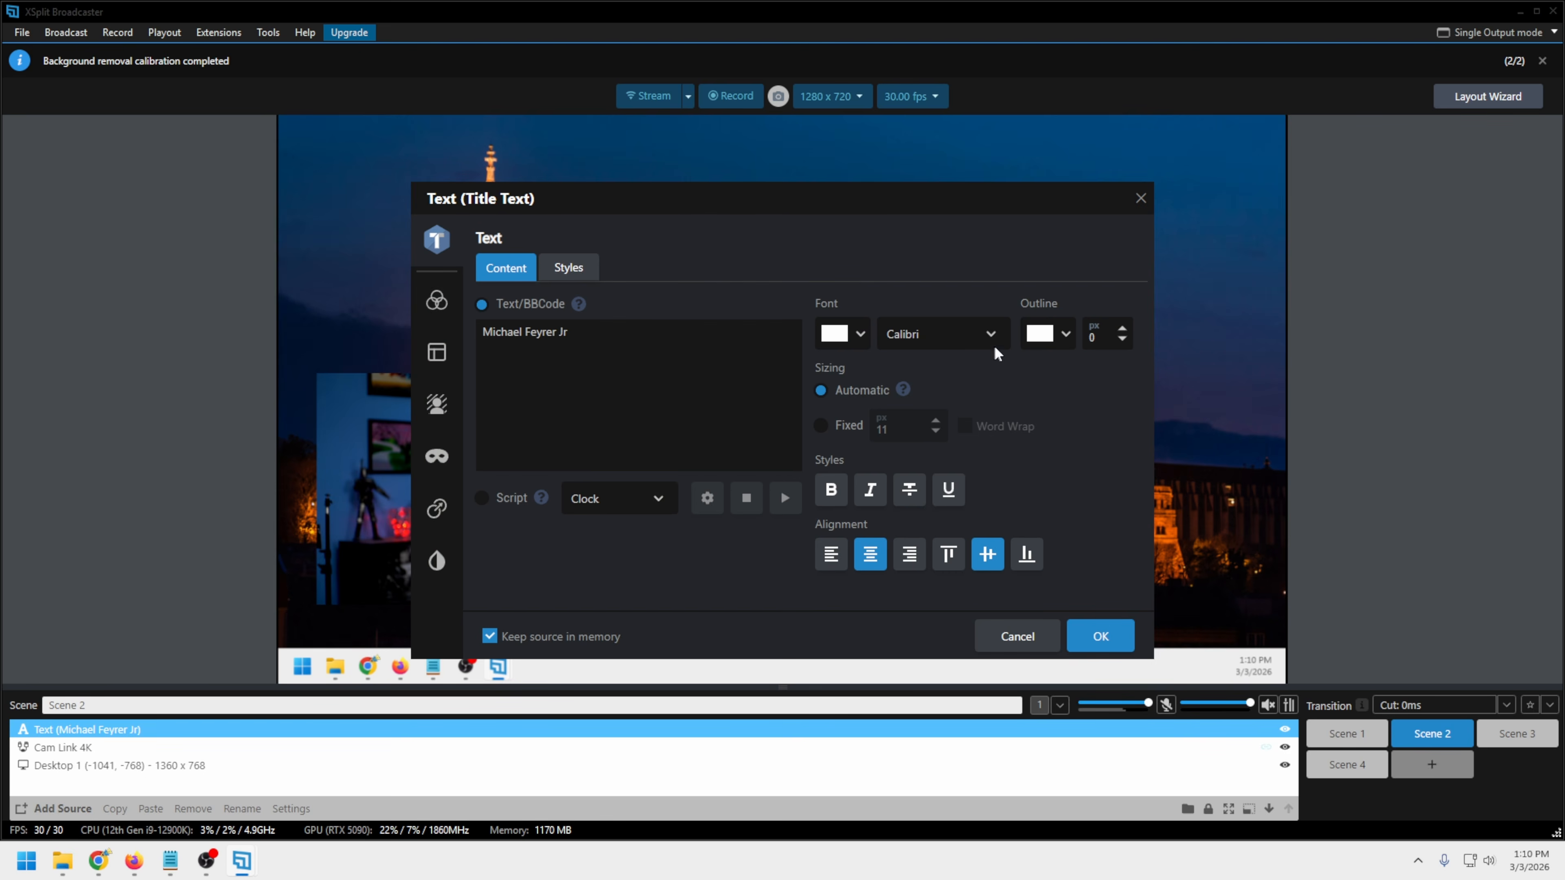
click(988, 336)
click(925, 393)
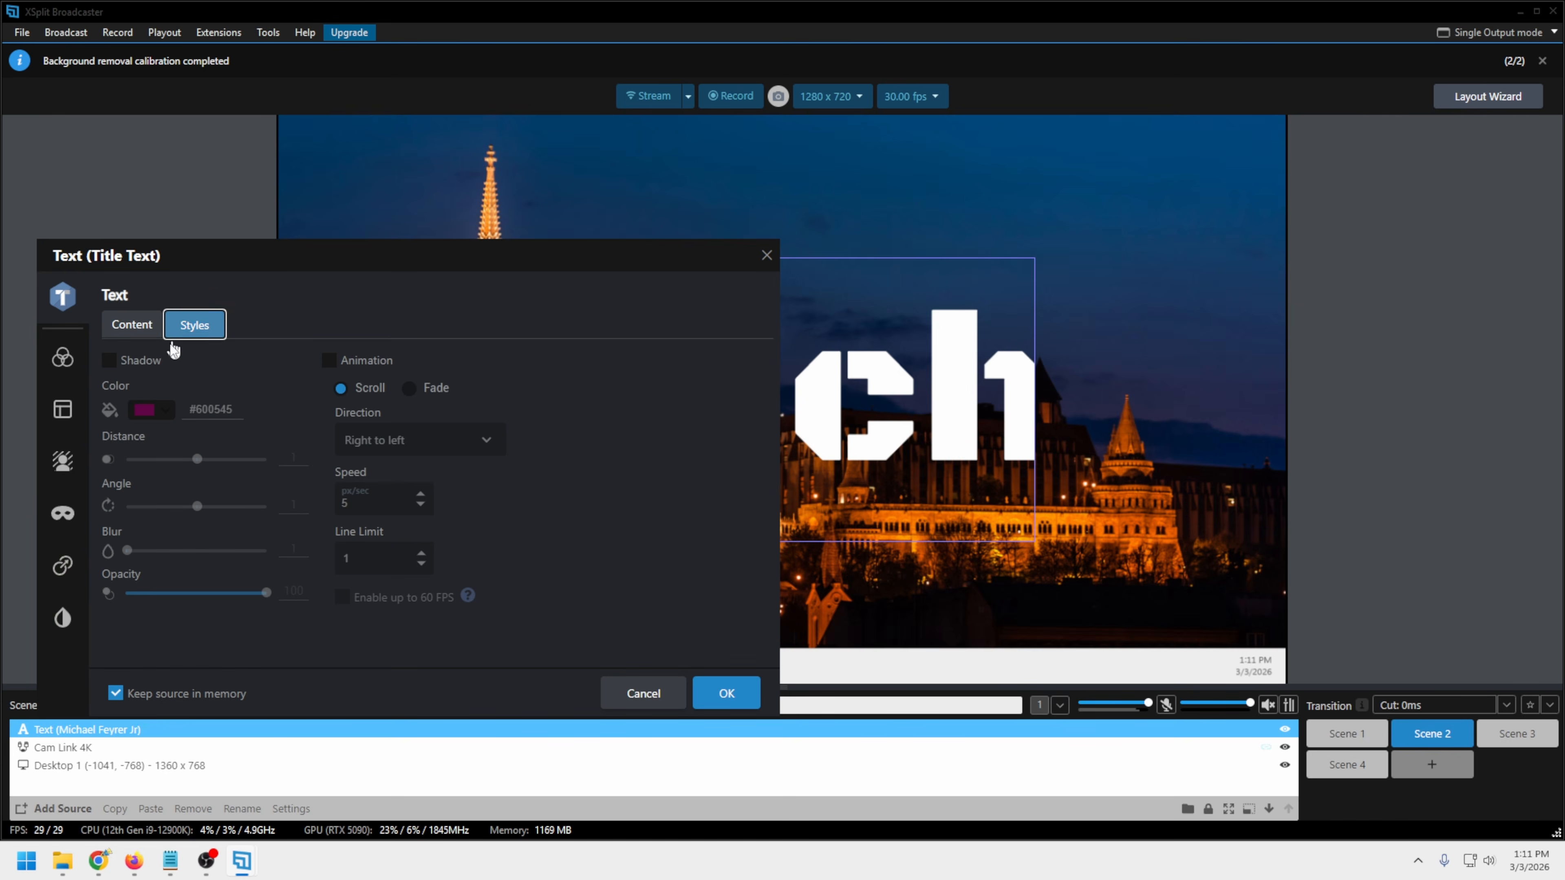
Try the title text's scroll animation, and give the text a black shadow with adjusted distance, angle and blur
click(342, 364)
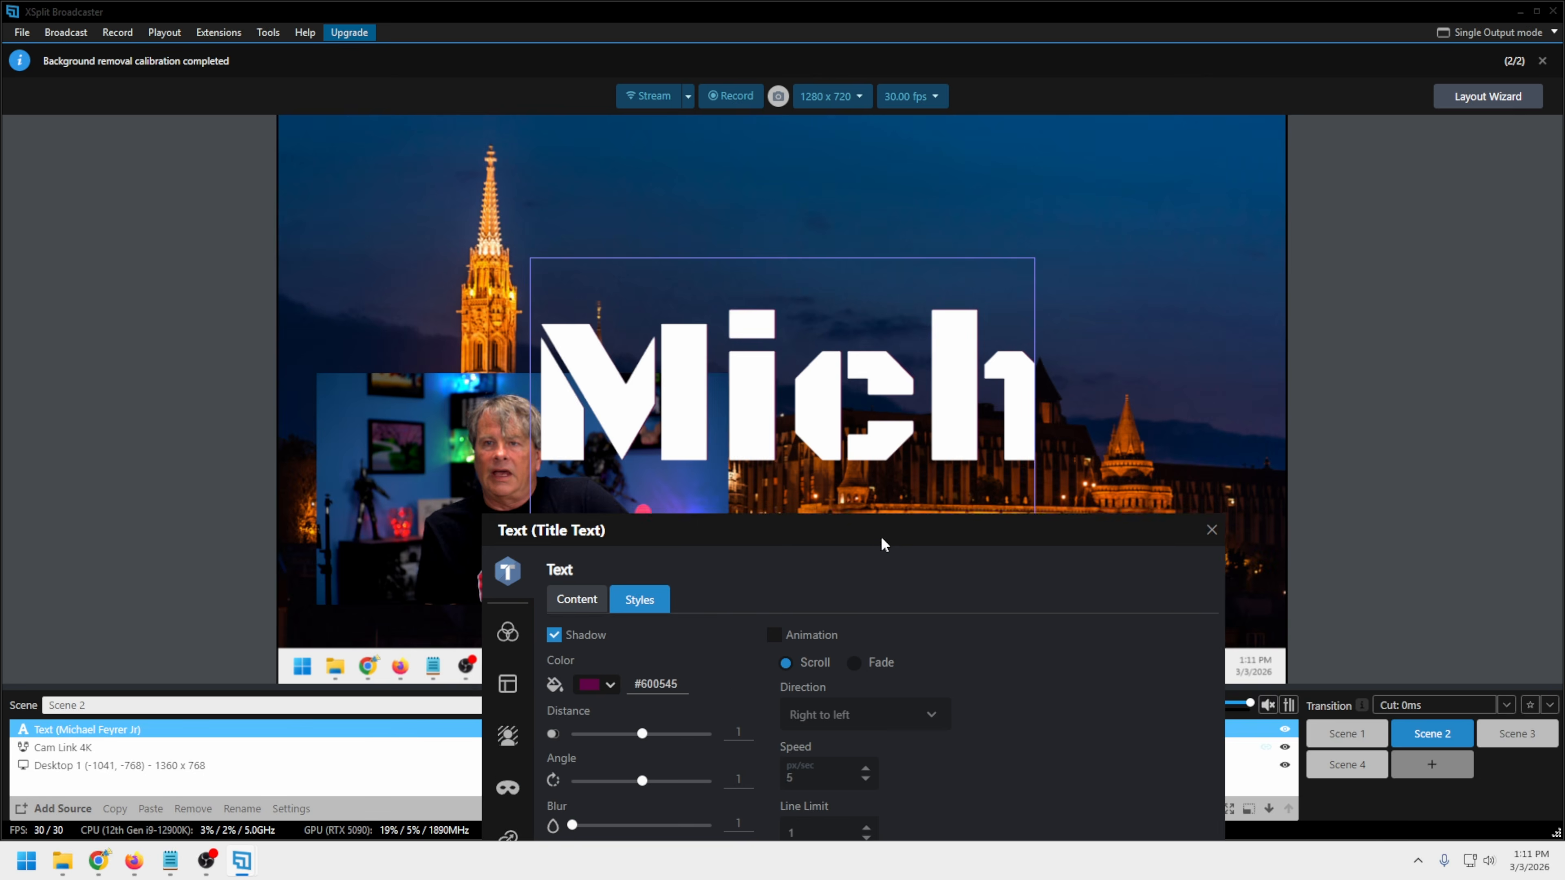
drag(881, 535, 1503, 300)
click(1227, 441)
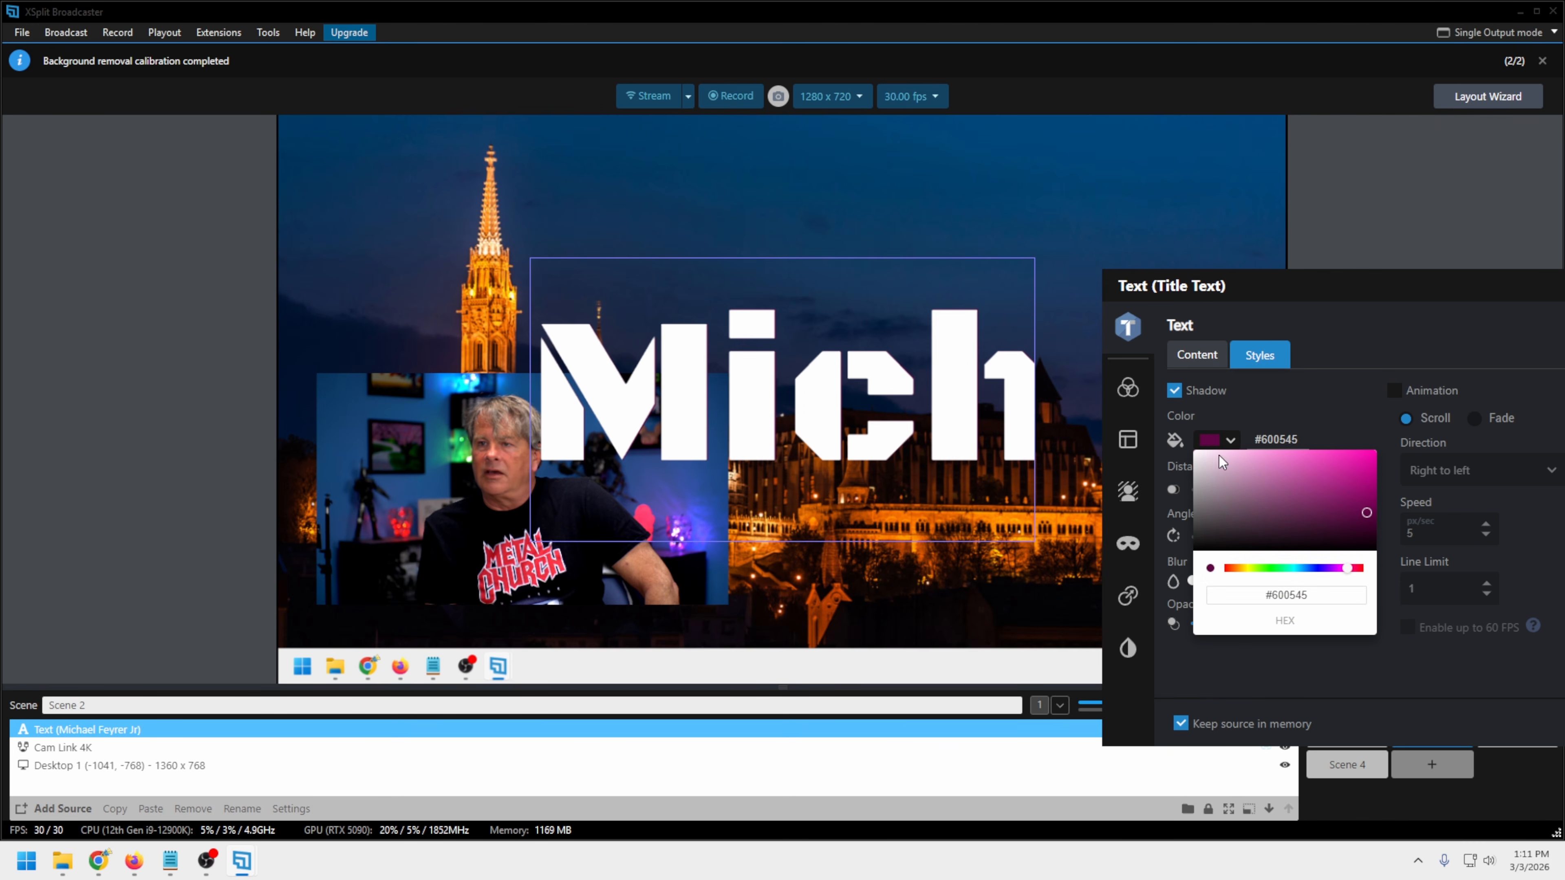
drag(1197, 531, 1128, 615)
click(1164, 593)
drag(1263, 490, 1290, 536)
drag(1199, 586, 1222, 589)
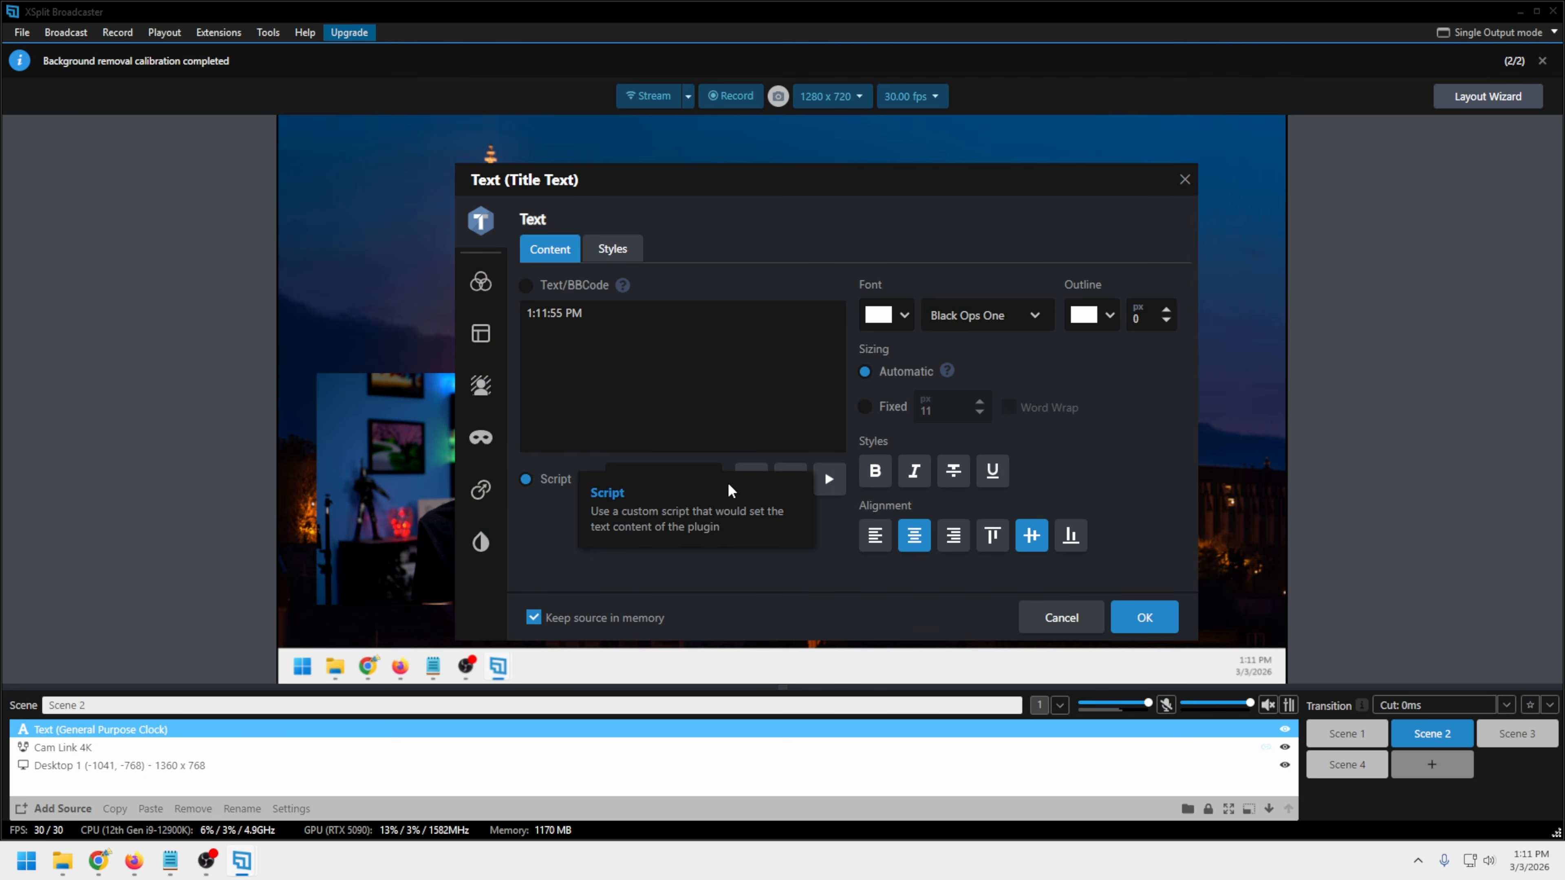
Try the Clock script for the title text, look through the other script types, and return to the Text/BBCode content
click(751, 479)
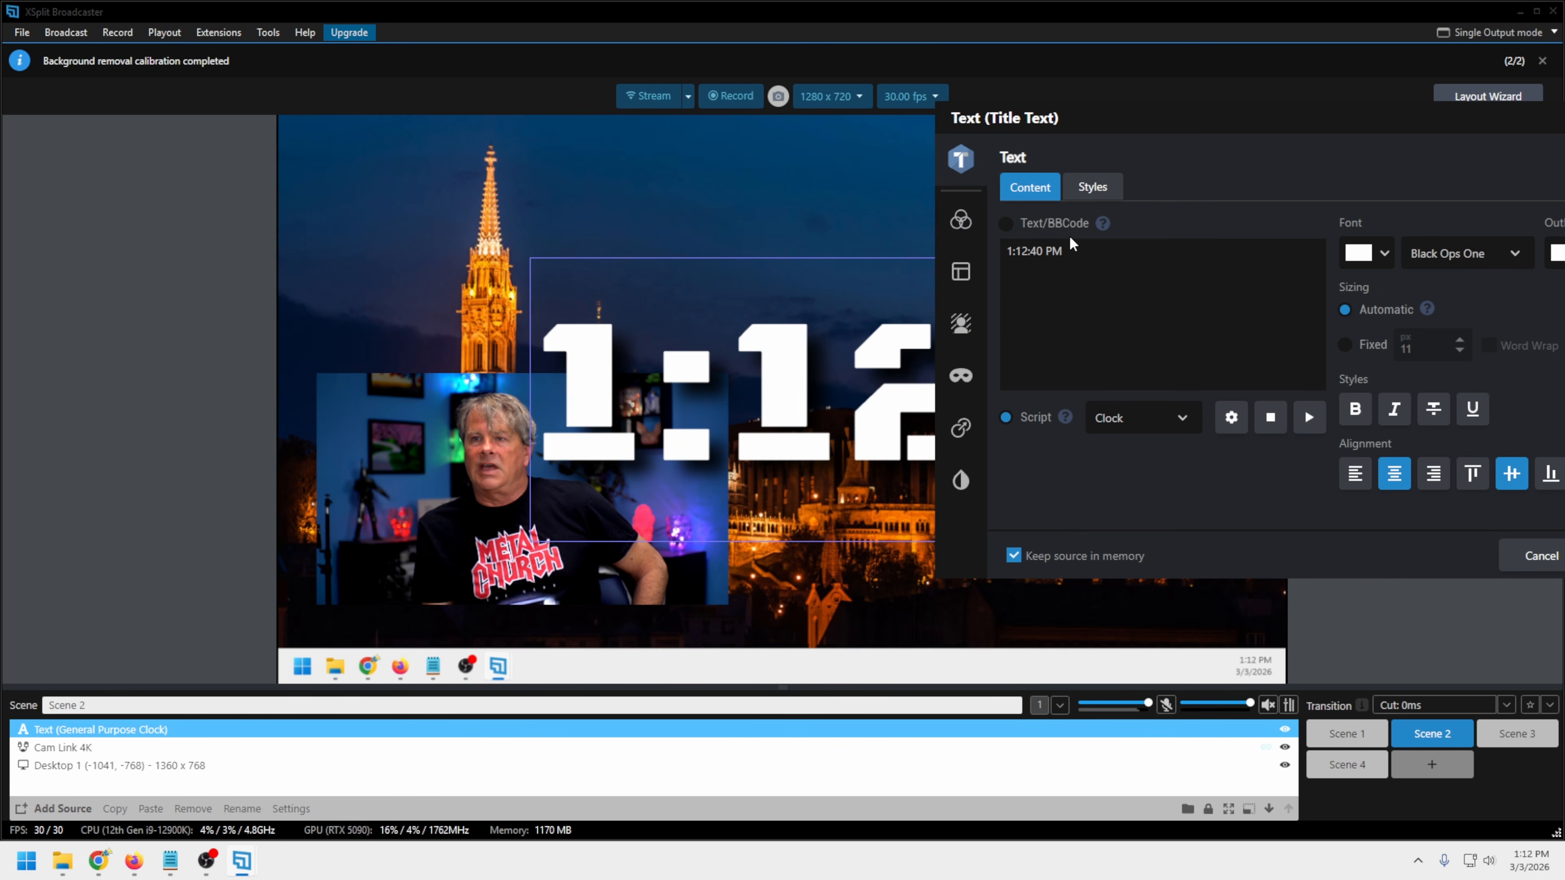
click(1140, 419)
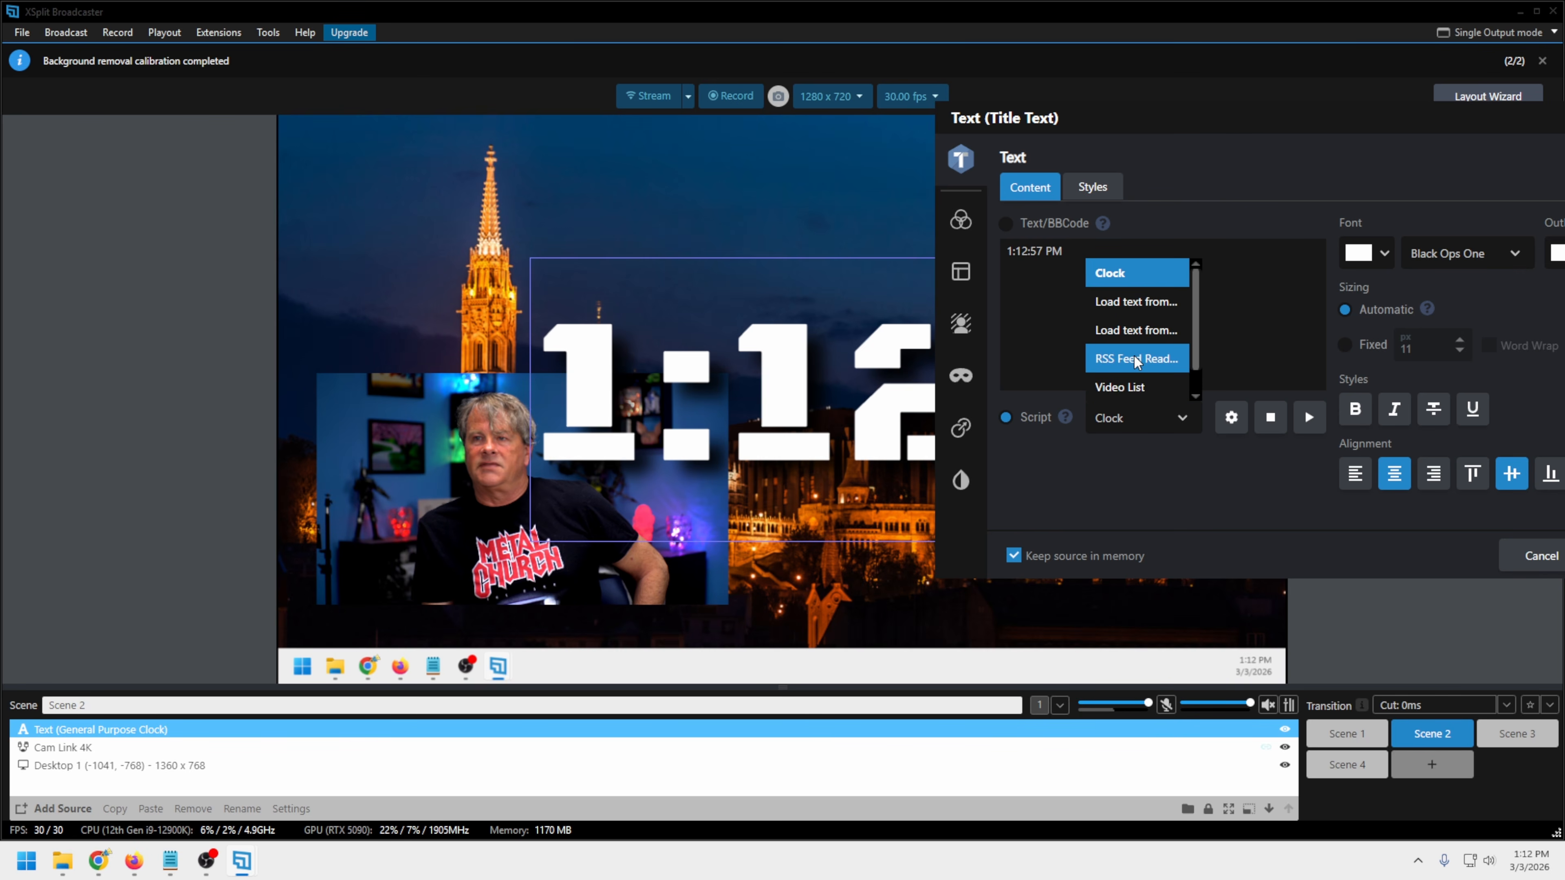
scroll(1195, 345, down, 1)
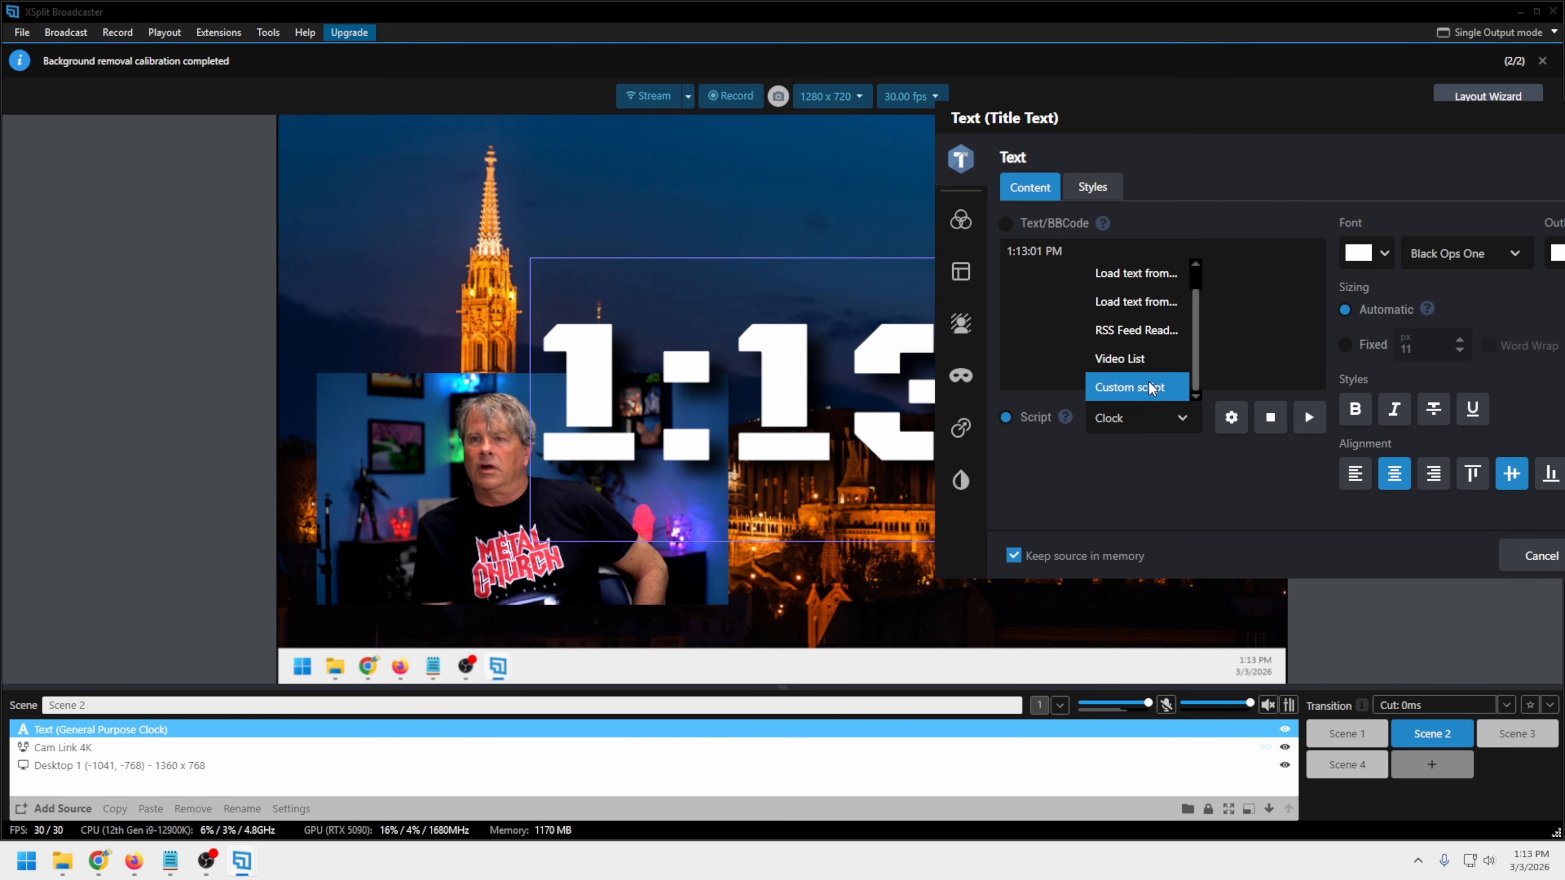
click(1051, 475)
click(1006, 223)
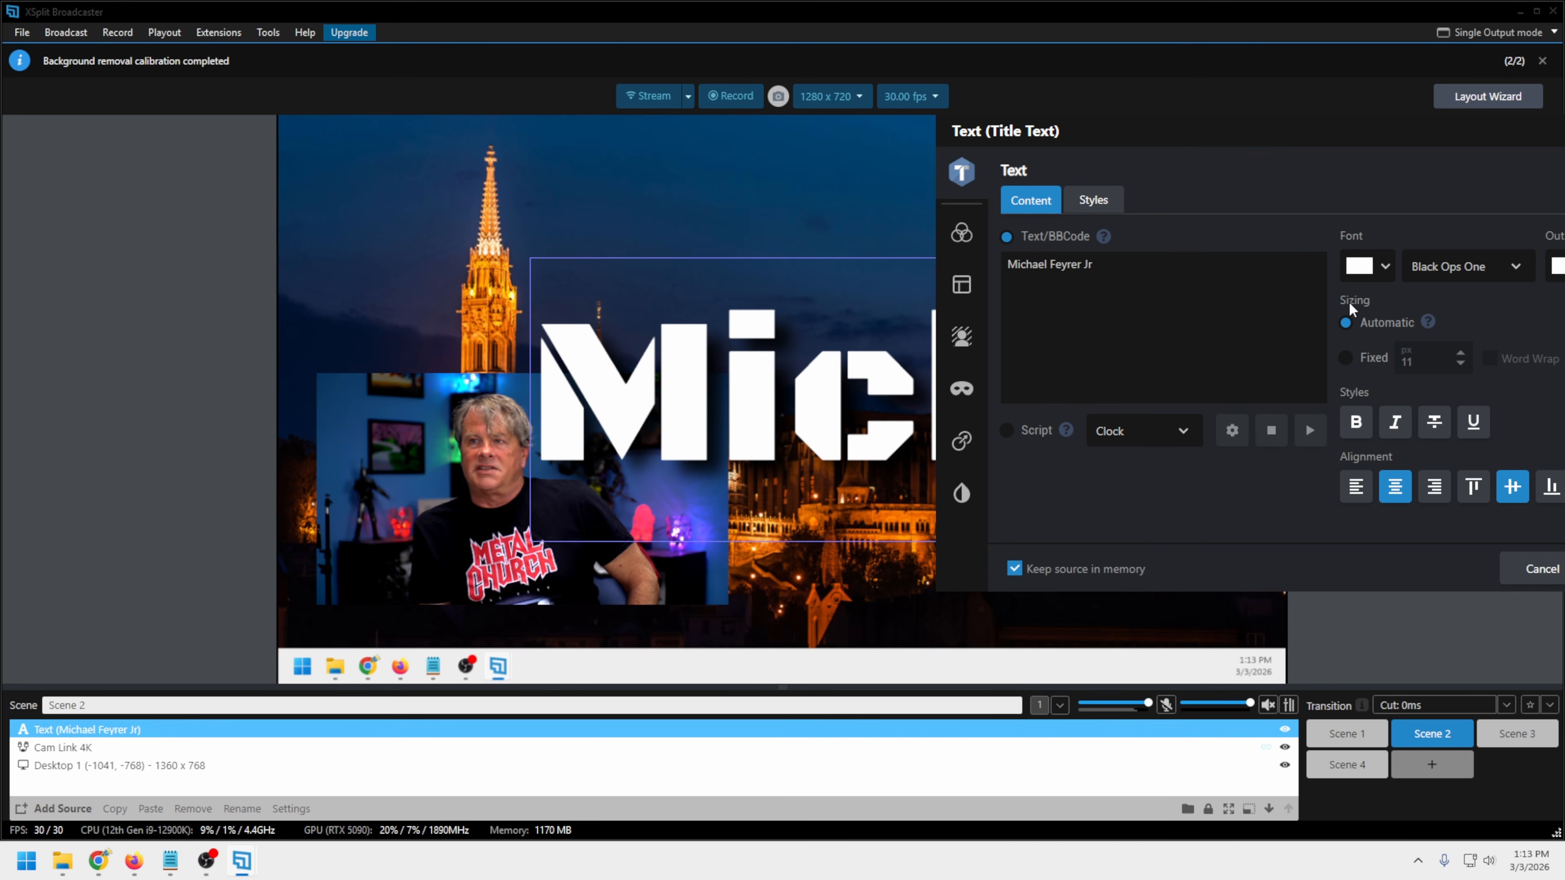
Switch the title text from automatic to fixed sizing and set its size to 61 px
click(1345, 361)
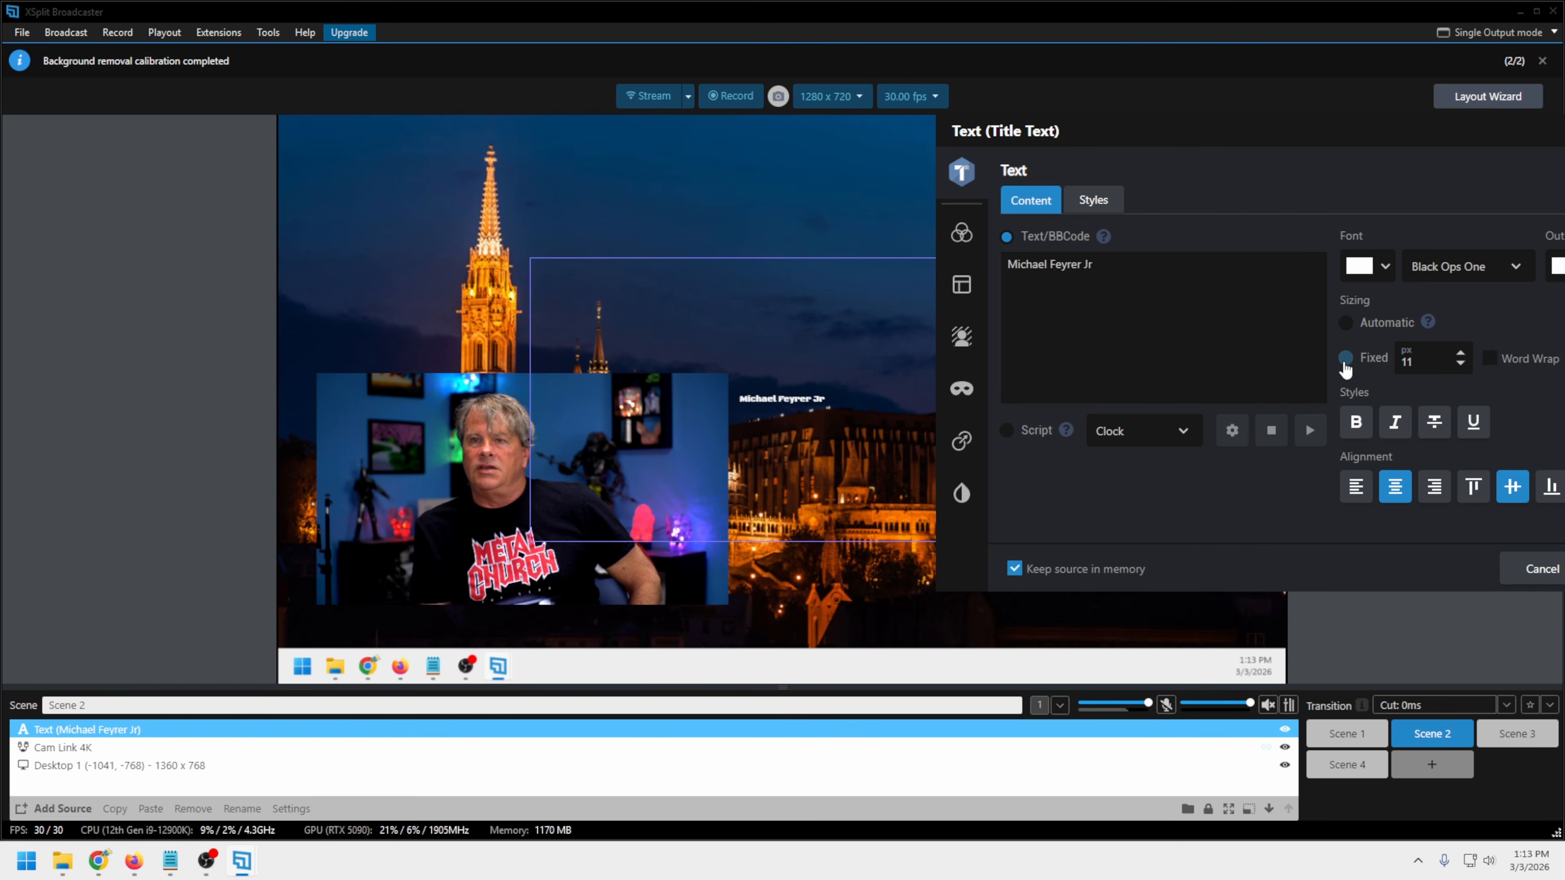
click(1459, 354)
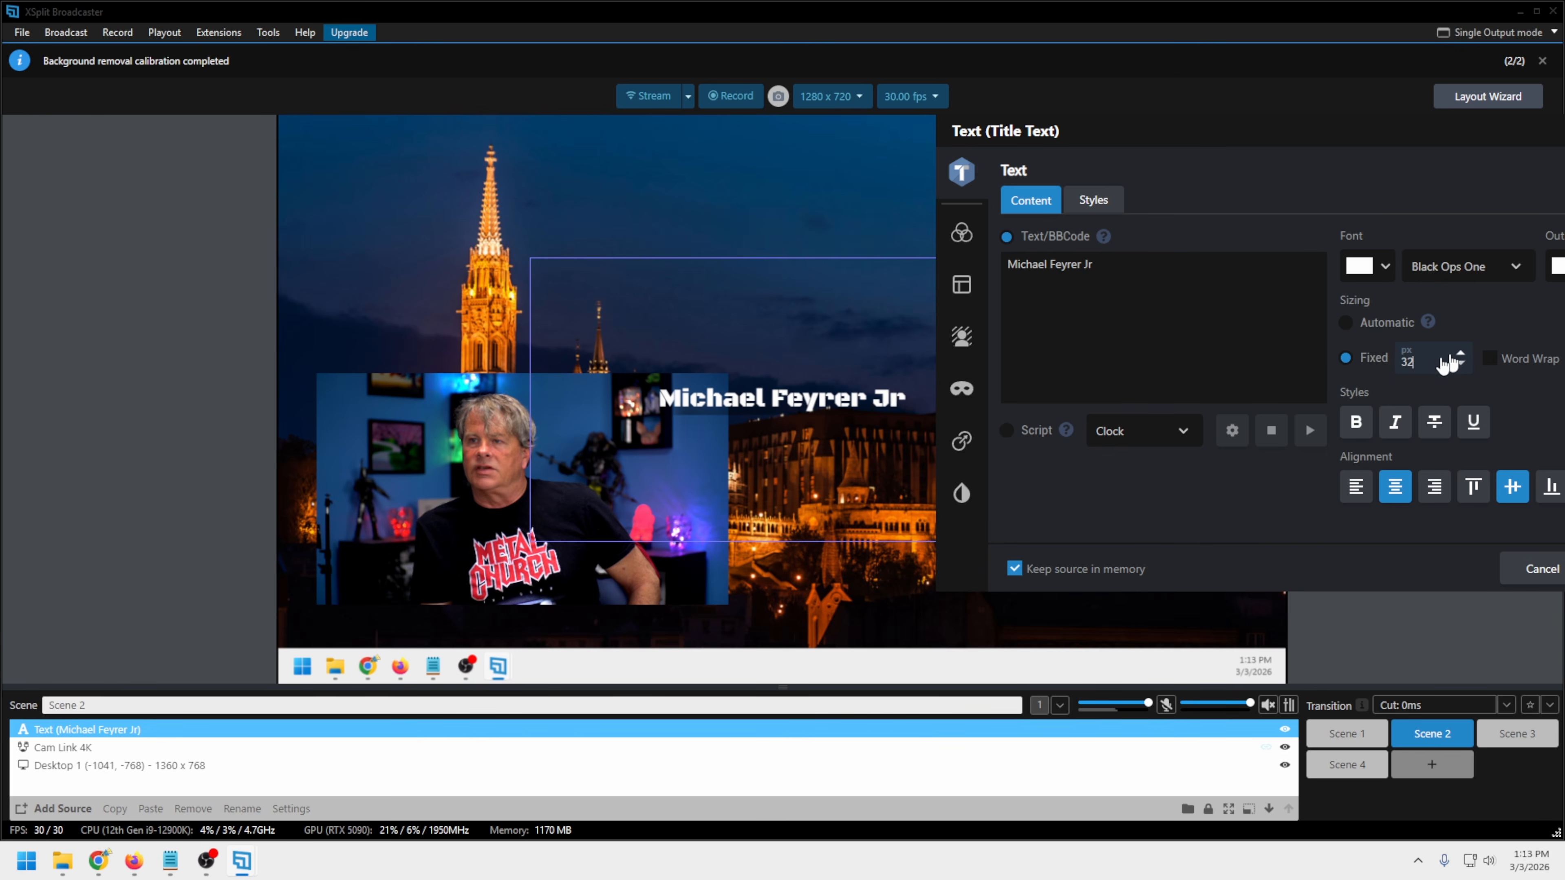
double_click(1407, 362)
text(61)
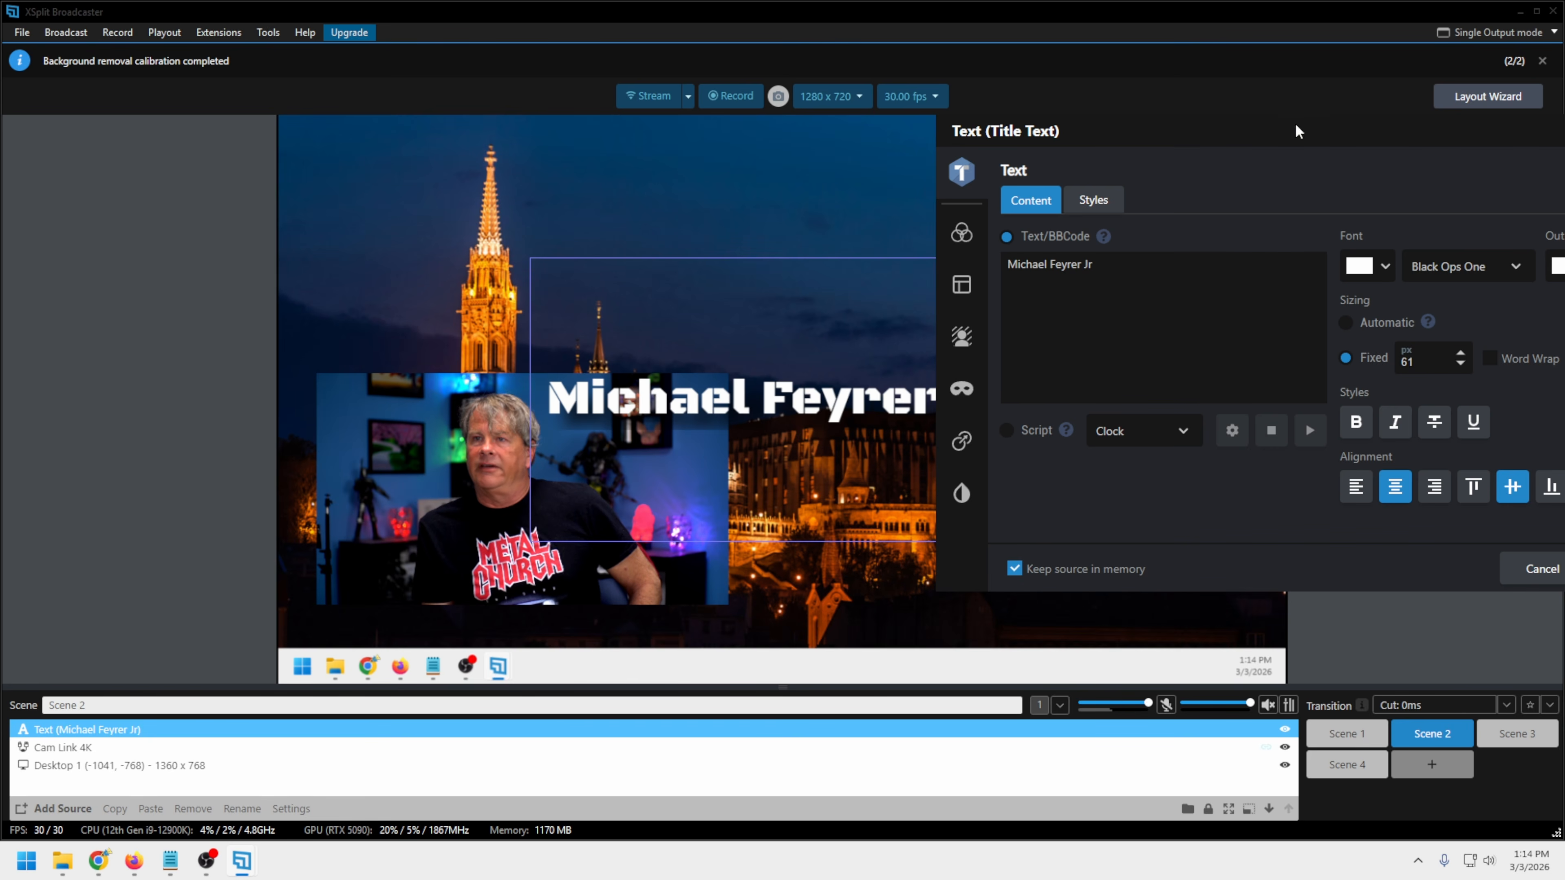
Color the title text red, give it a 1 px white outline, and accept the text settings
drag(1296, 131, 1115, 133)
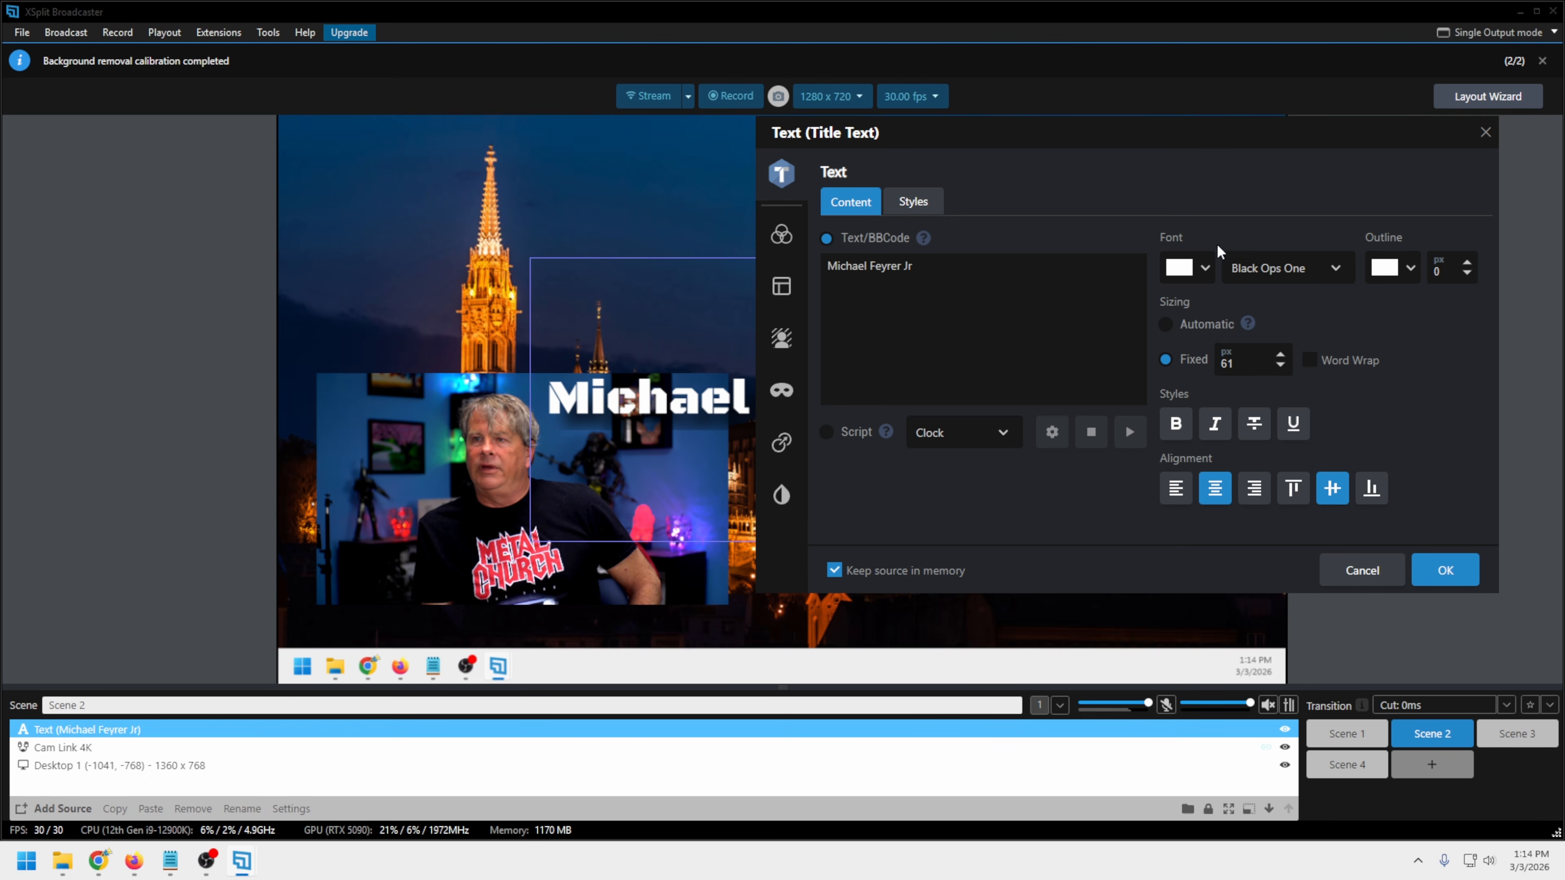
click(1188, 278)
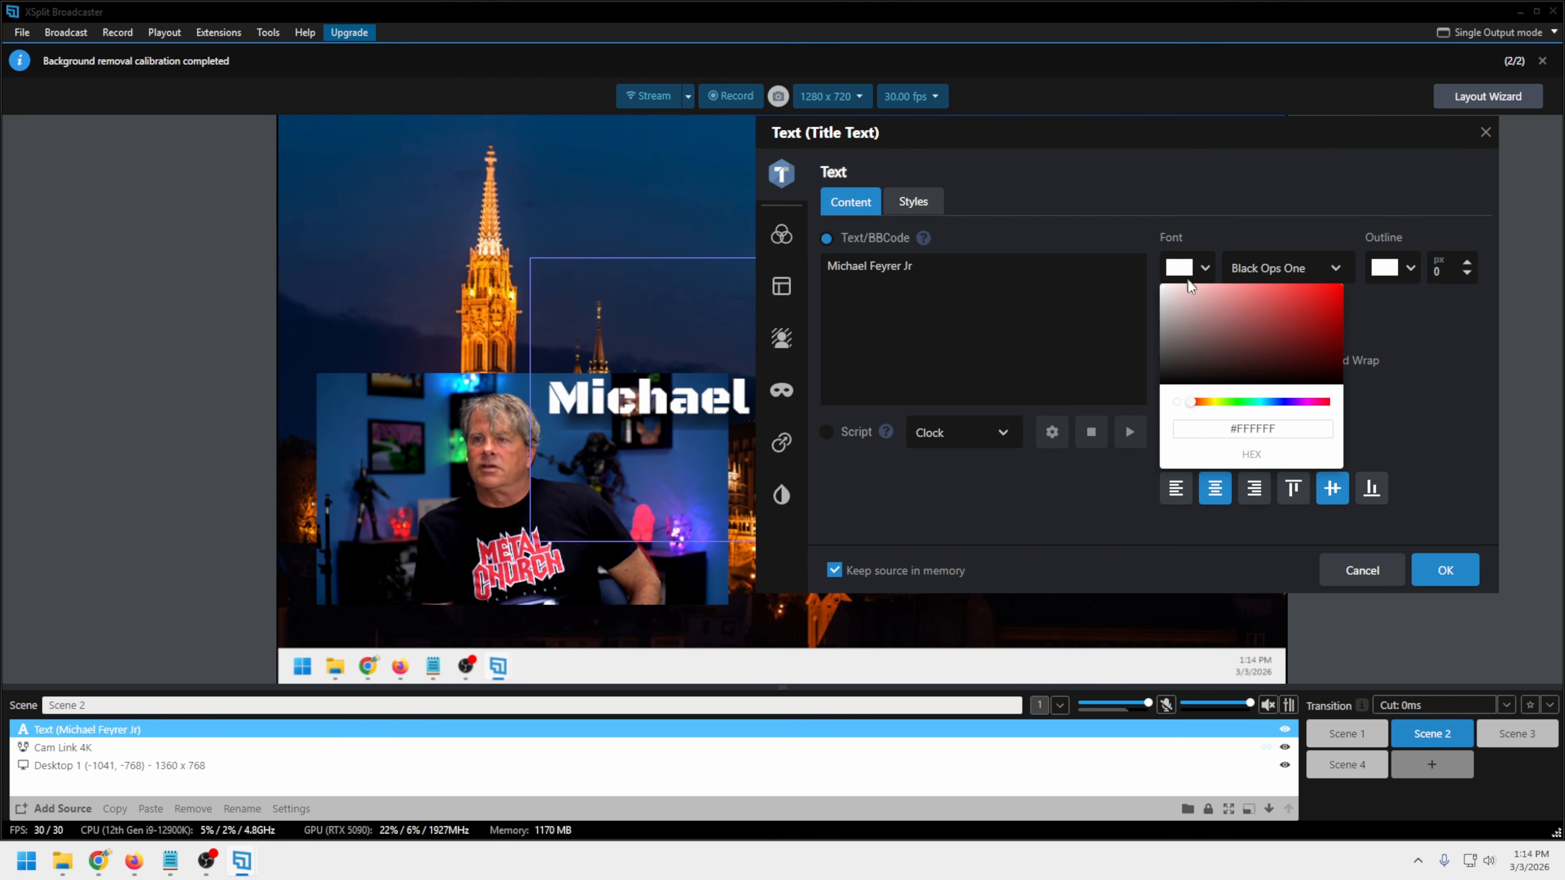
click(1240, 320)
click(1402, 272)
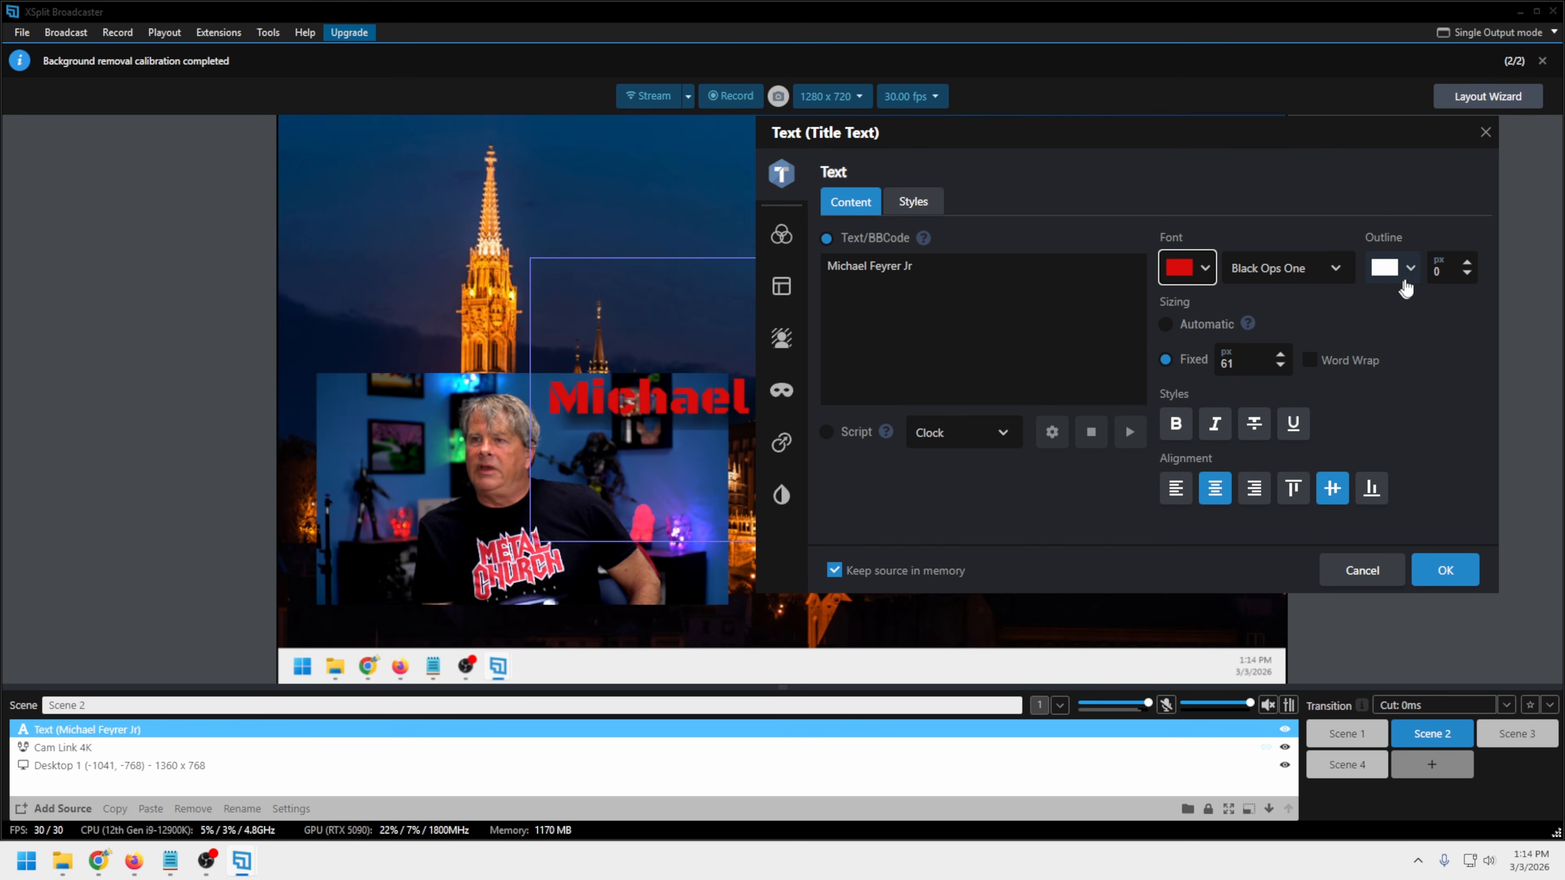
click(1468, 263)
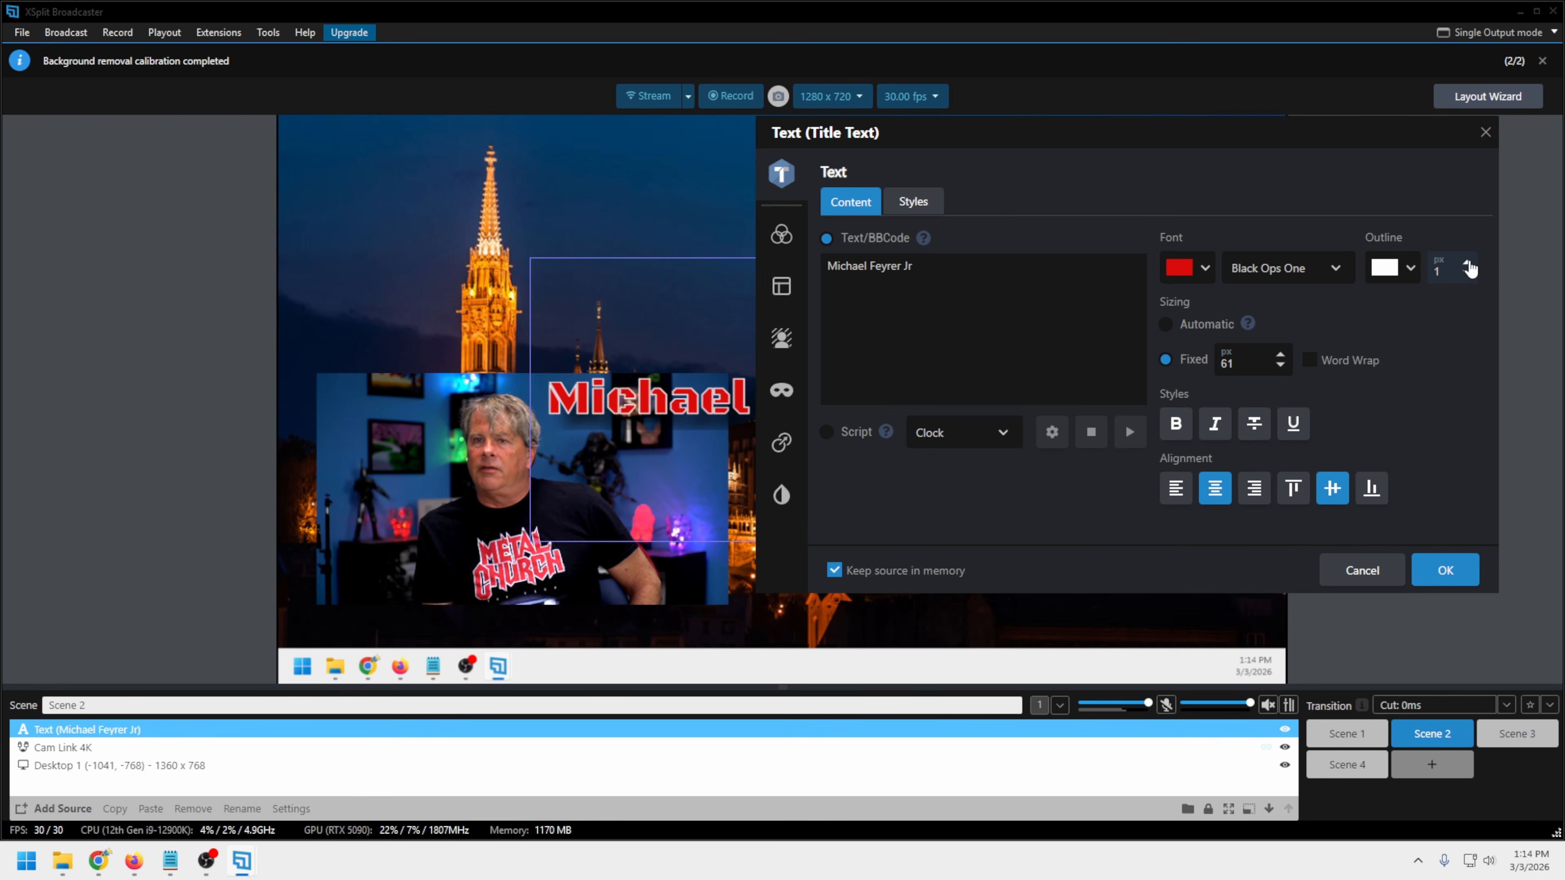
click(1446, 570)
Move the title text into the sky at the upper right of the Scene 2 canvas, and check its settings again
drag(845, 409, 987, 233)
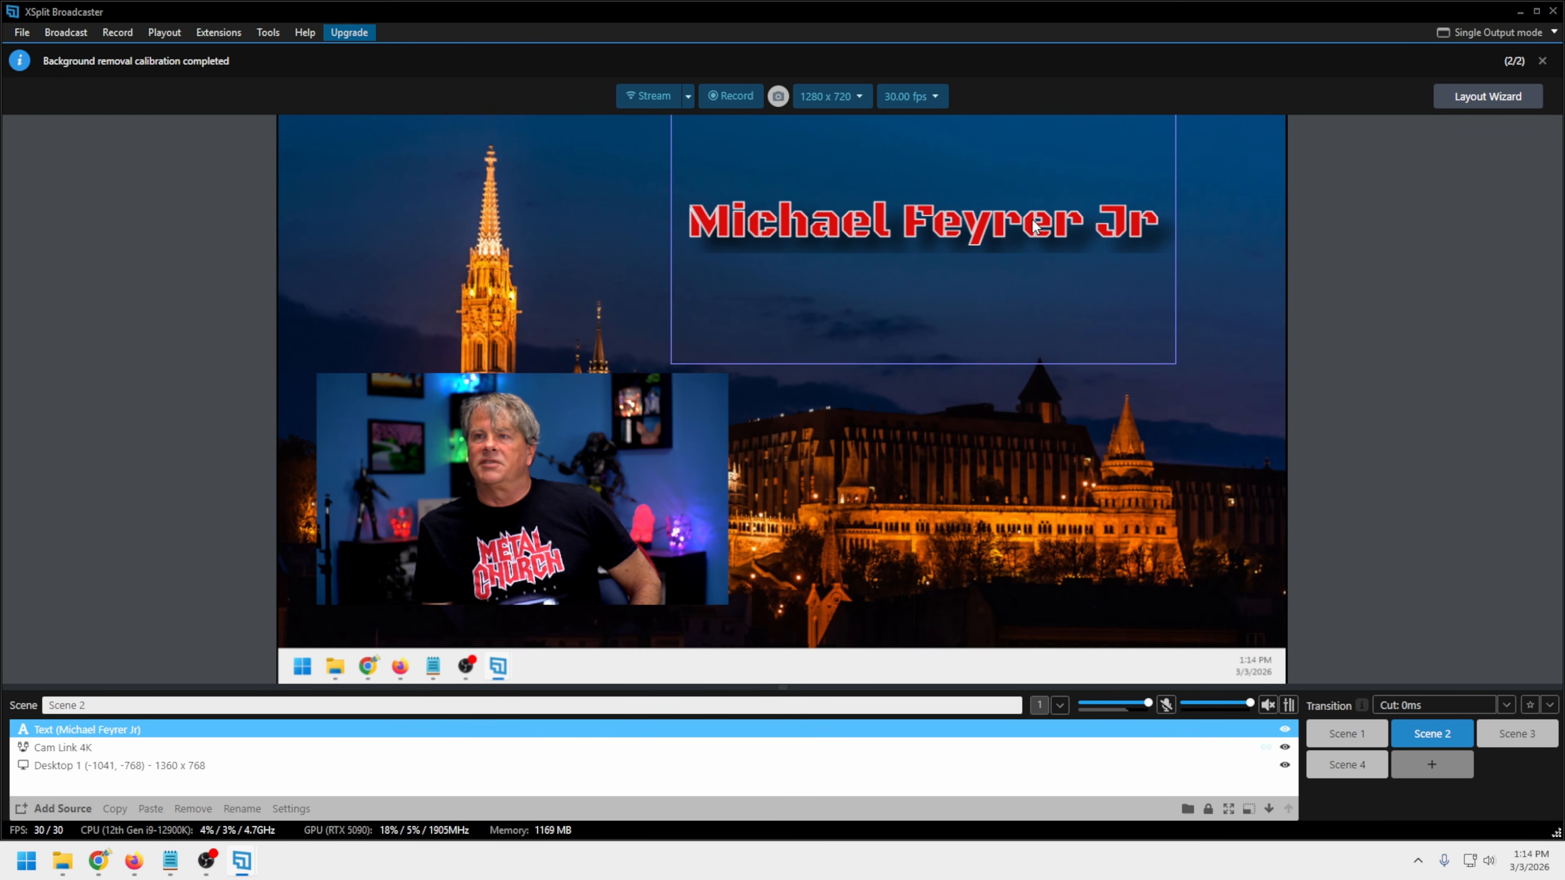
double_click(1041, 231)
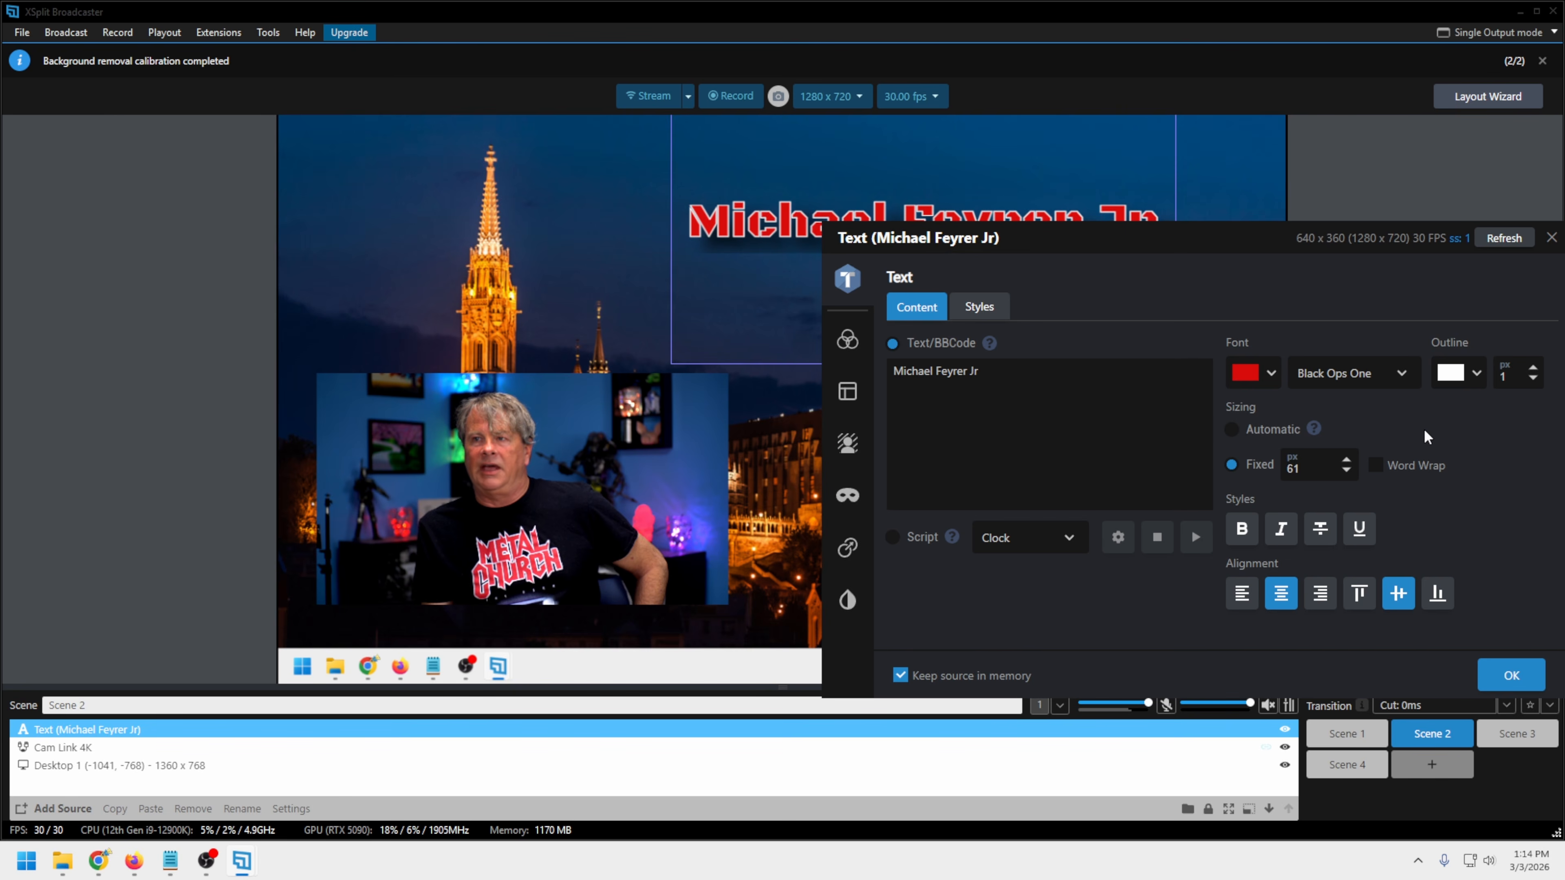
click(1550, 241)
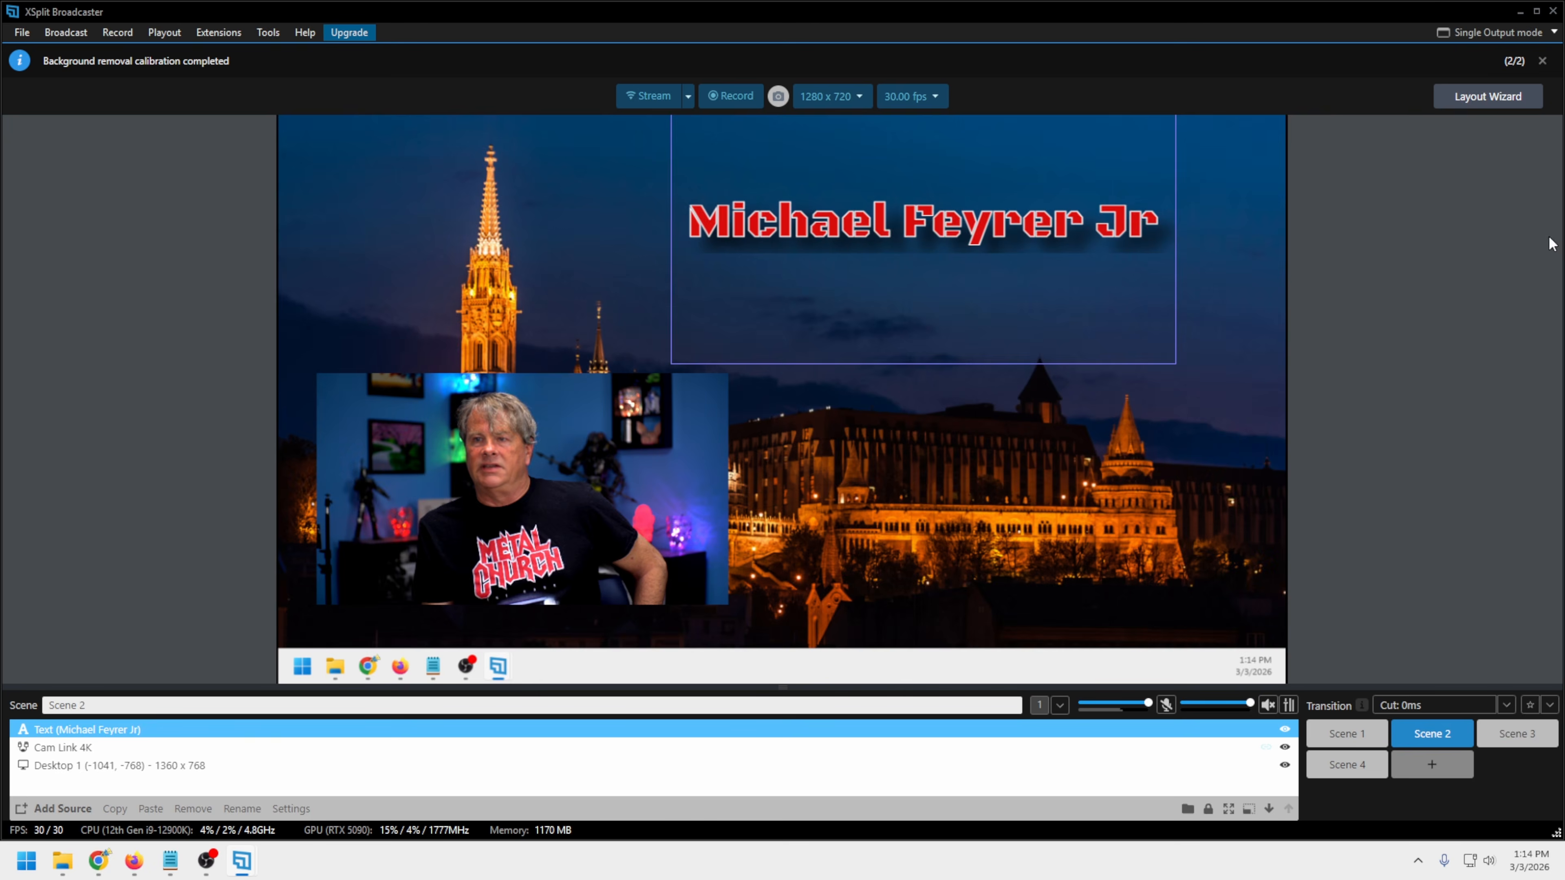
Switch back and forth between Scene 1 and Scene 2 to preview the Cut transition, ending on Scene 1
click(1348, 743)
click(1433, 737)
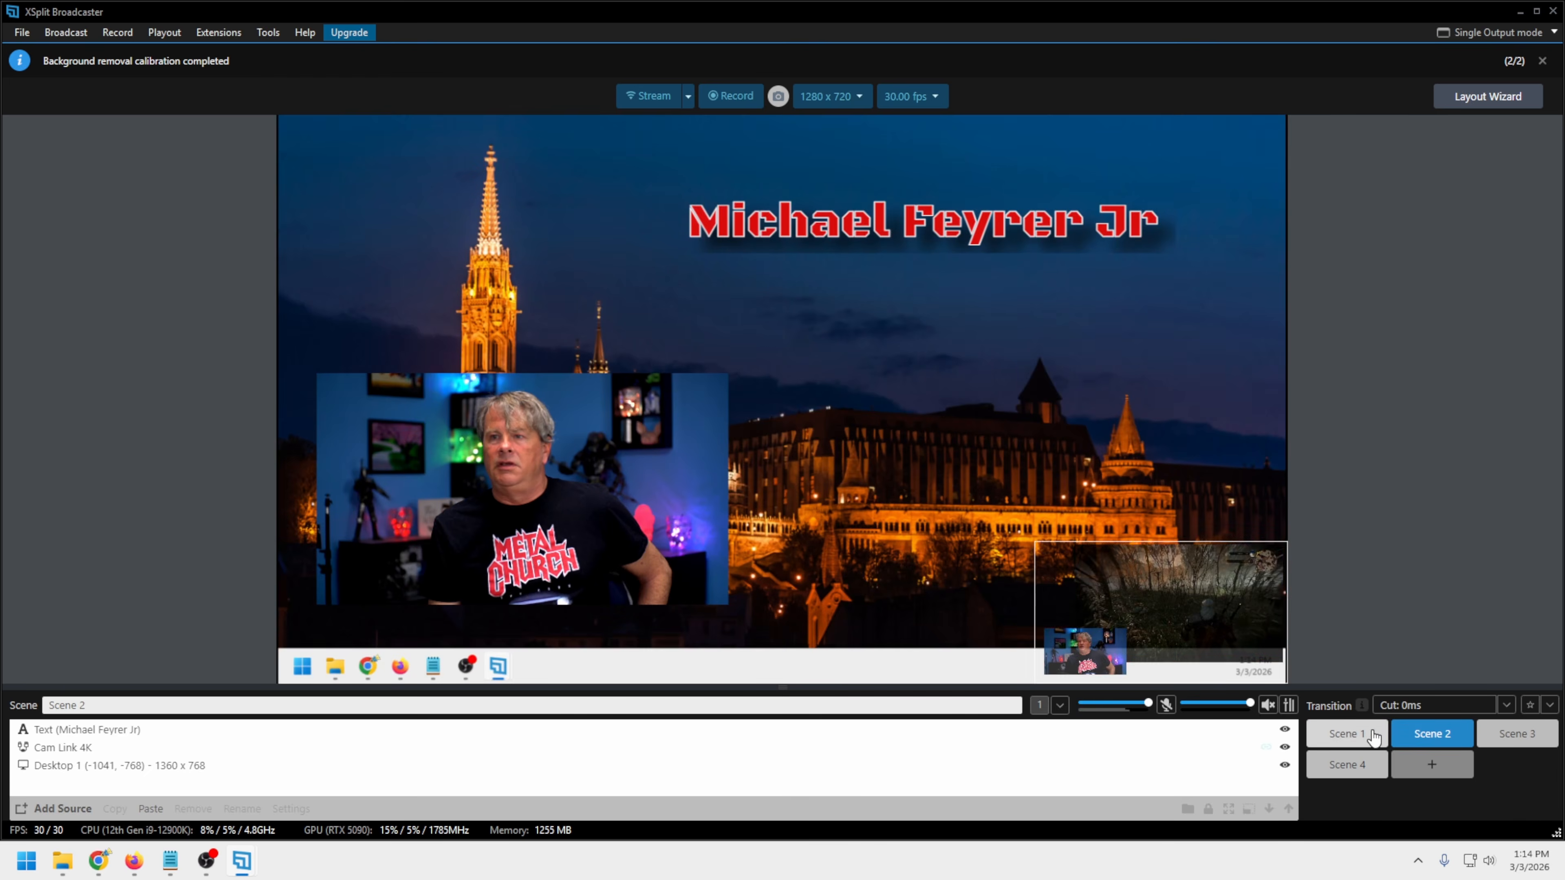
click(1350, 740)
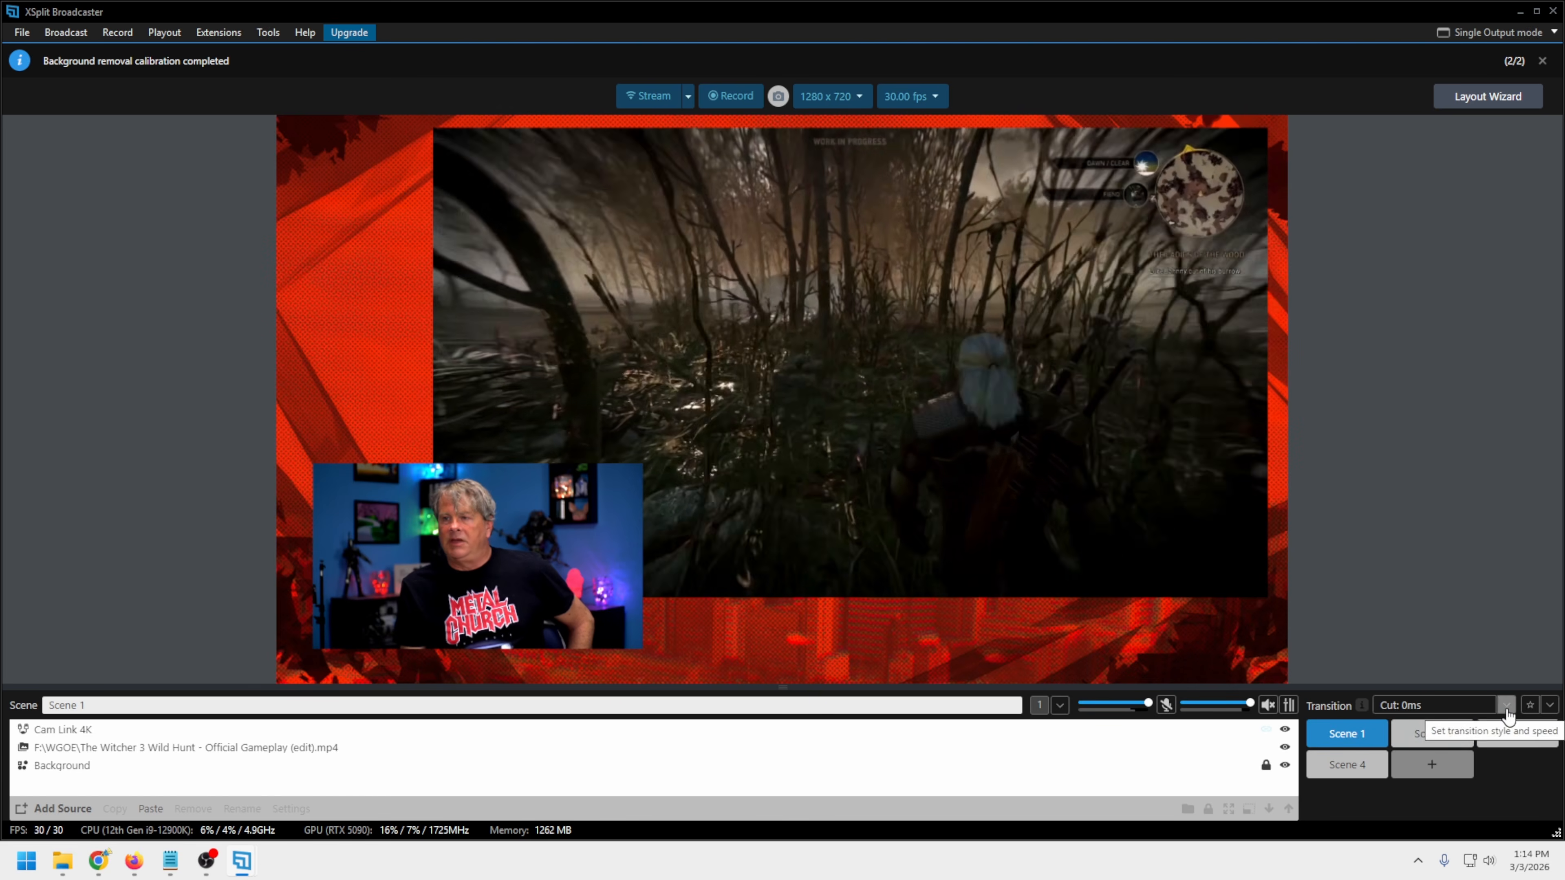
Try the Collapse scene transition by switching between Scene 1 and Scene 2
click(1506, 705)
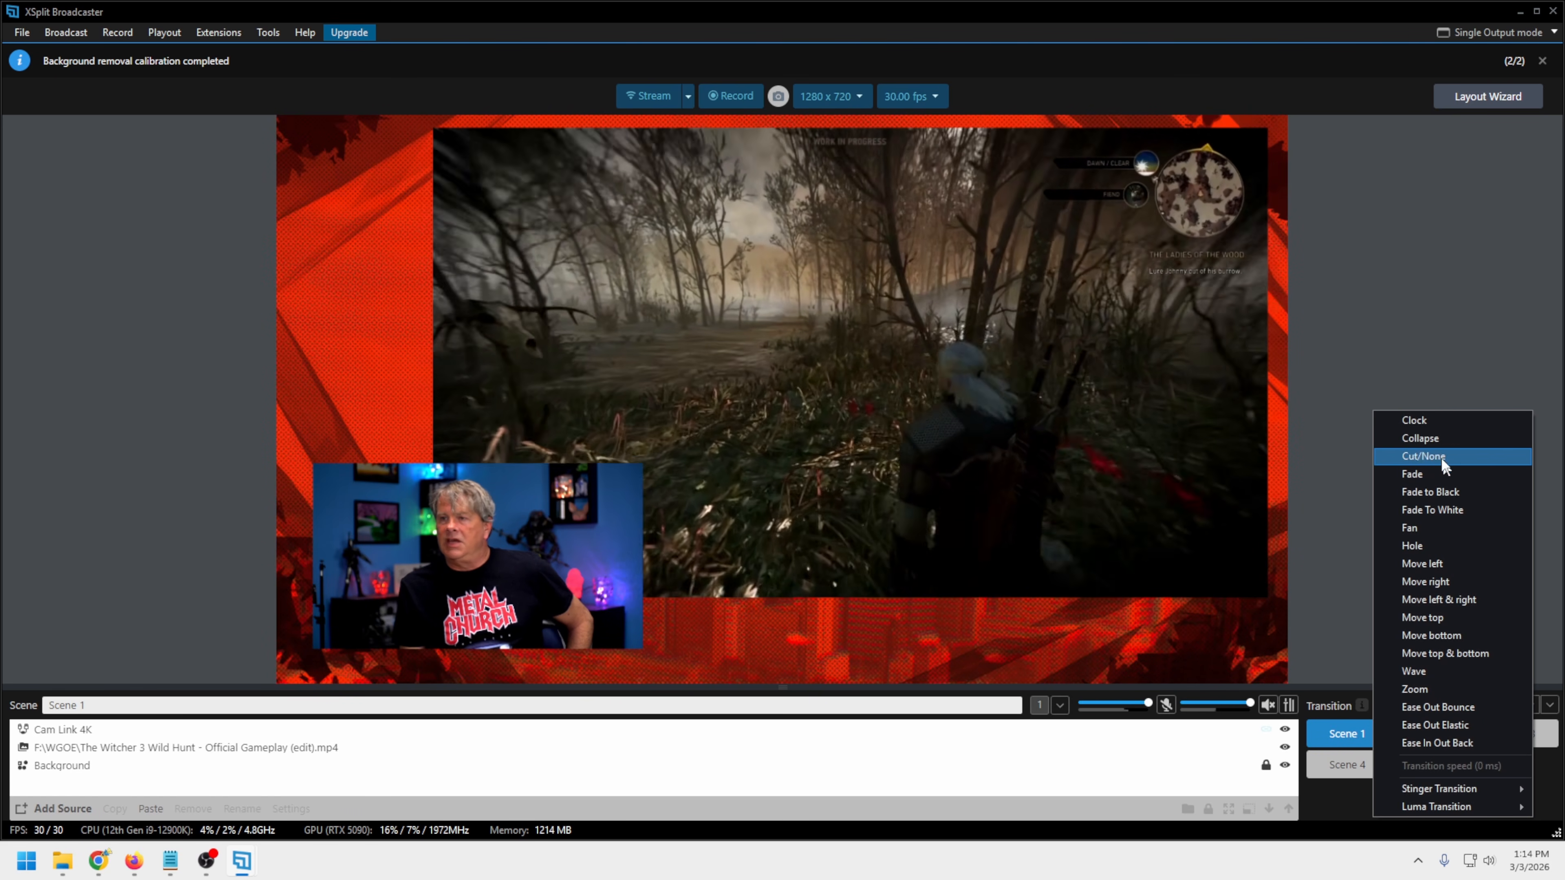
click(1426, 438)
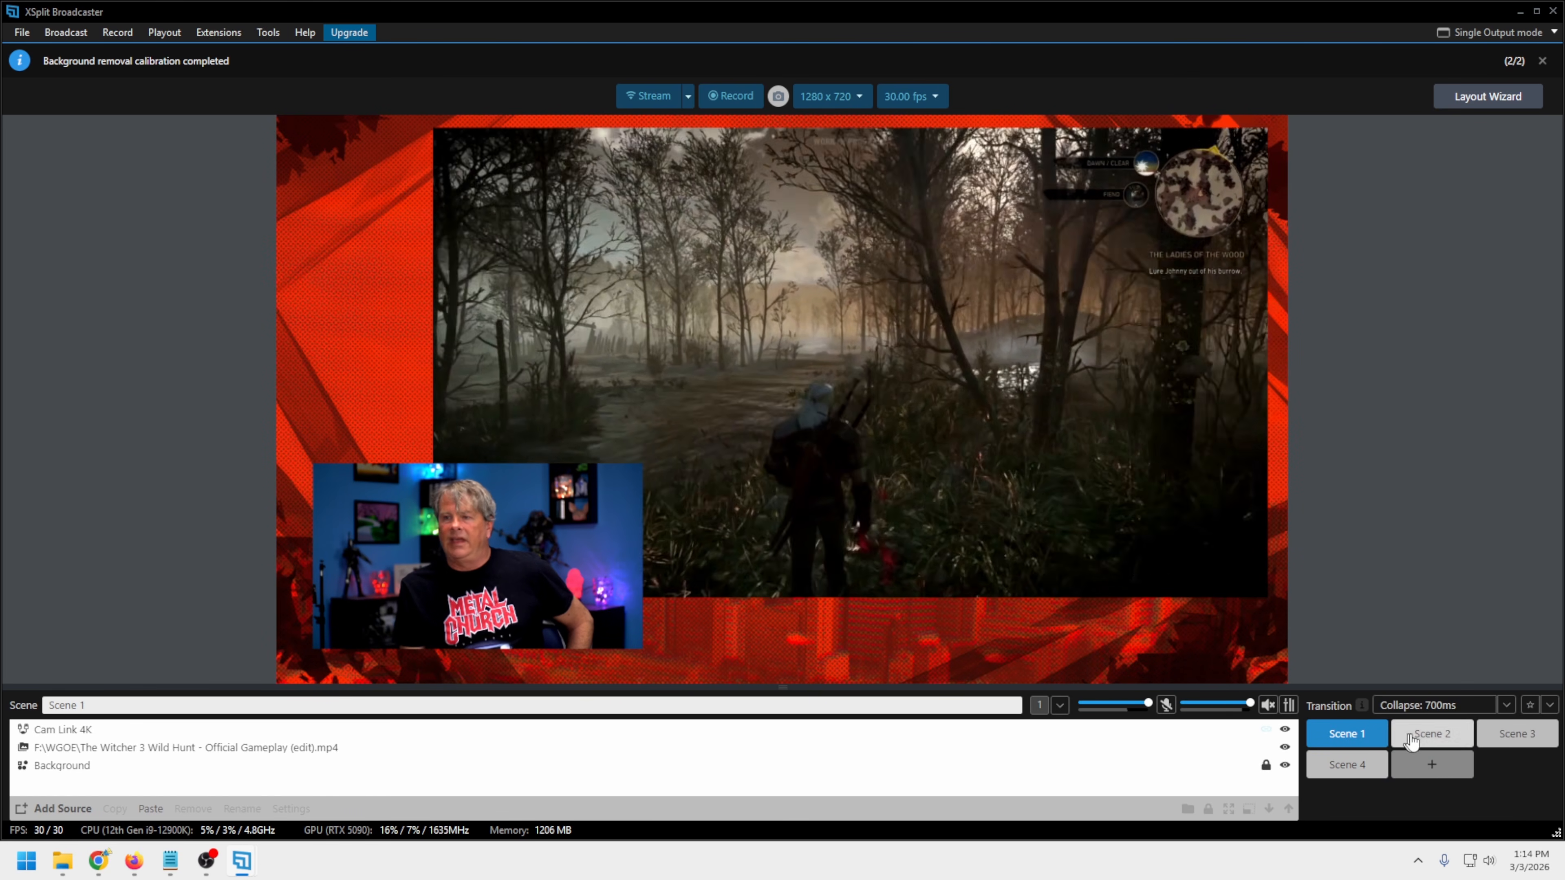
click(1432, 735)
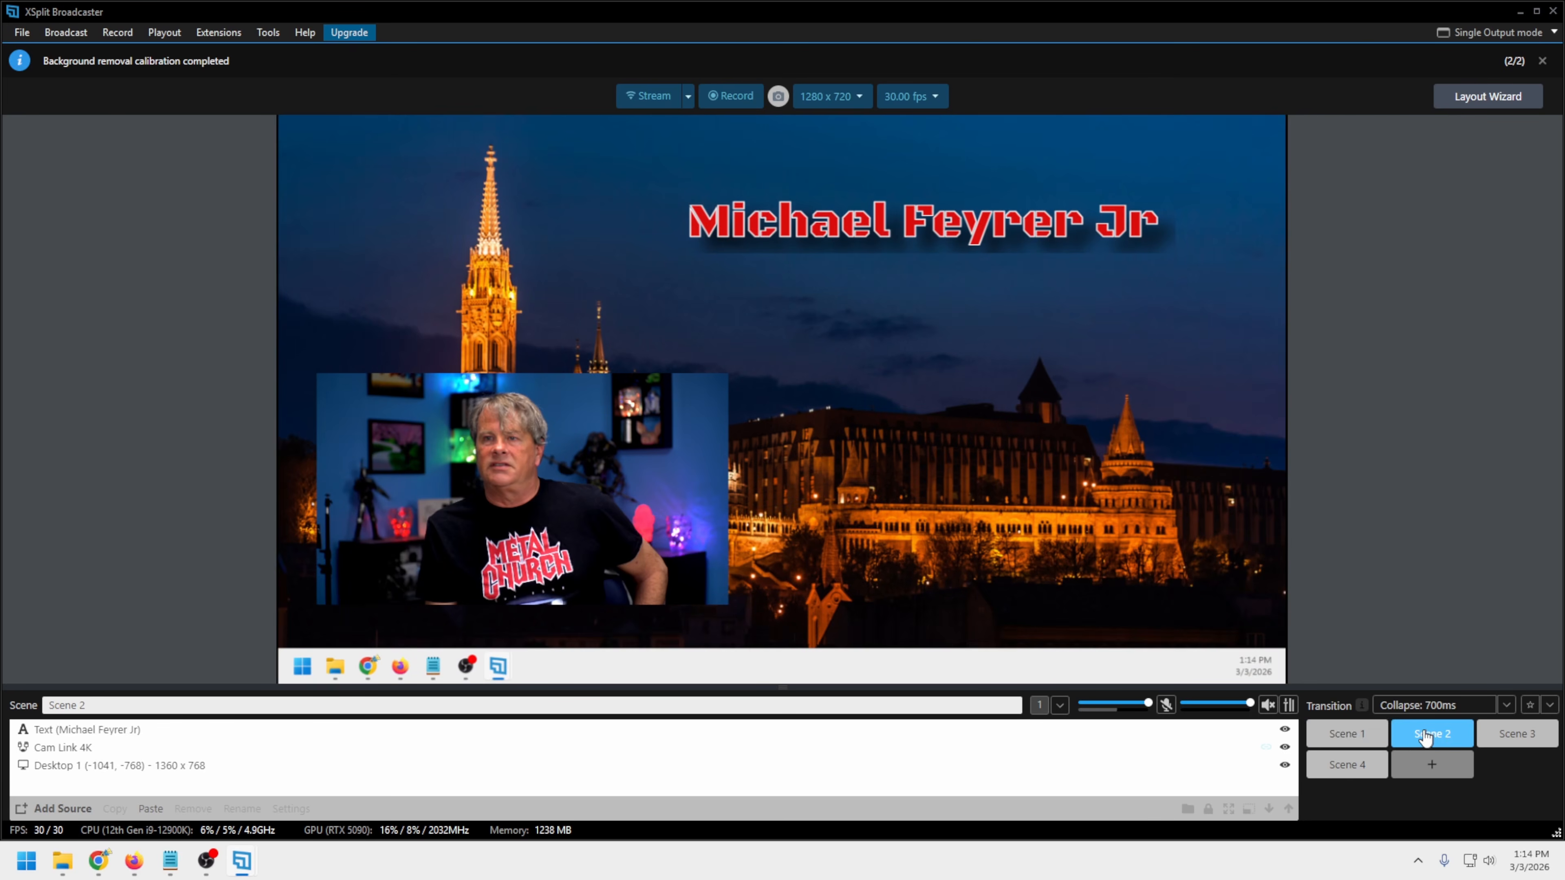
click(1348, 740)
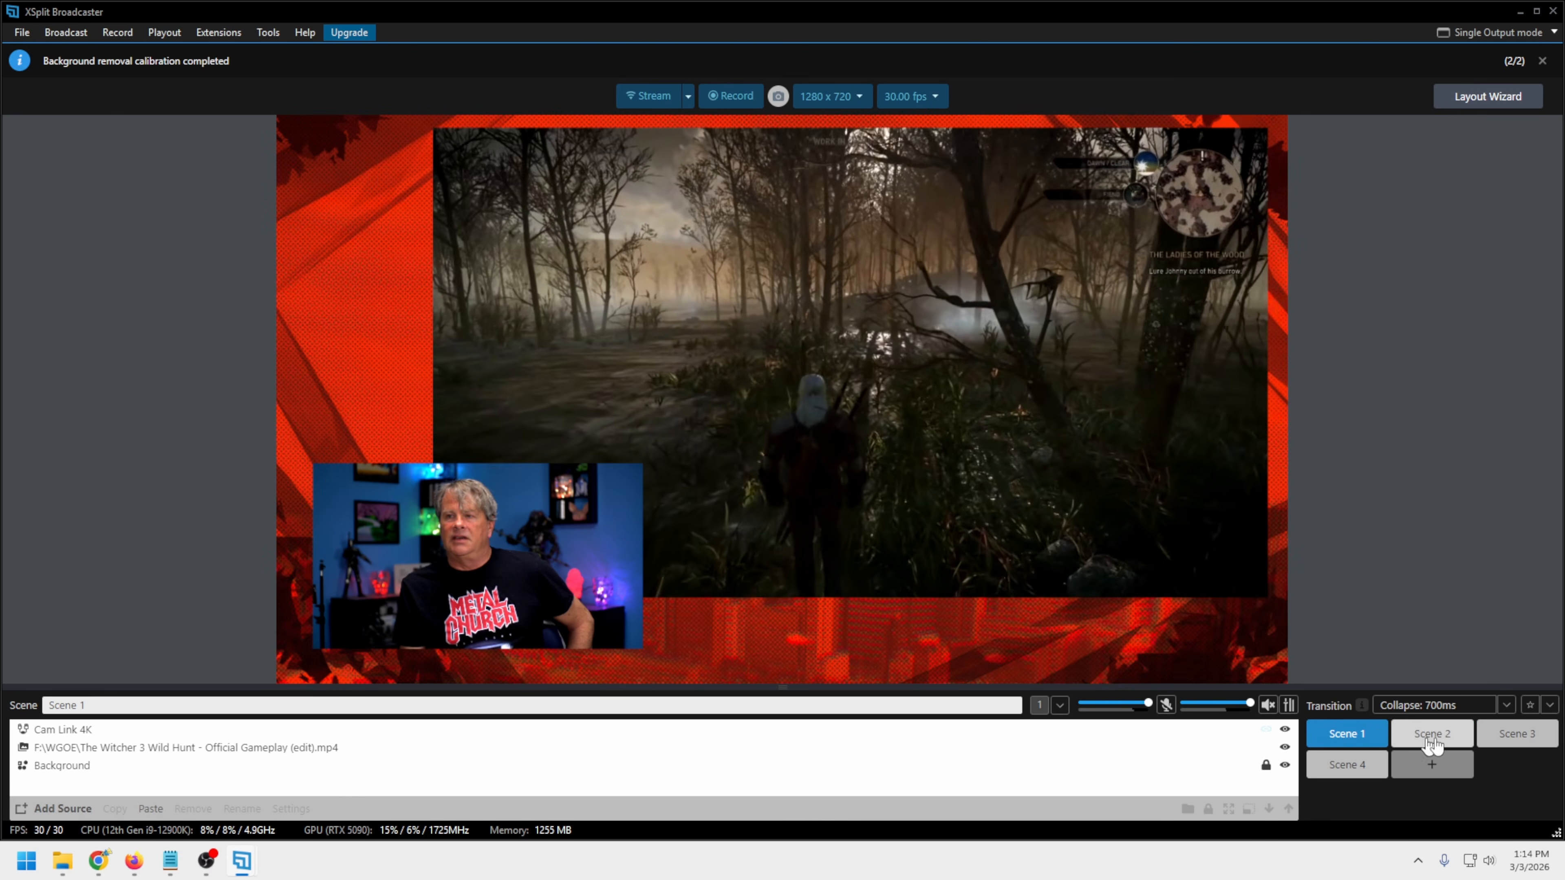
click(1432, 733)
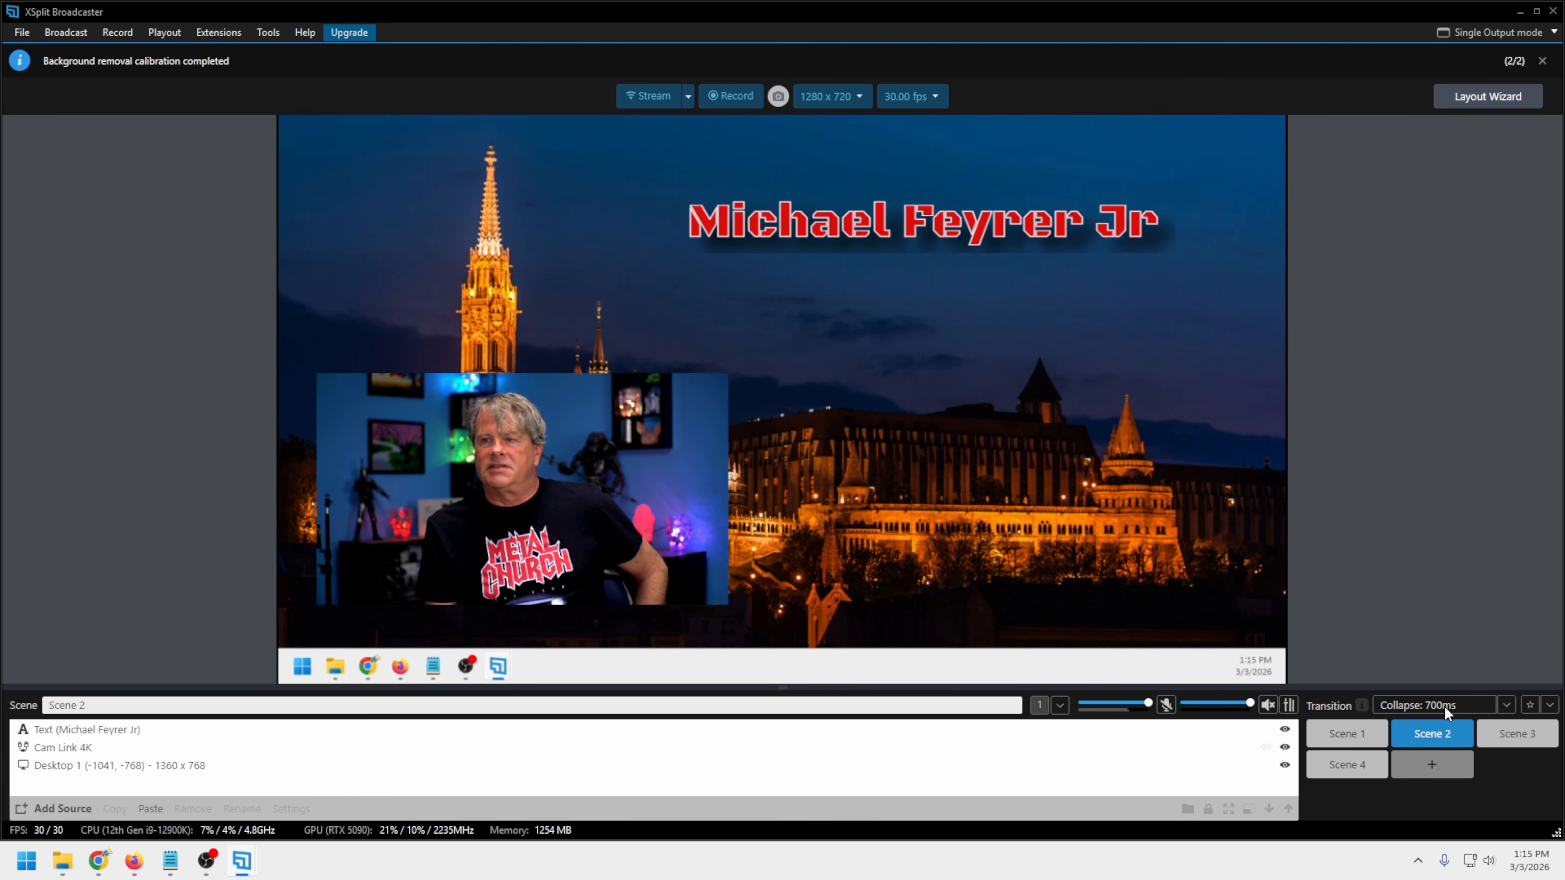
Try the Clock scene transition by switching between Scene 2 and Scene 1
click(1444, 706)
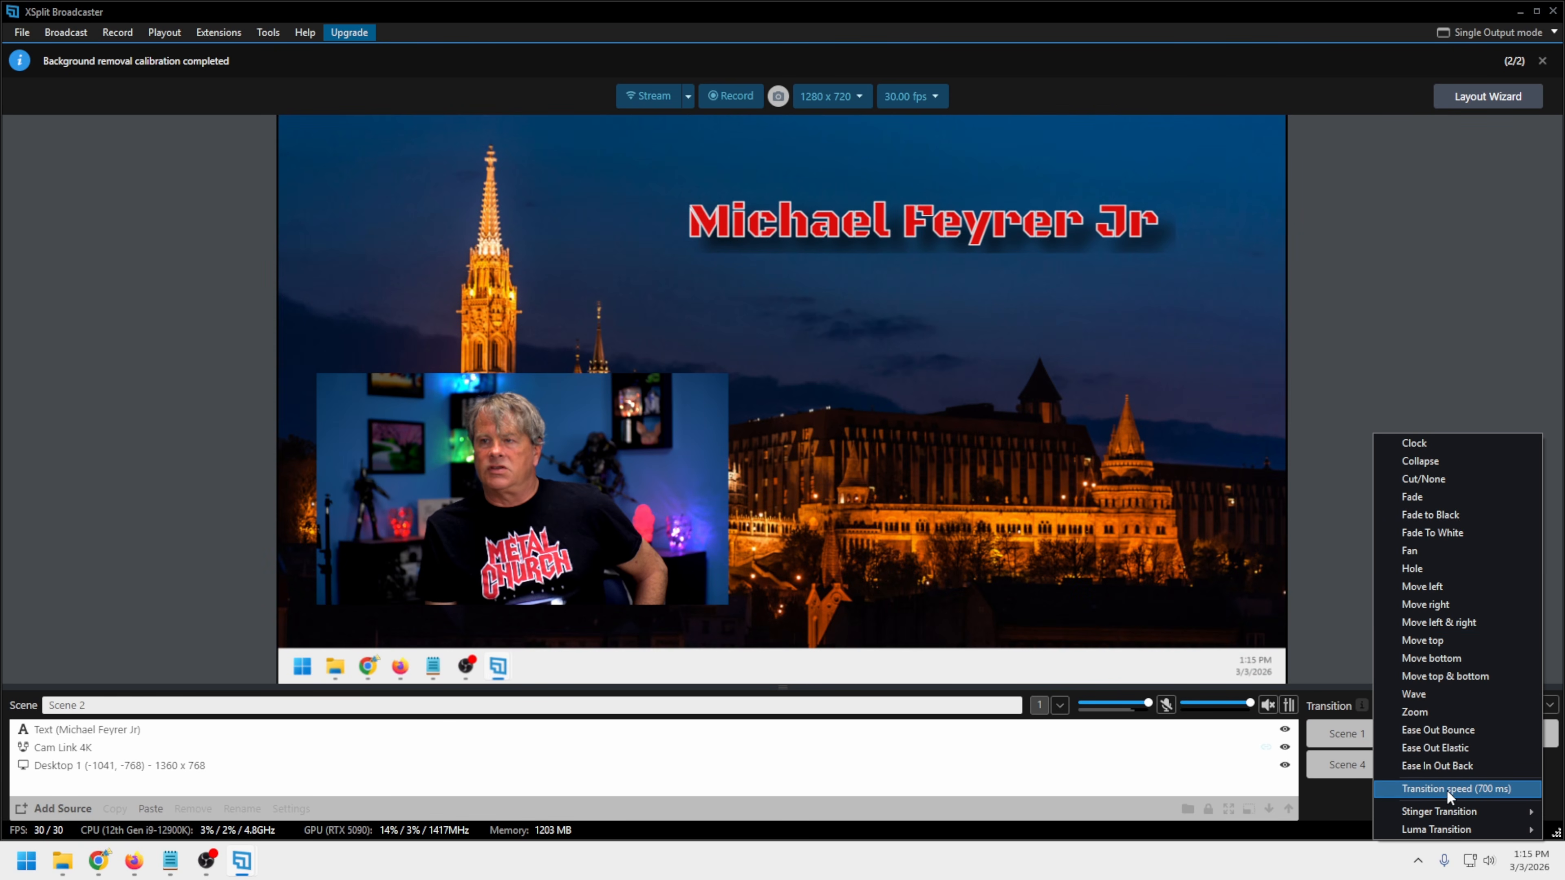
click(1420, 443)
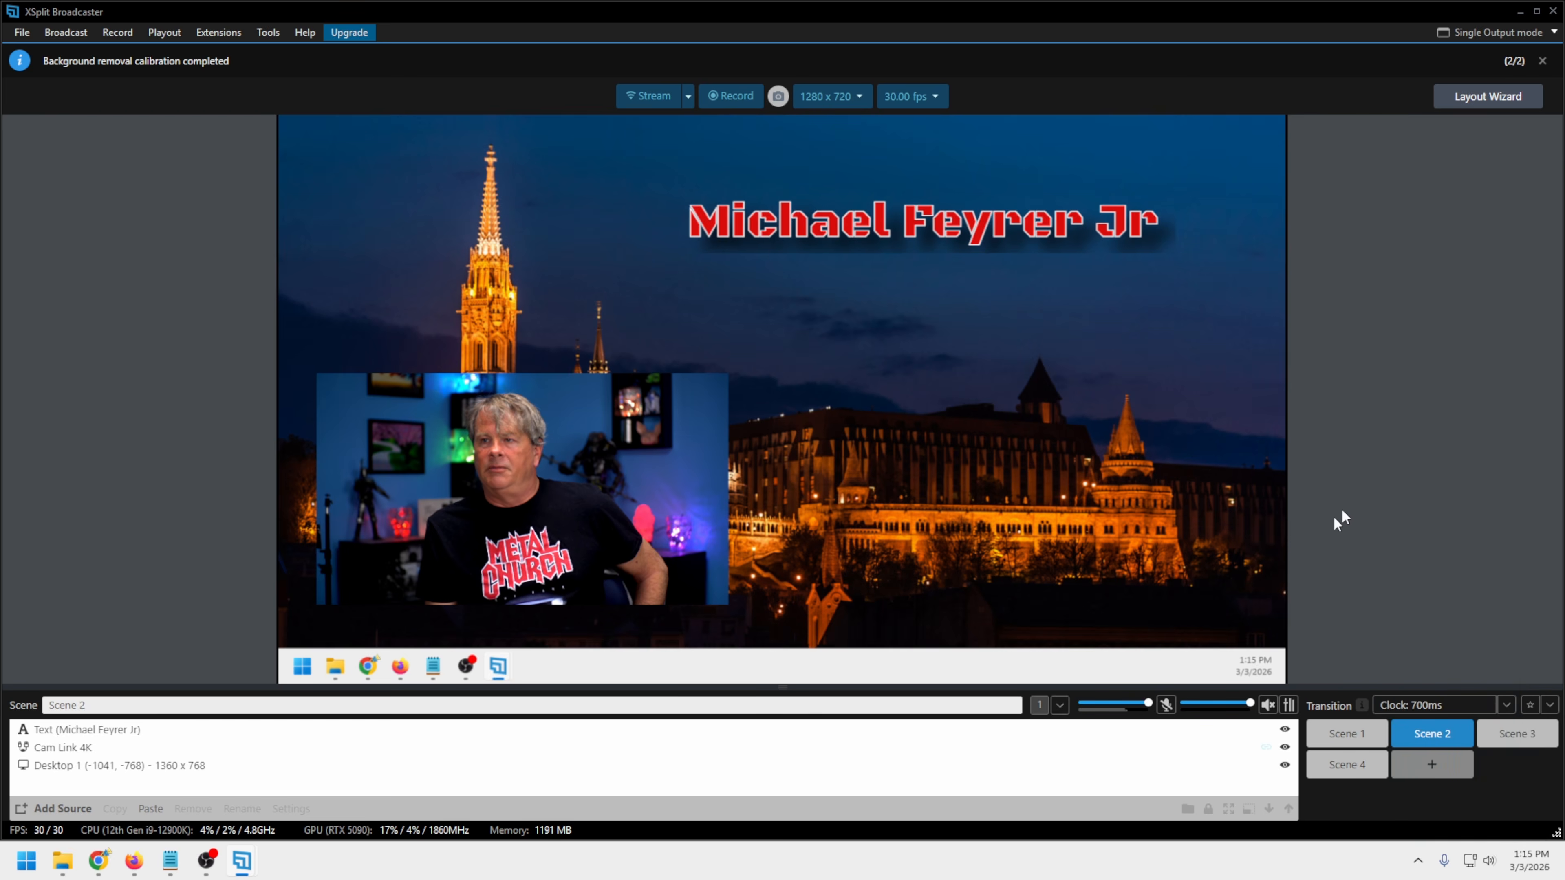
click(1349, 735)
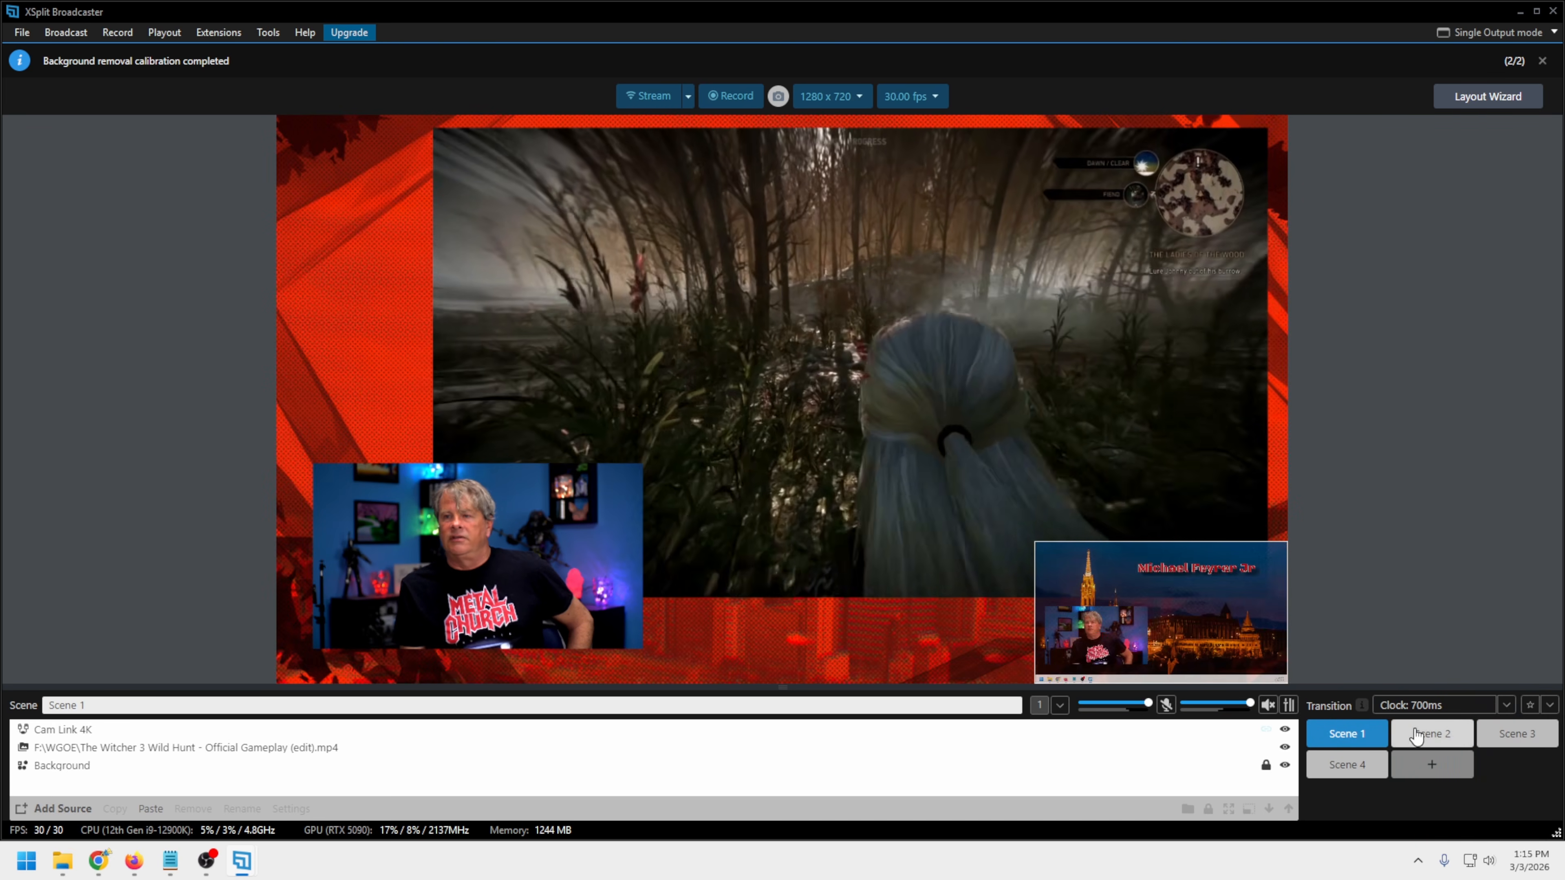
click(1416, 737)
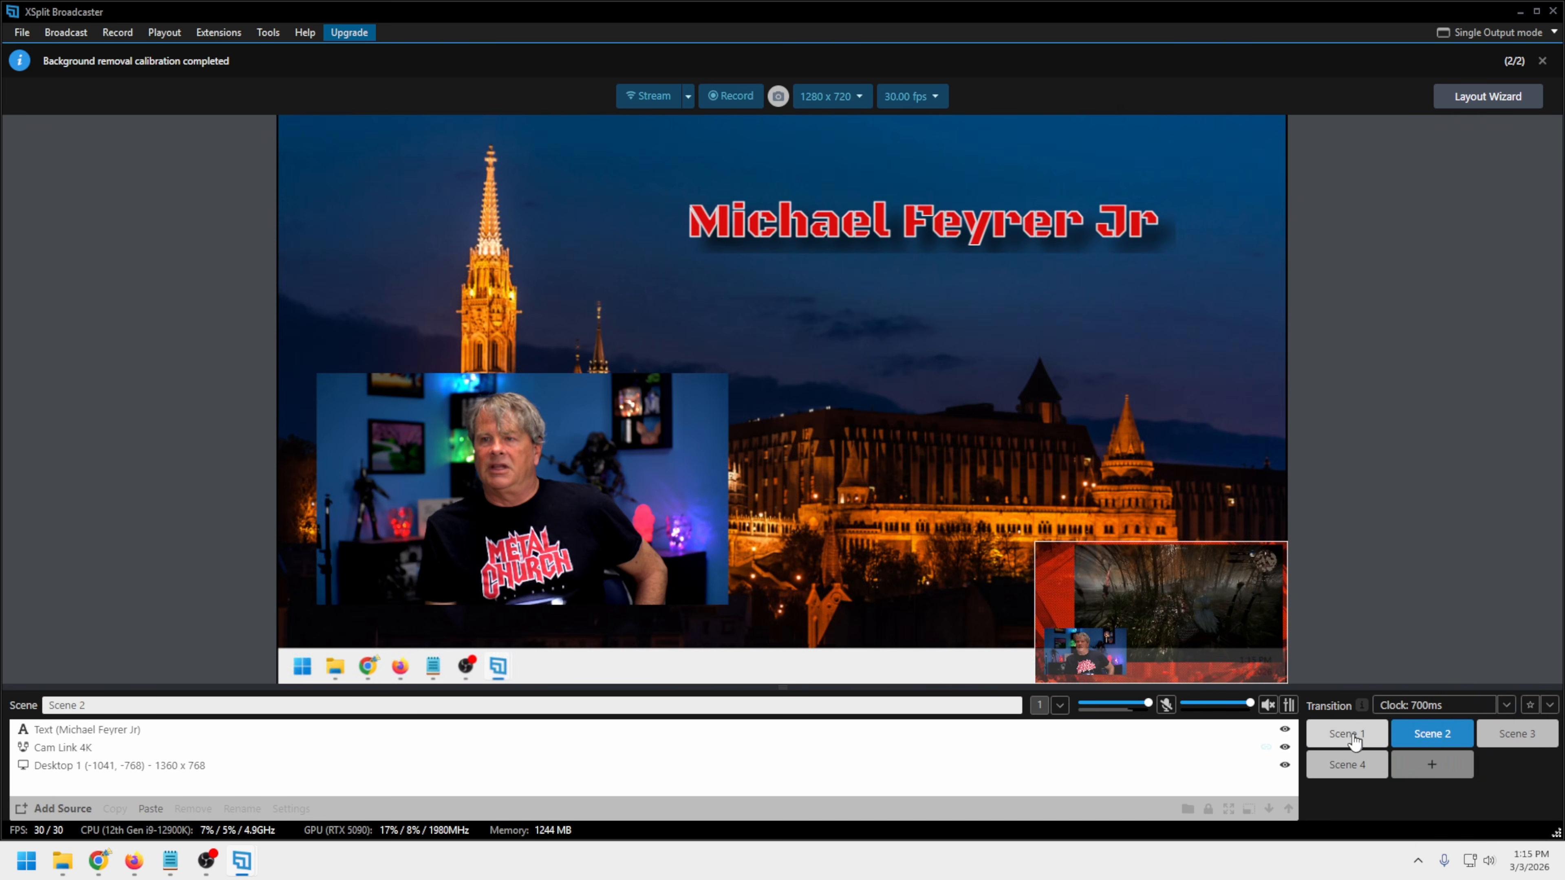
click(1354, 740)
Try the Fan scene transition by switching from Scene 1 to Scene 2
click(1417, 704)
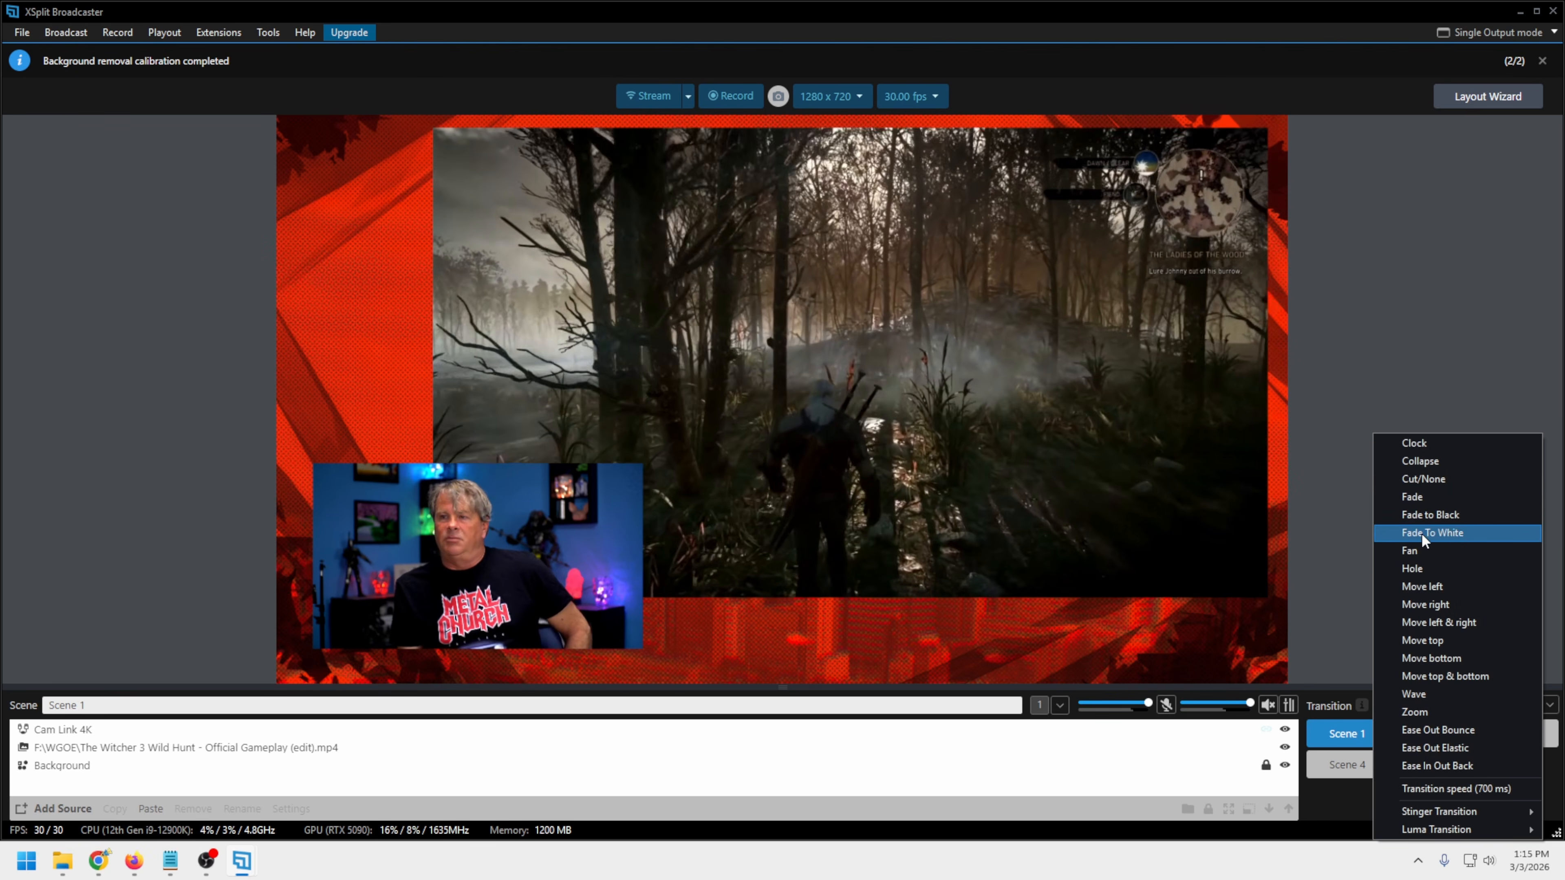
click(1443, 549)
click(1418, 734)
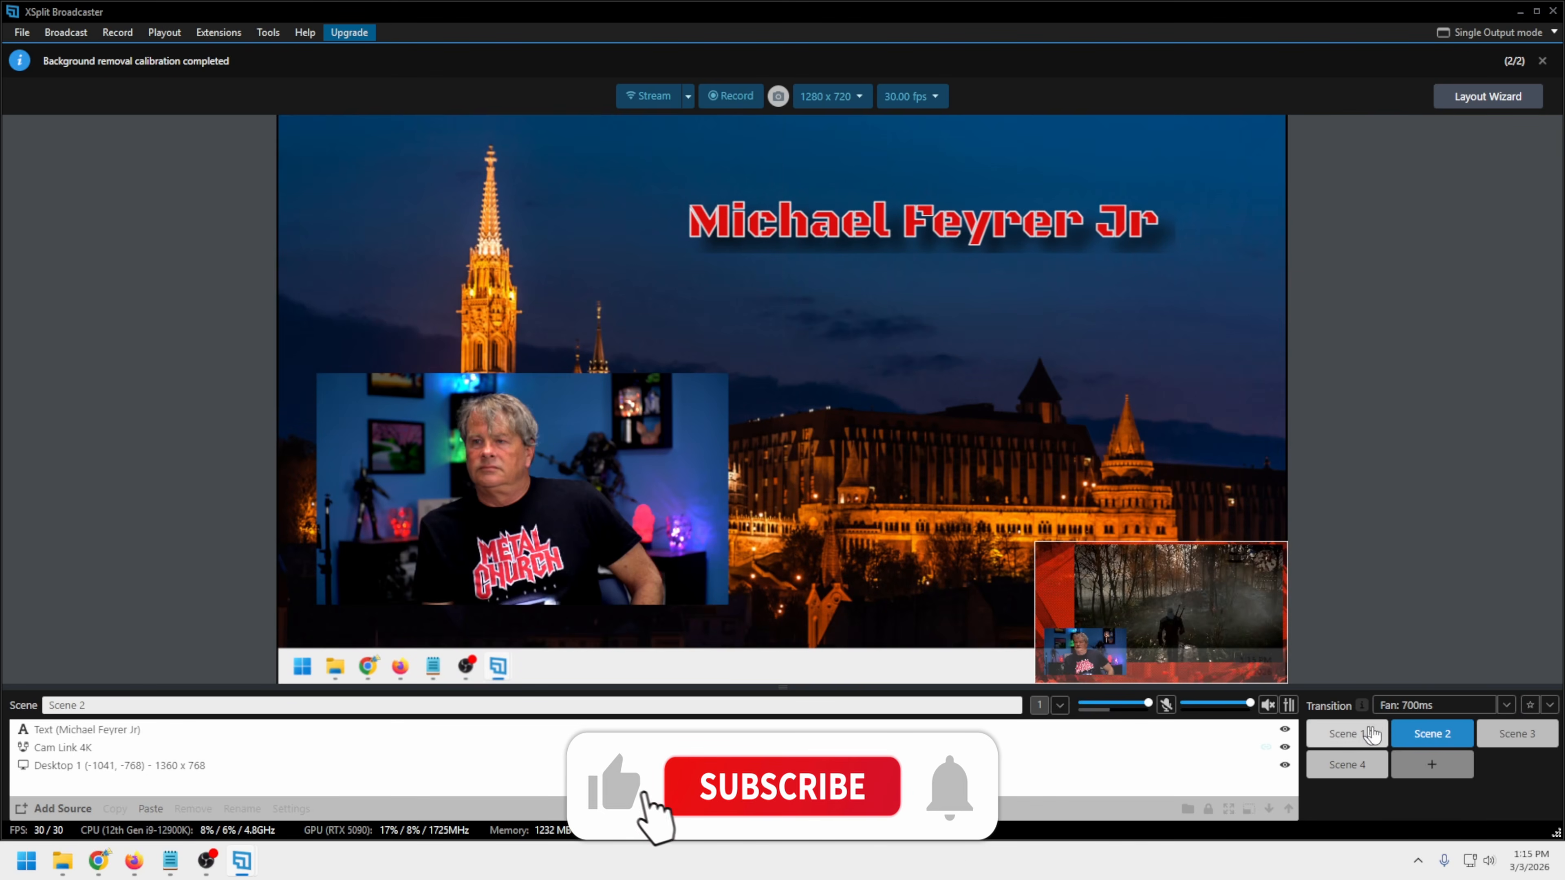
Try the Move left scene transition by switching to Scene 1 and back to Scene 2
click(1424, 705)
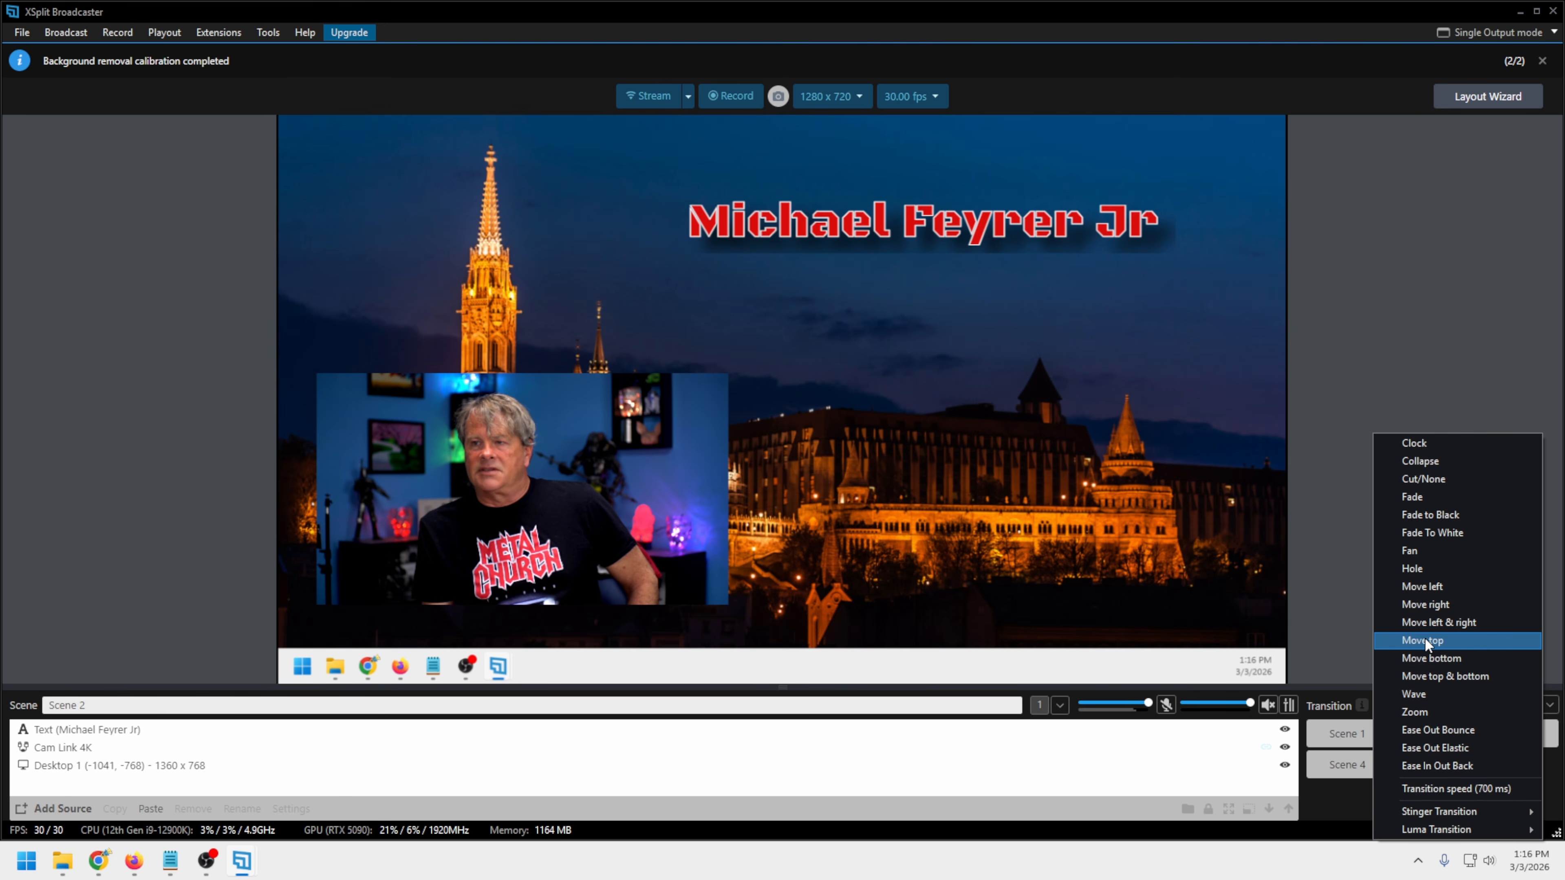
click(1415, 712)
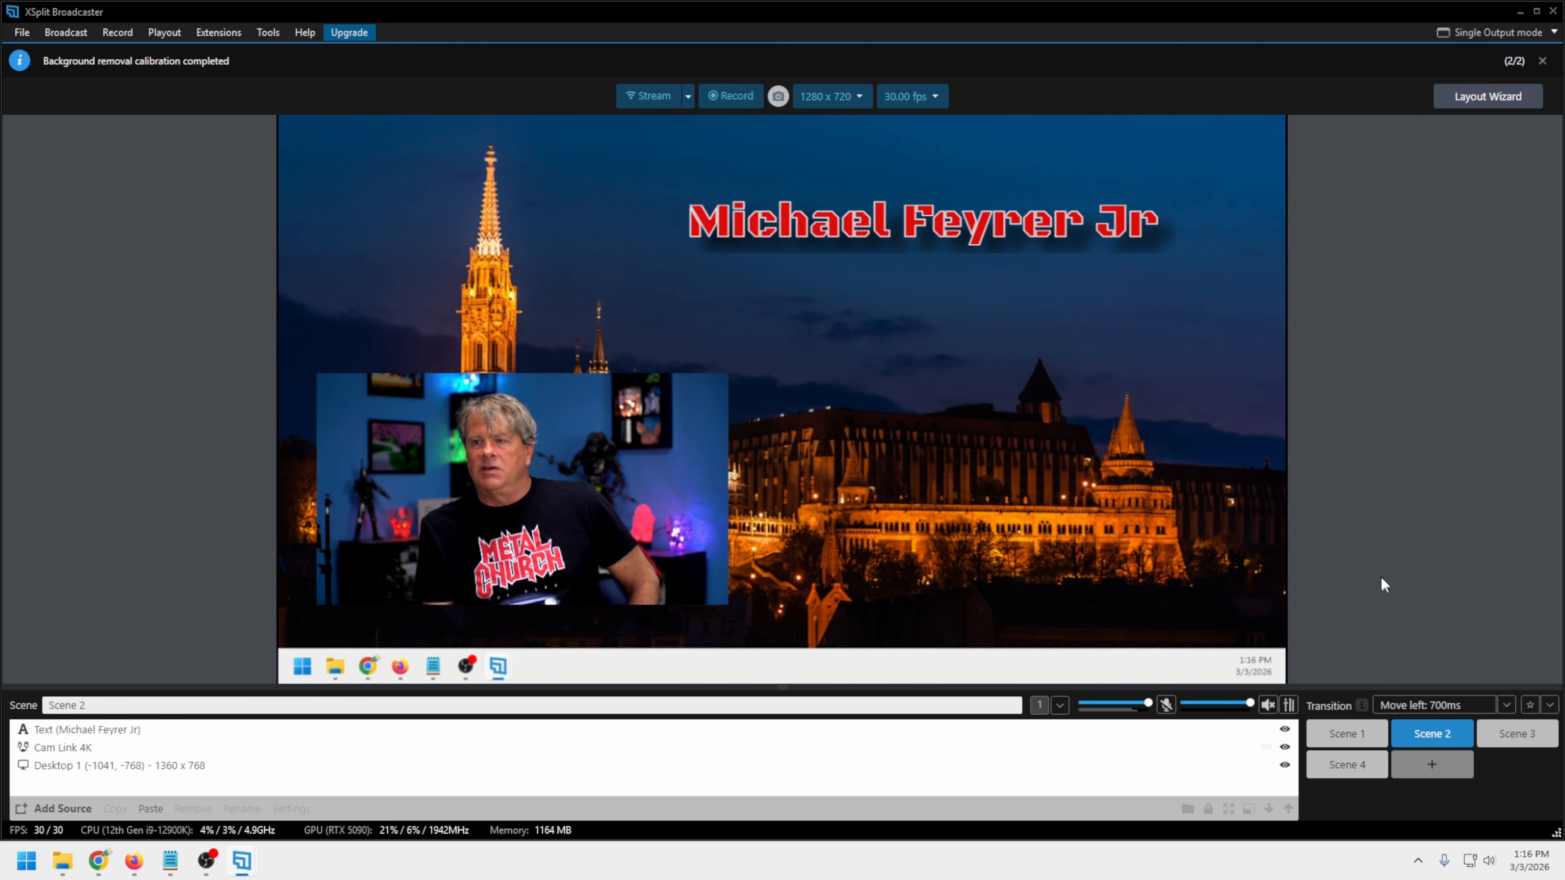
click(1351, 749)
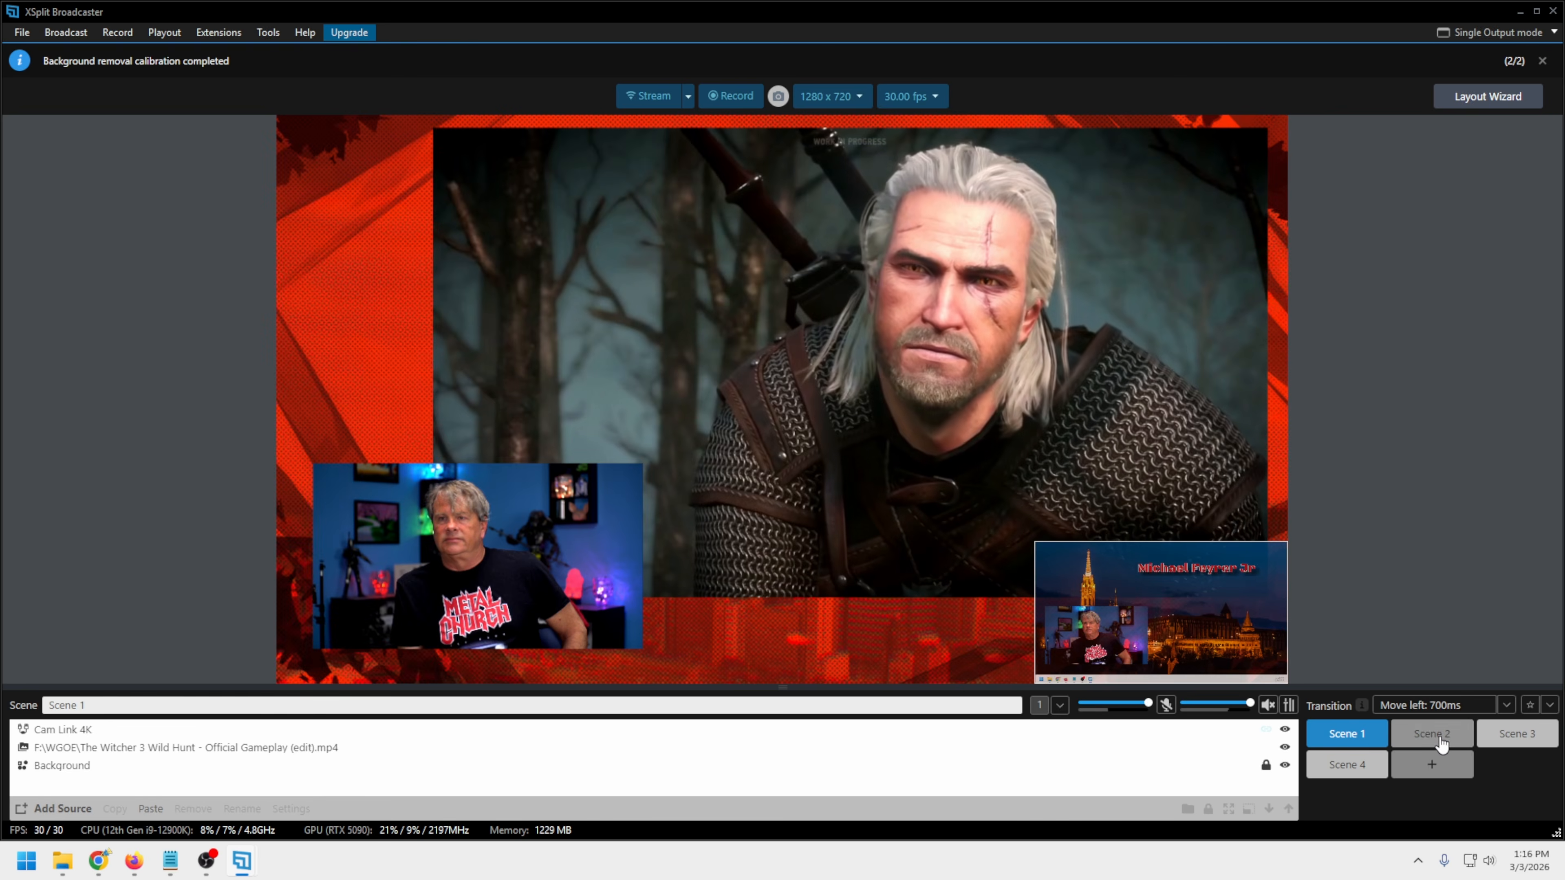
click(1442, 745)
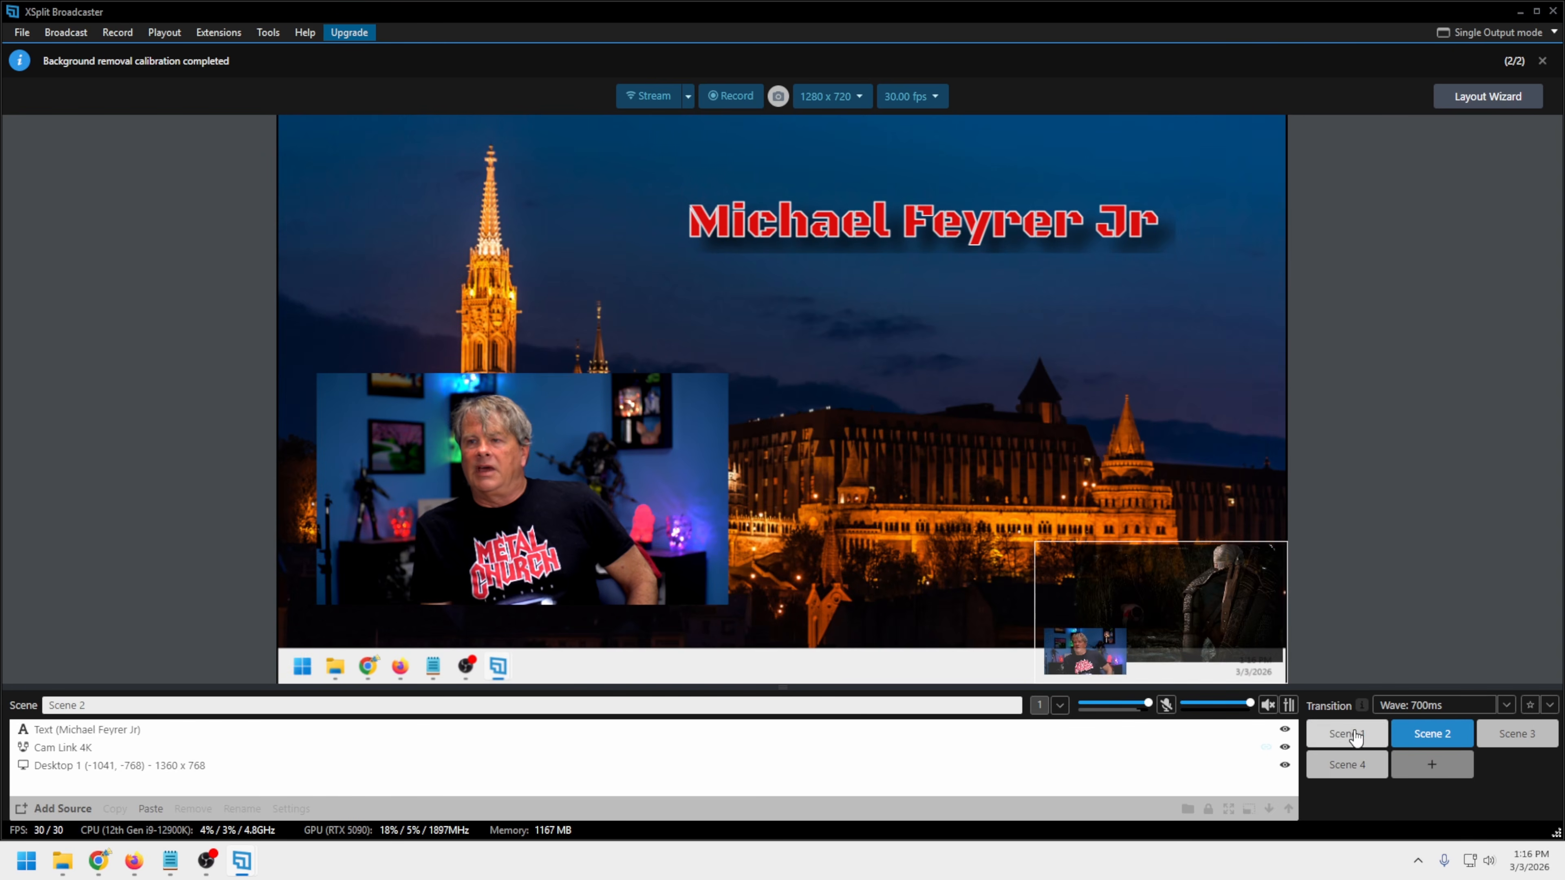
Return to Scene 1, set the scene transition to Zoom, and preview it by switching to Scene 2
click(1353, 734)
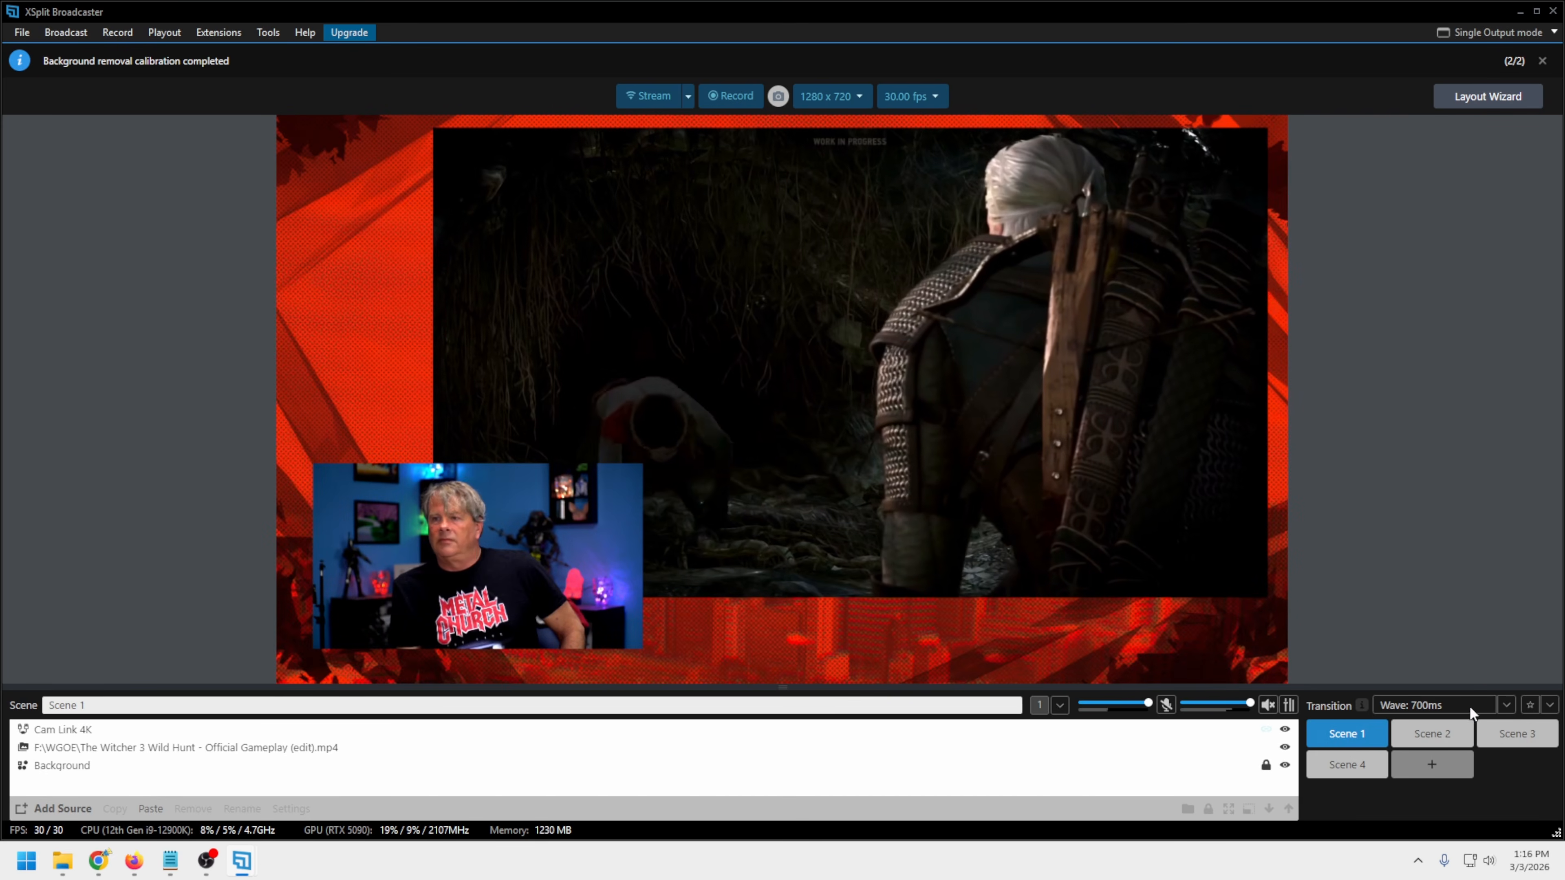
scroll(1457, 704, down, 1)
click(1433, 740)
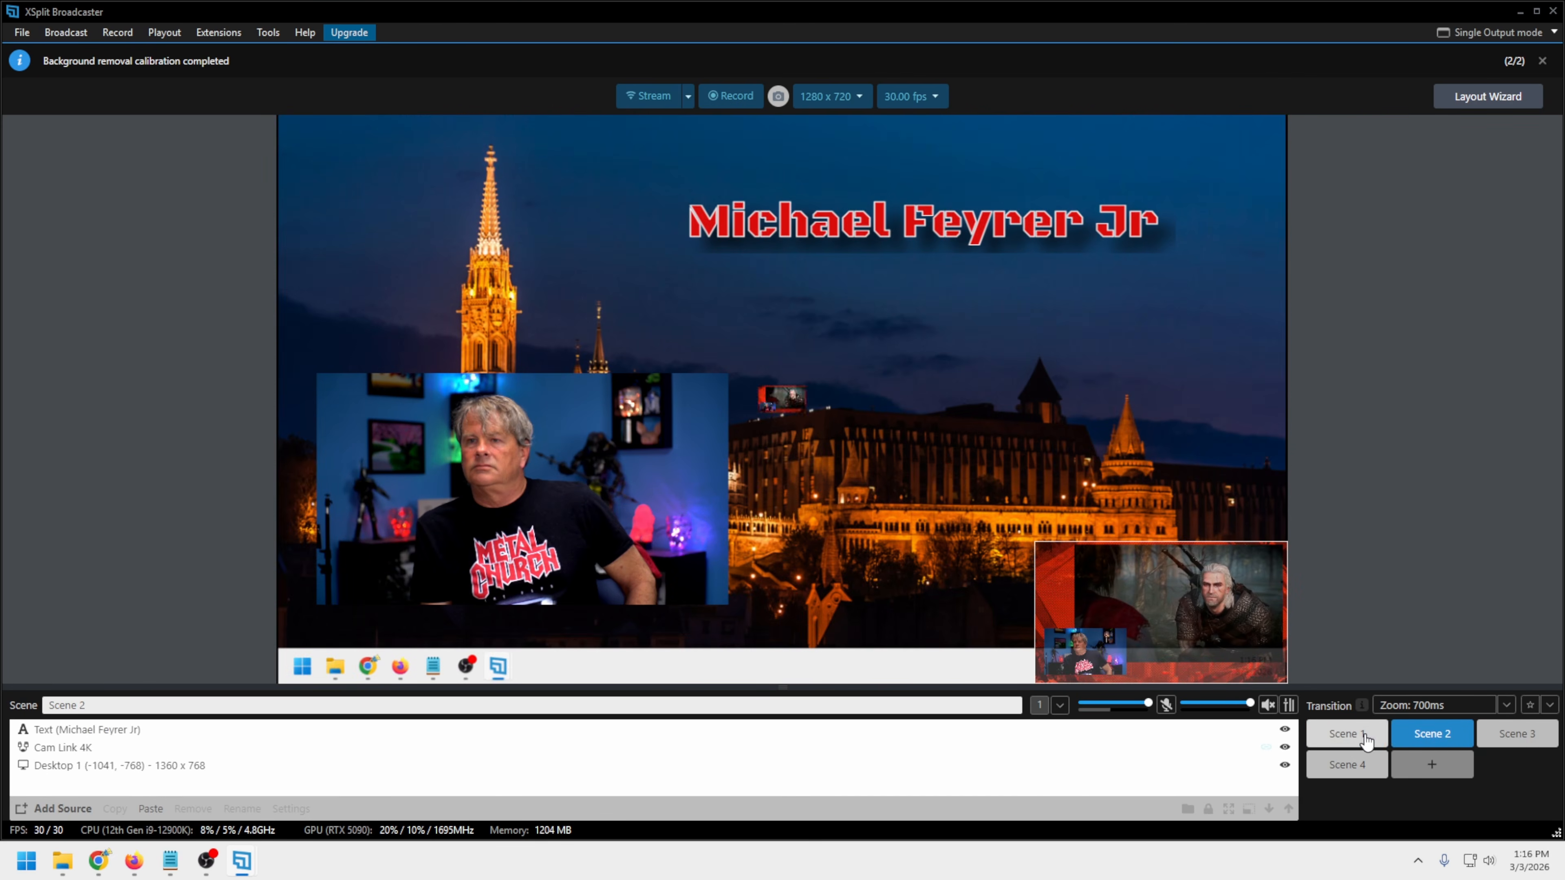
Examine the Stinger Transition options, then start adding a Luma transition and show its advanced settings
click(1436, 706)
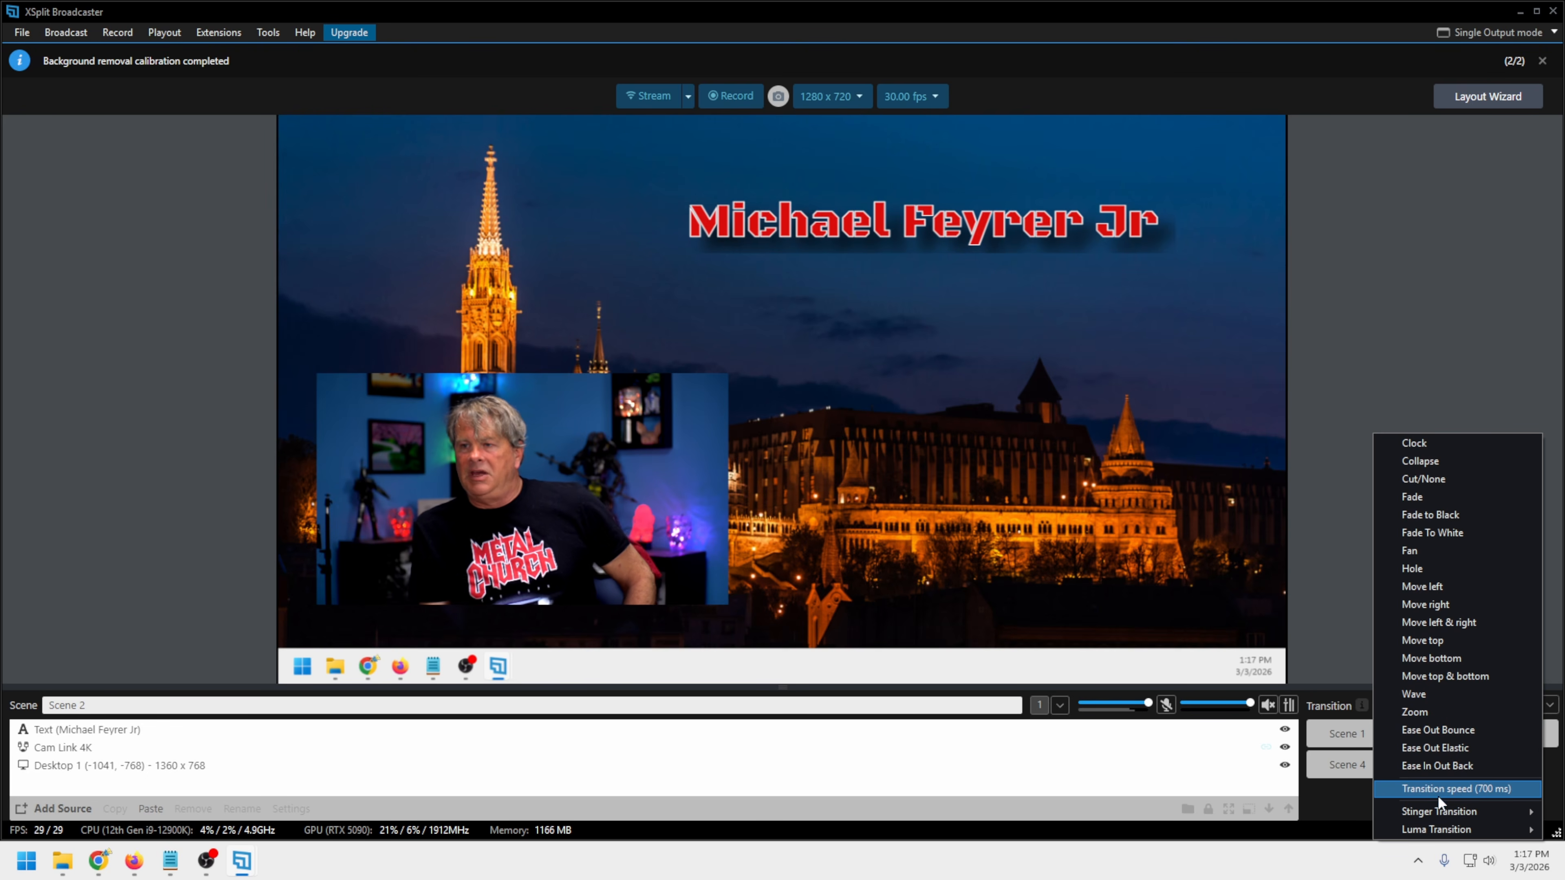
mouse_move(1426, 809)
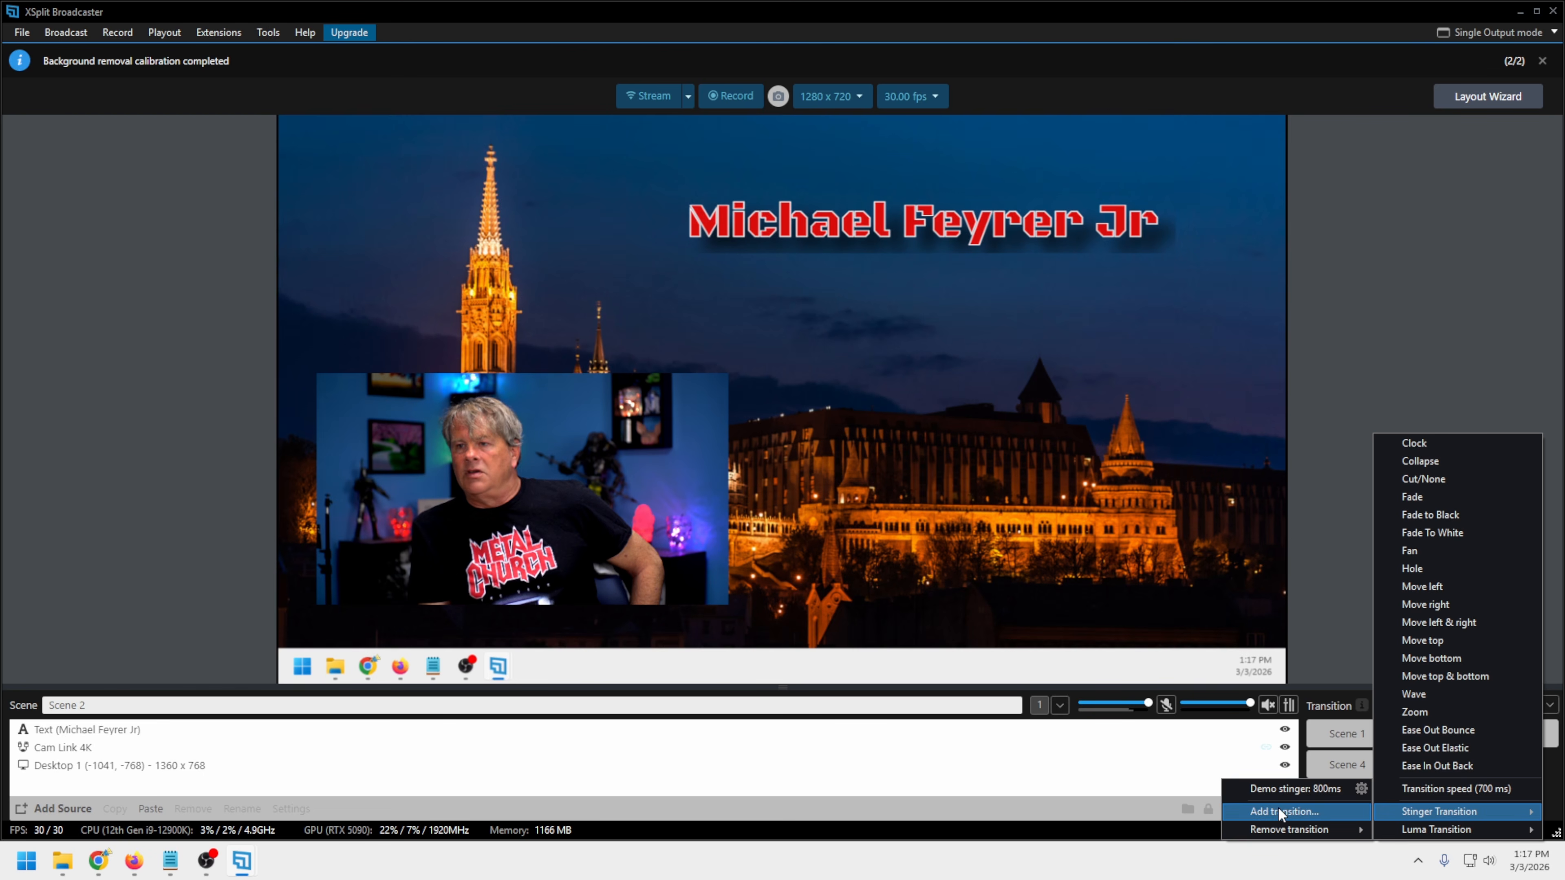
mouse_move(1275, 827)
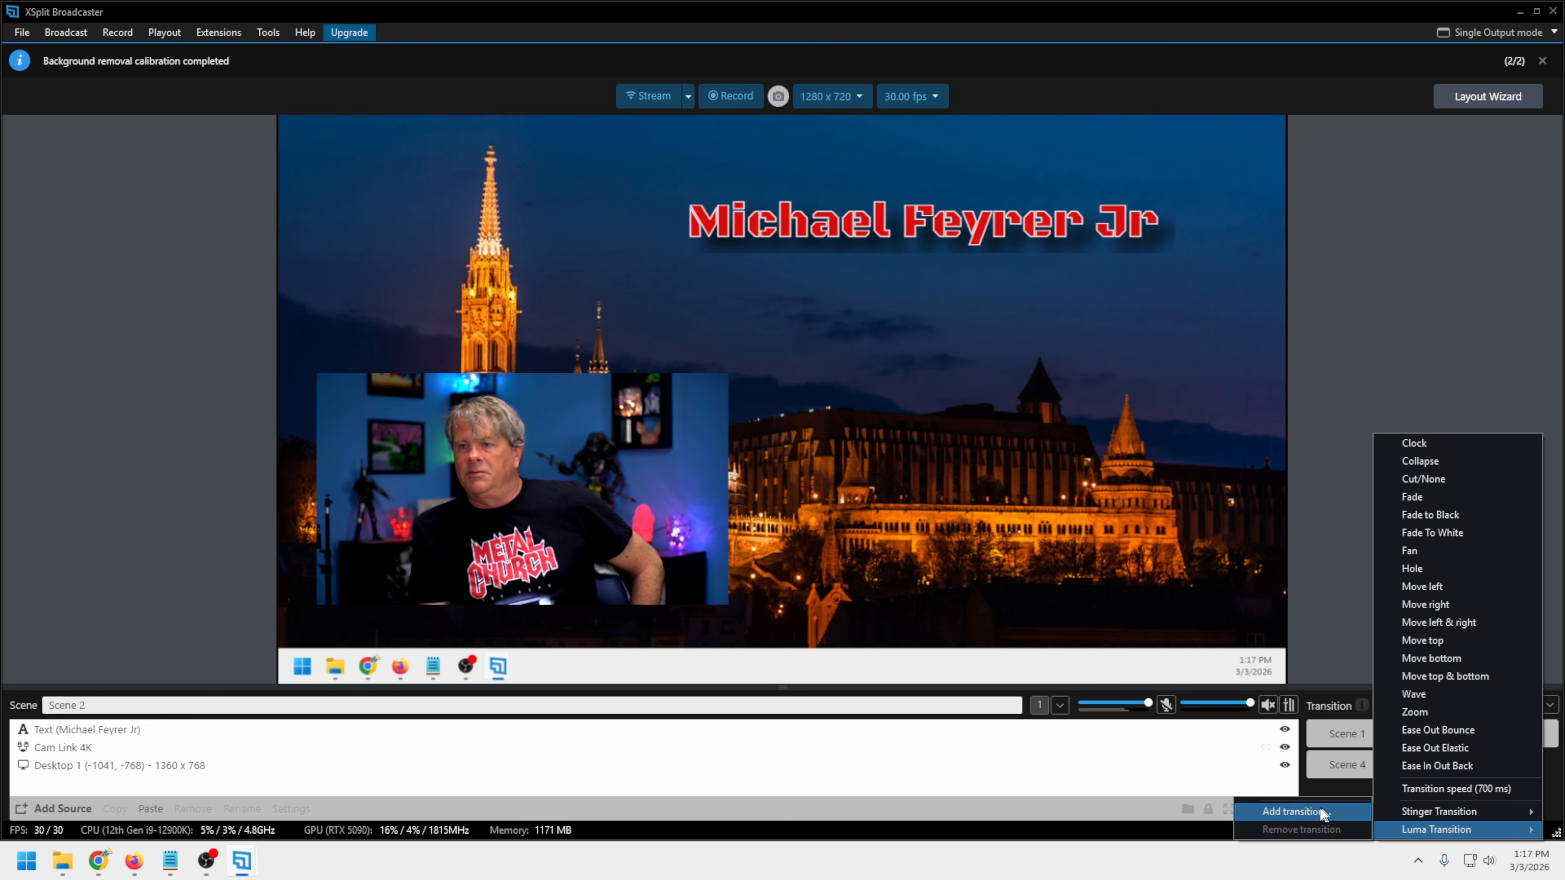
click(1319, 812)
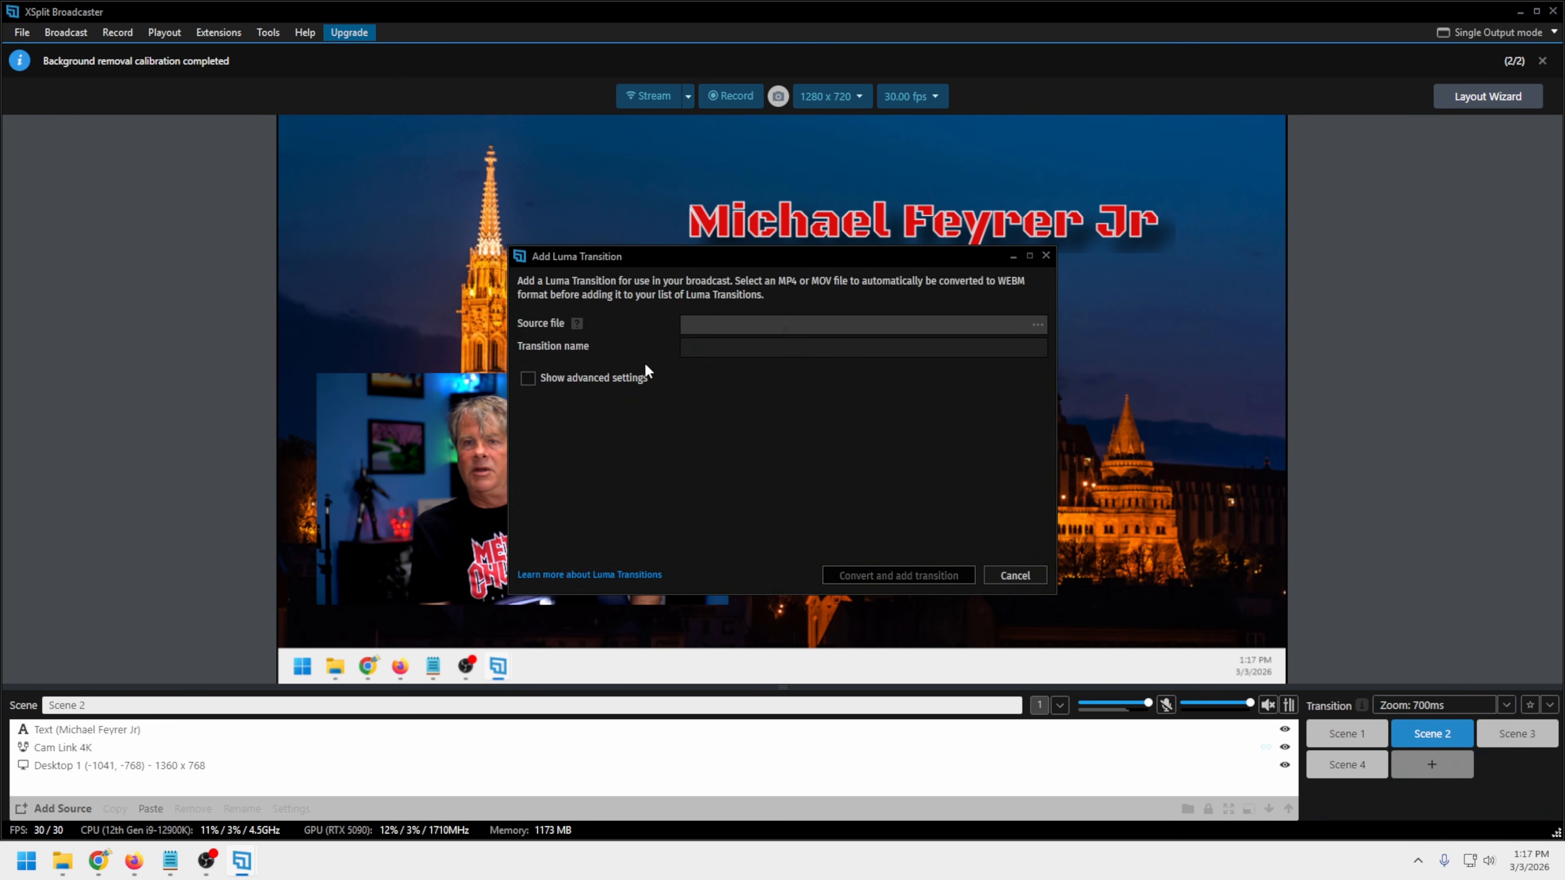
drag(793, 264, 905, 241)
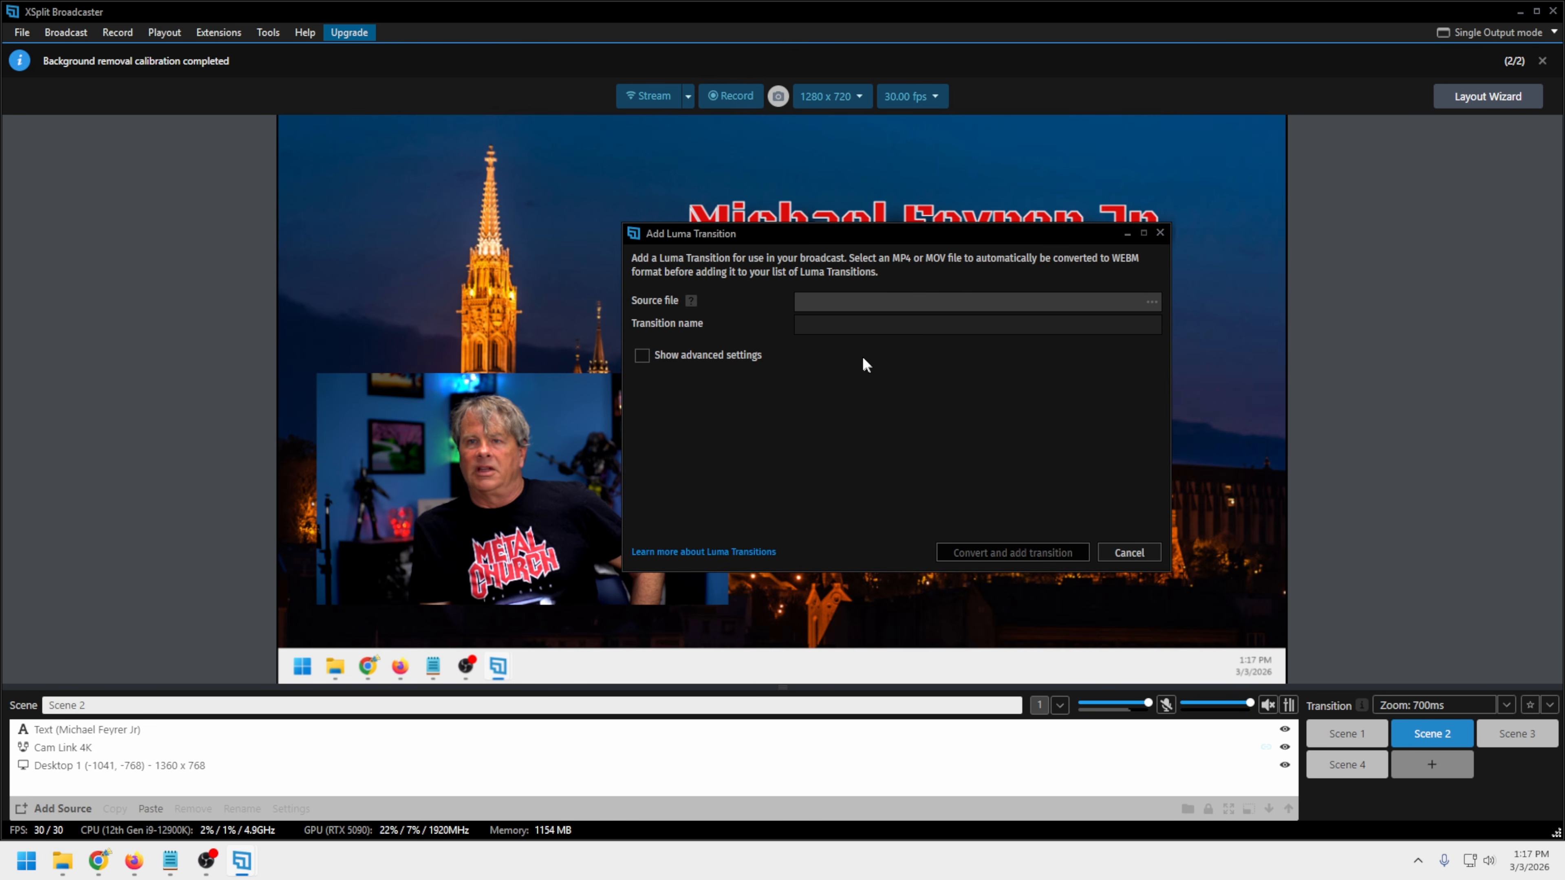
mouse_move(691, 301)
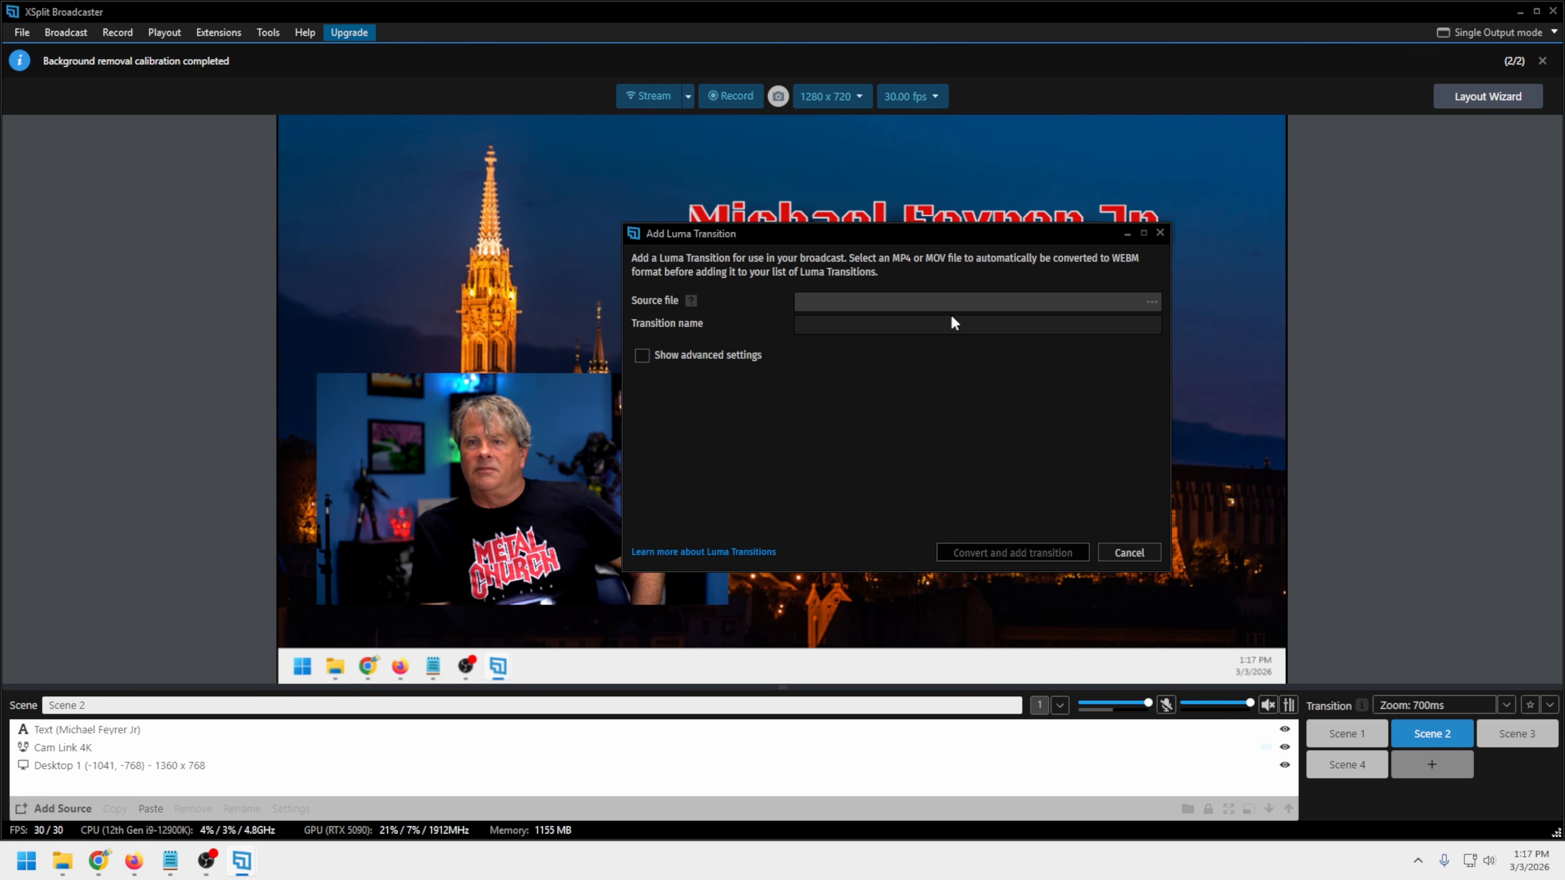
click(641, 356)
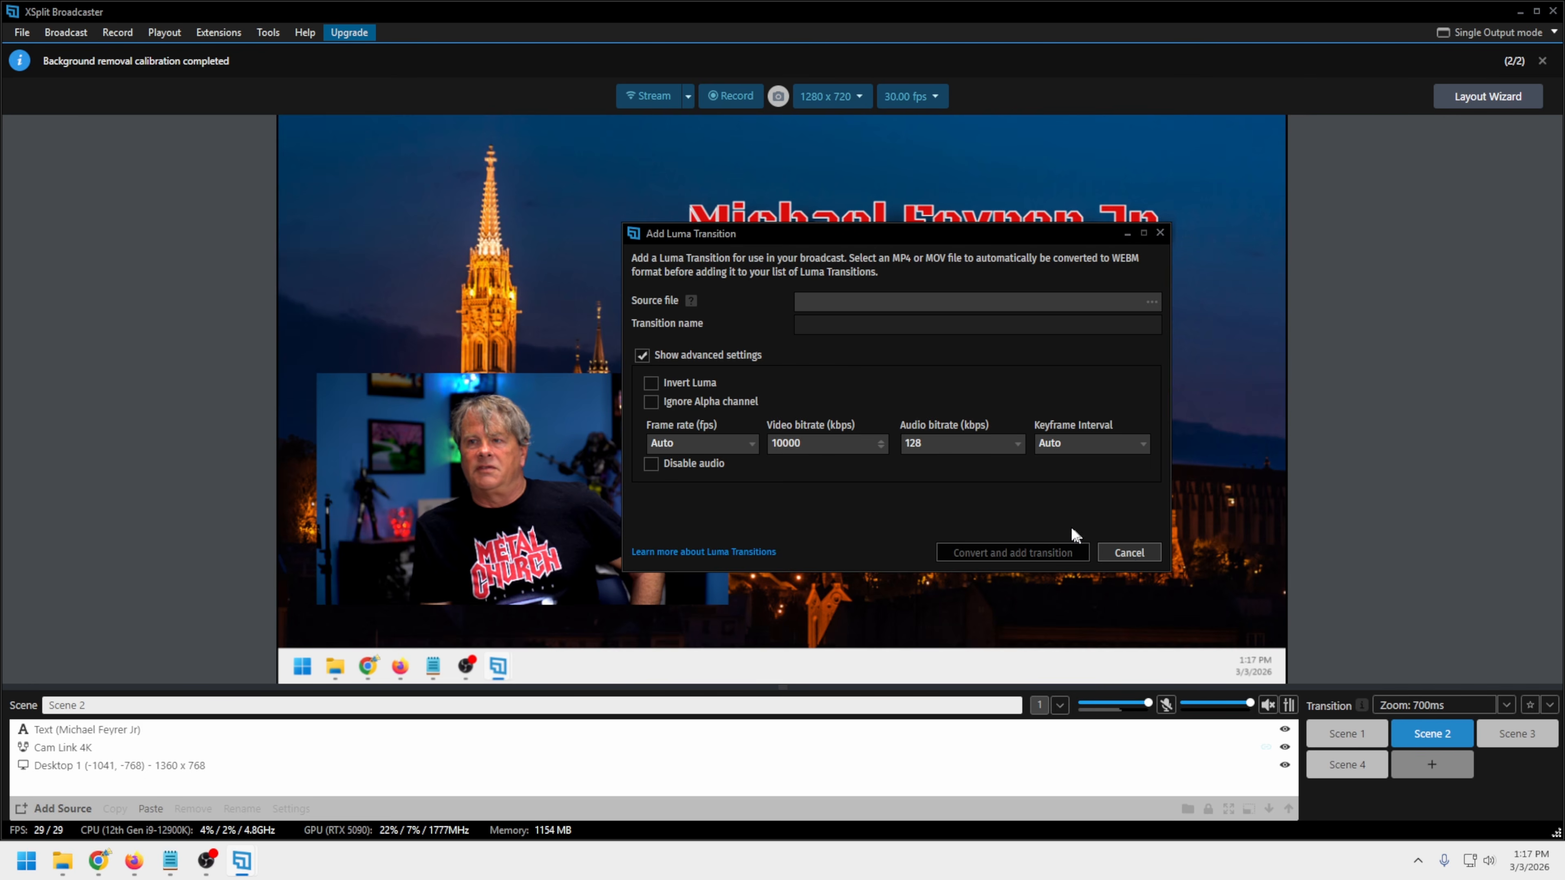
Cancel the new Luma transition and mark Zoom as a favorite scene transition
click(1112, 551)
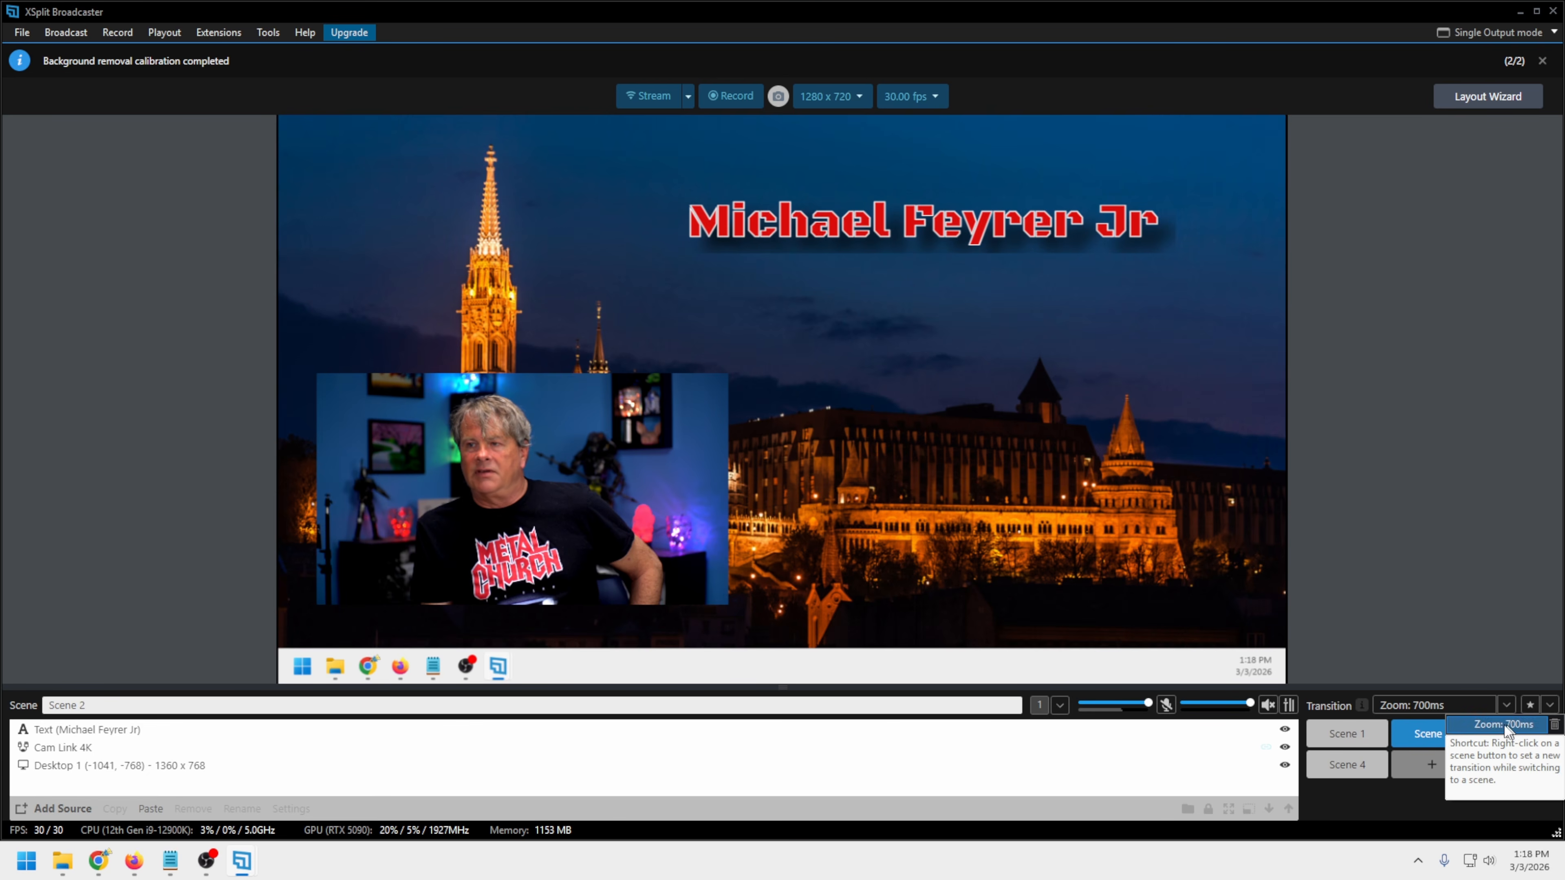
click(1445, 604)
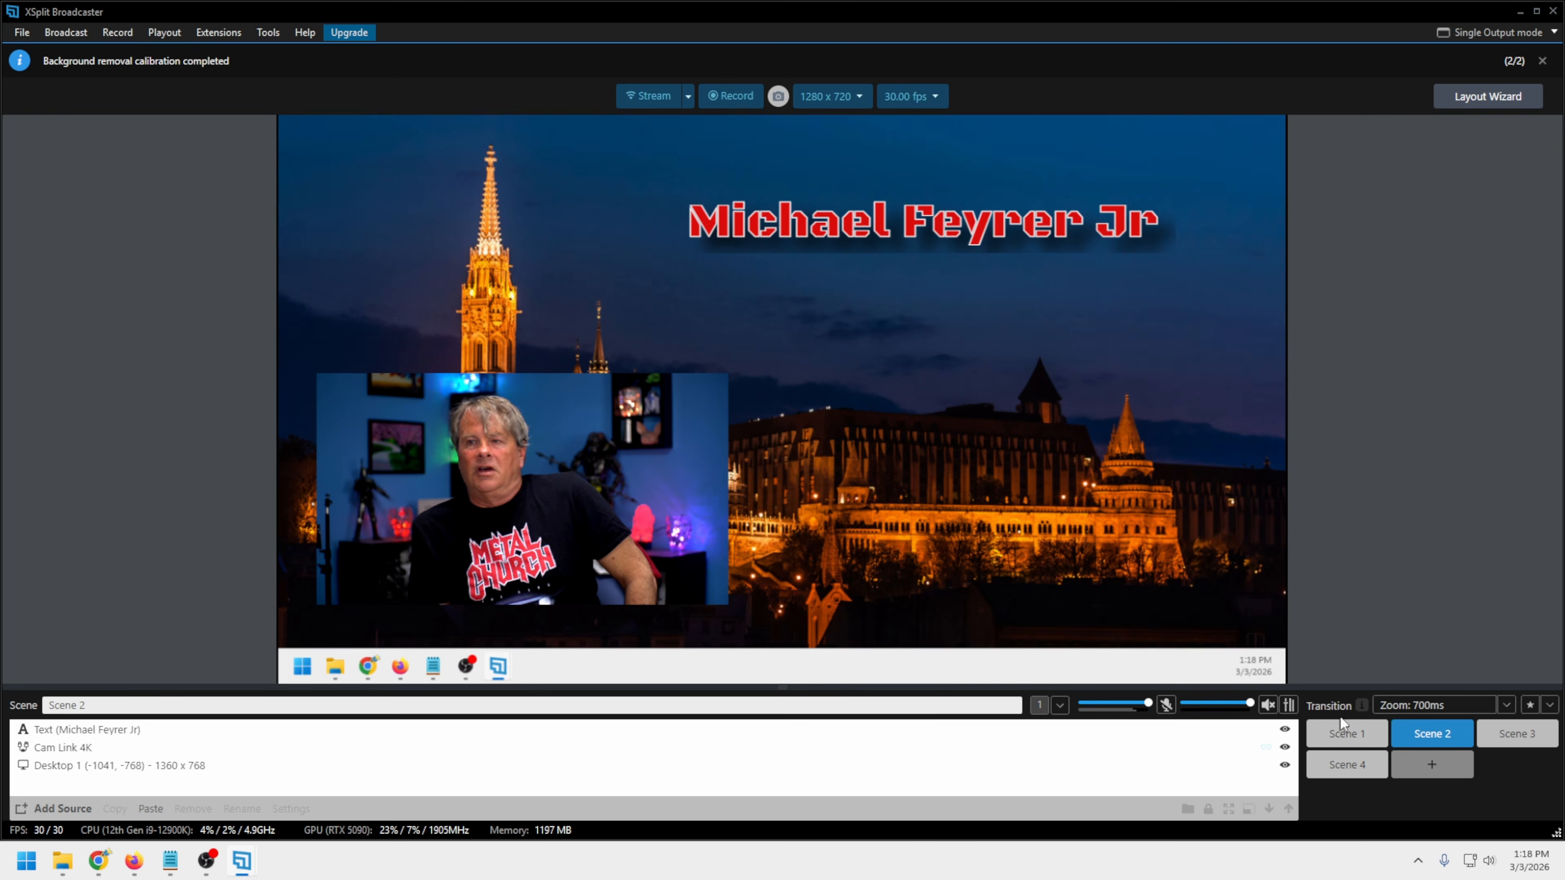
mouse_move(1361, 706)
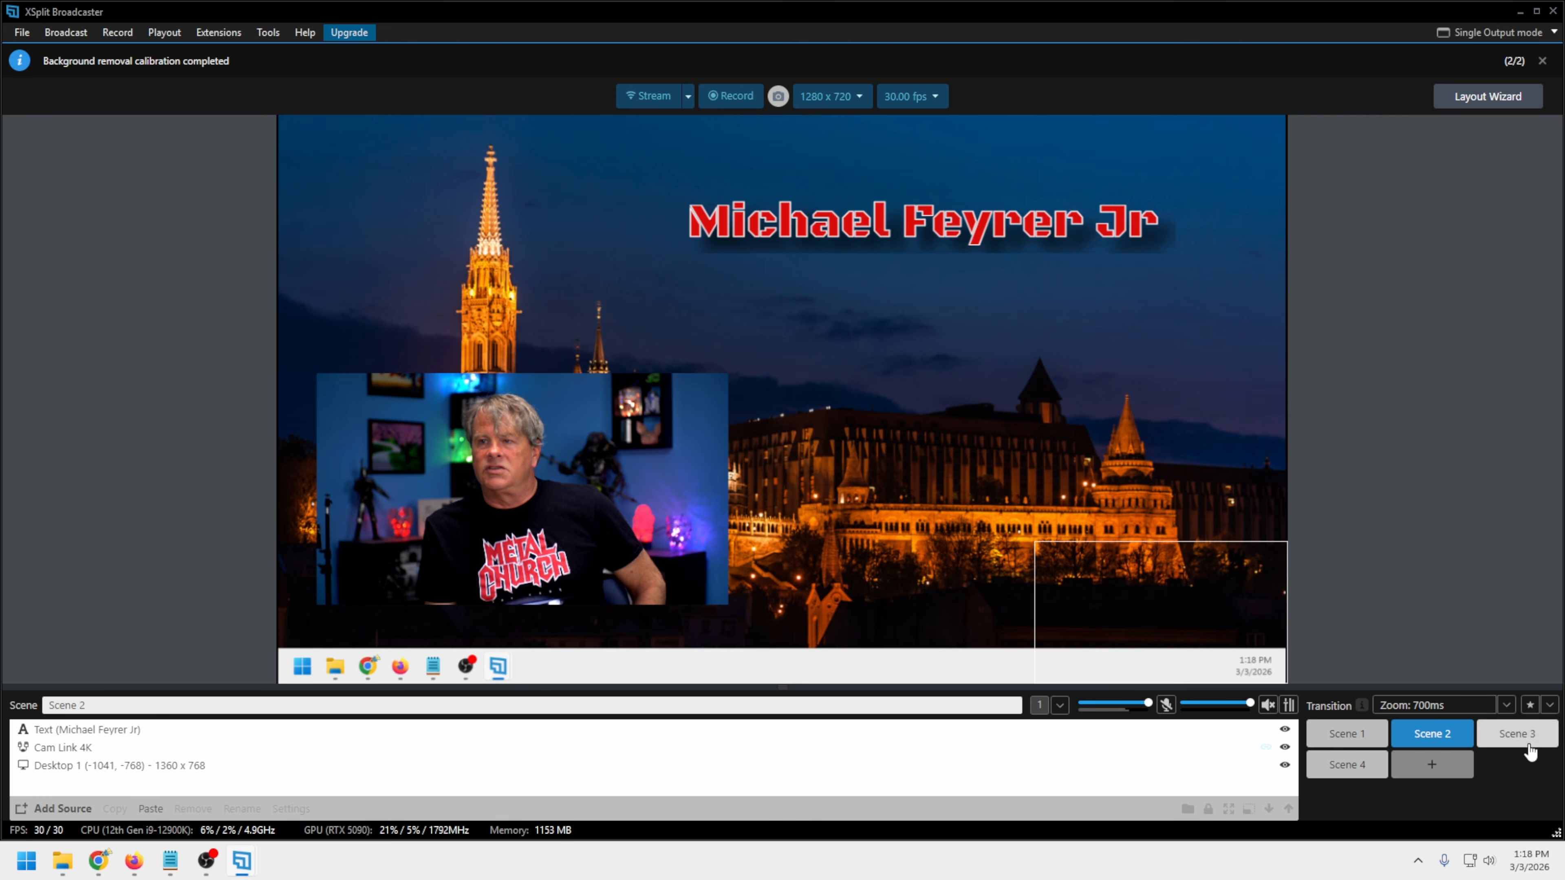
Switch to the empty Scene 3 and choose the Full Splitscreen layout in the Layout Wizard
click(1517, 734)
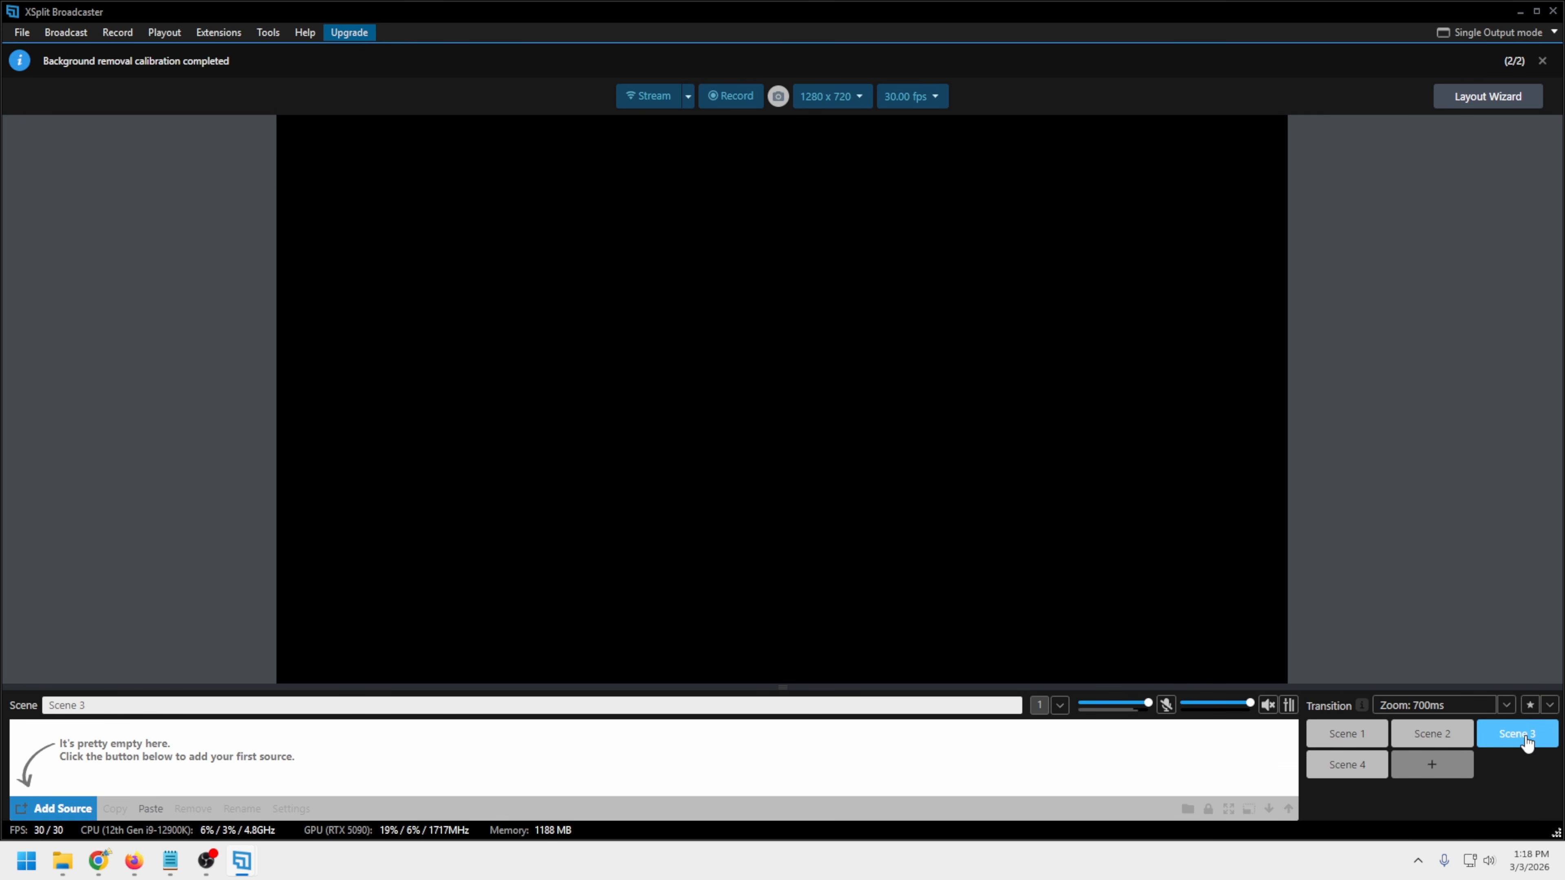
click(1497, 103)
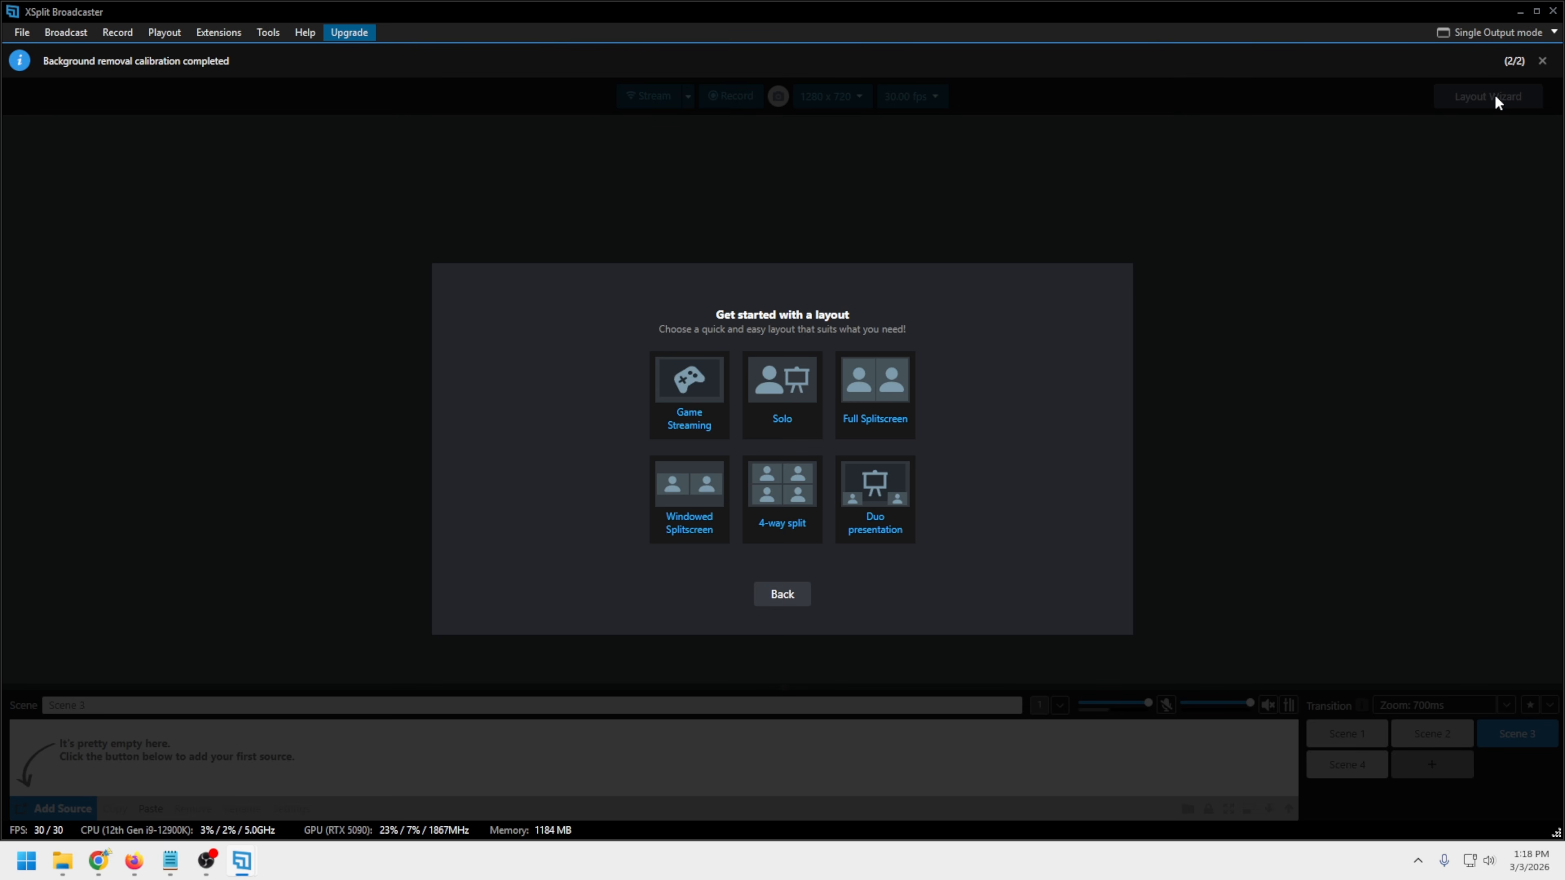
click(884, 401)
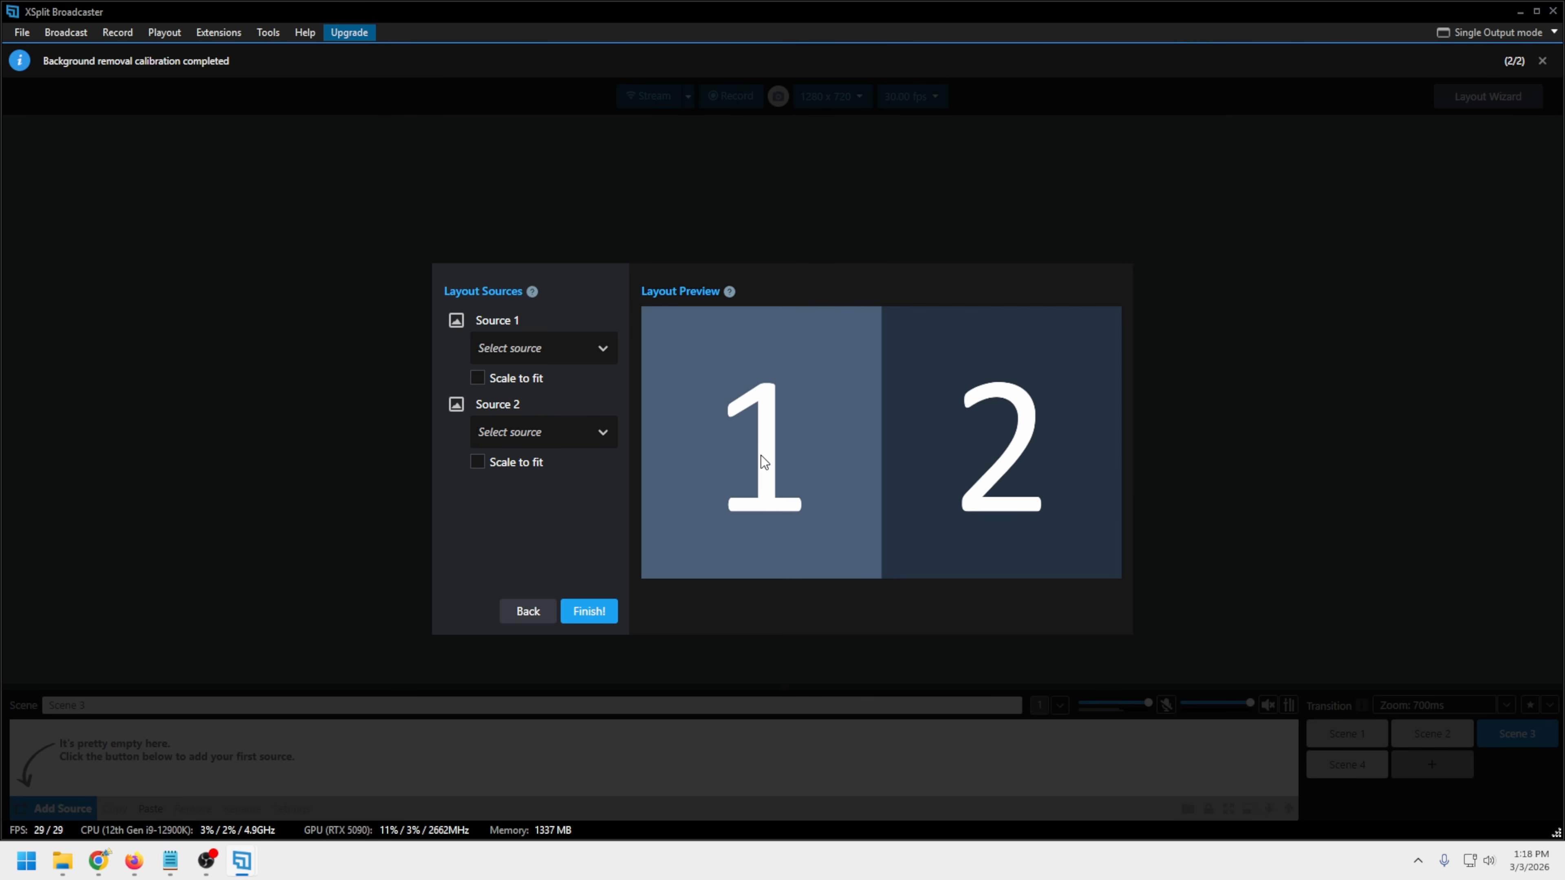
Assign the Cam Link 4K camera as Source 1 of the splitscreen layout and scale it to fit
click(603, 349)
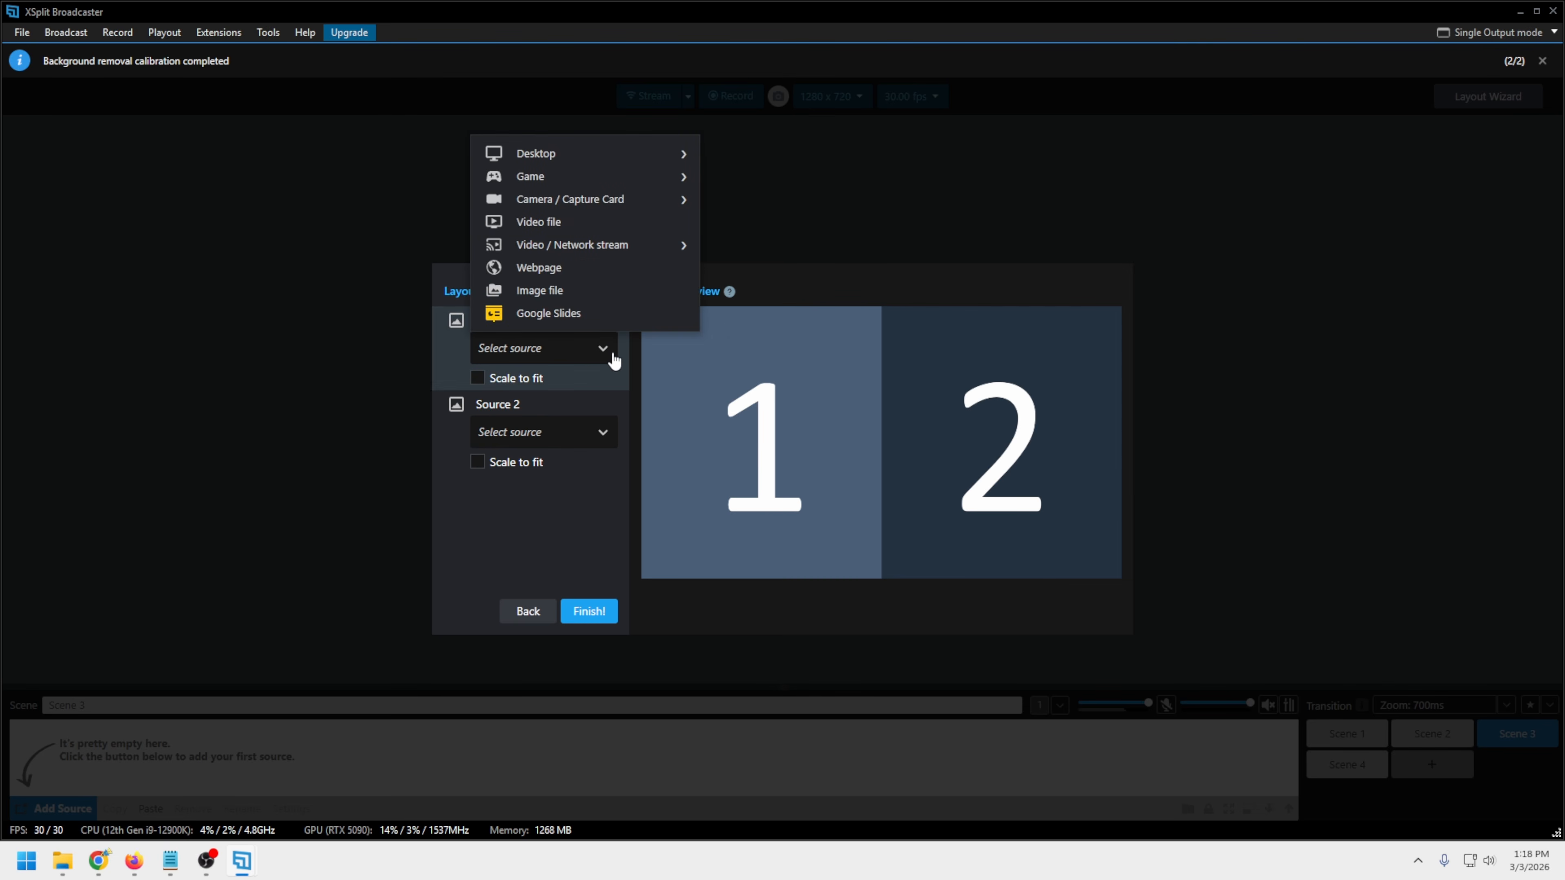
mouse_move(579, 207)
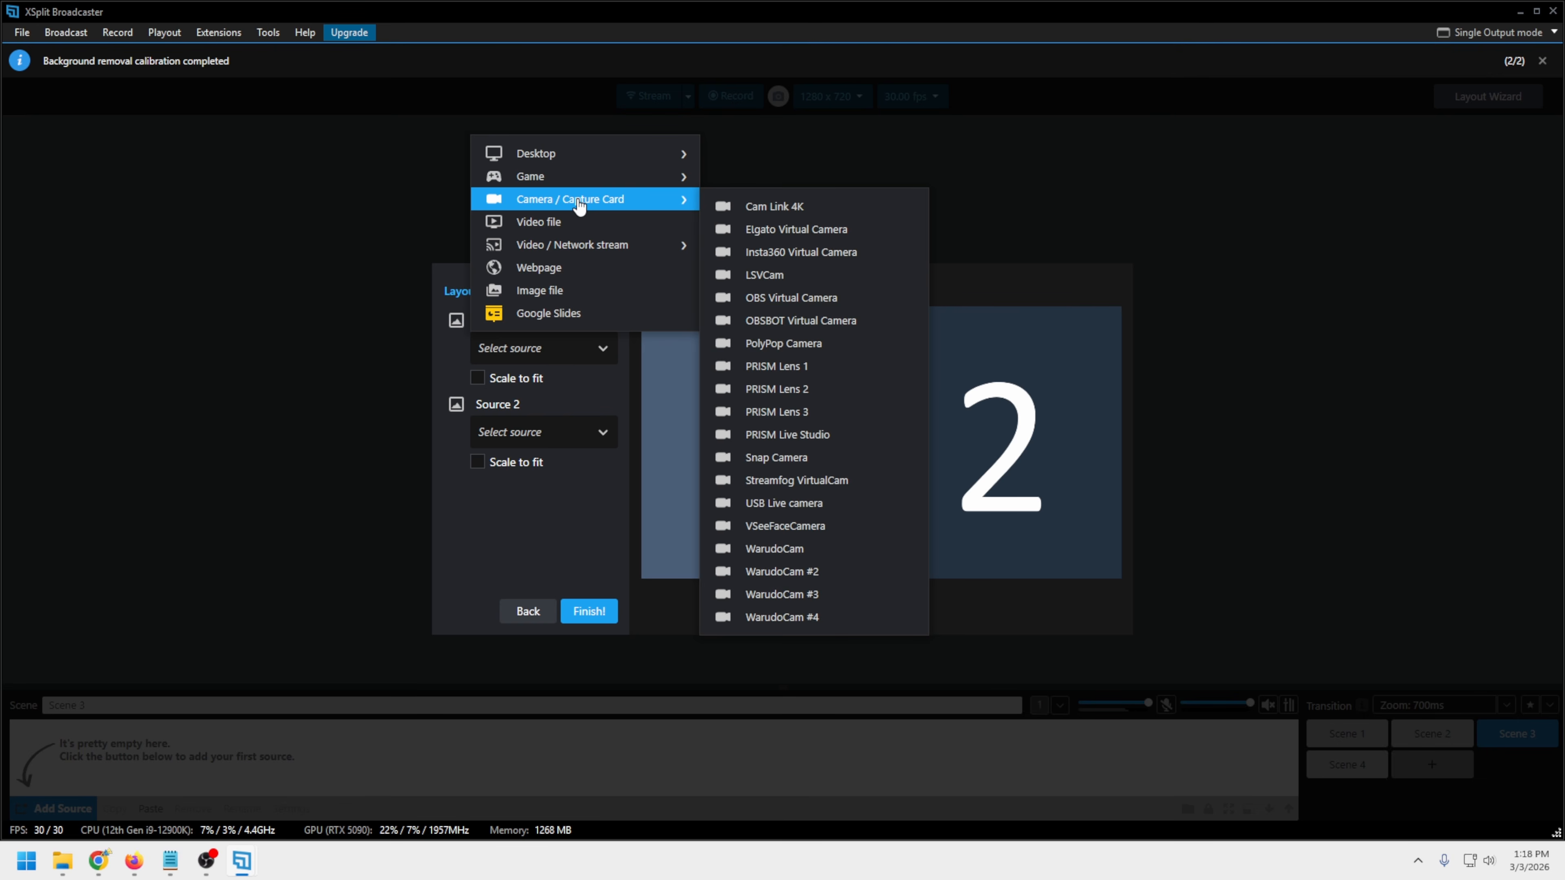
click(740, 207)
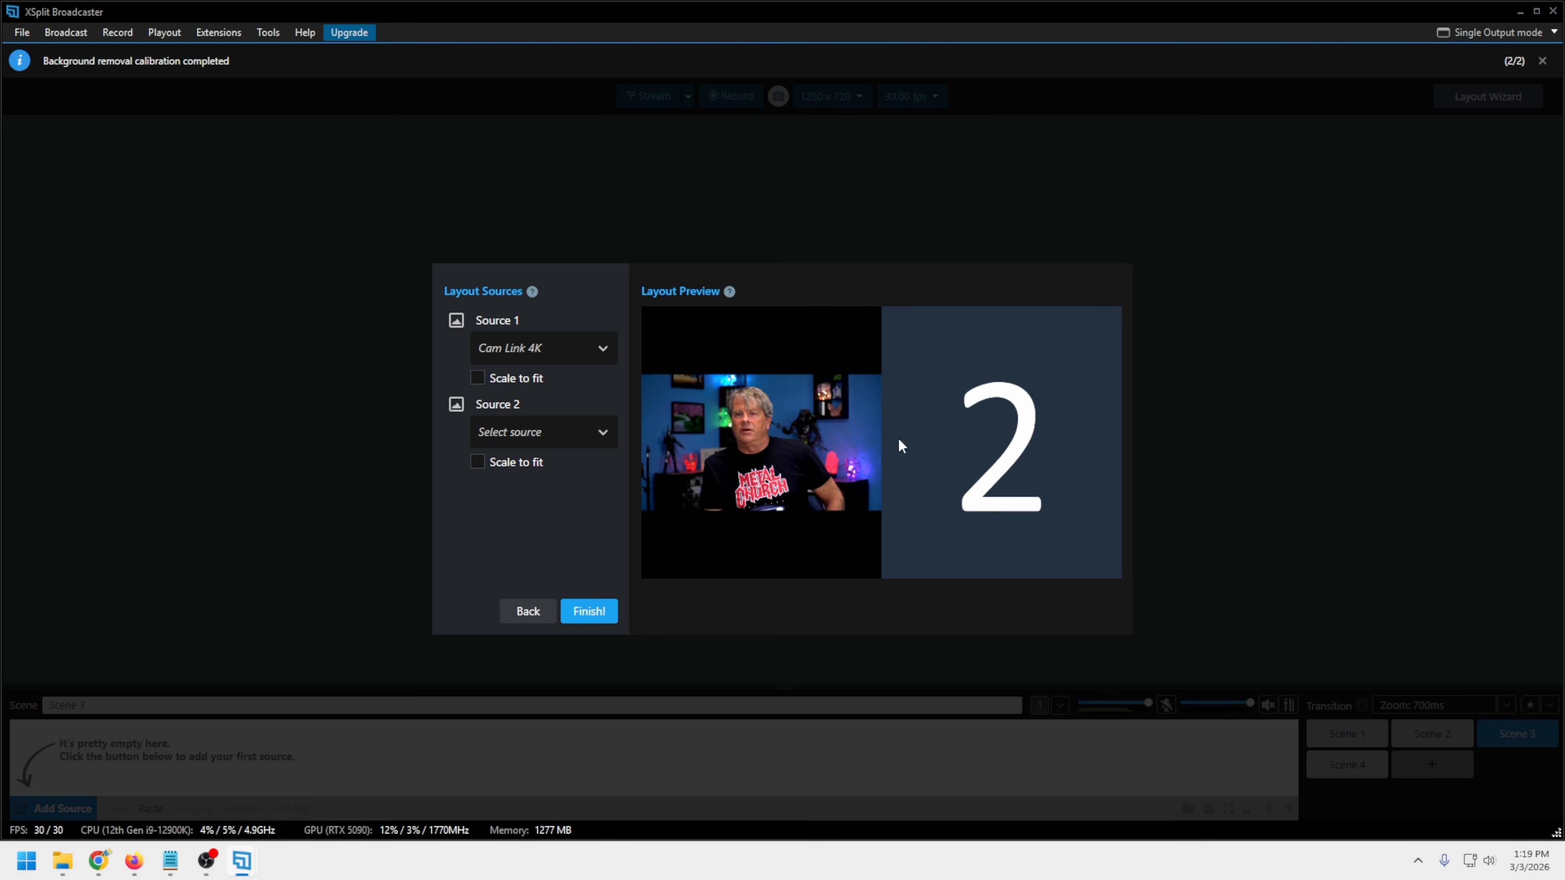
click(477, 377)
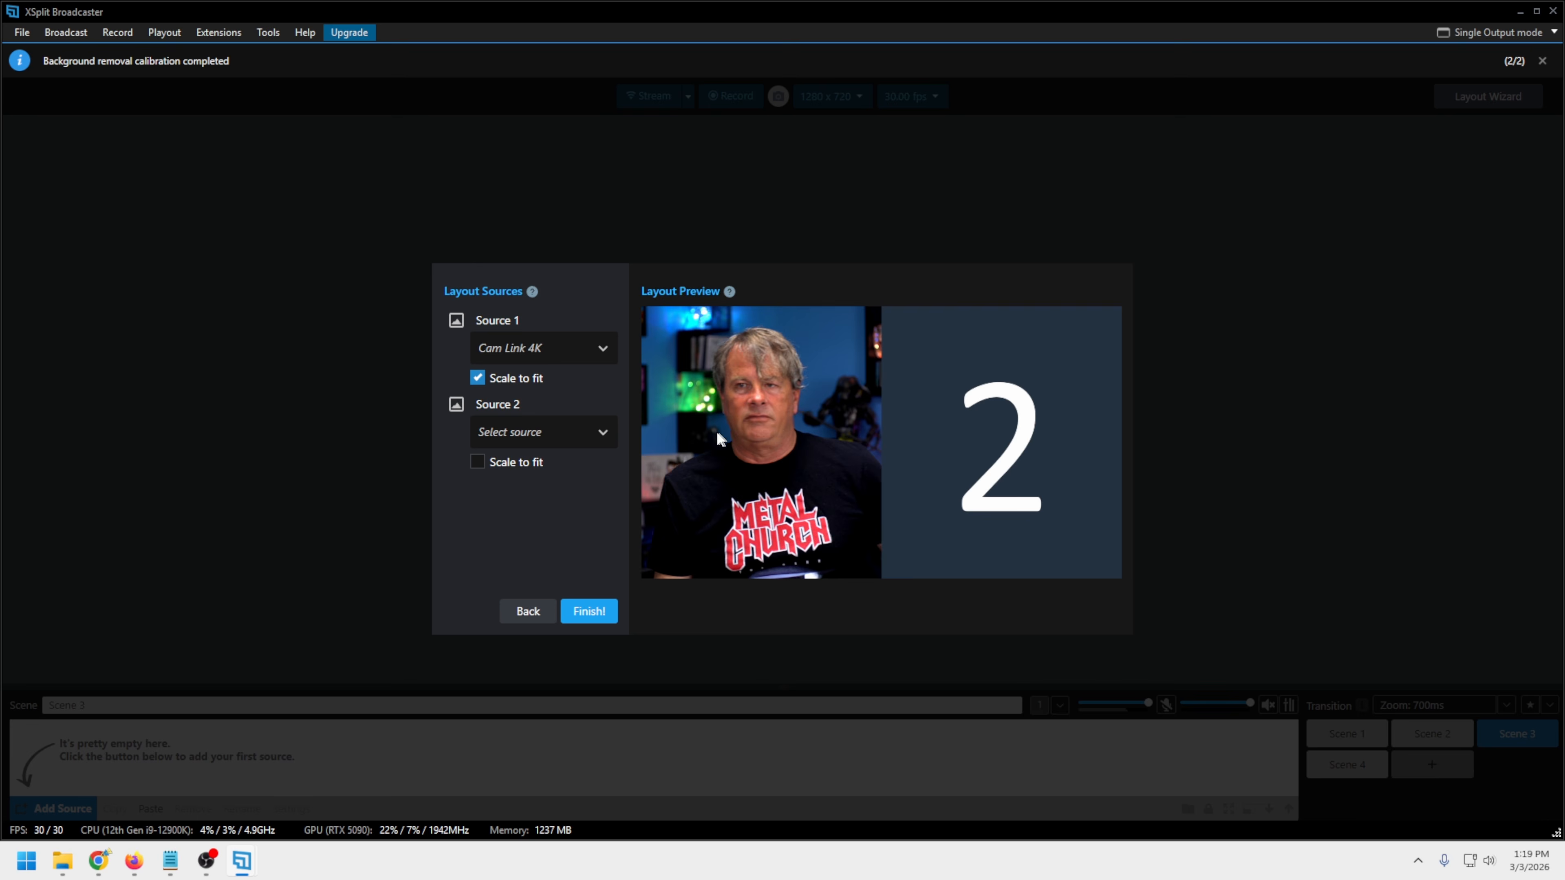
Assign the video file "The Witcher 3 Wild Hunt - Official Gameplay (edit).mp4" as Source 2, scale it to fit, and finish the layout
click(610, 436)
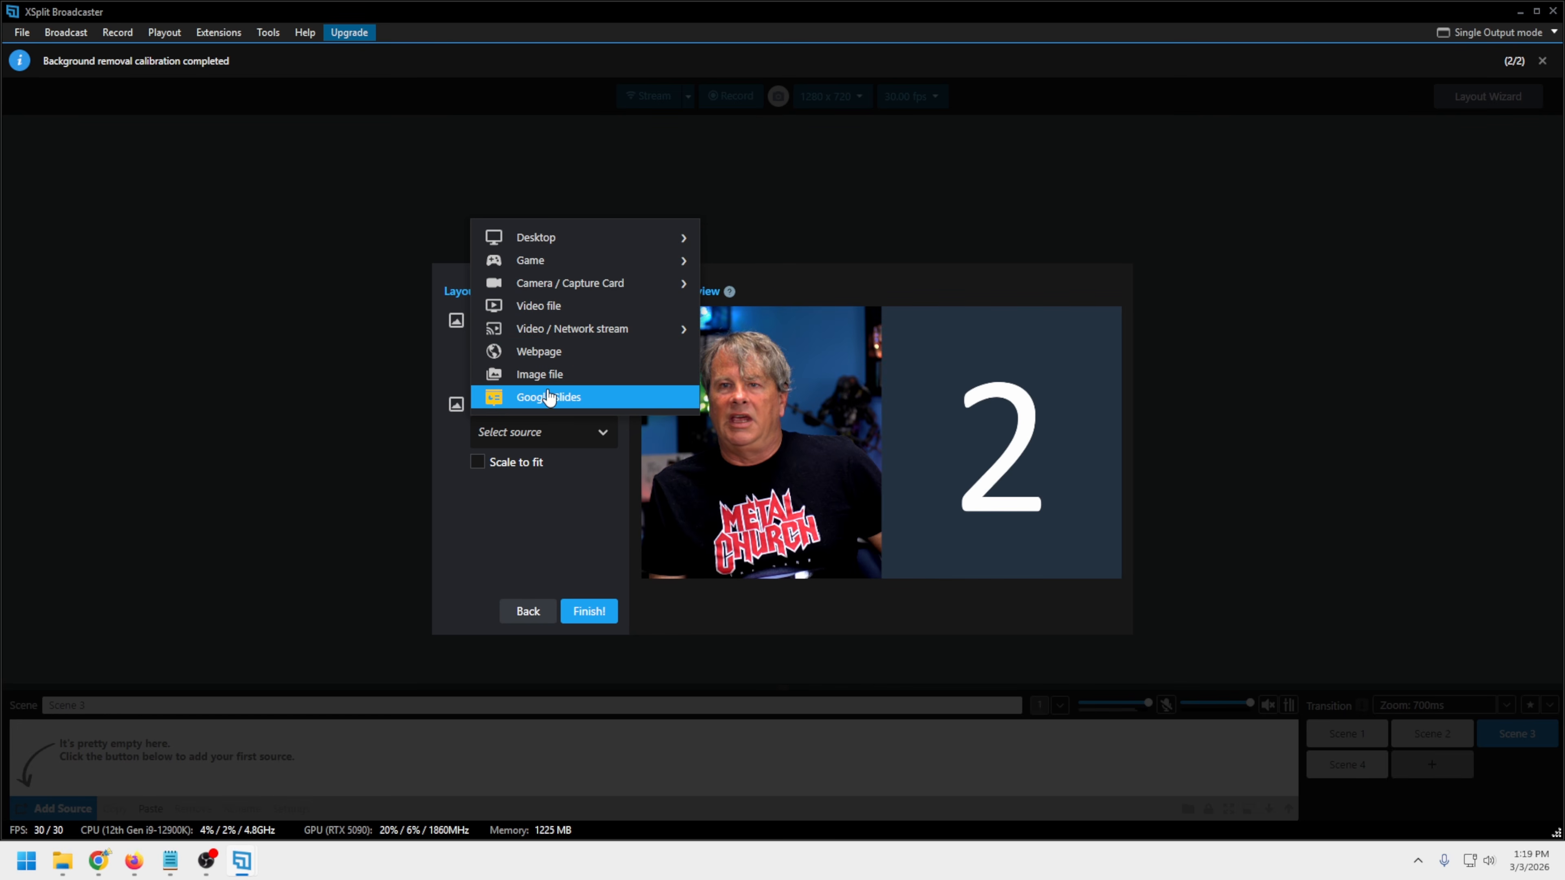
mouse_move(601, 340)
click(603, 307)
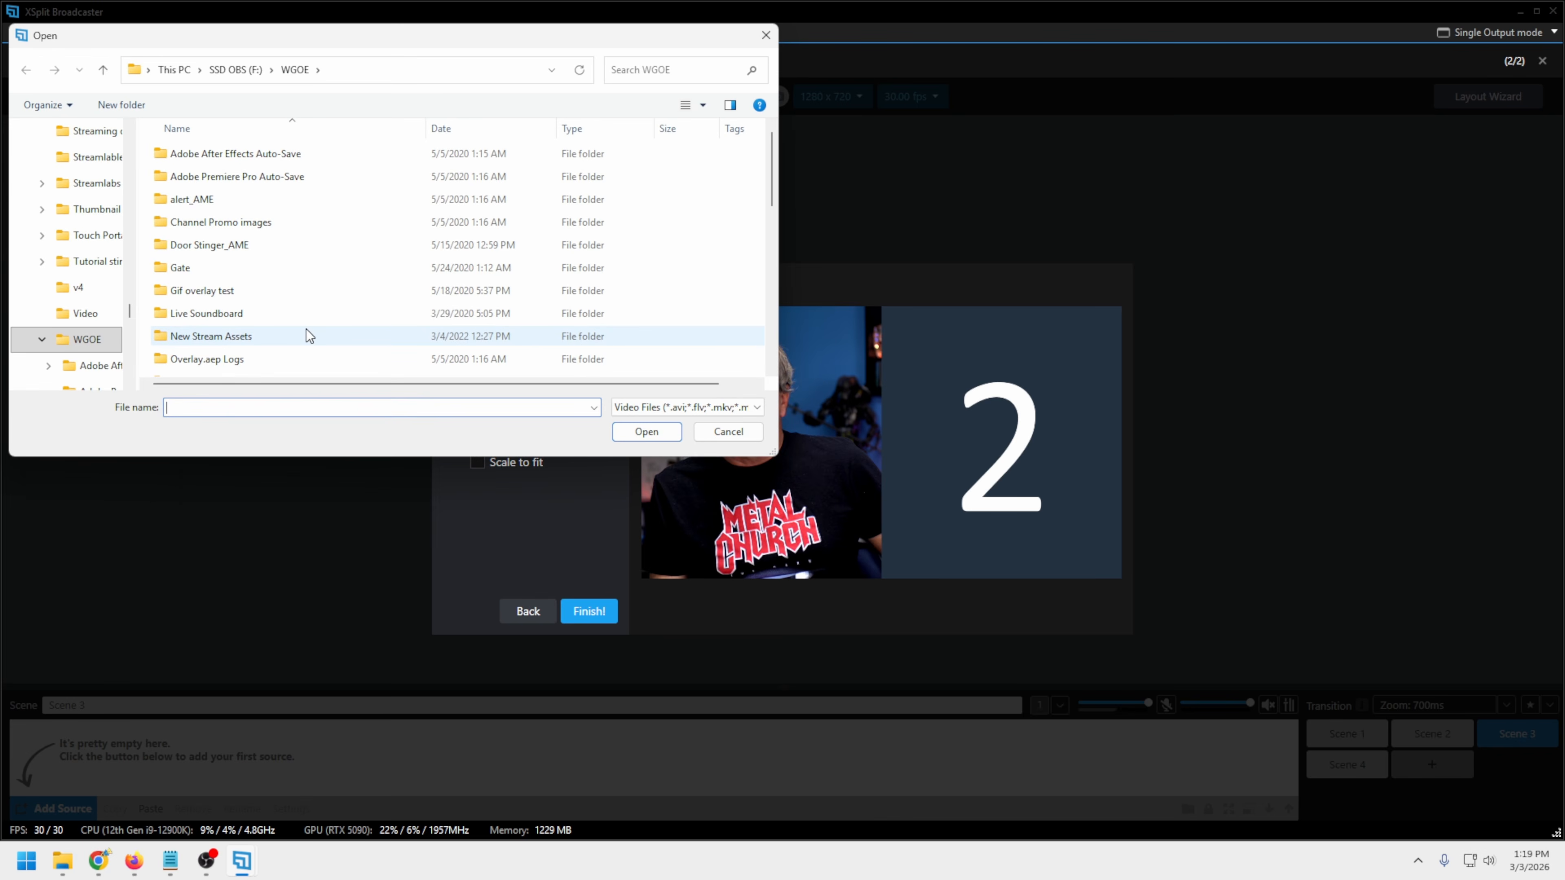
double_click(308, 319)
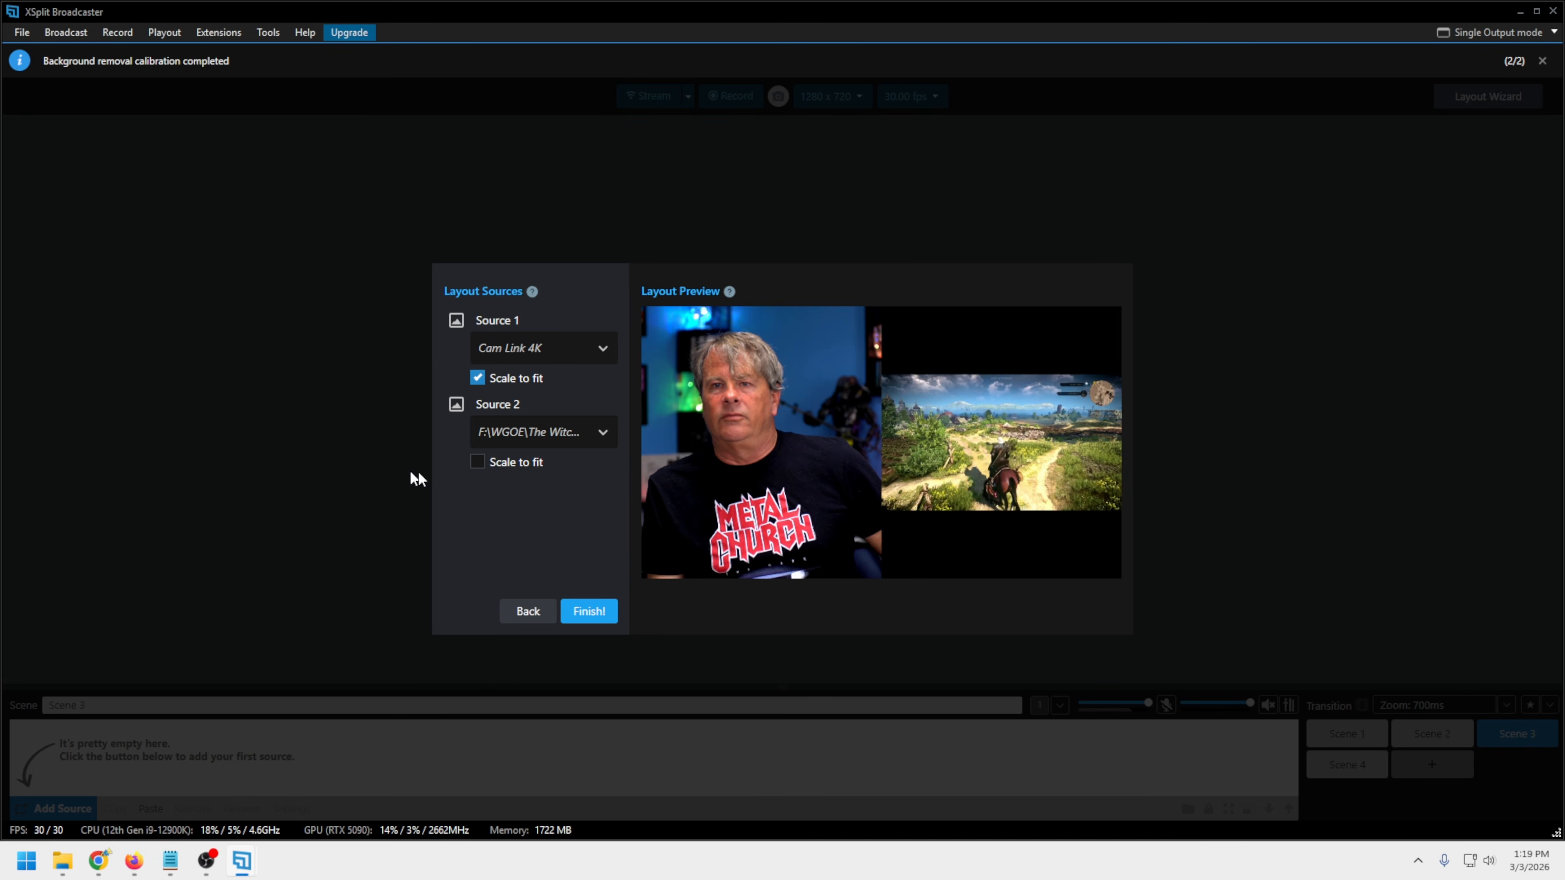
click(477, 461)
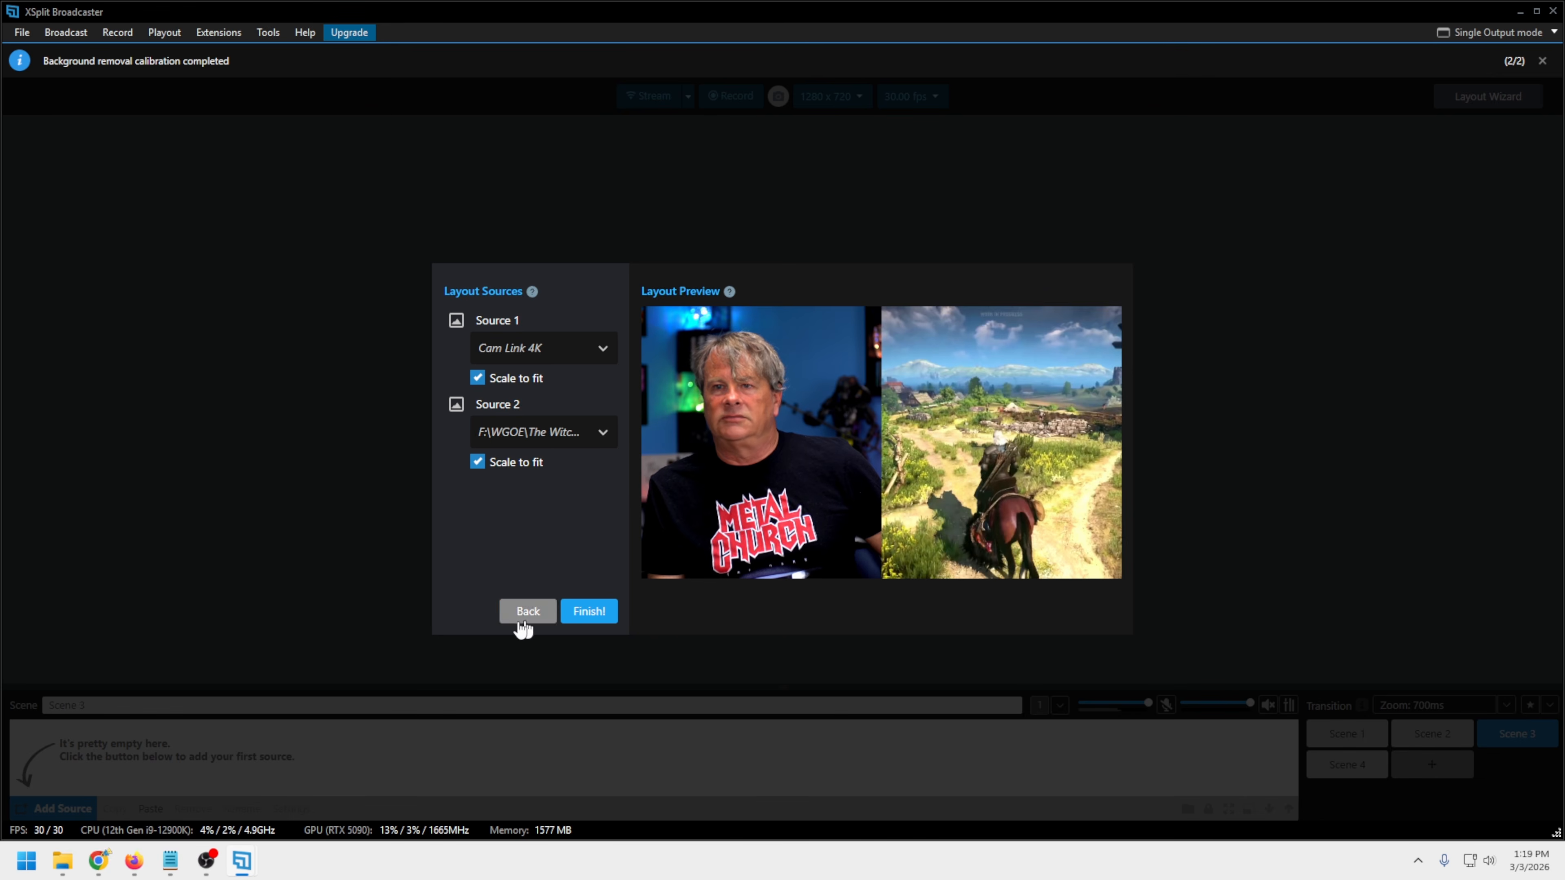
click(589, 613)
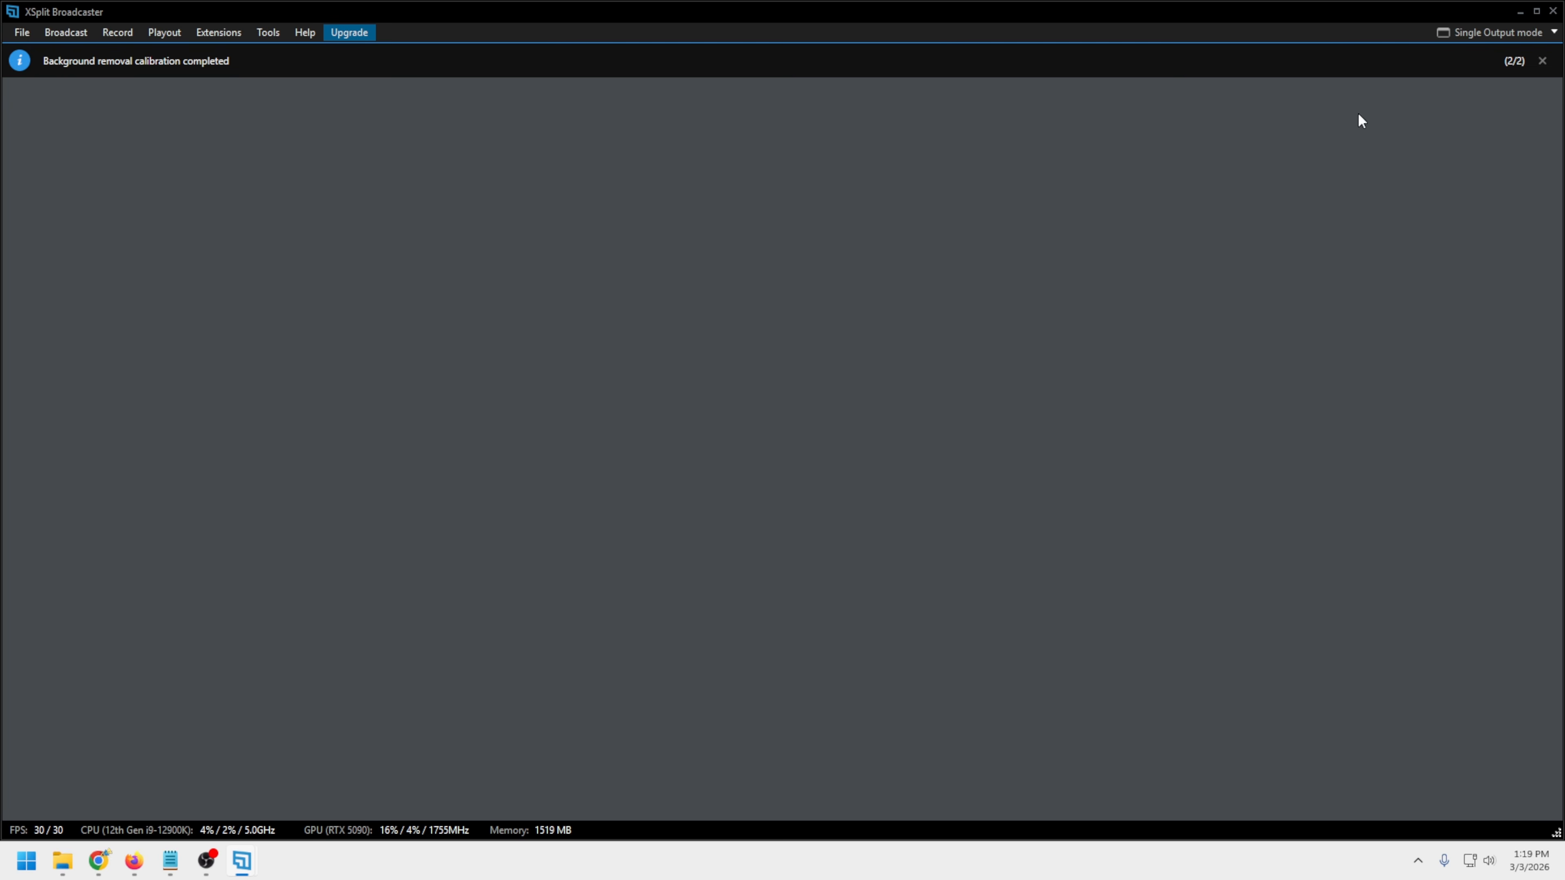
Dismiss the background removal notice, then exit and relaunch XSplit Broadcaster to restore the blank workspace
click(1542, 61)
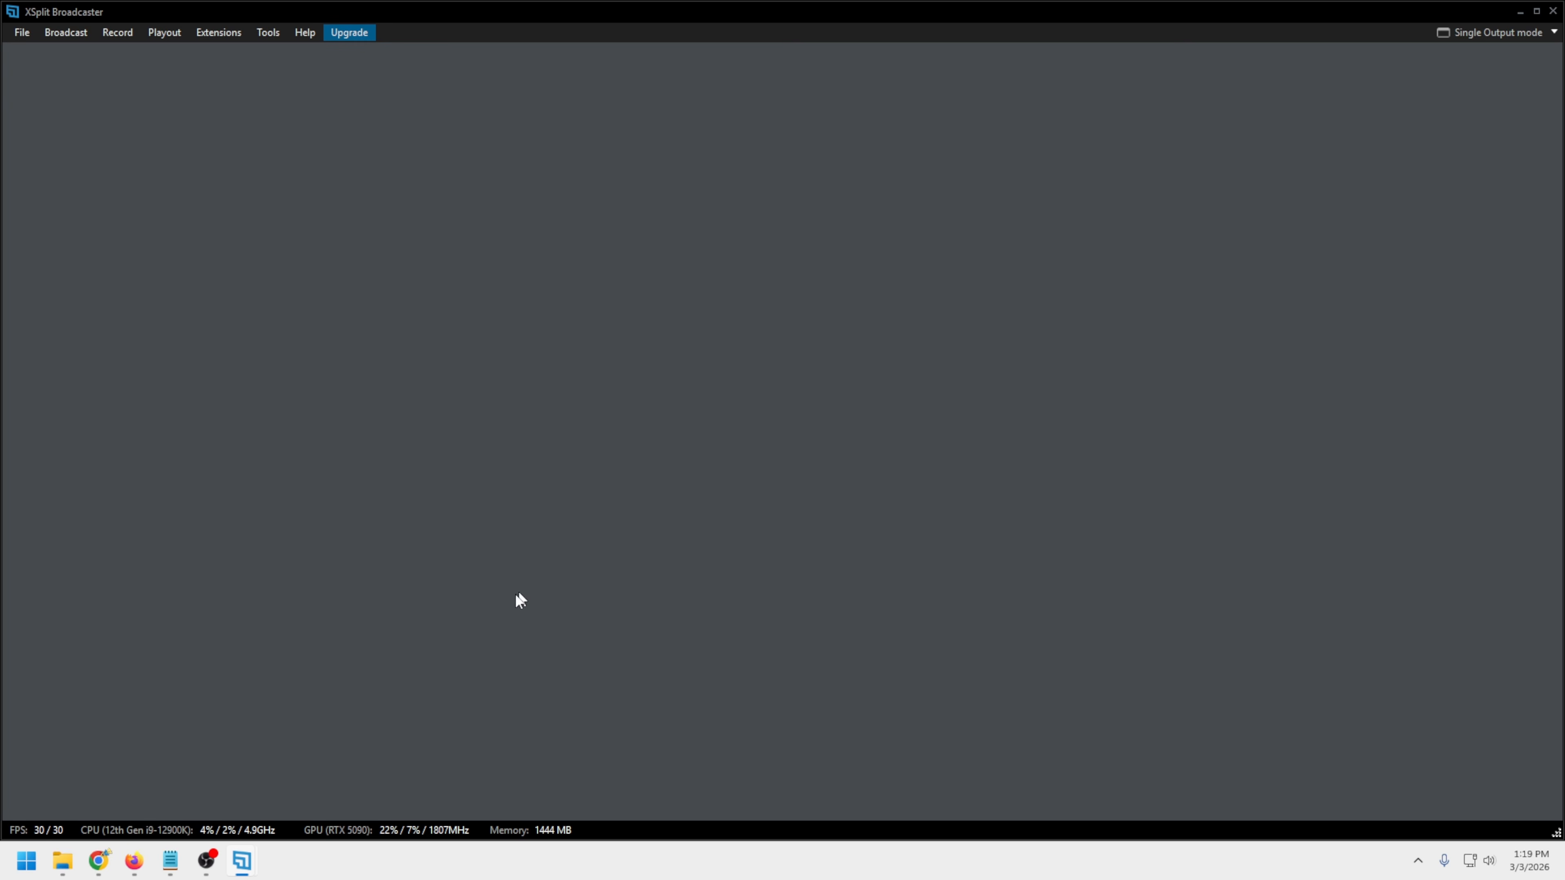
right_click(540, 538)
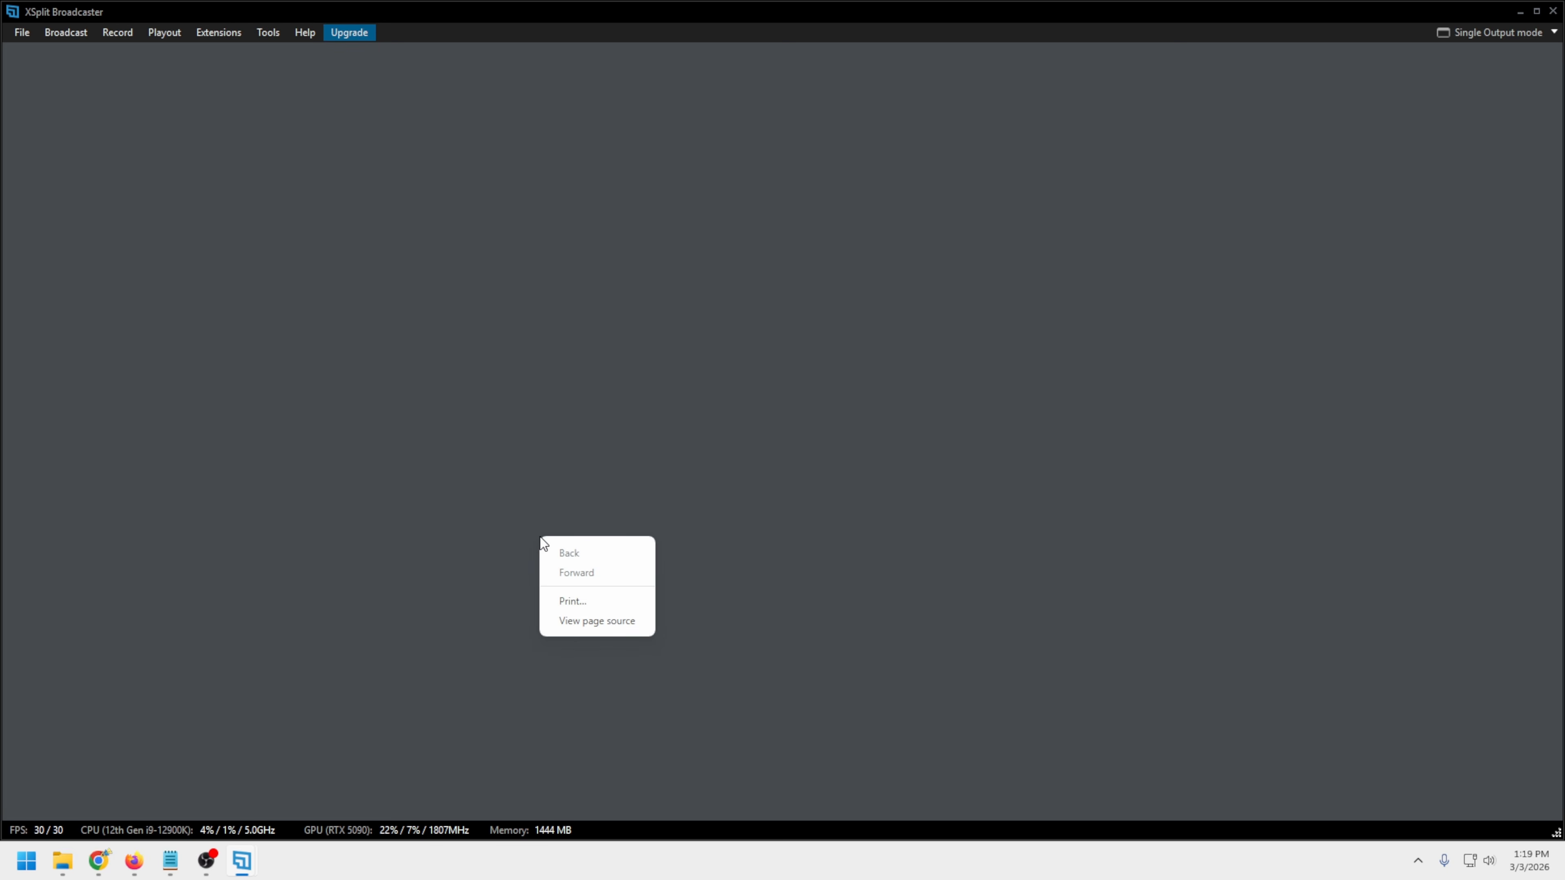
click(22, 32)
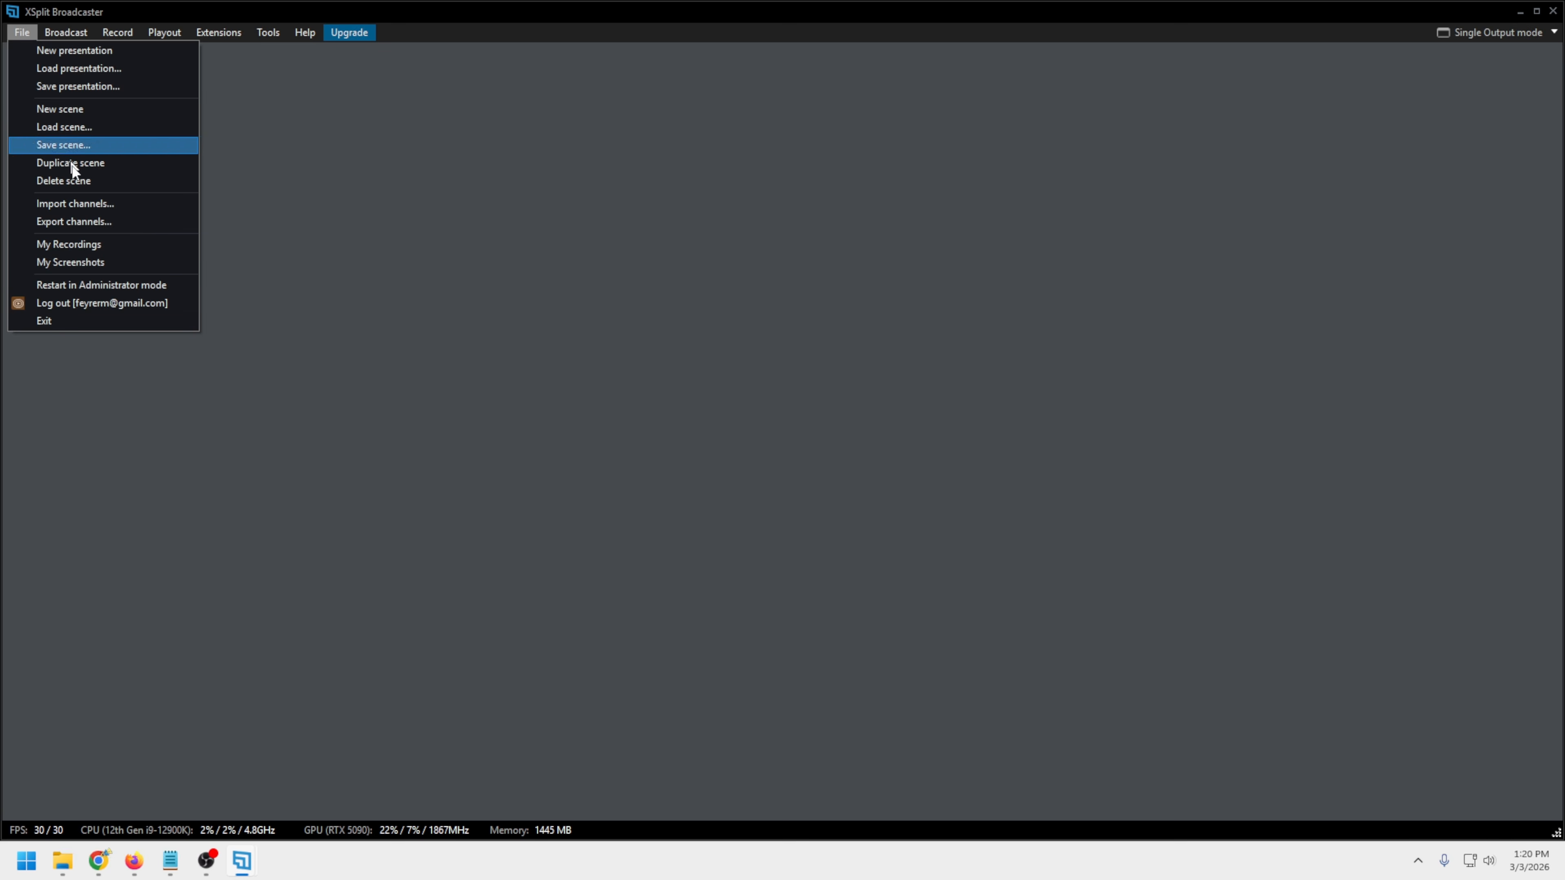
click(82, 320)
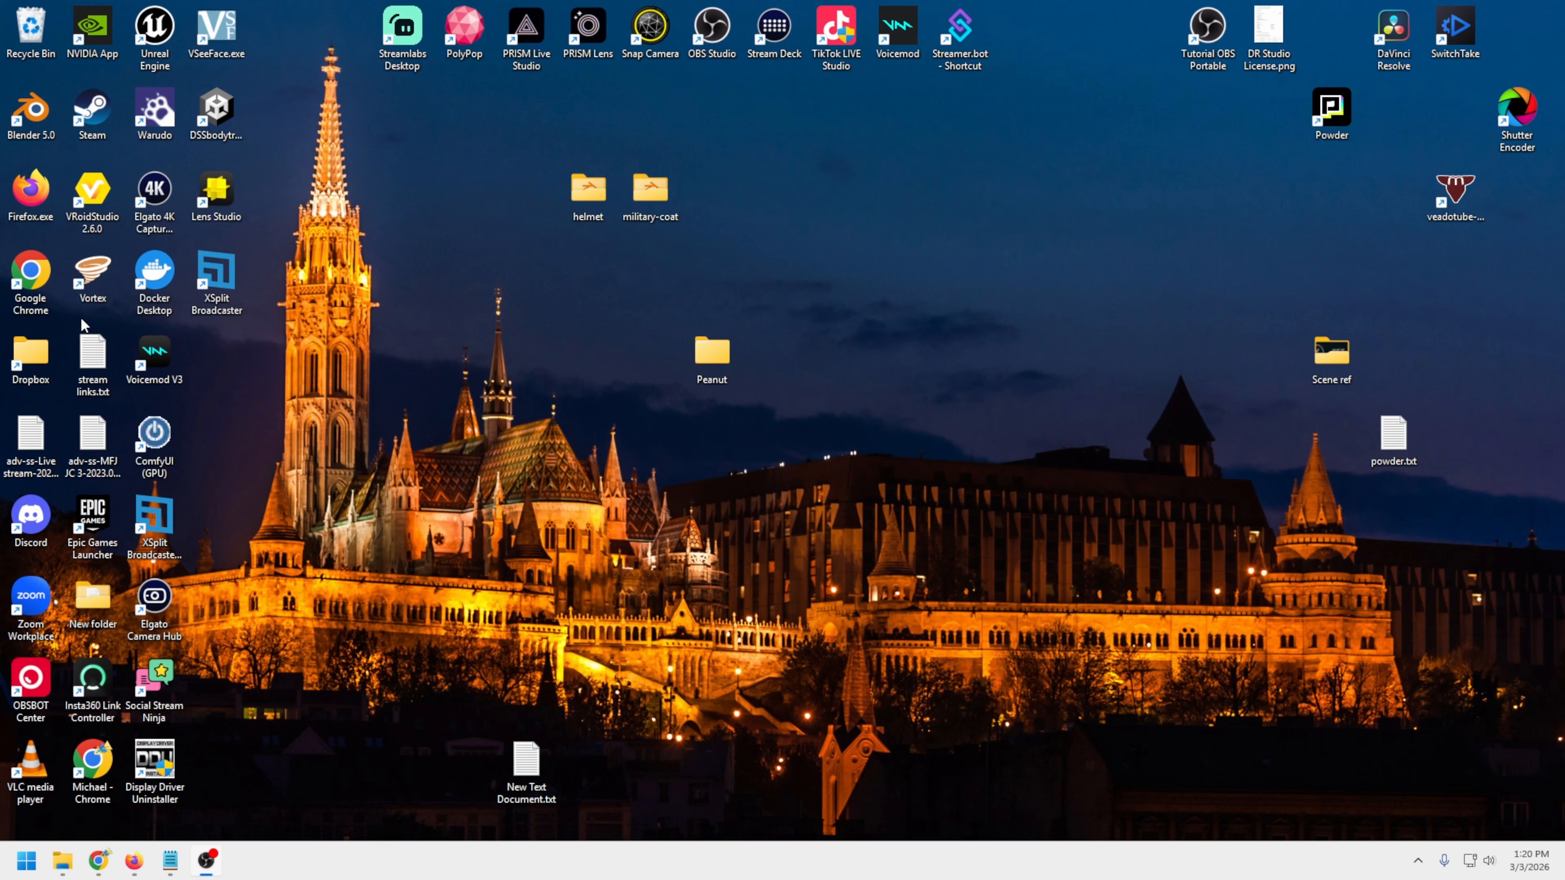
double_click(220, 285)
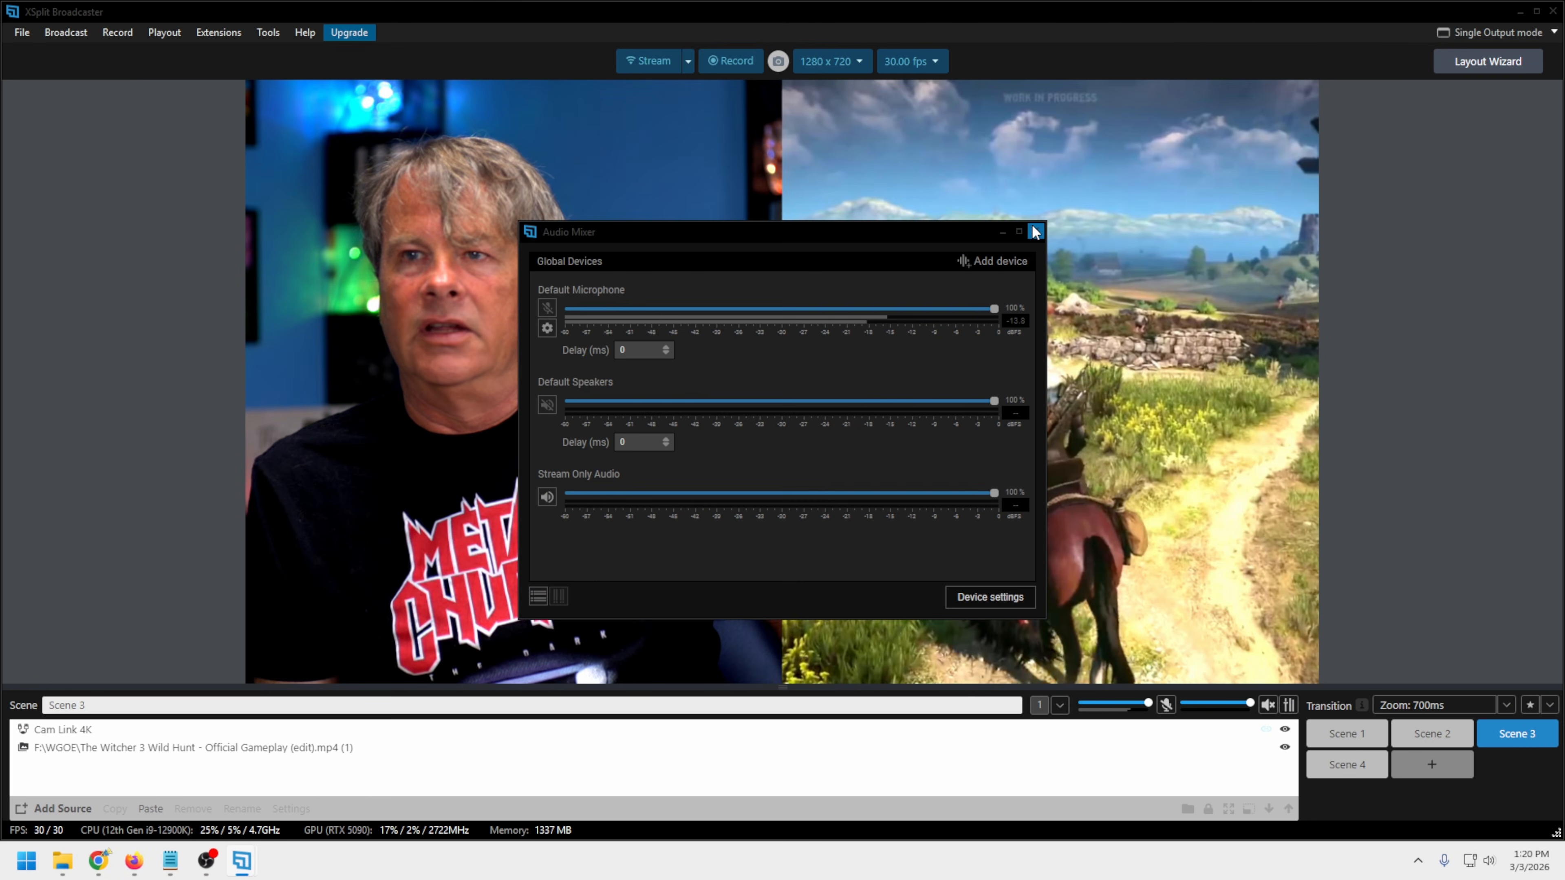
Close the Audio Mixer and cycle twice through Scene 1, Scene 2 and Scene 3 to check their layouts
click(1035, 232)
click(1355, 735)
click(1410, 740)
click(1507, 734)
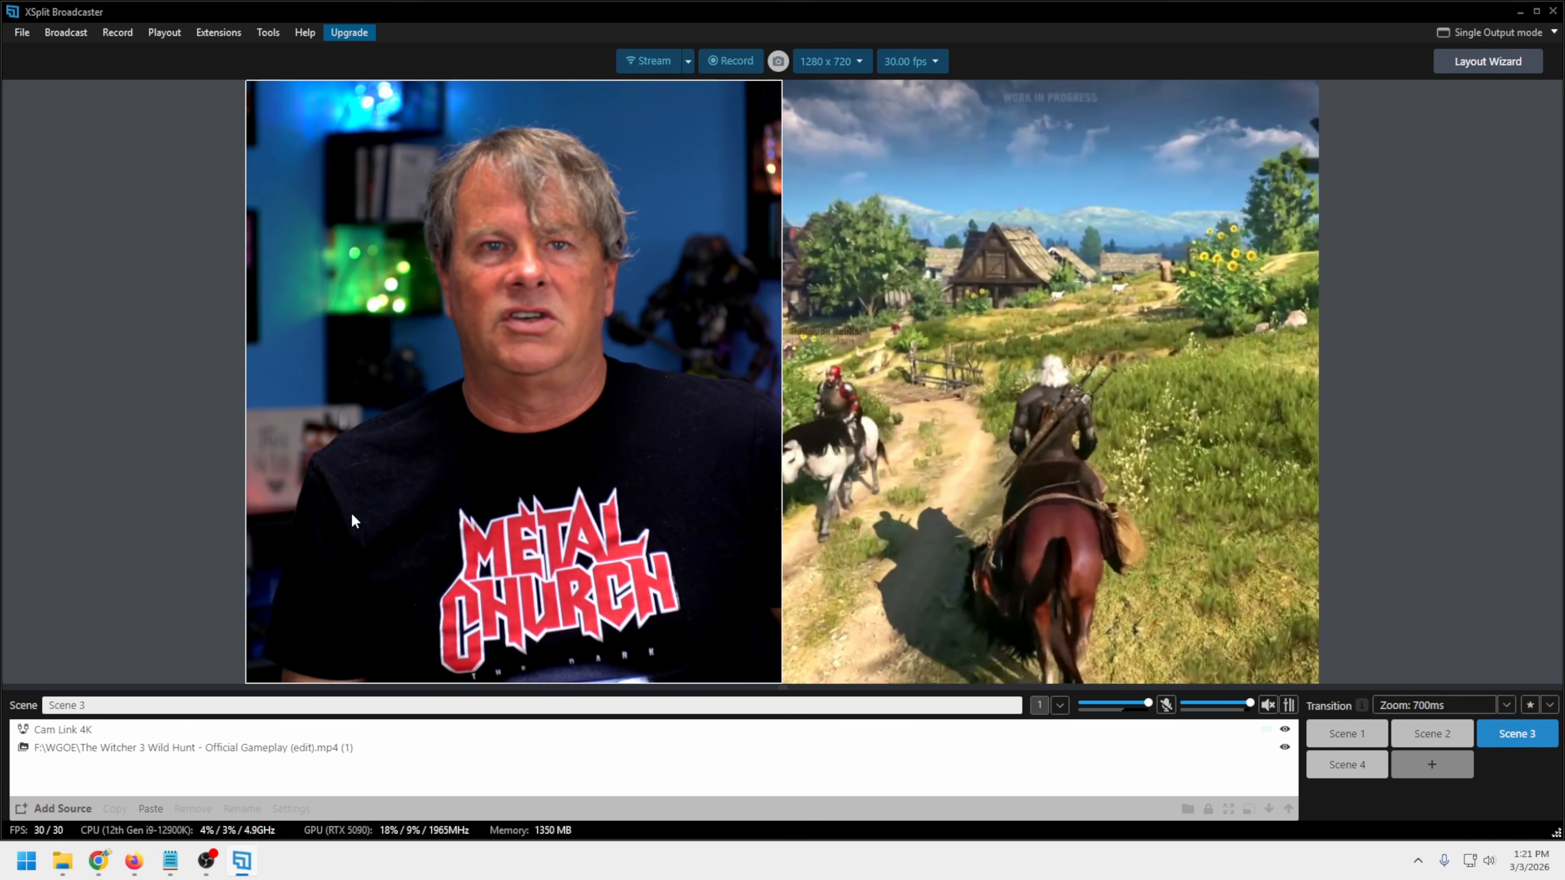
click(1348, 734)
click(1433, 735)
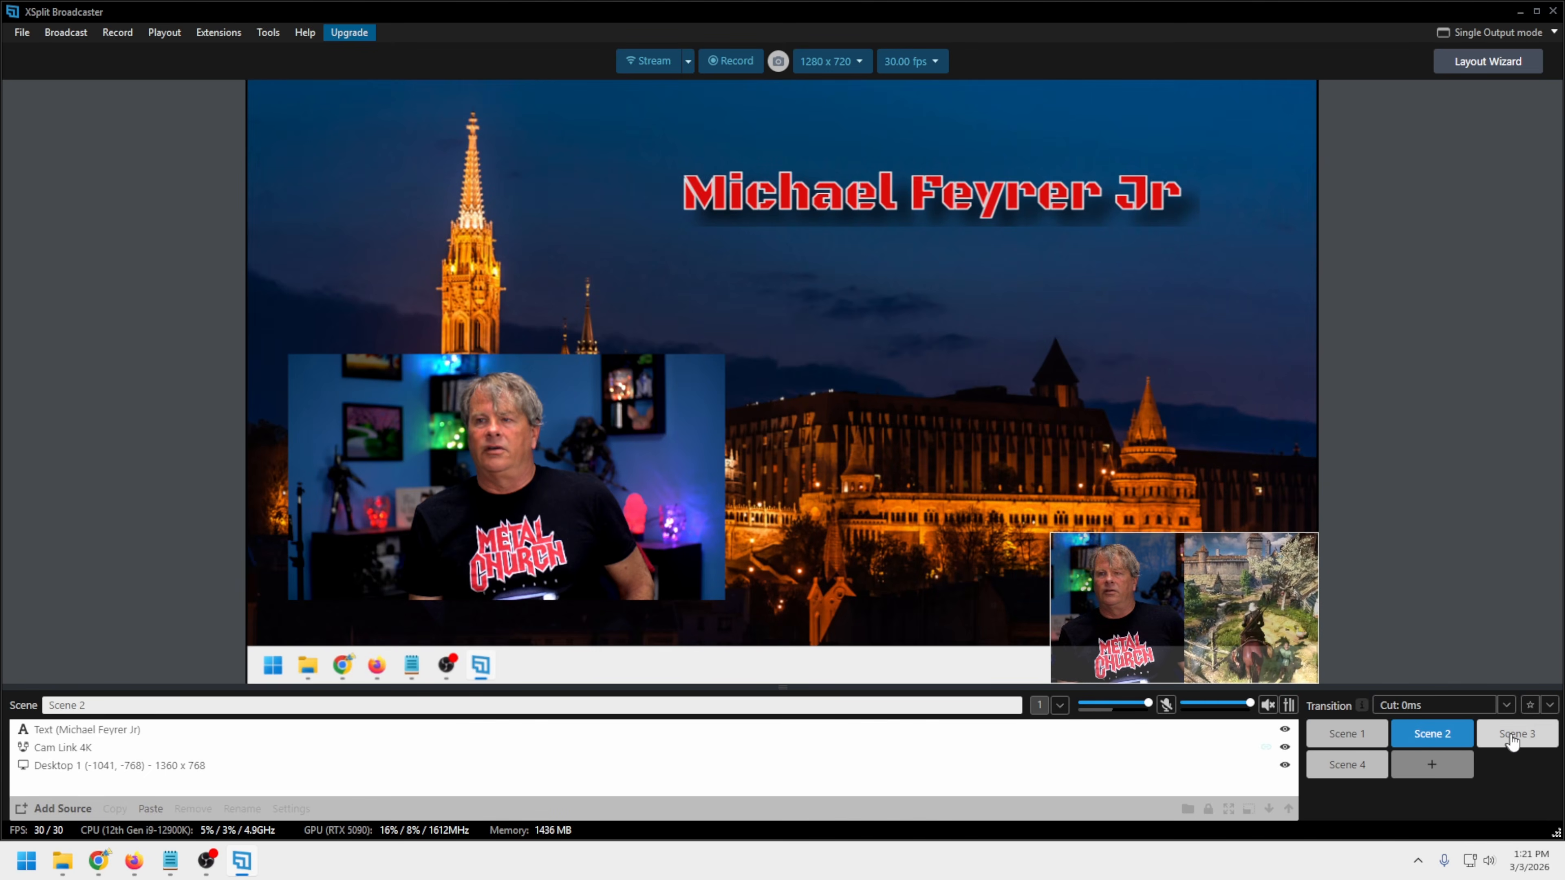
click(1513, 737)
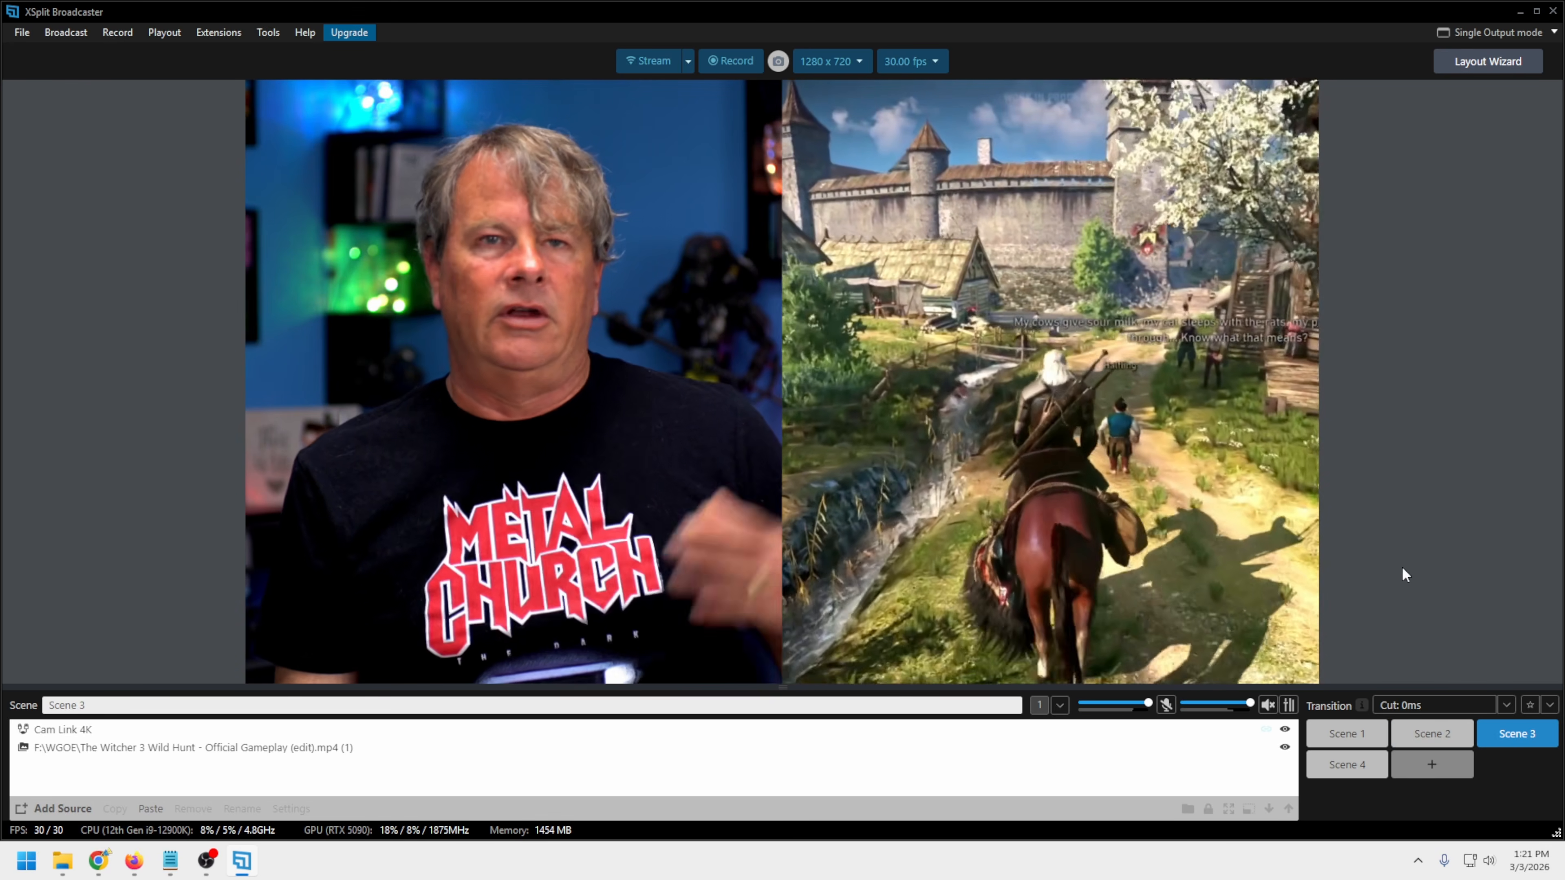
Open the application's general settings and toggle the Hide top control bar option on and back off
click(269, 32)
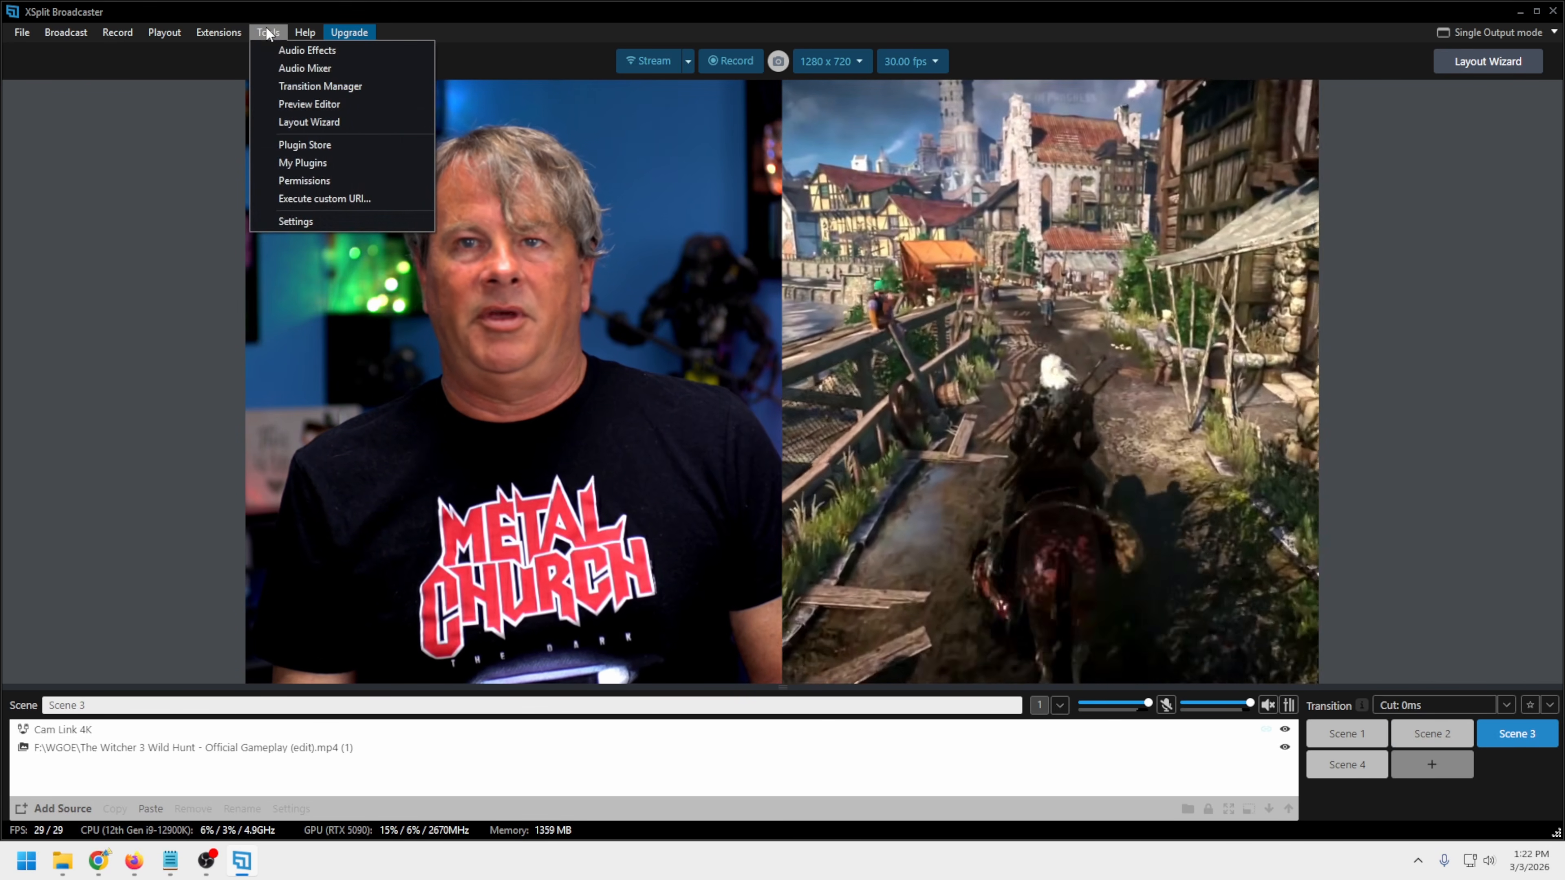
click(290, 220)
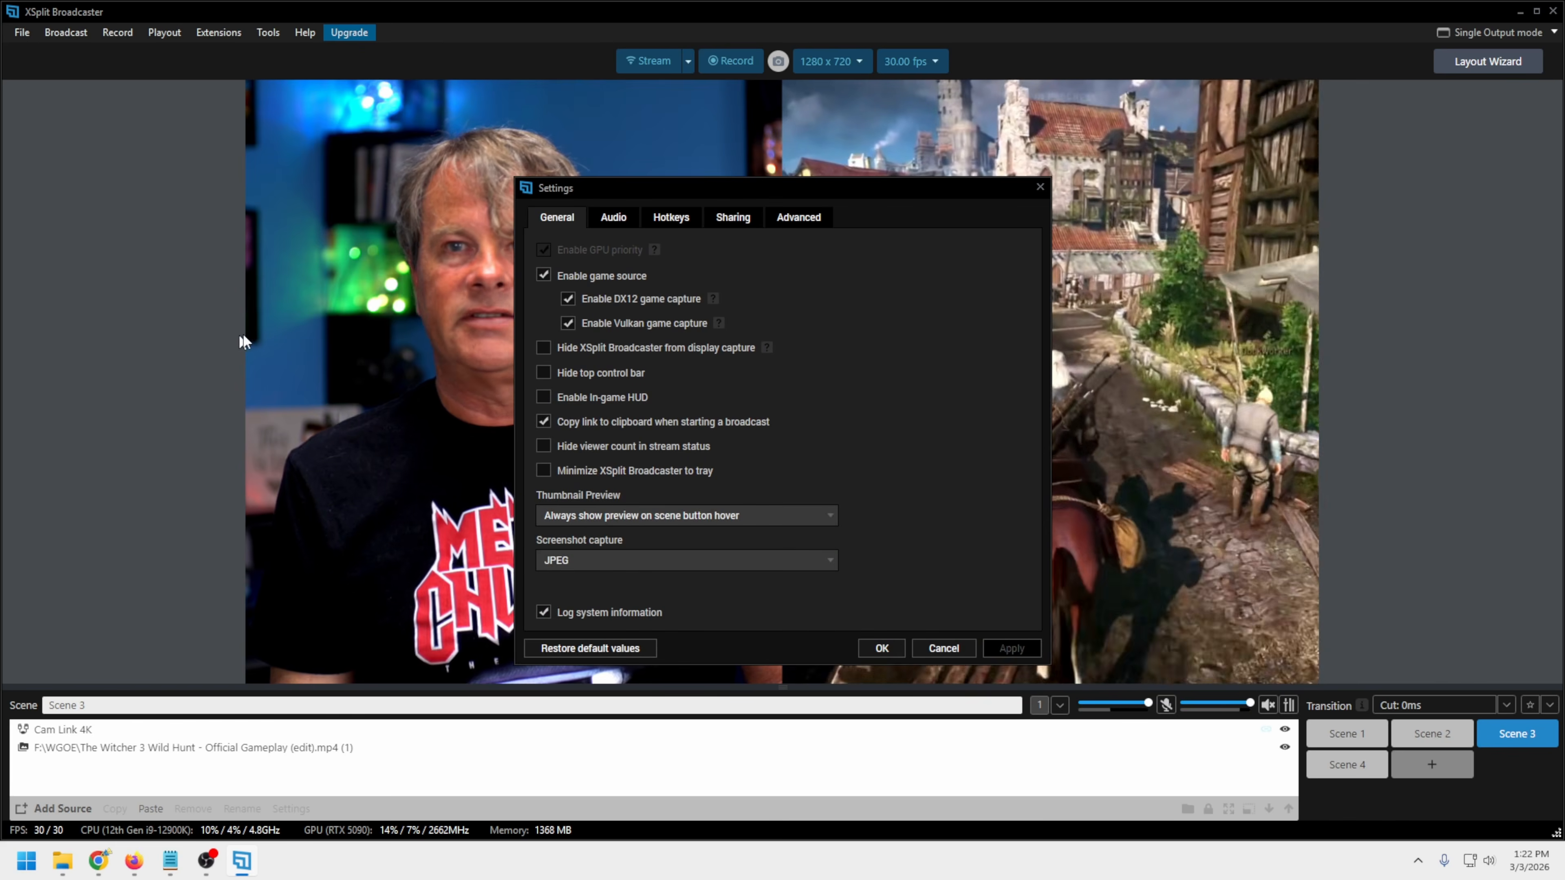
mouse_move(882, 193)
mouse_down()
mouse_move(898, 229)
mouse_move(884, 167)
mouse_up()
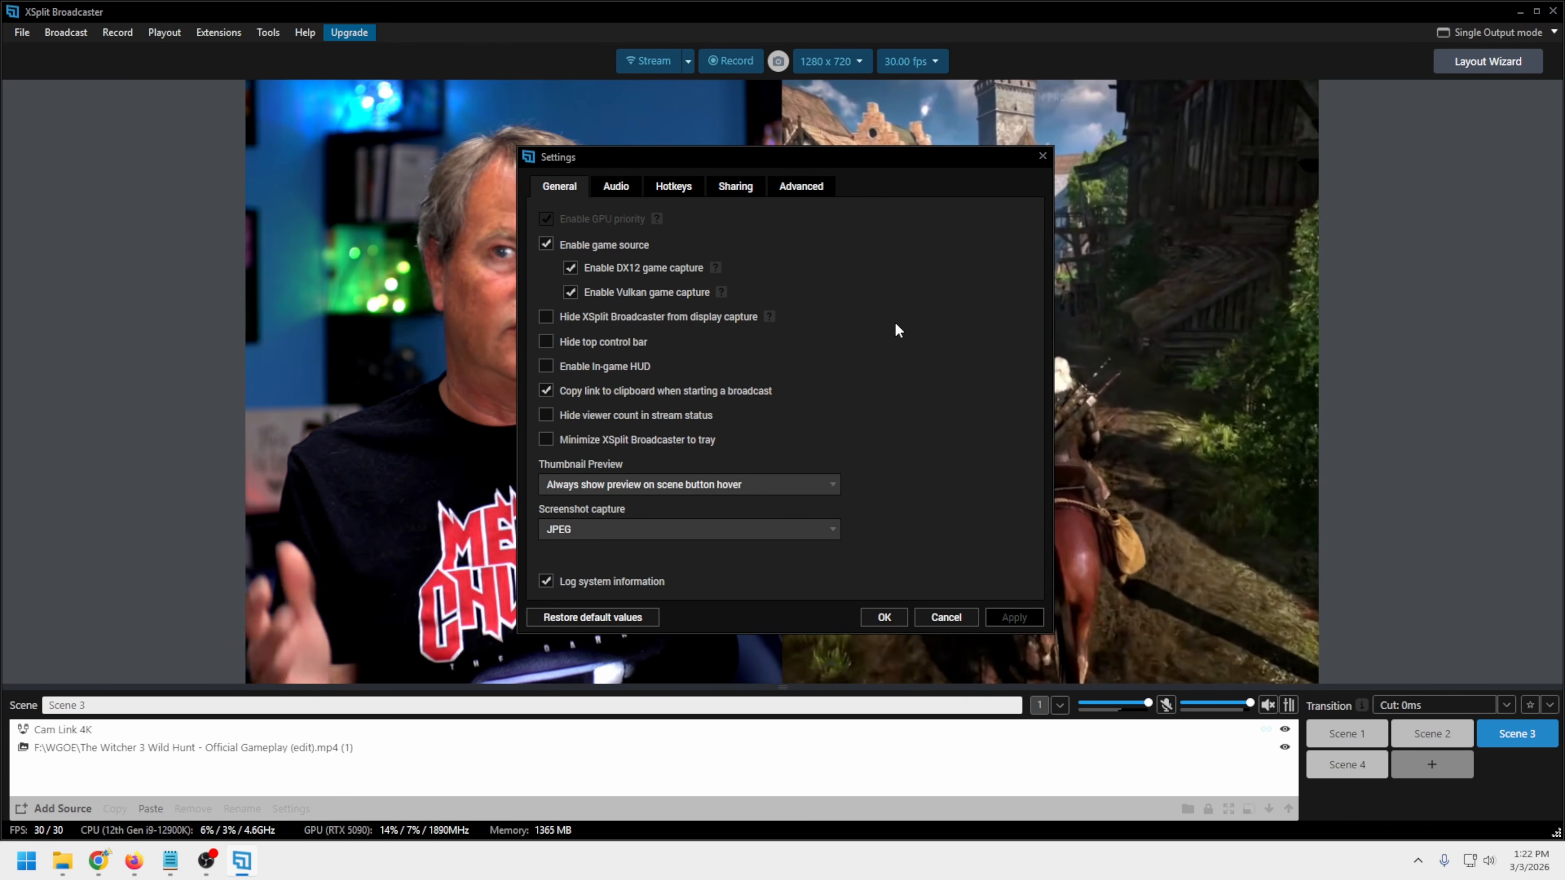
click(544, 343)
click(545, 343)
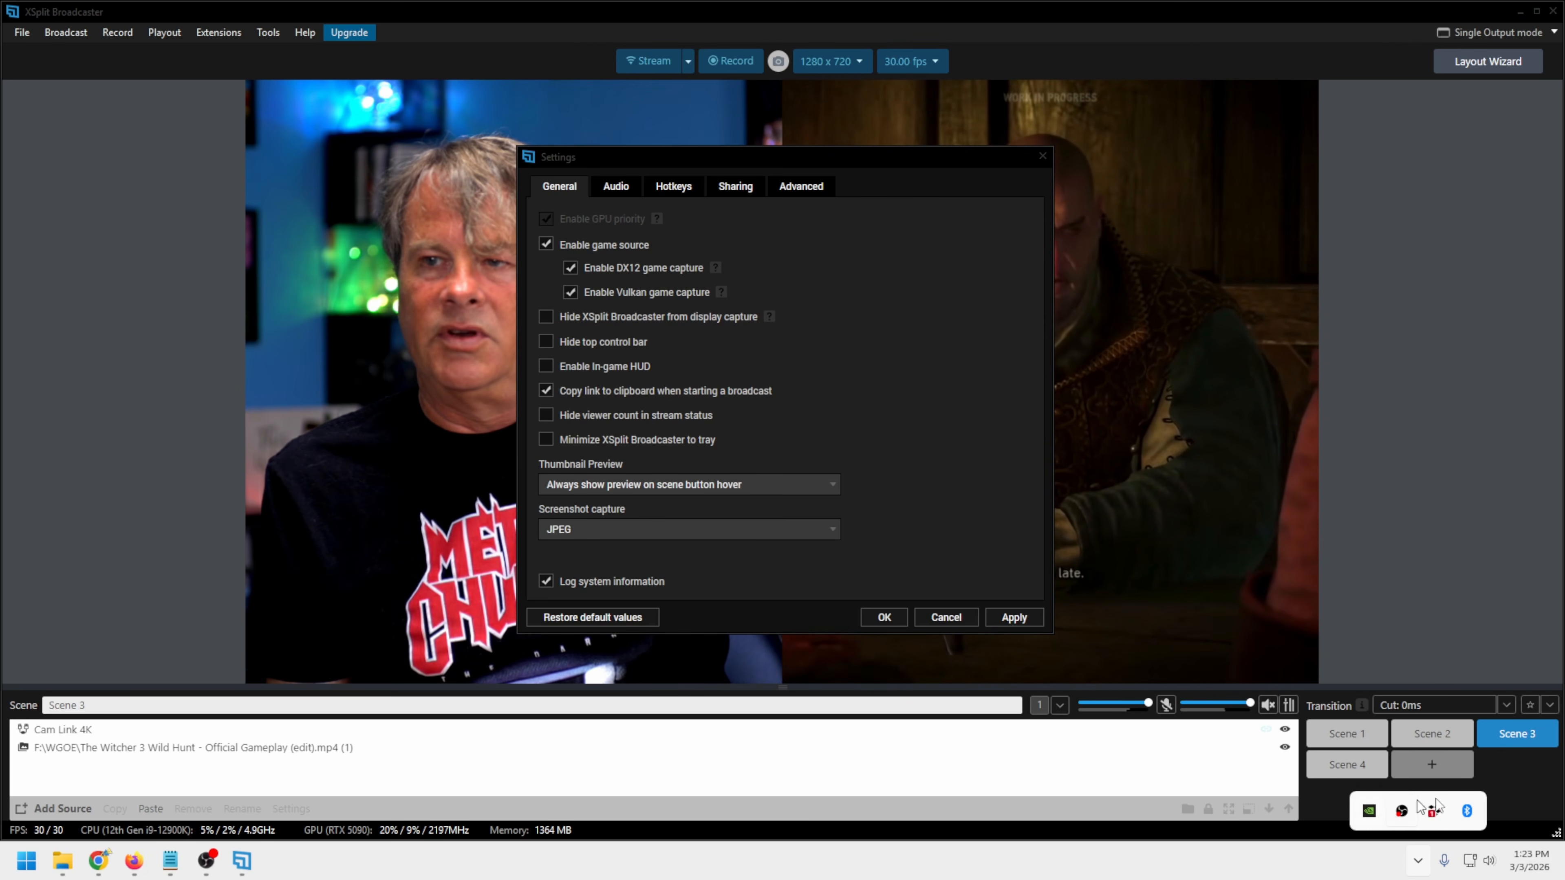
Review the available screenshot capture formats in the general settings and keep JPEG
click(549, 501)
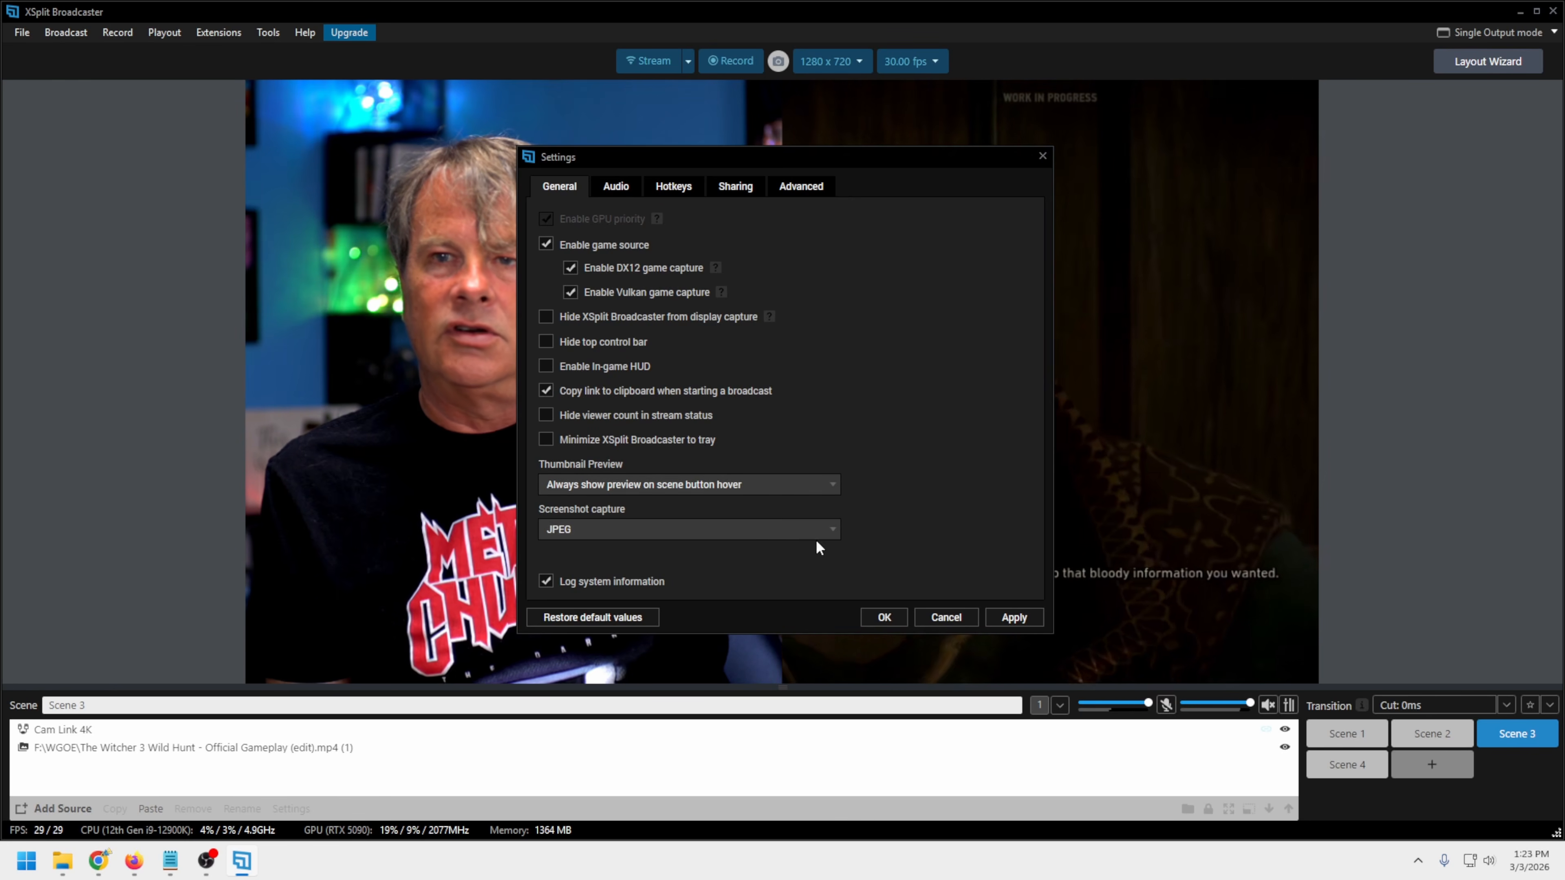
click(831, 531)
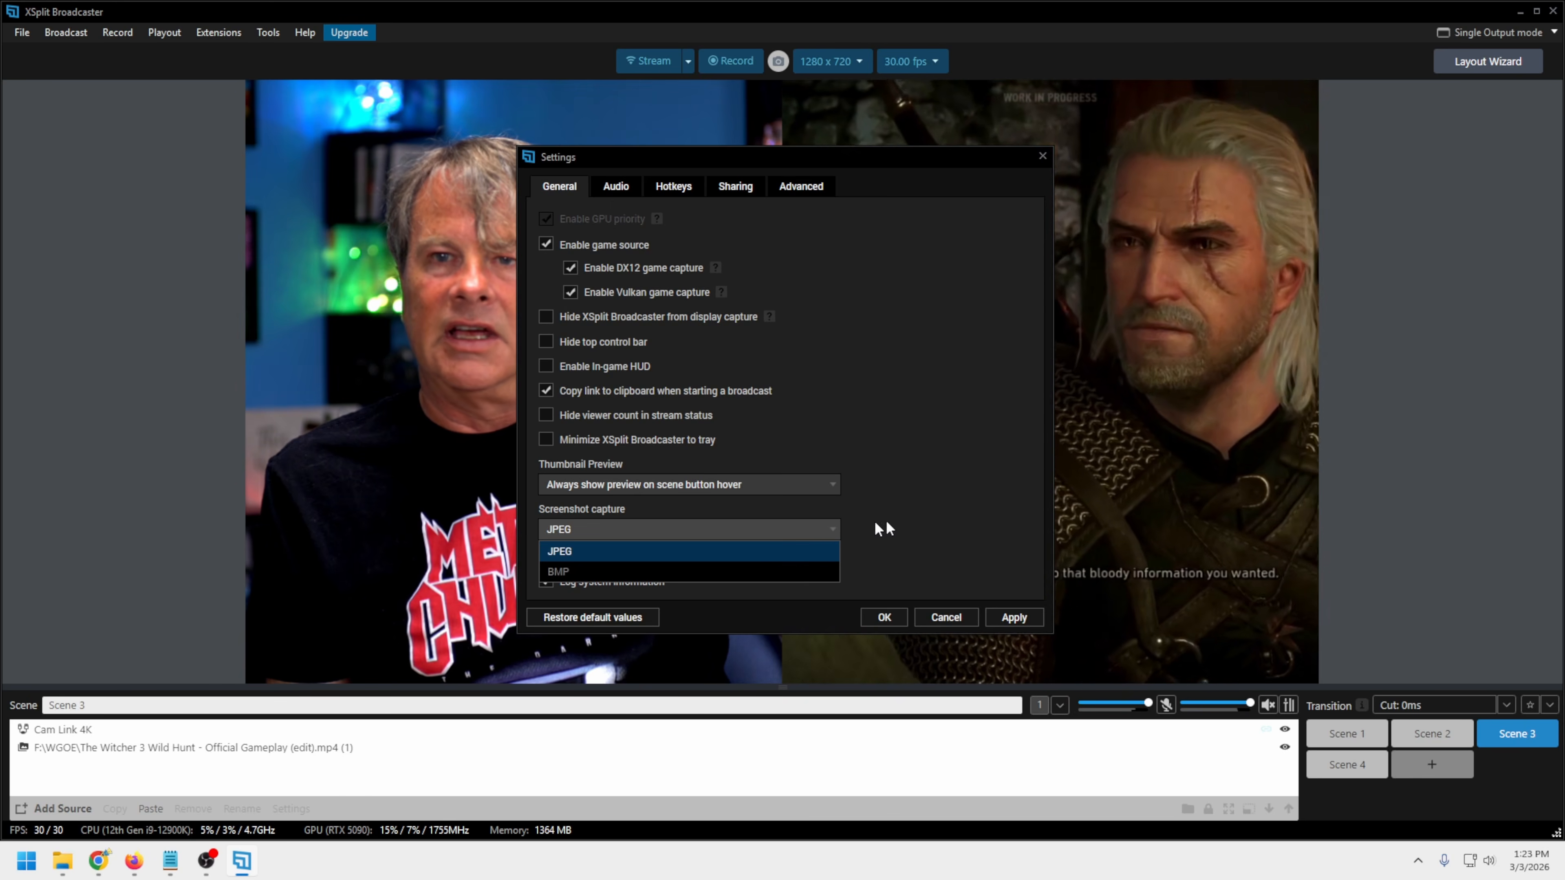
click(954, 507)
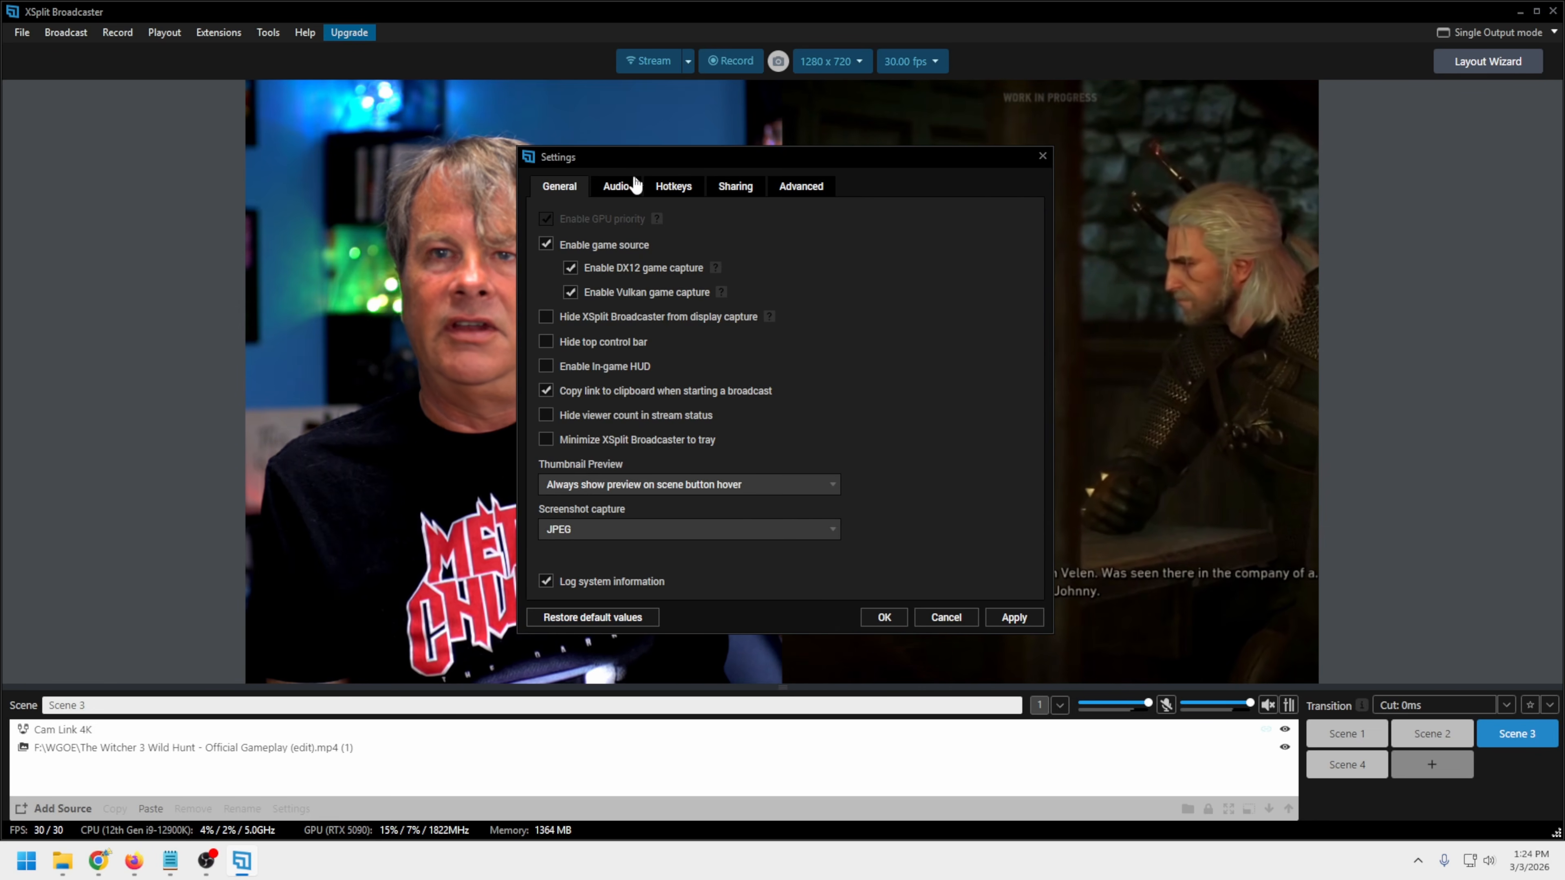
In the audio settings, keep capturing from System Devices and set the system sound to Headset Earphone (Zone Wireless Plus)
click(636, 184)
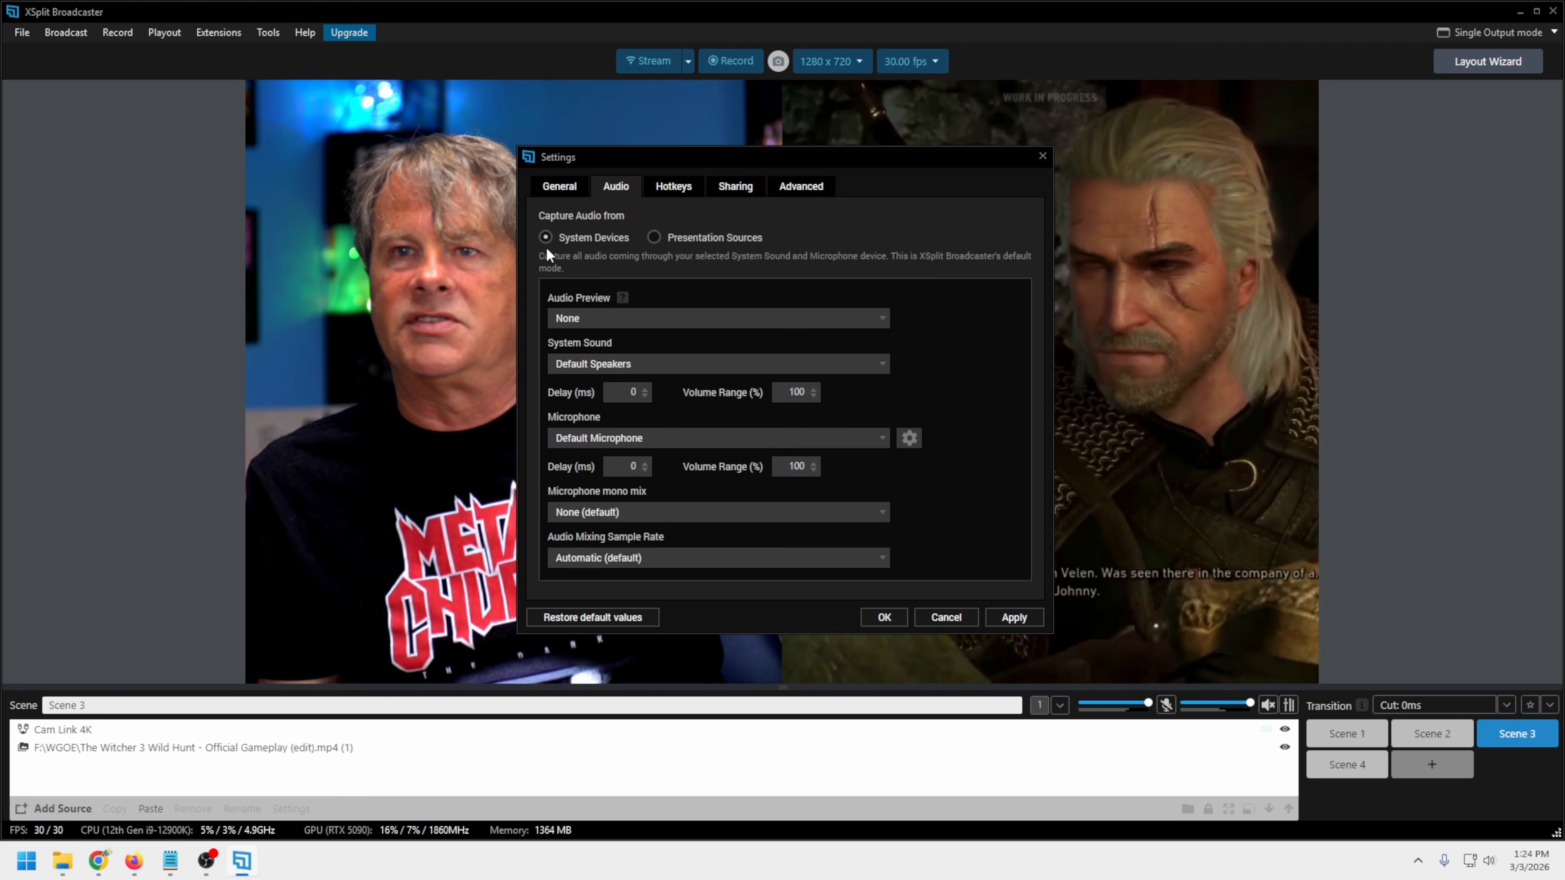
click(655, 237)
click(622, 237)
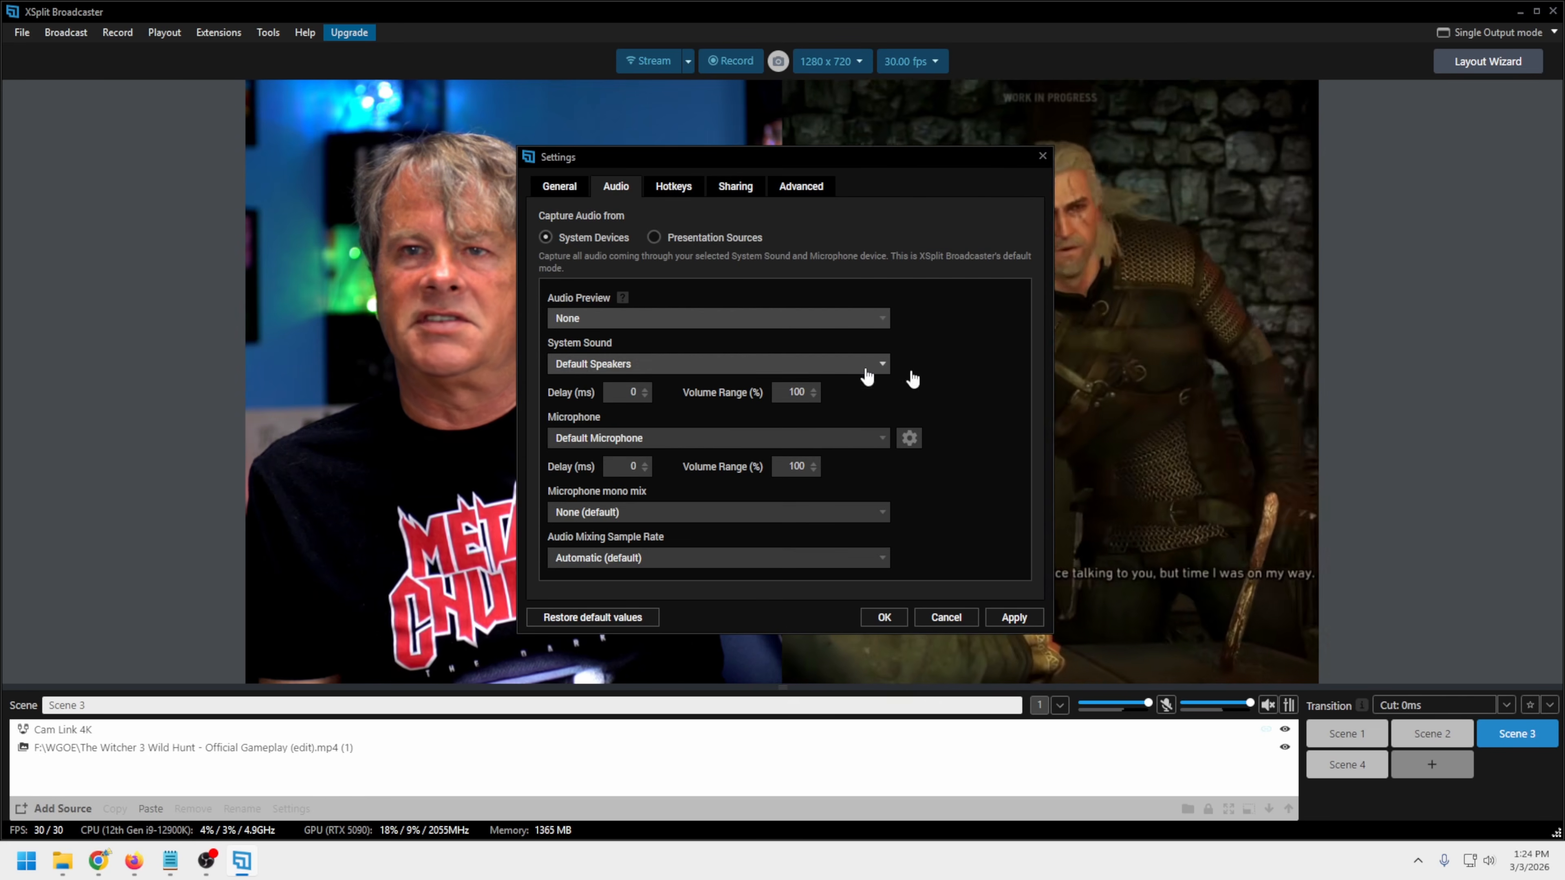
click(882, 364)
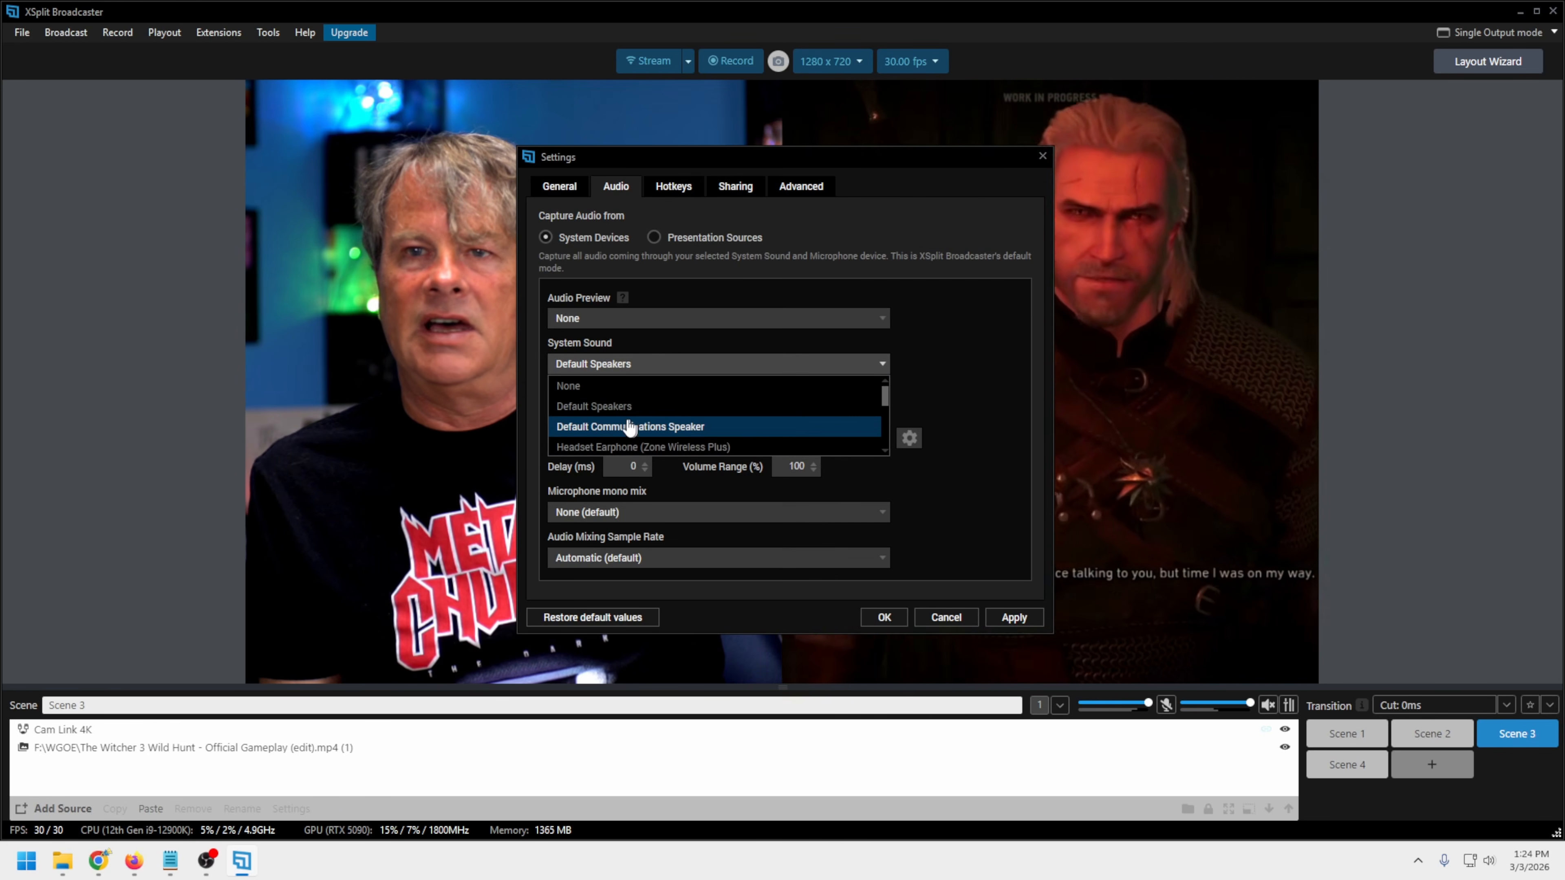
click(646, 447)
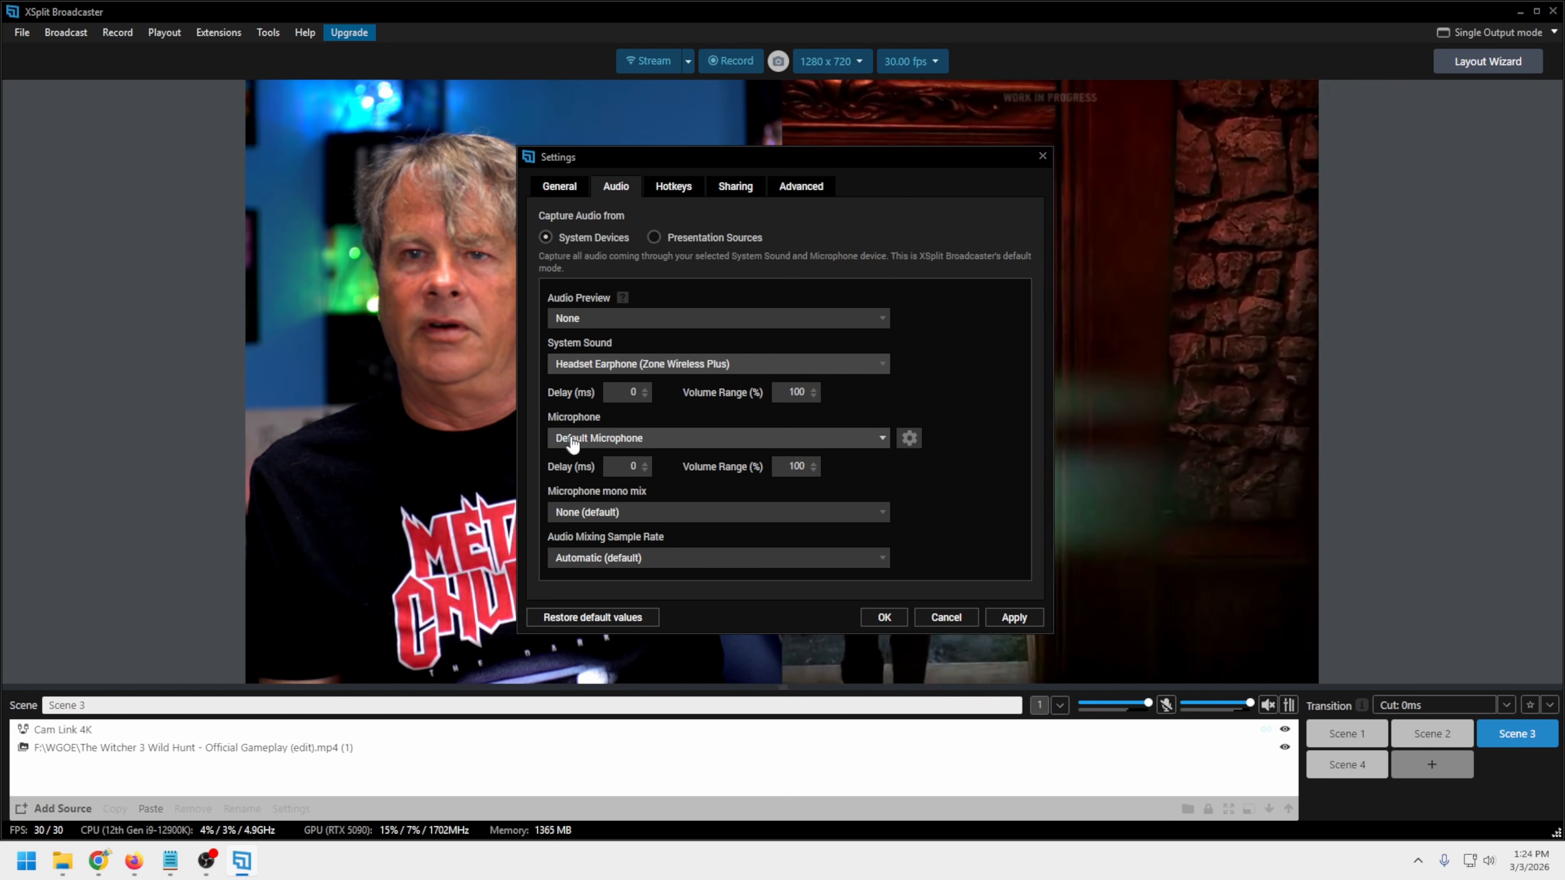
Set the microphone to HDMI (Cam Link 4K), then review the mono mix and sample rate options and keep their defaults
click(881, 441)
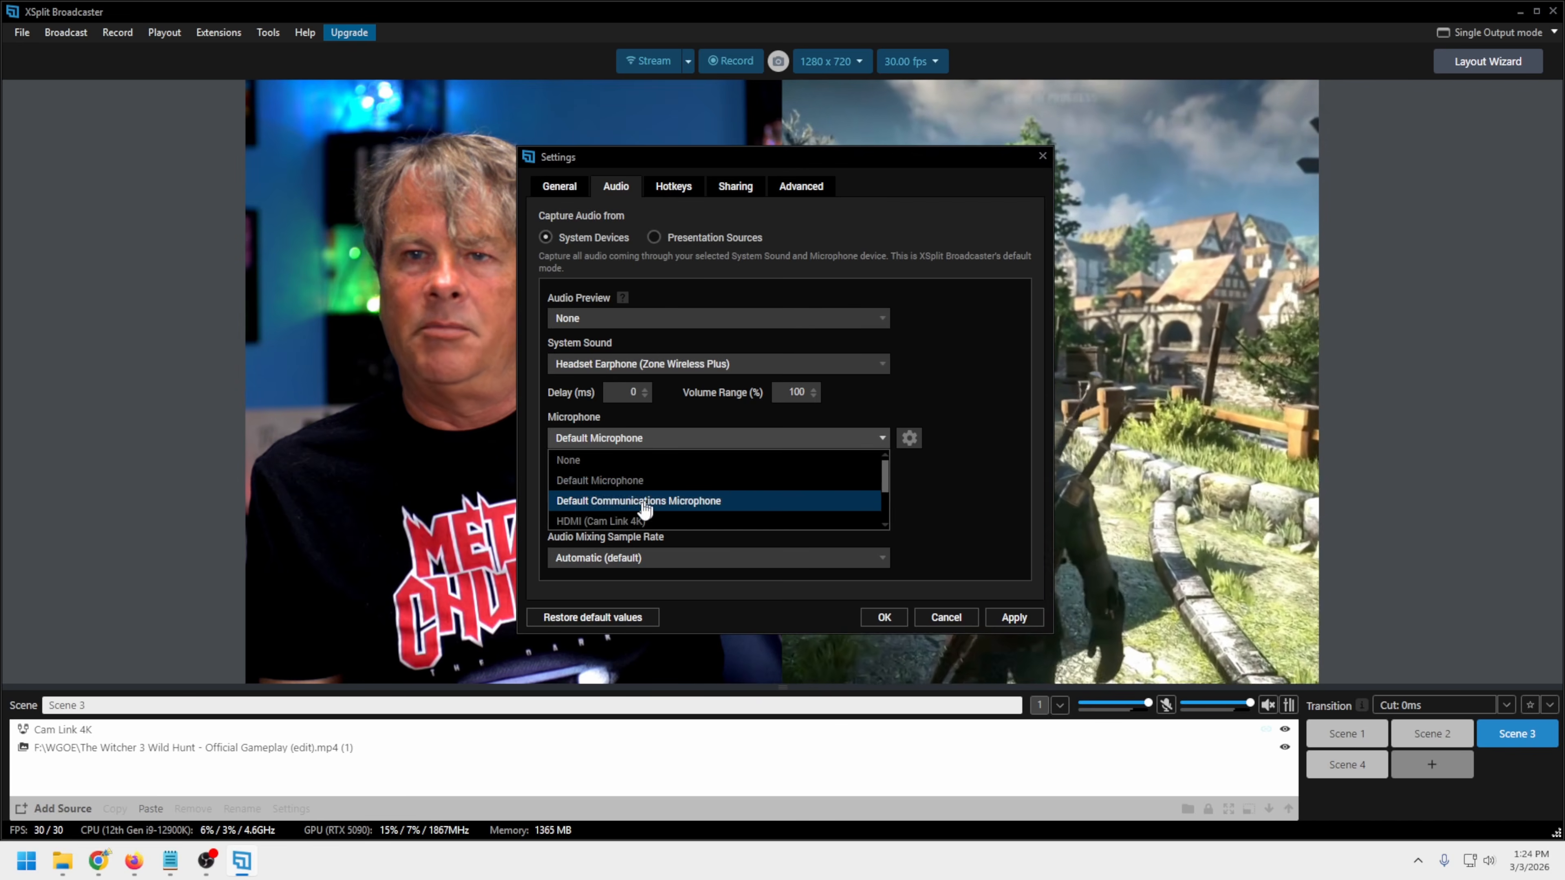
click(708, 521)
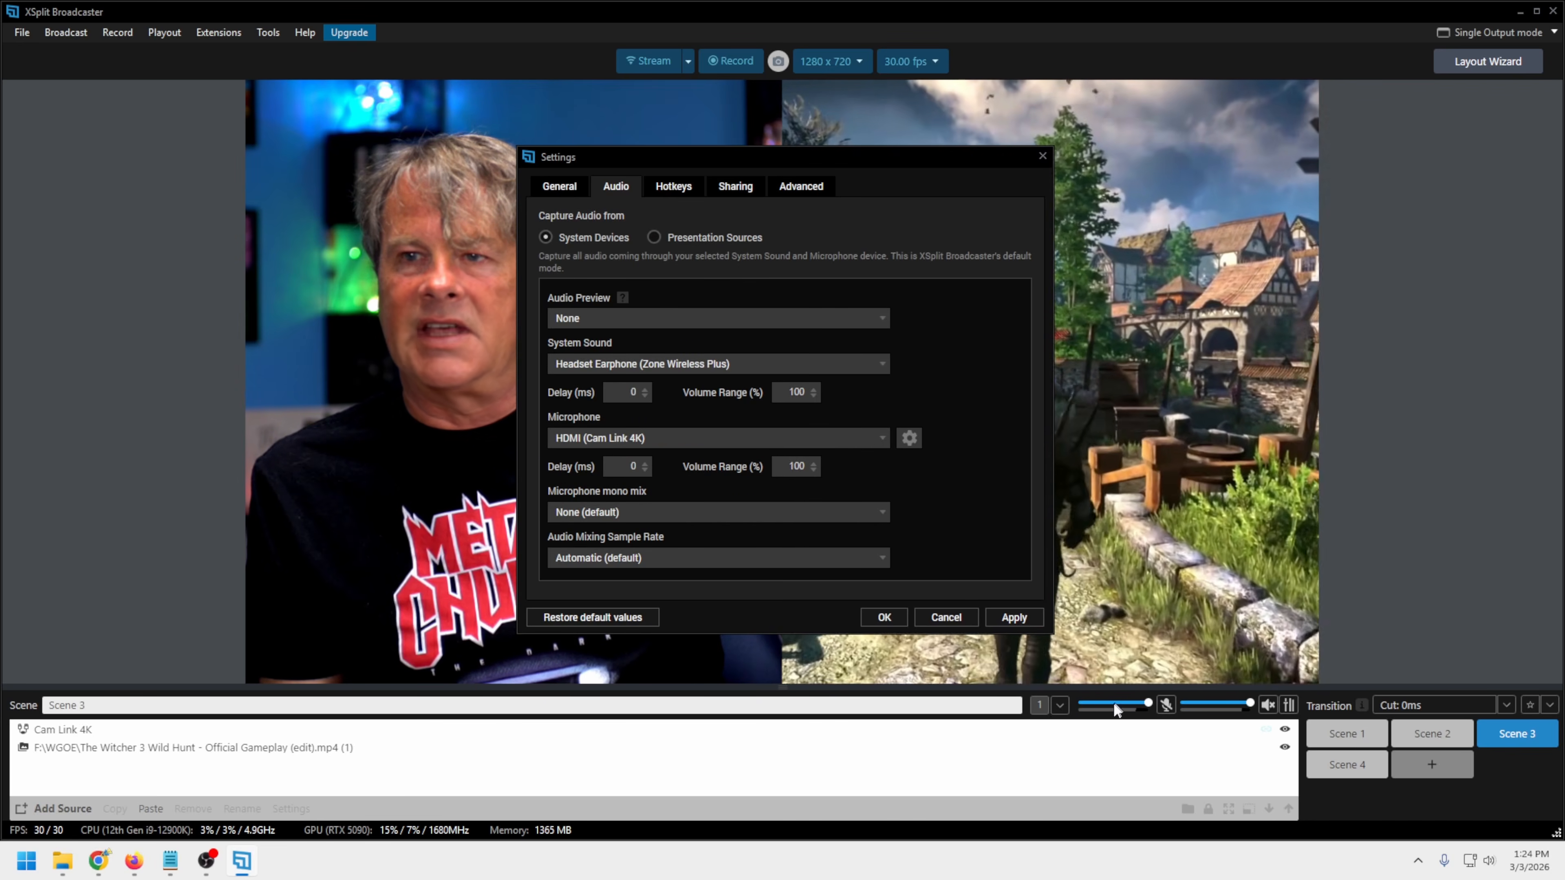
click(881, 512)
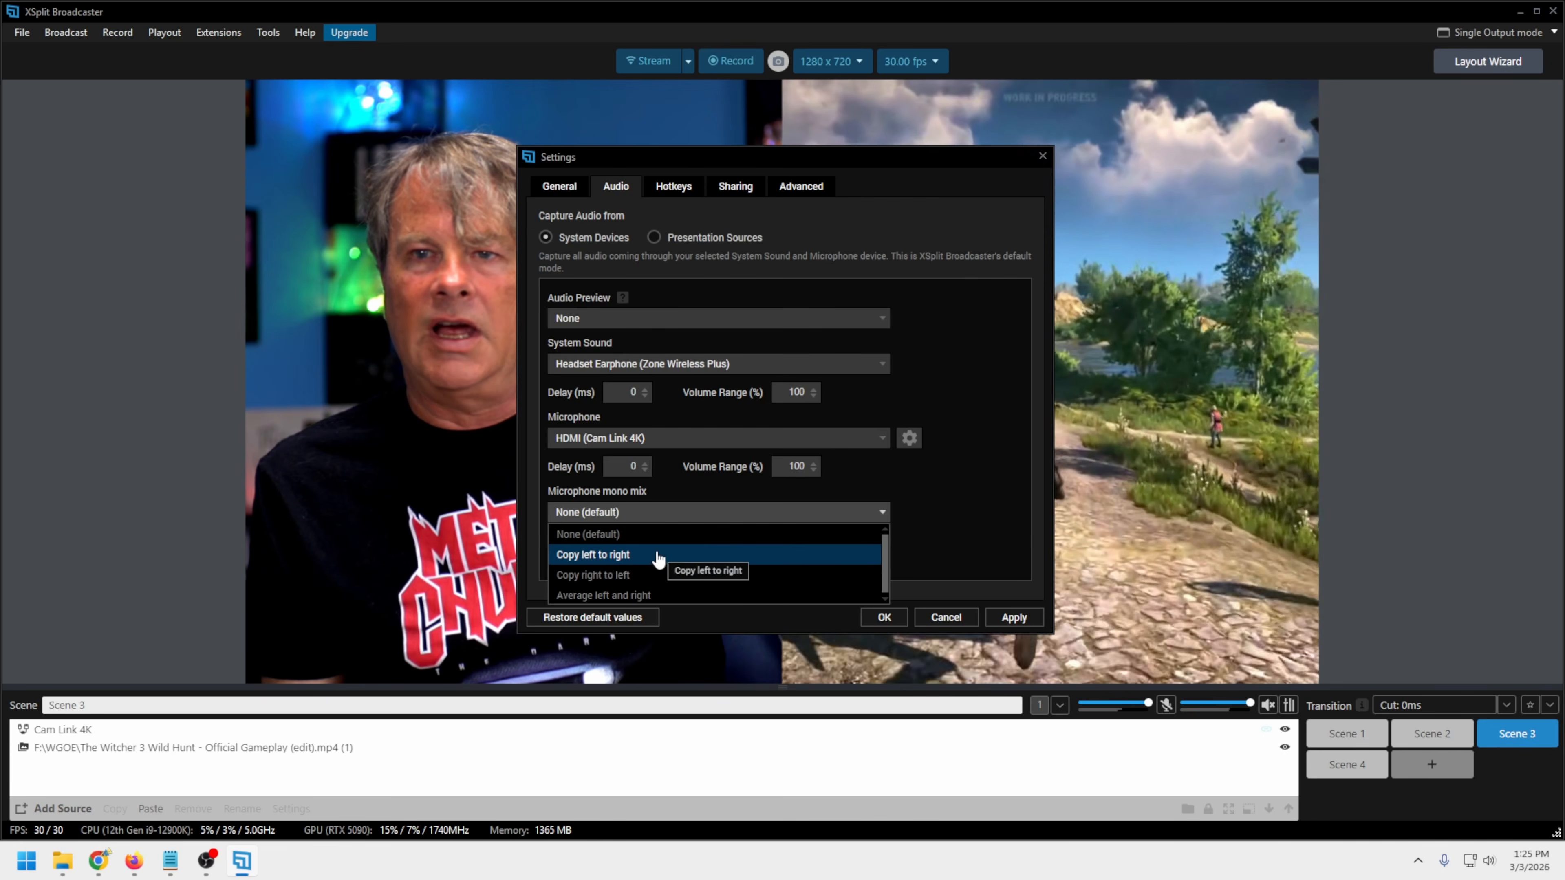
click(951, 465)
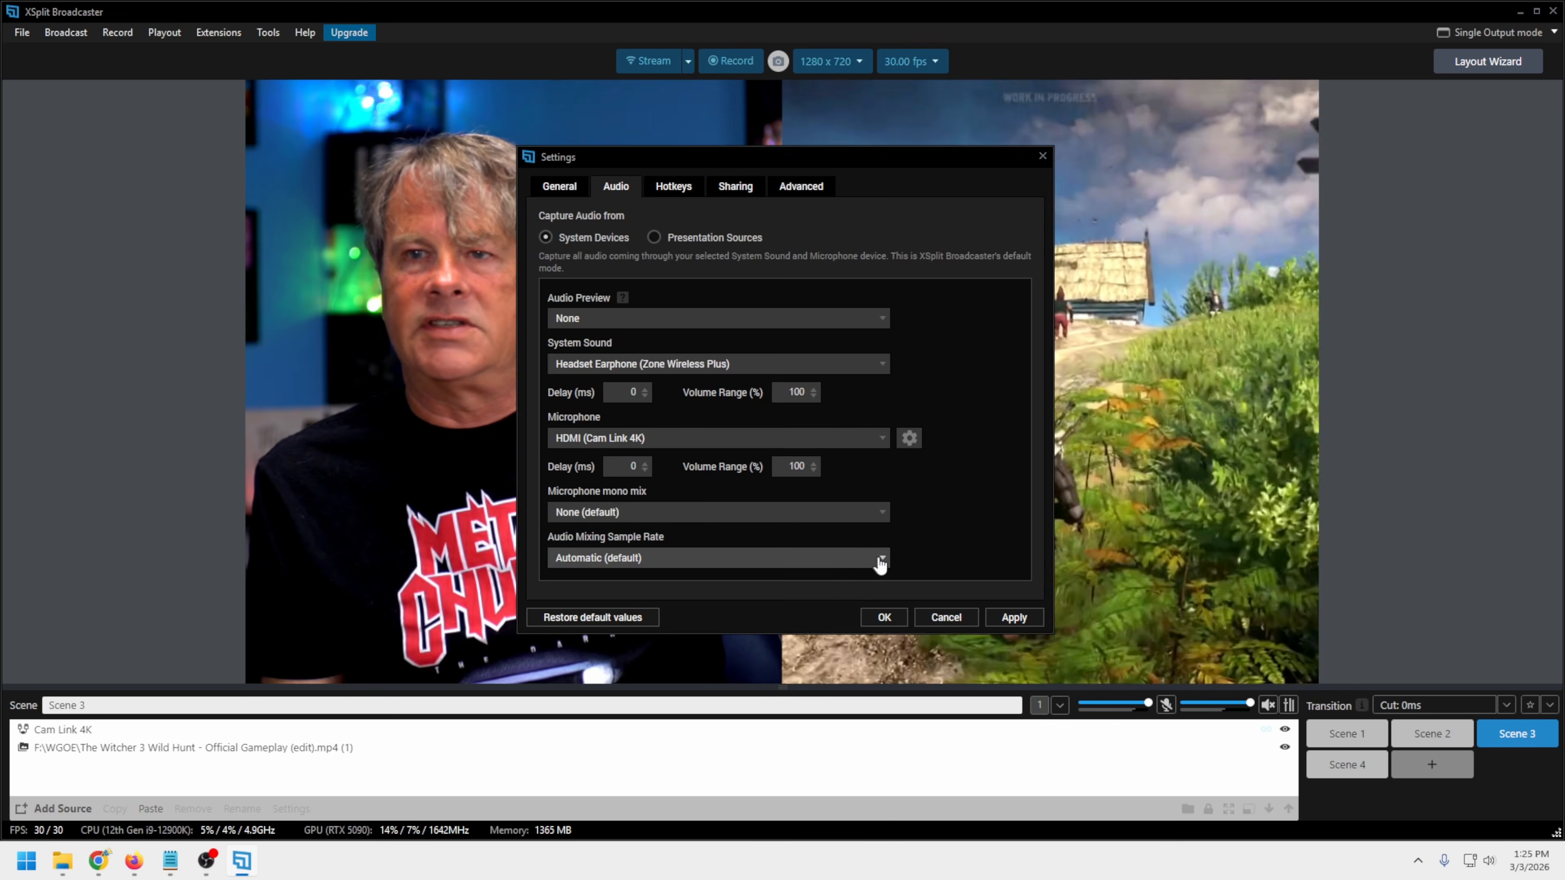
click(882, 559)
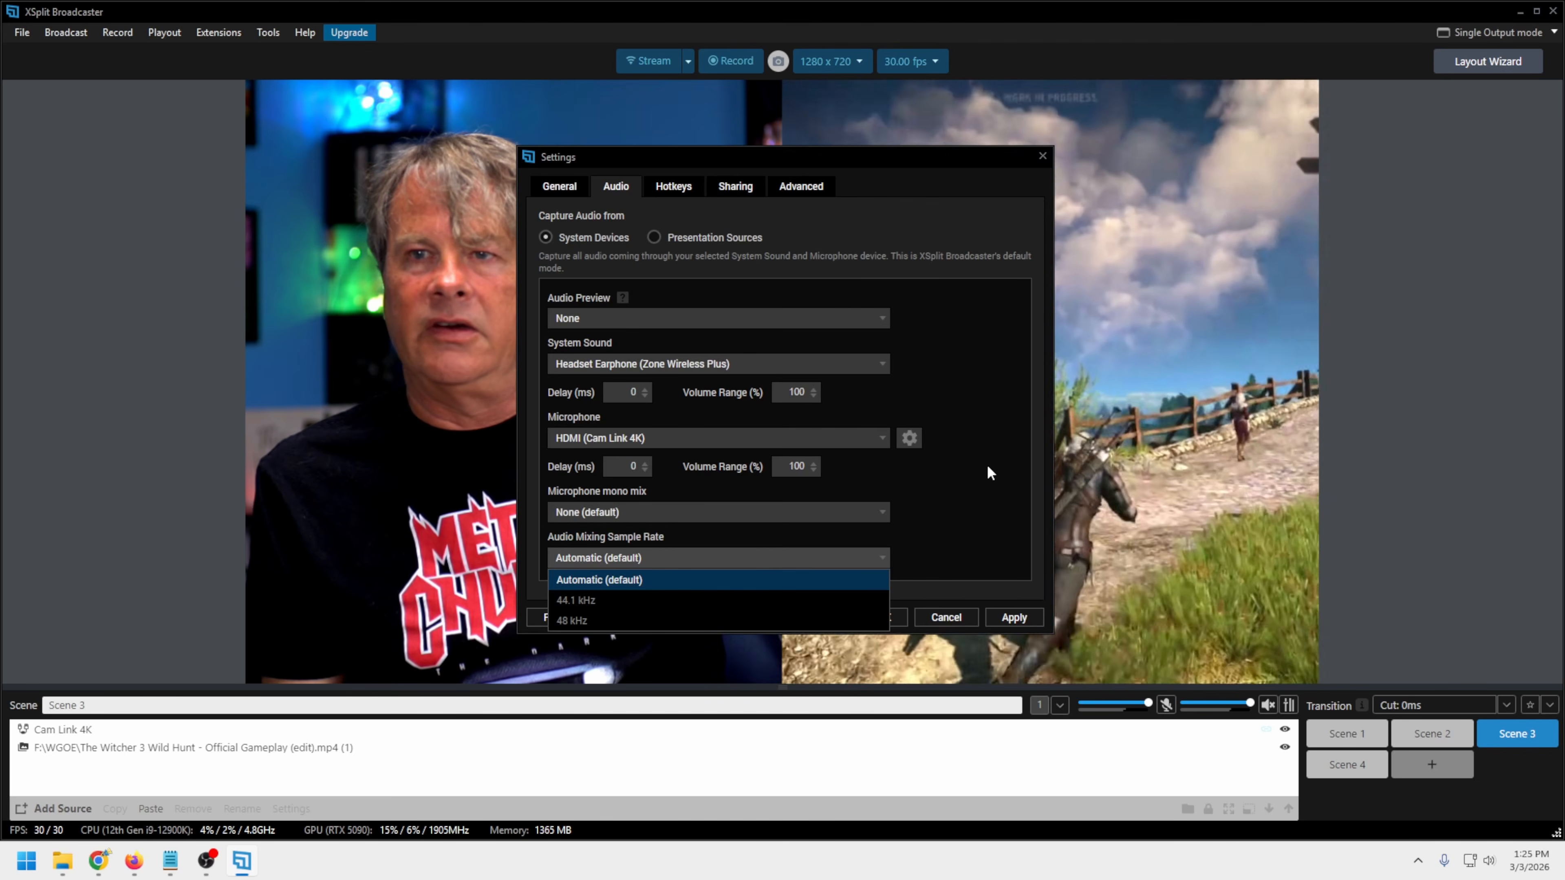
click(964, 479)
Open the microphone's audio effects and check the available VST plugins
click(909, 438)
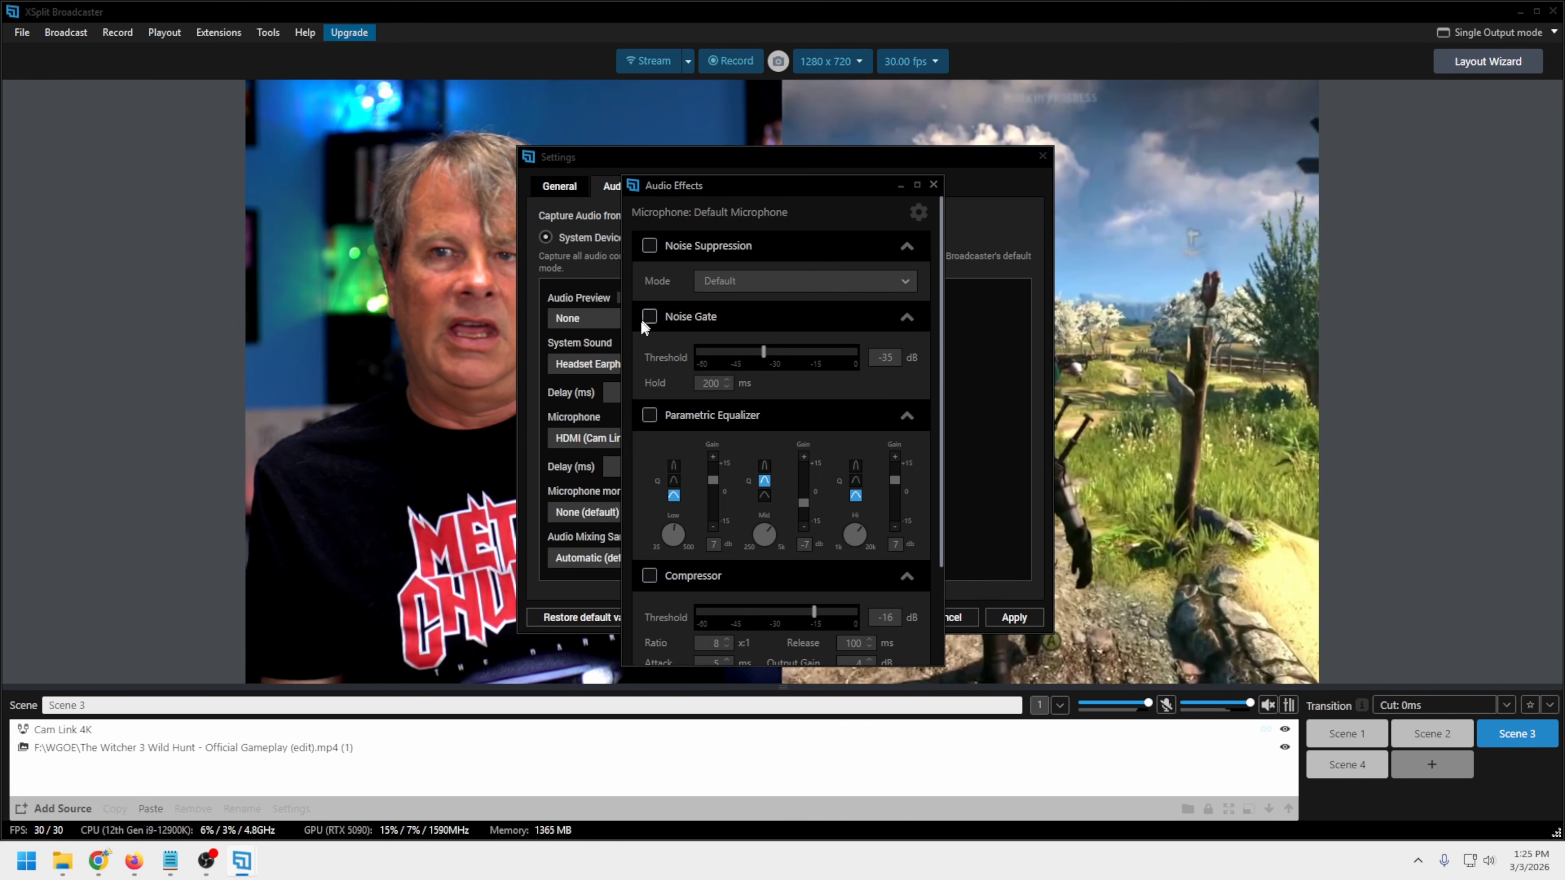
scroll(774, 523, down, 3)
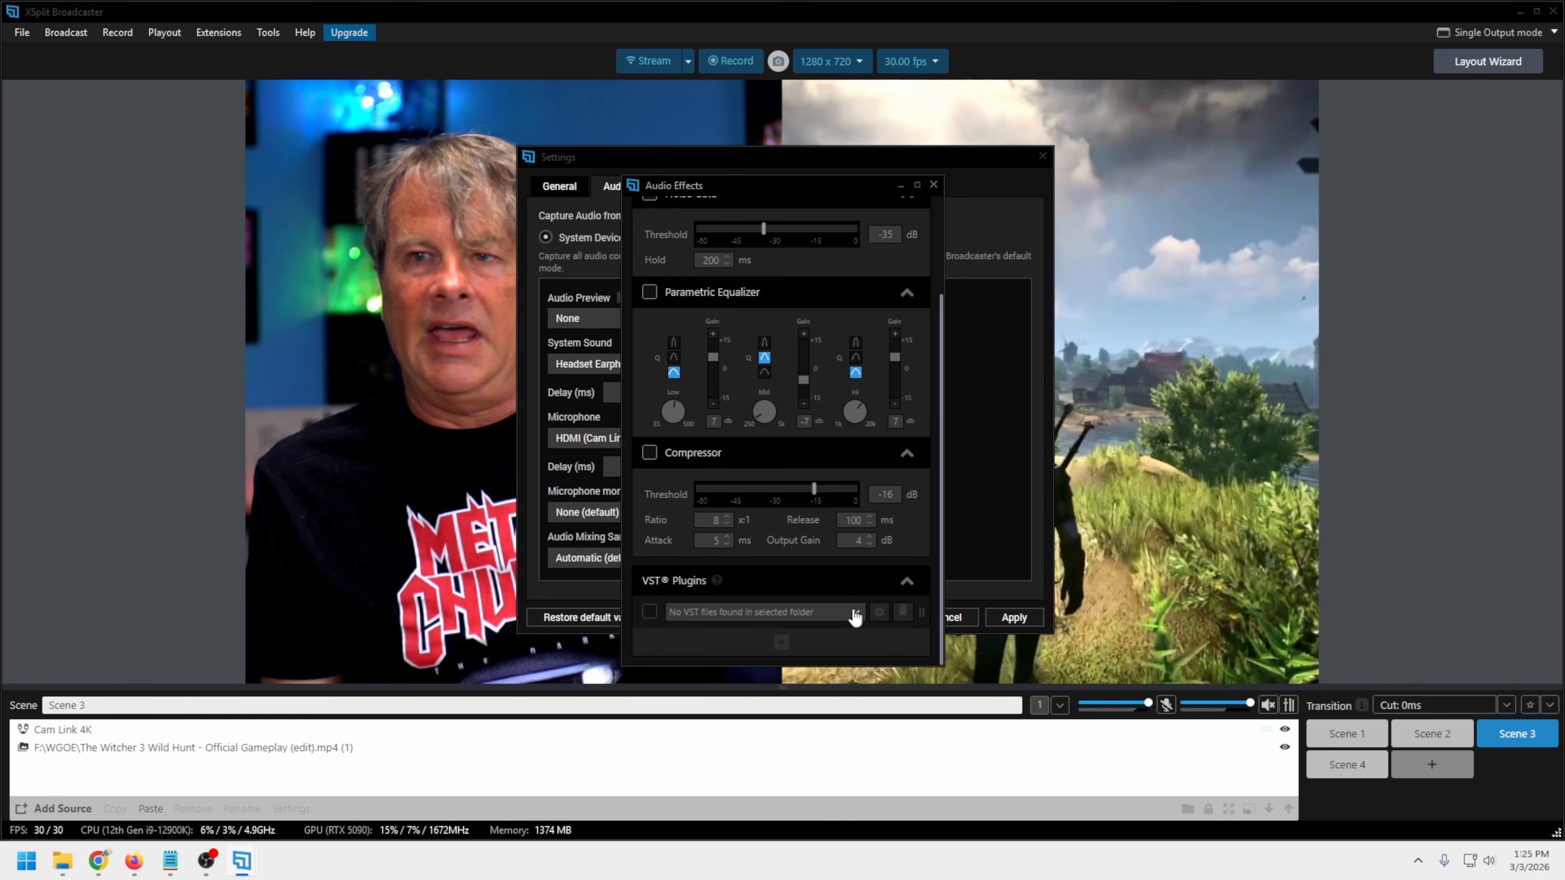
click(856, 614)
click(885, 580)
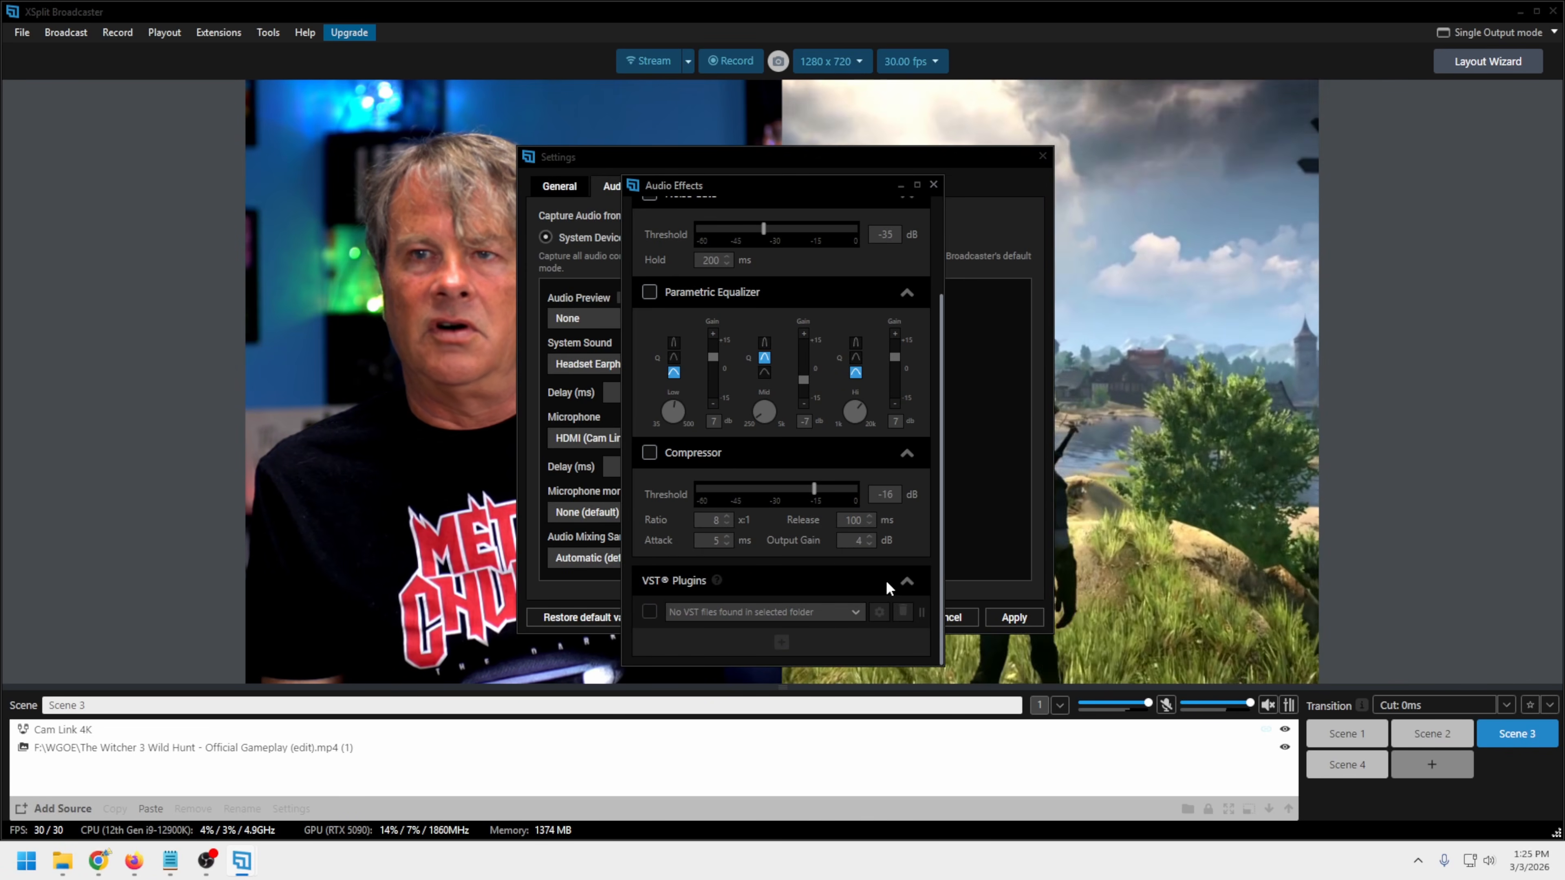
Enable Noise Suppression for the microphone and set its mode to NVIDIA Noise Removal
scroll(775, 545, up, 4)
click(771, 283)
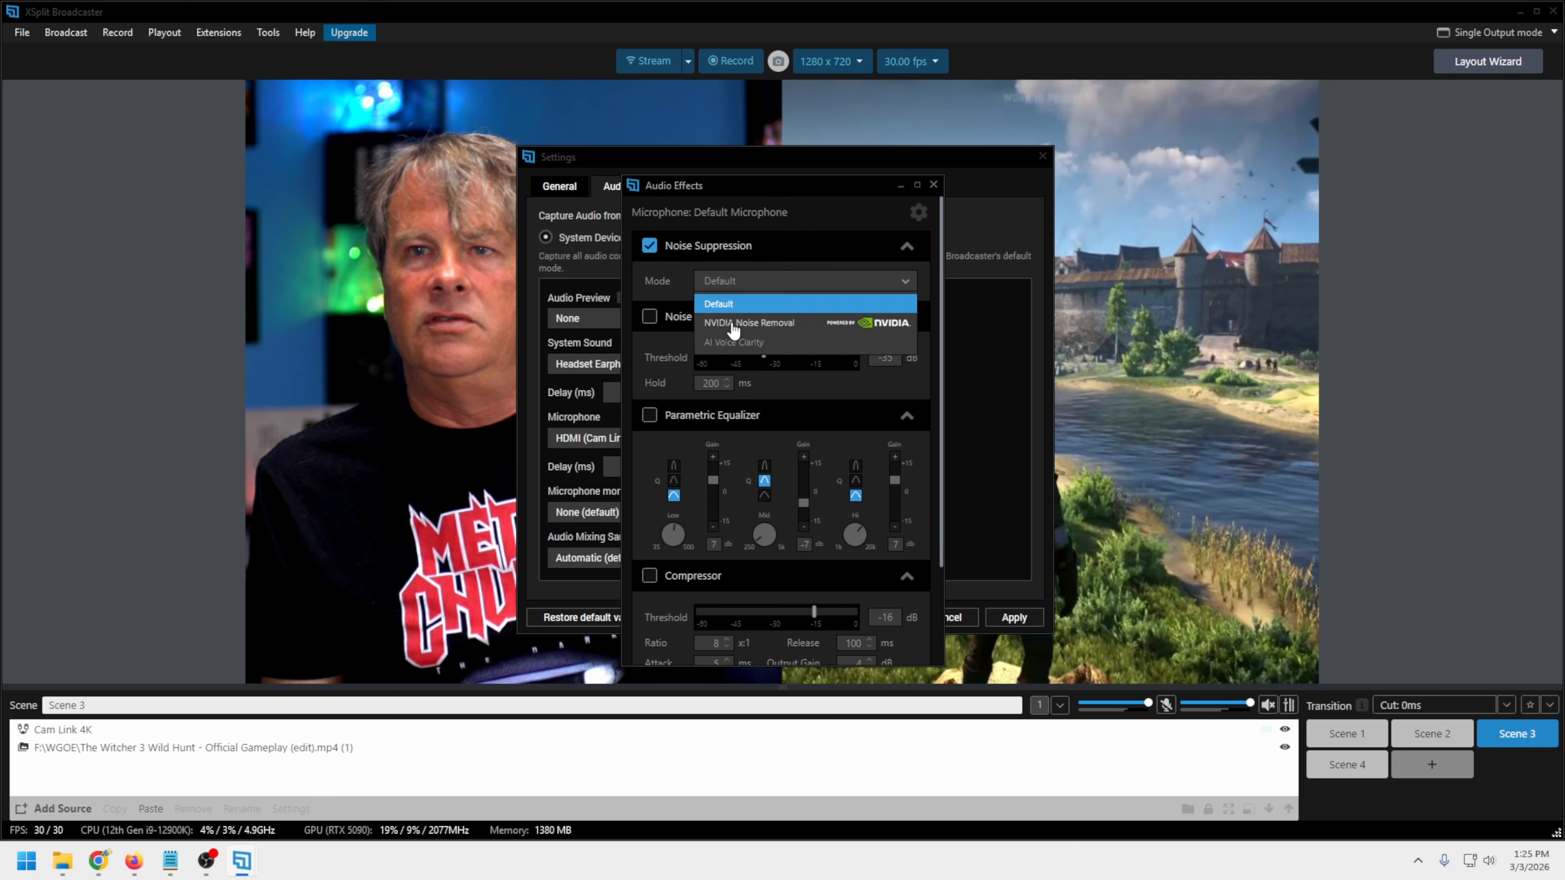
click(770, 323)
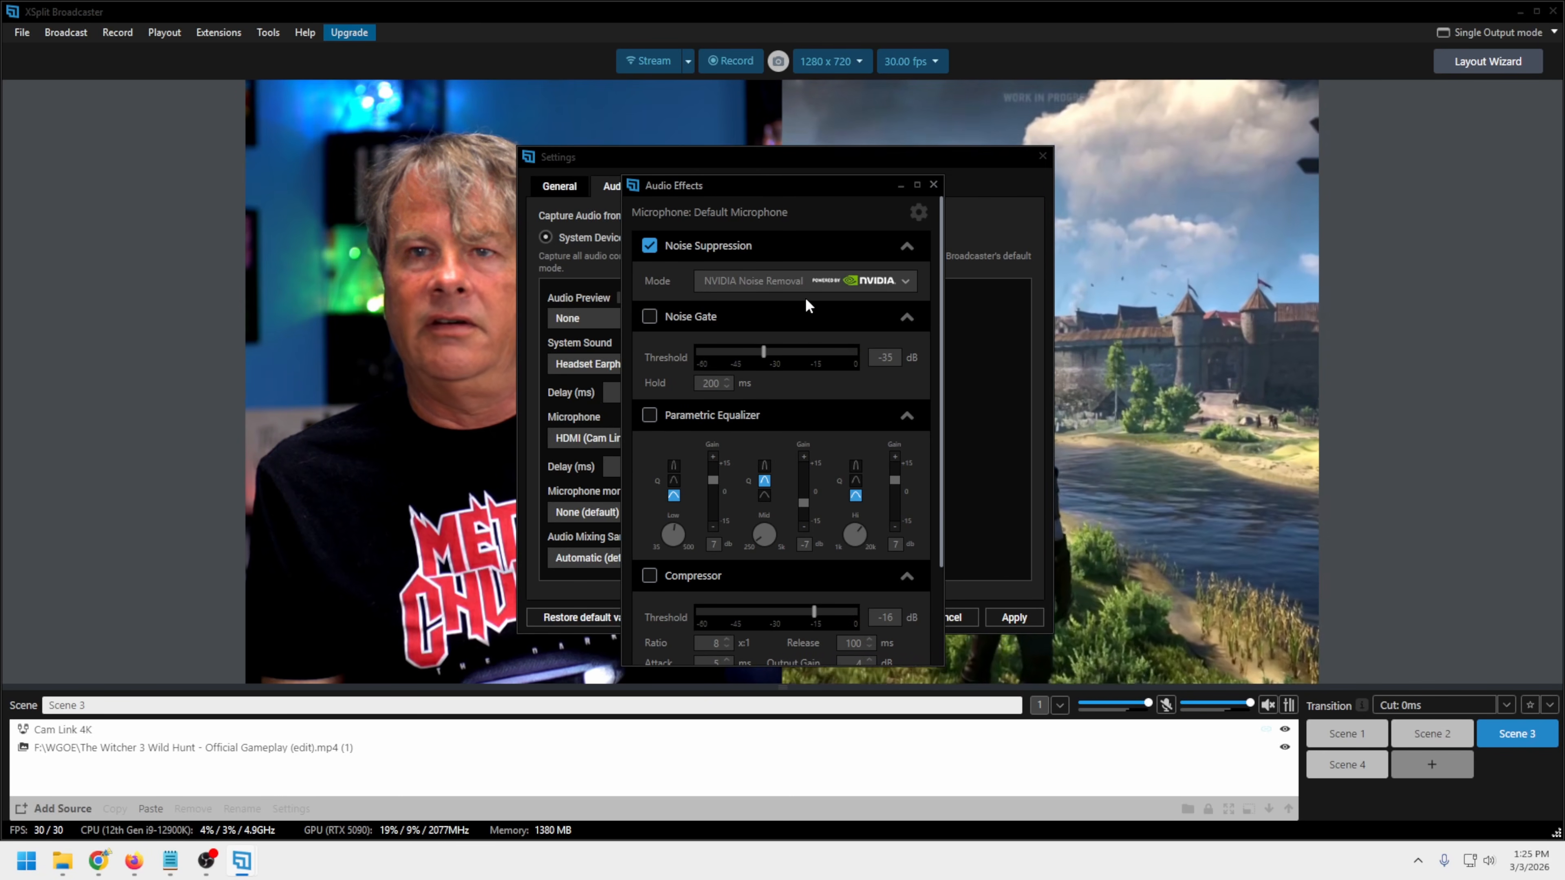
Leave the Noise Gate and Parametric Equalizer switched off, look over the remaining microphone effects and close the audio effects
click(649, 317)
scroll(790, 430, down, 3)
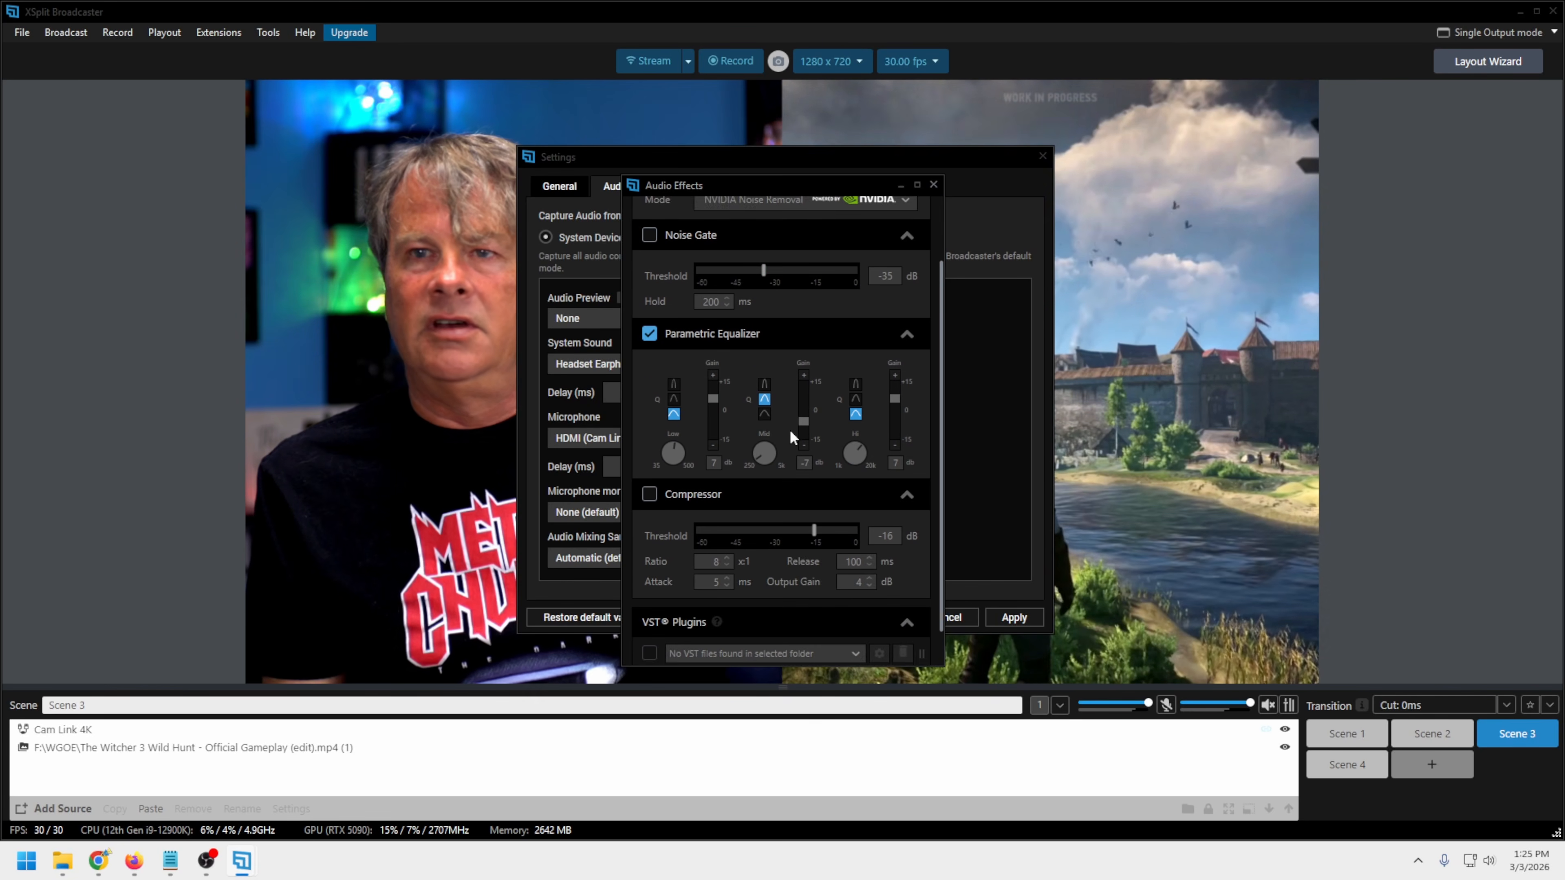
scroll(678, 339, up, 3)
click(650, 418)
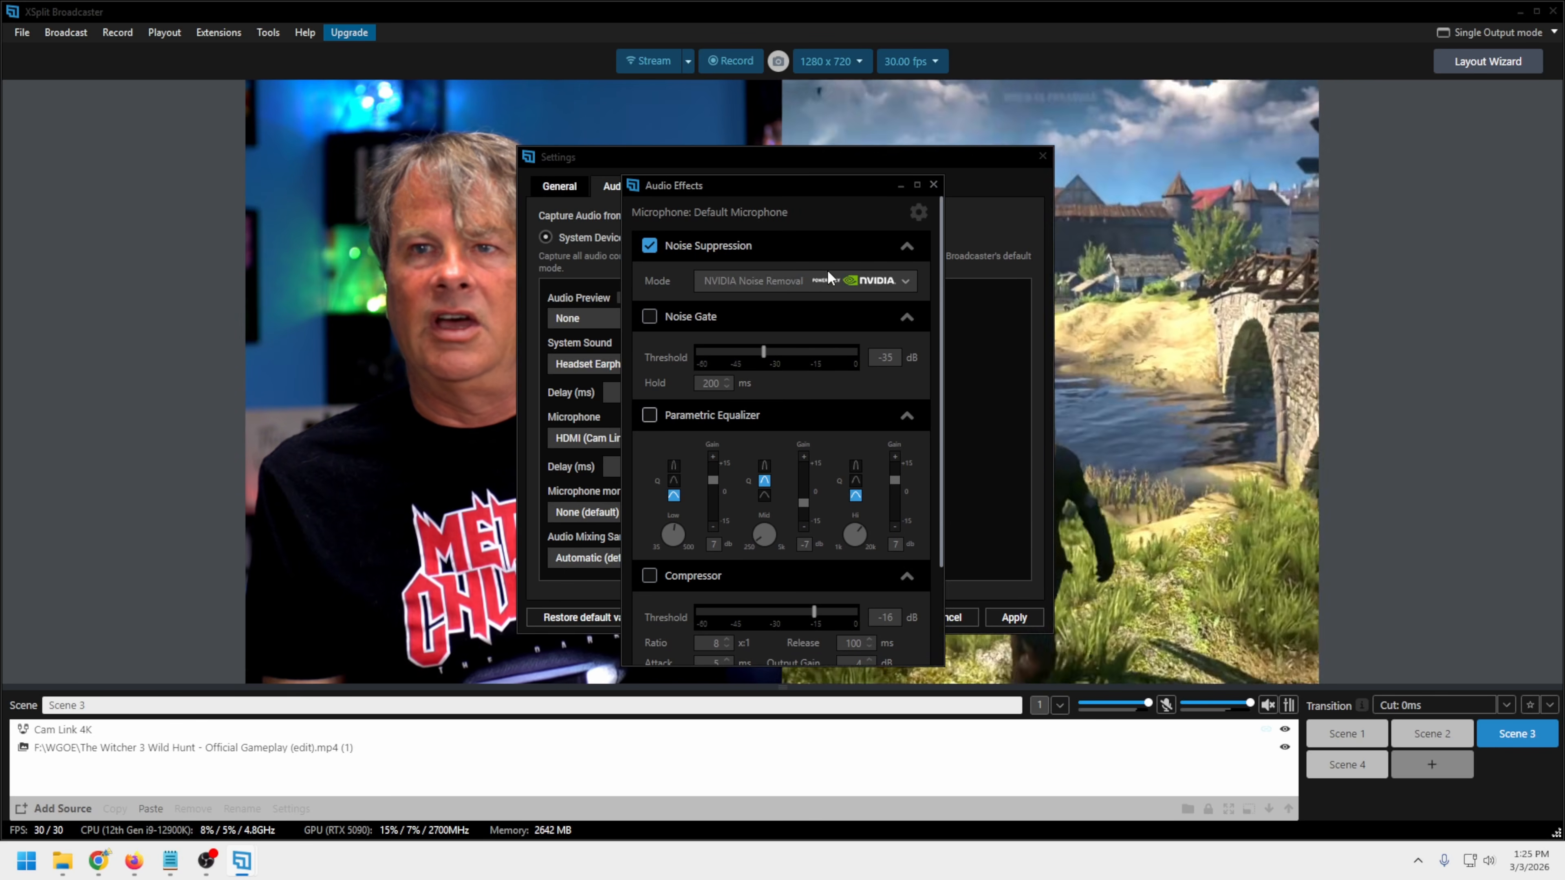
scroll(826, 270, down, 3)
scroll(826, 269, up, 3)
scroll(827, 271, down, 3)
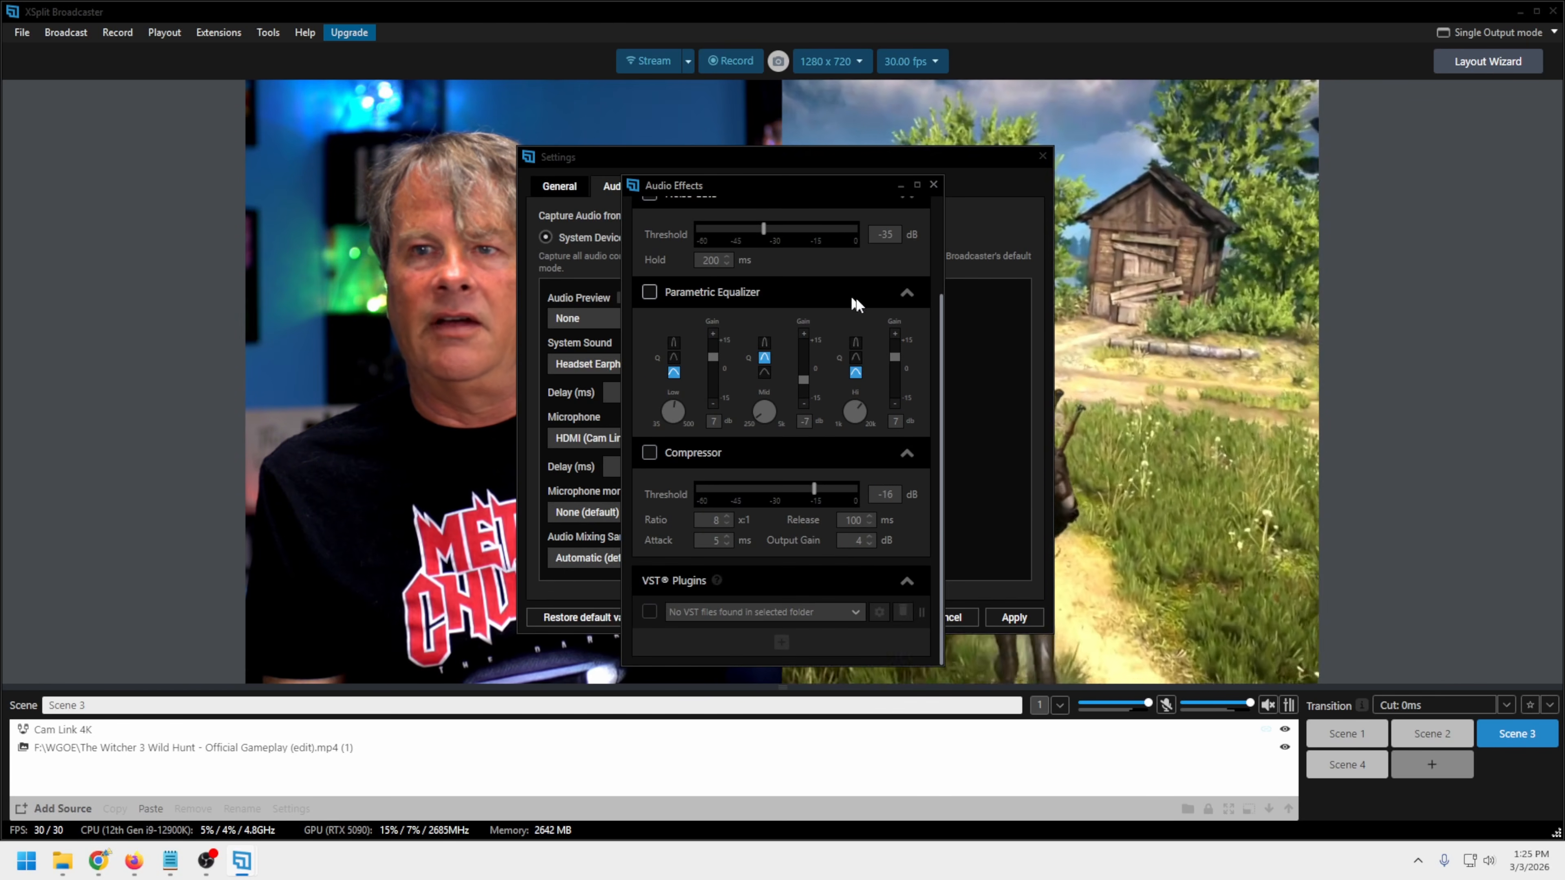
click(933, 185)
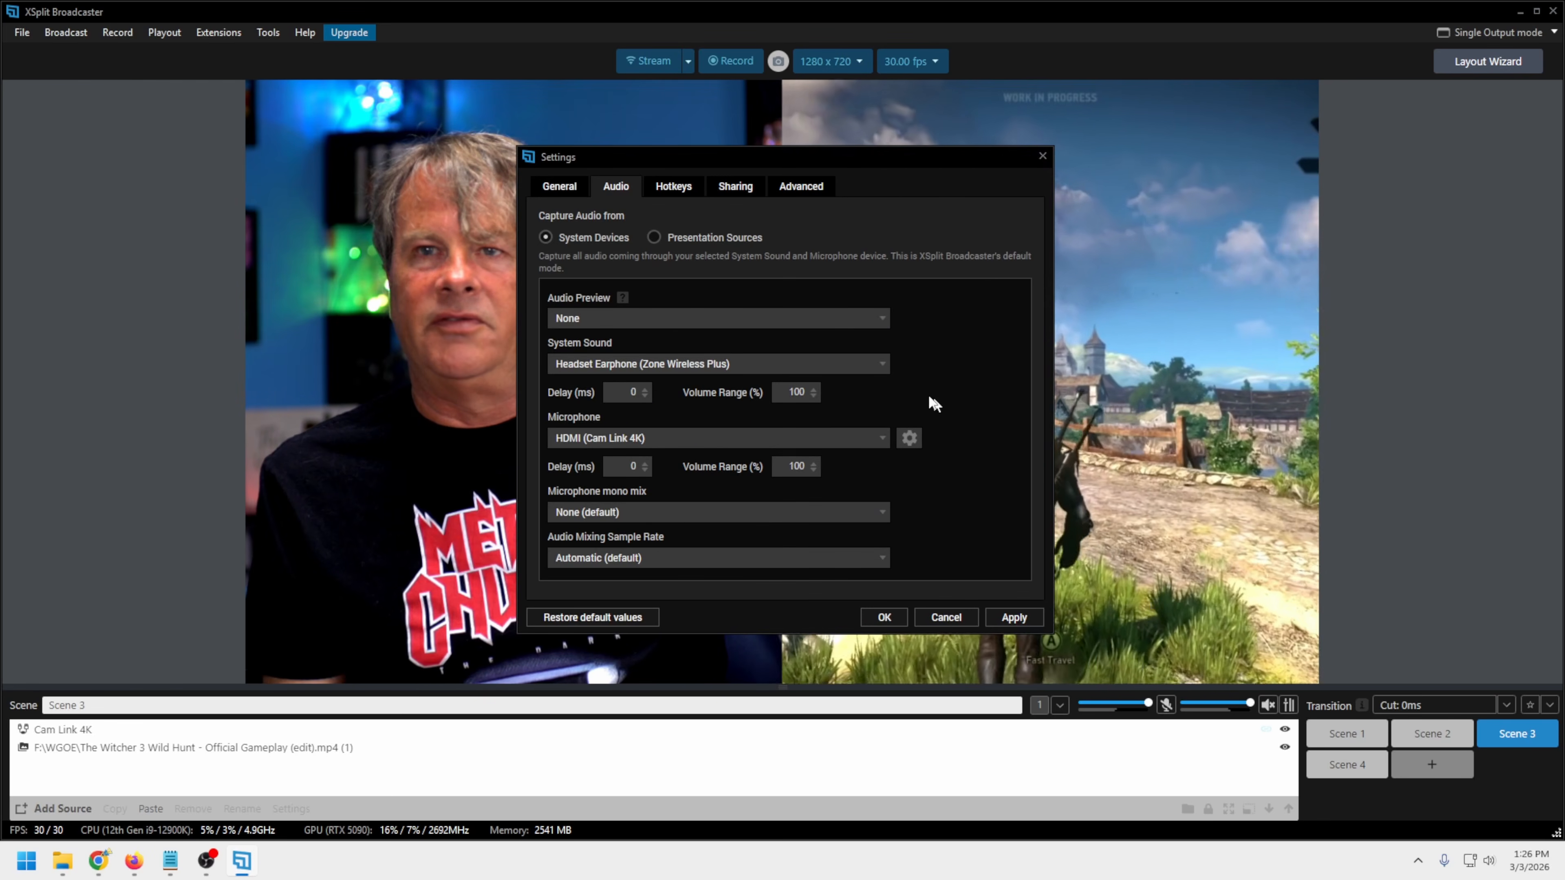
Read the Audio Preview hint, try to choose a preview device and dismiss the upgrade offer
mouse_move(626, 297)
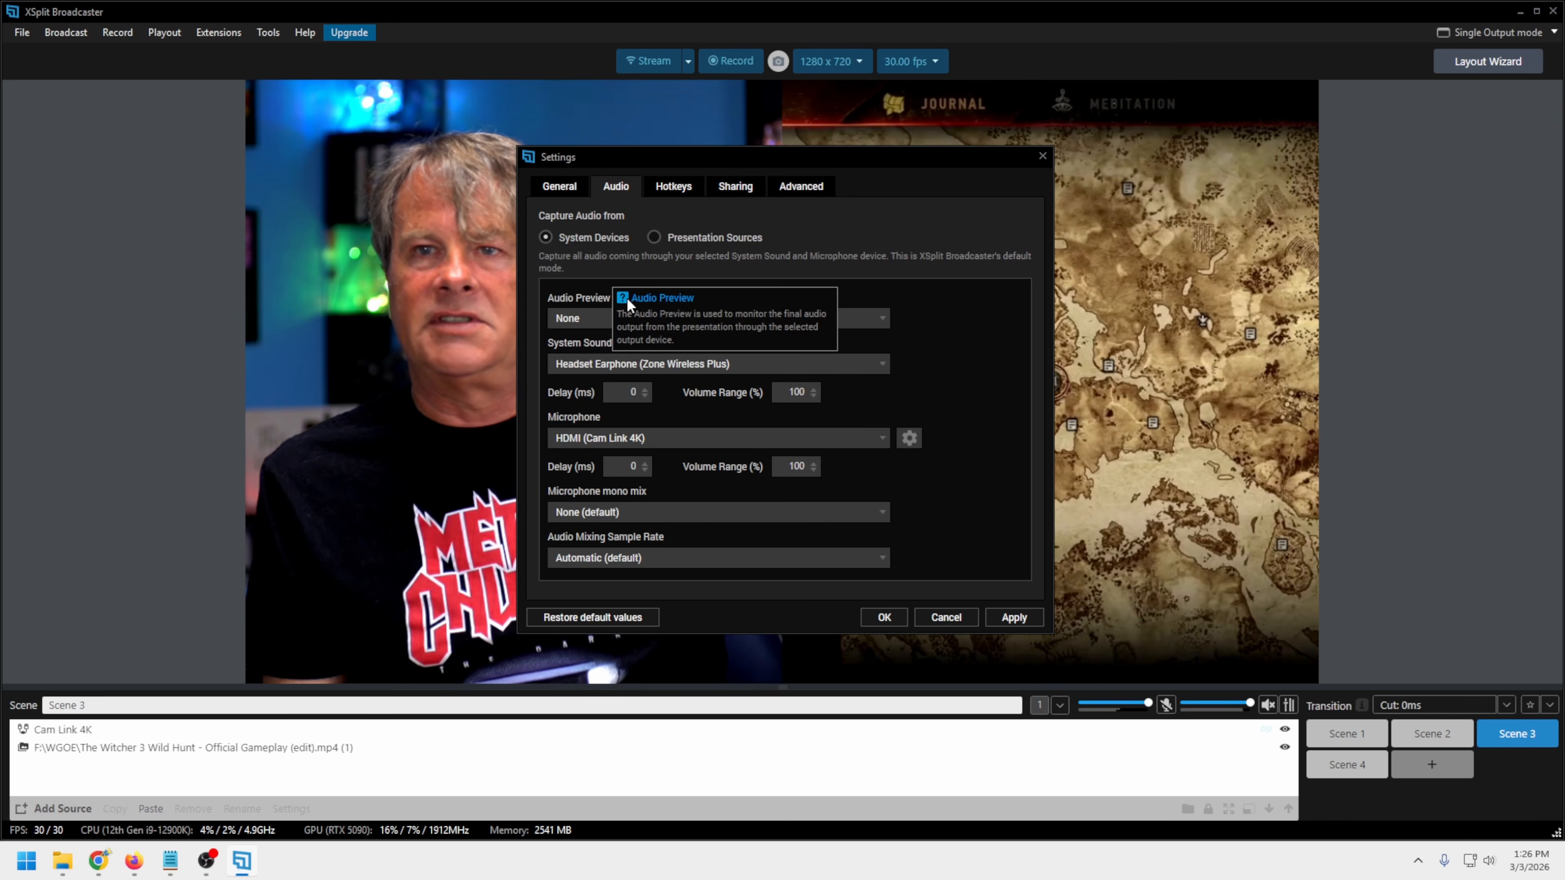
click(885, 320)
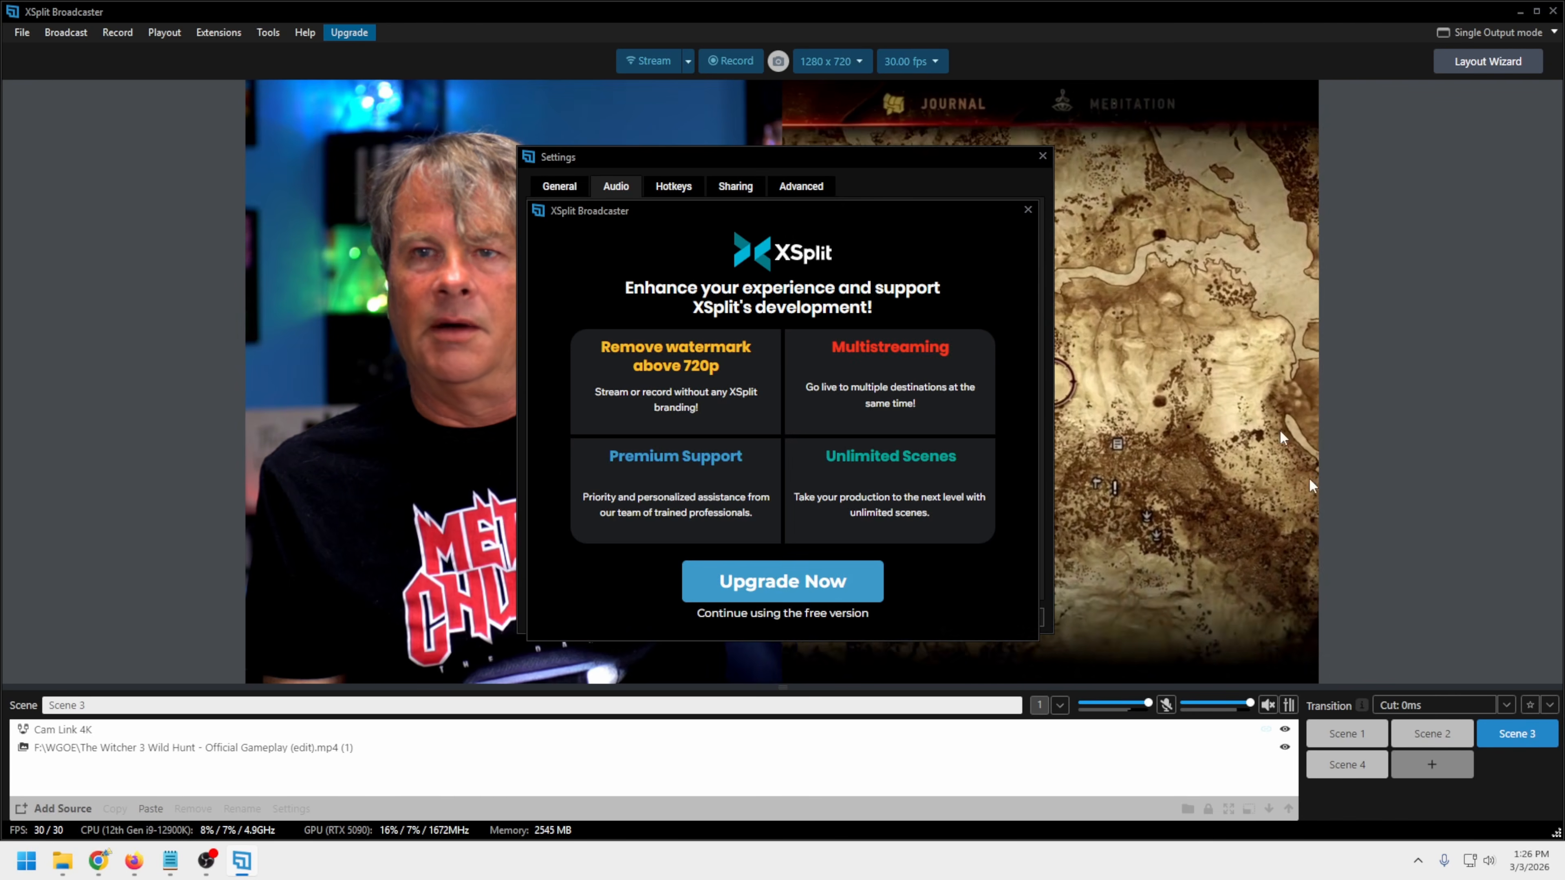
click(1026, 212)
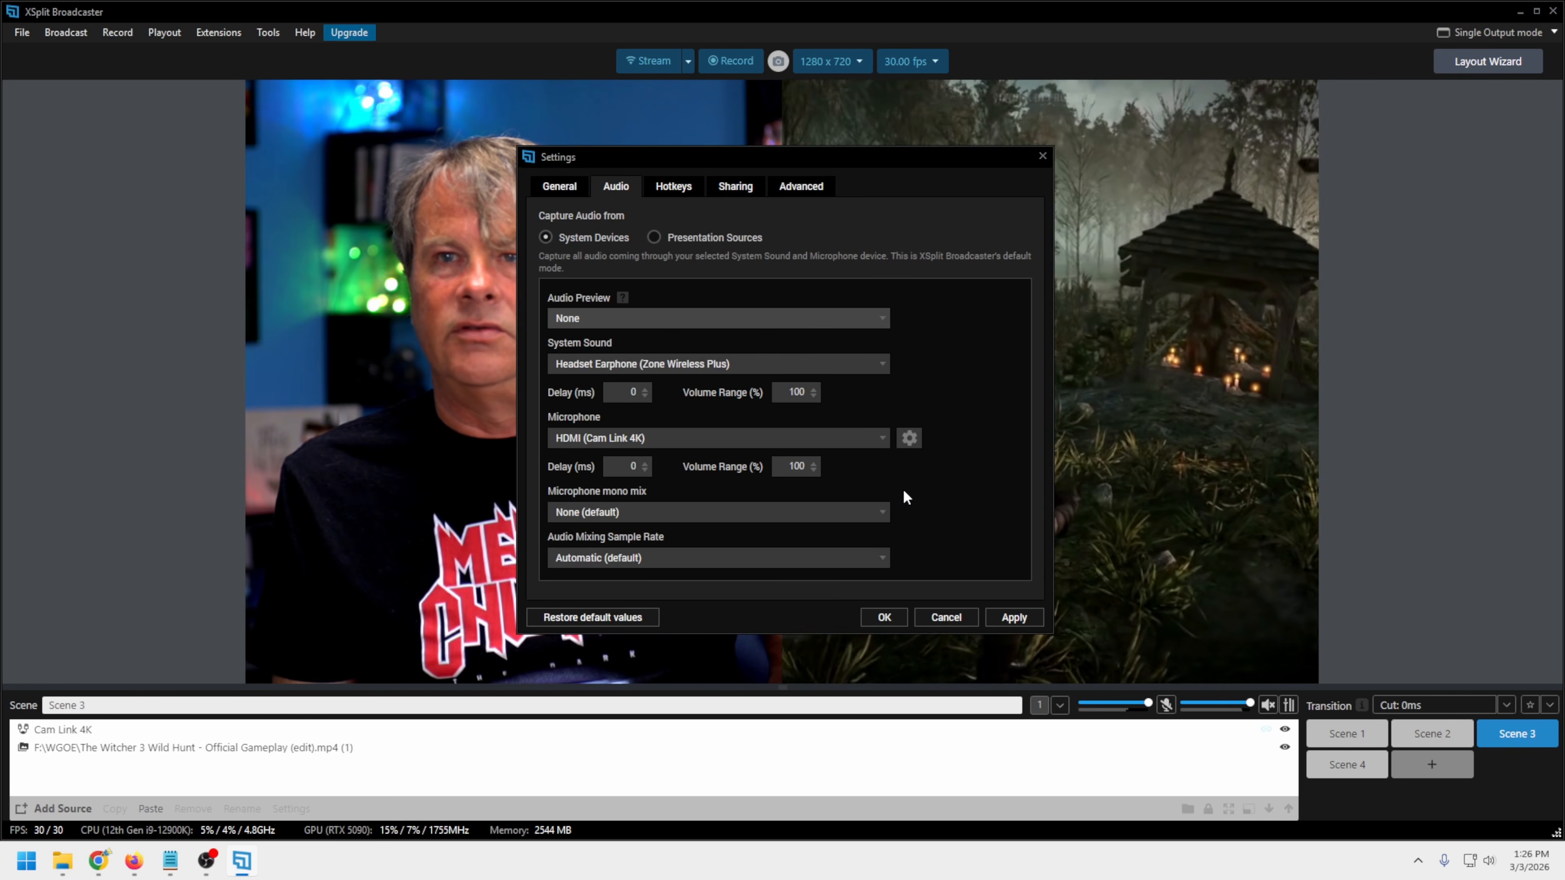
Switch audio capture to Presentation Sources and try to set the audio preview to Headset Earphone (Zone Wireless Plus)
click(654, 238)
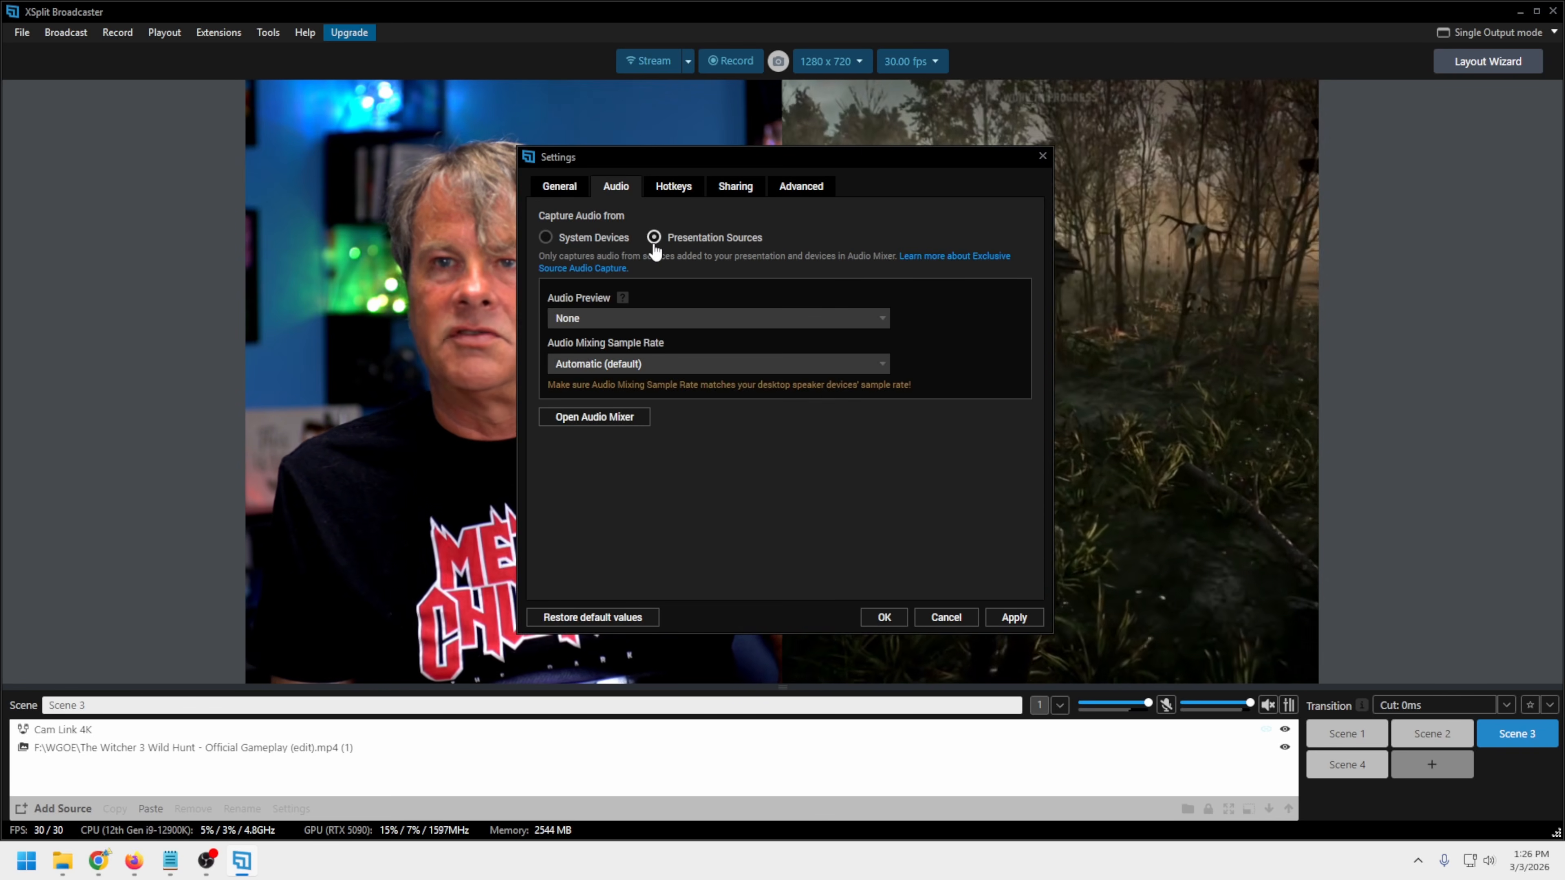
click(882, 320)
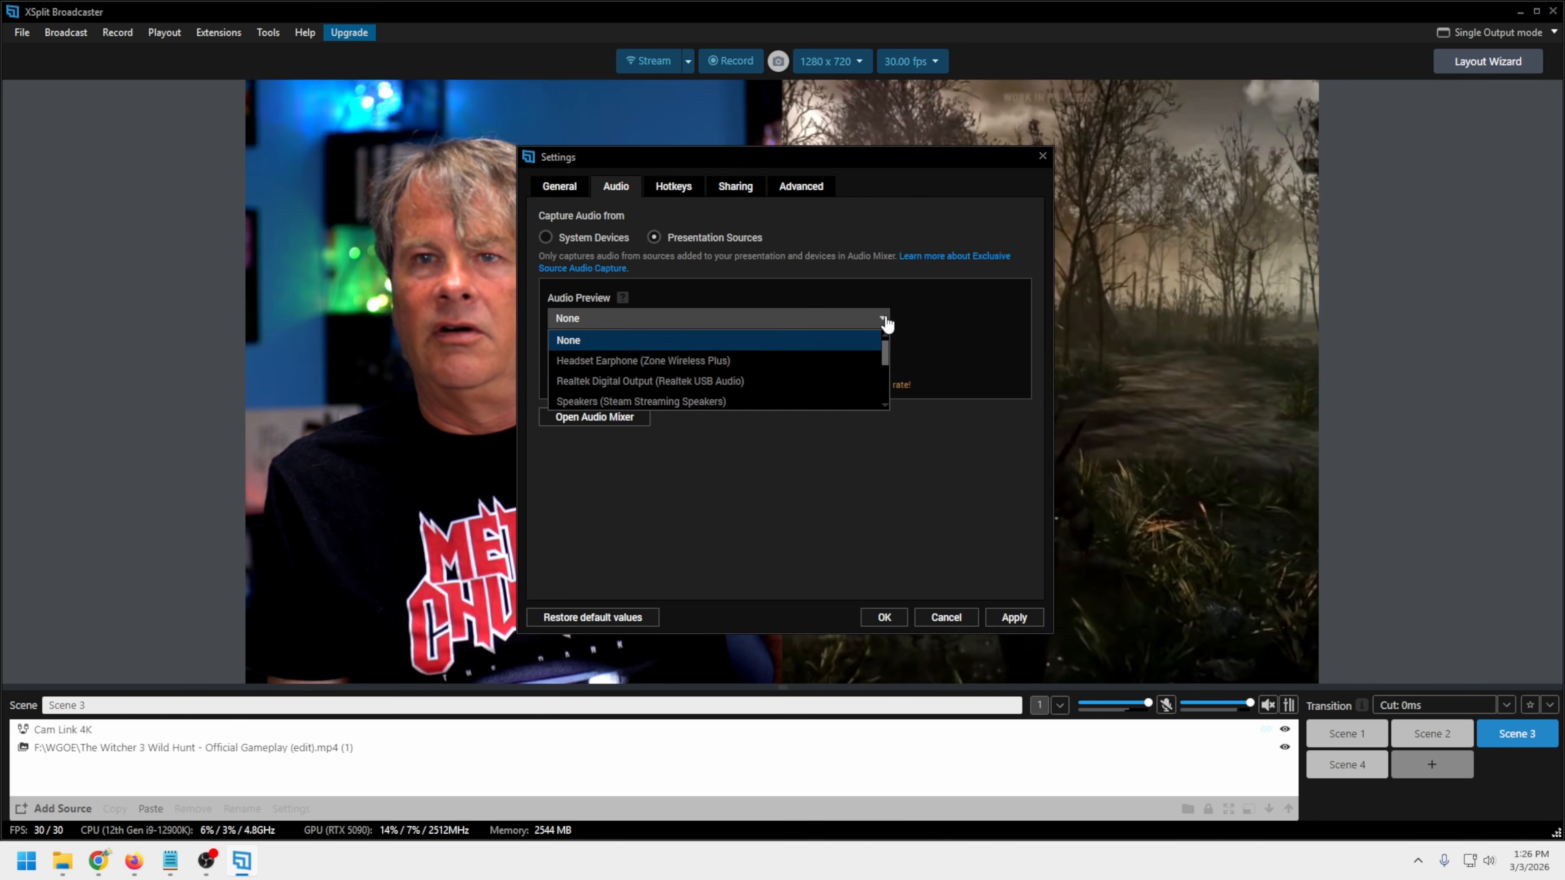
click(707, 361)
click(702, 613)
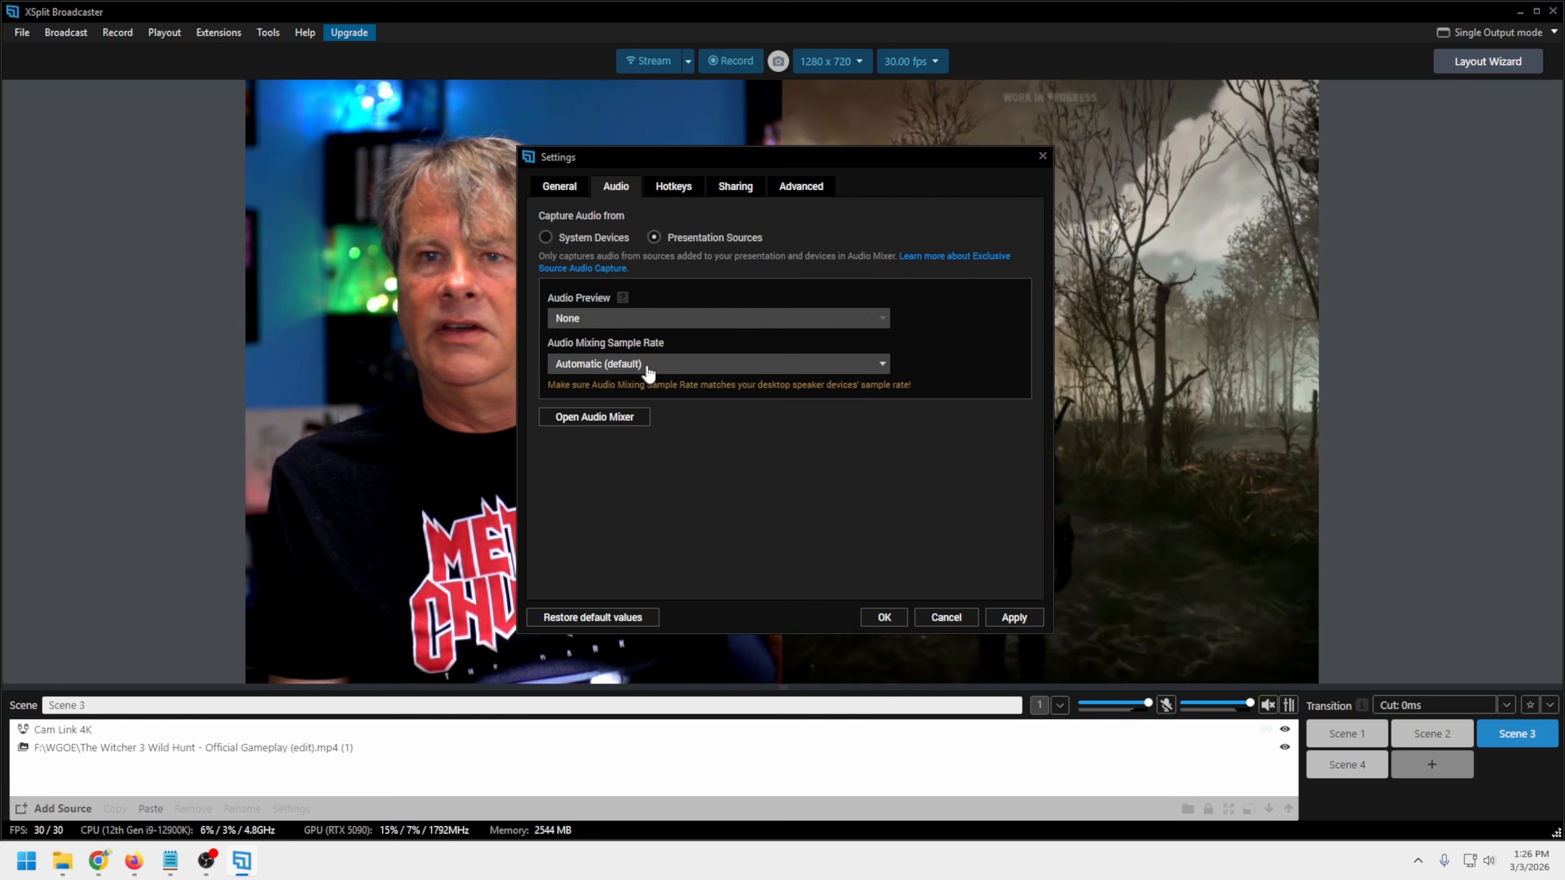
Check the audio mixing sample rate options, keep Automatic (default) and open the Audio Mixer to view its devices
click(650, 369)
click(718, 462)
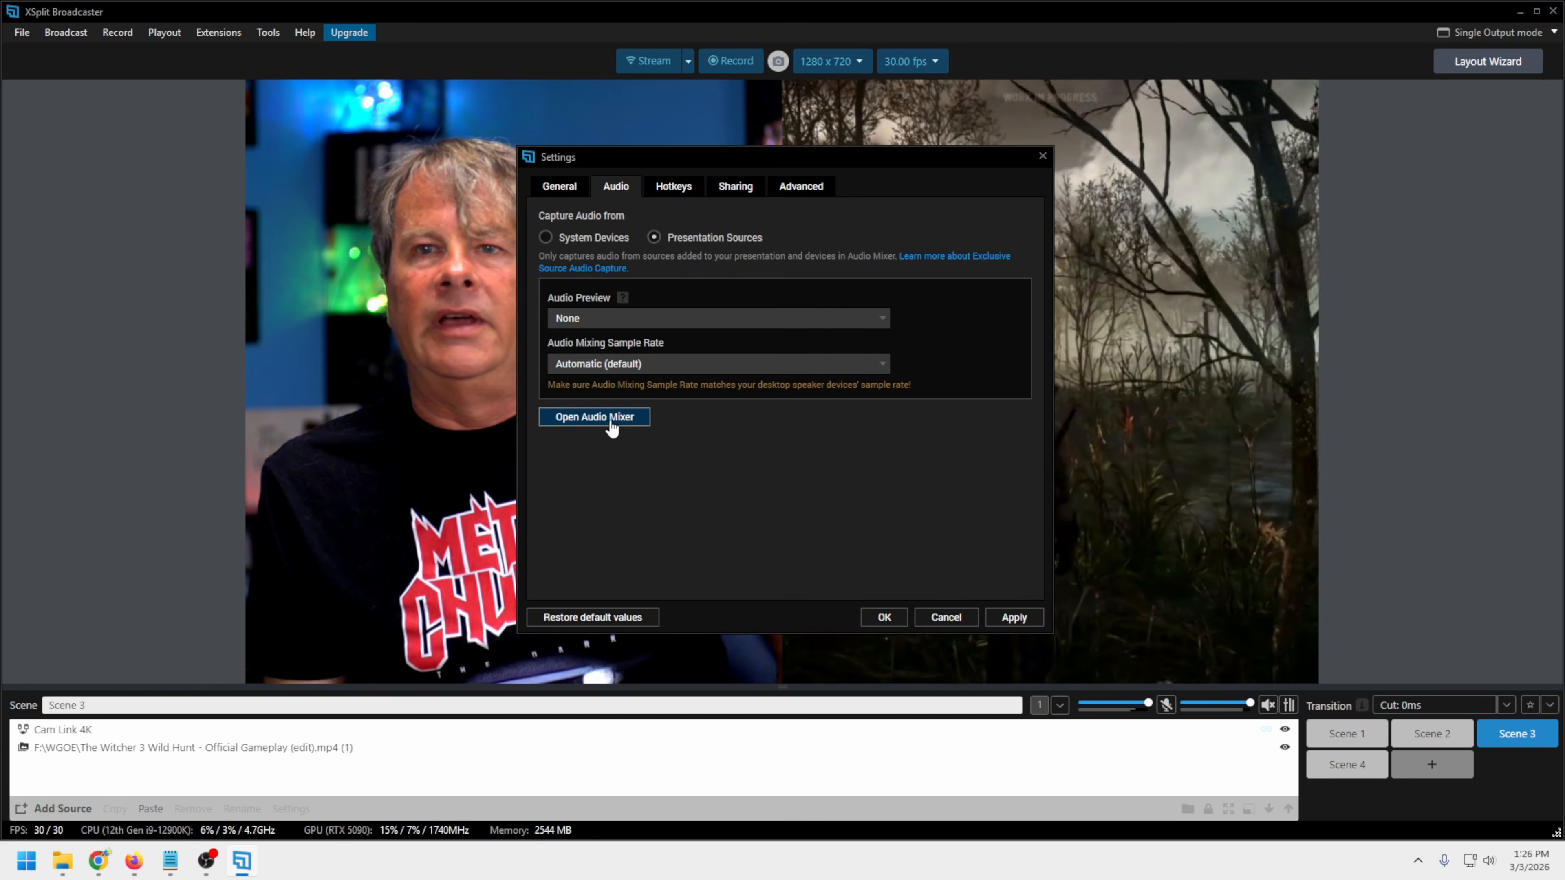
click(611, 422)
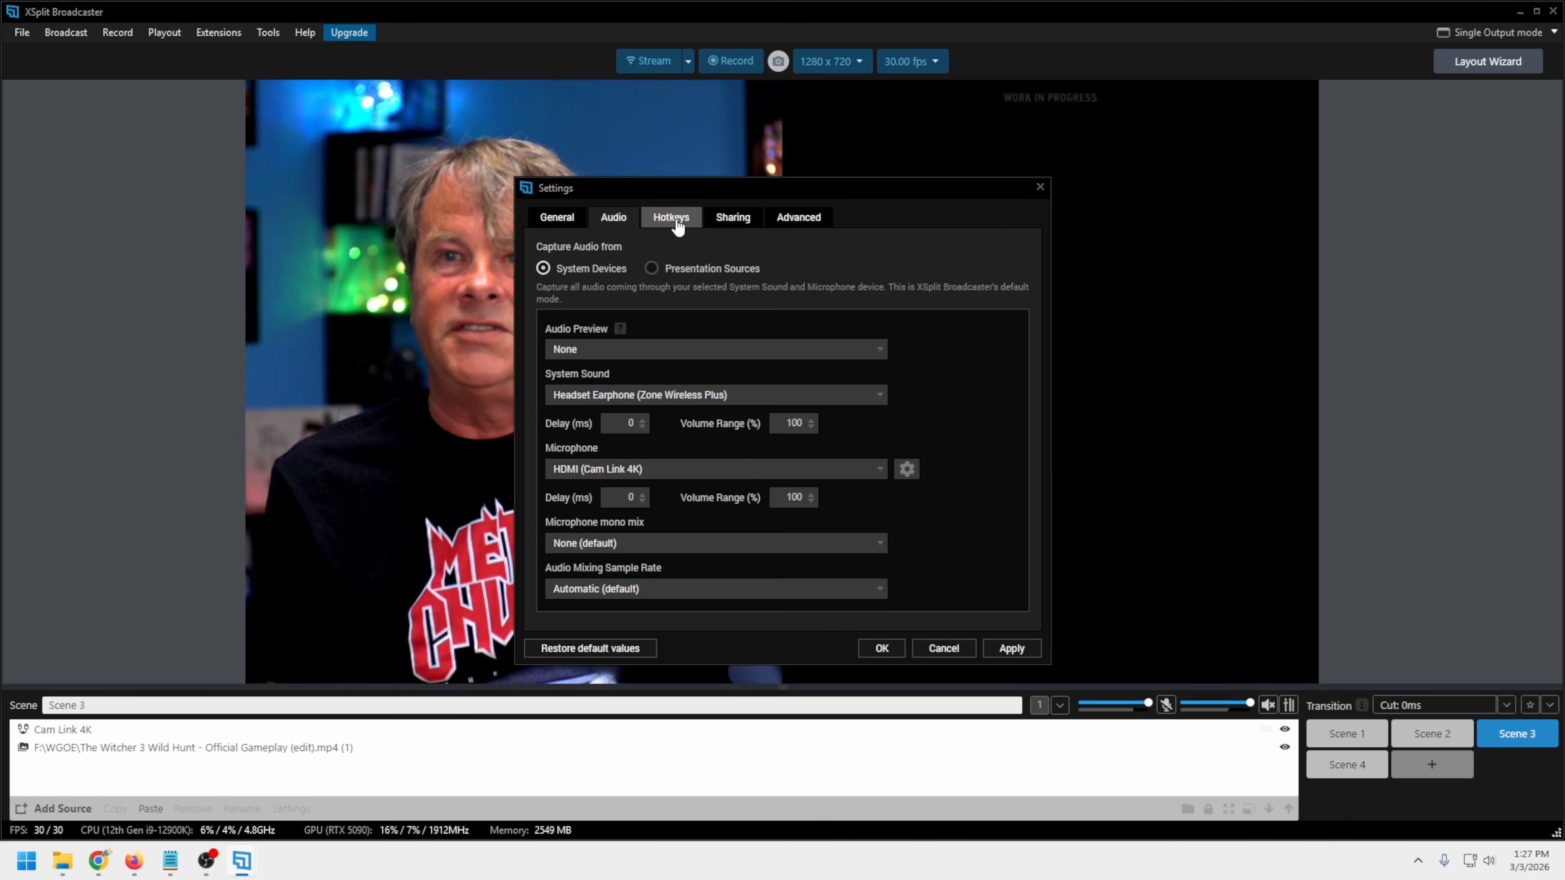
Review the list of available hotkeys and the YouTube video sharing option in the settings
click(676, 225)
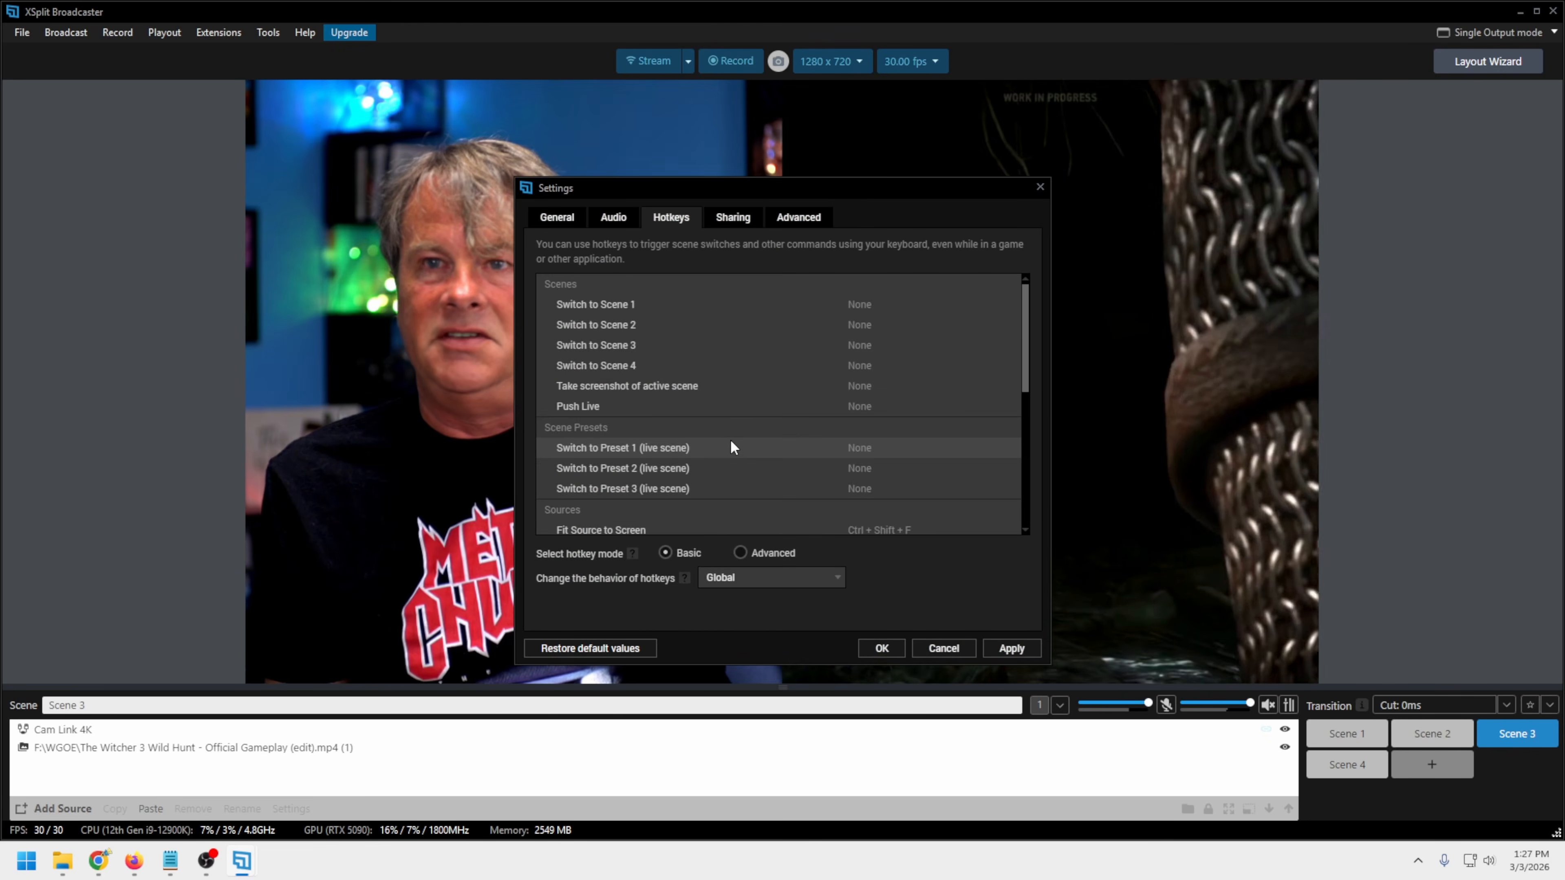
scroll(792, 500, down, 3)
scroll(794, 498, down, 3)
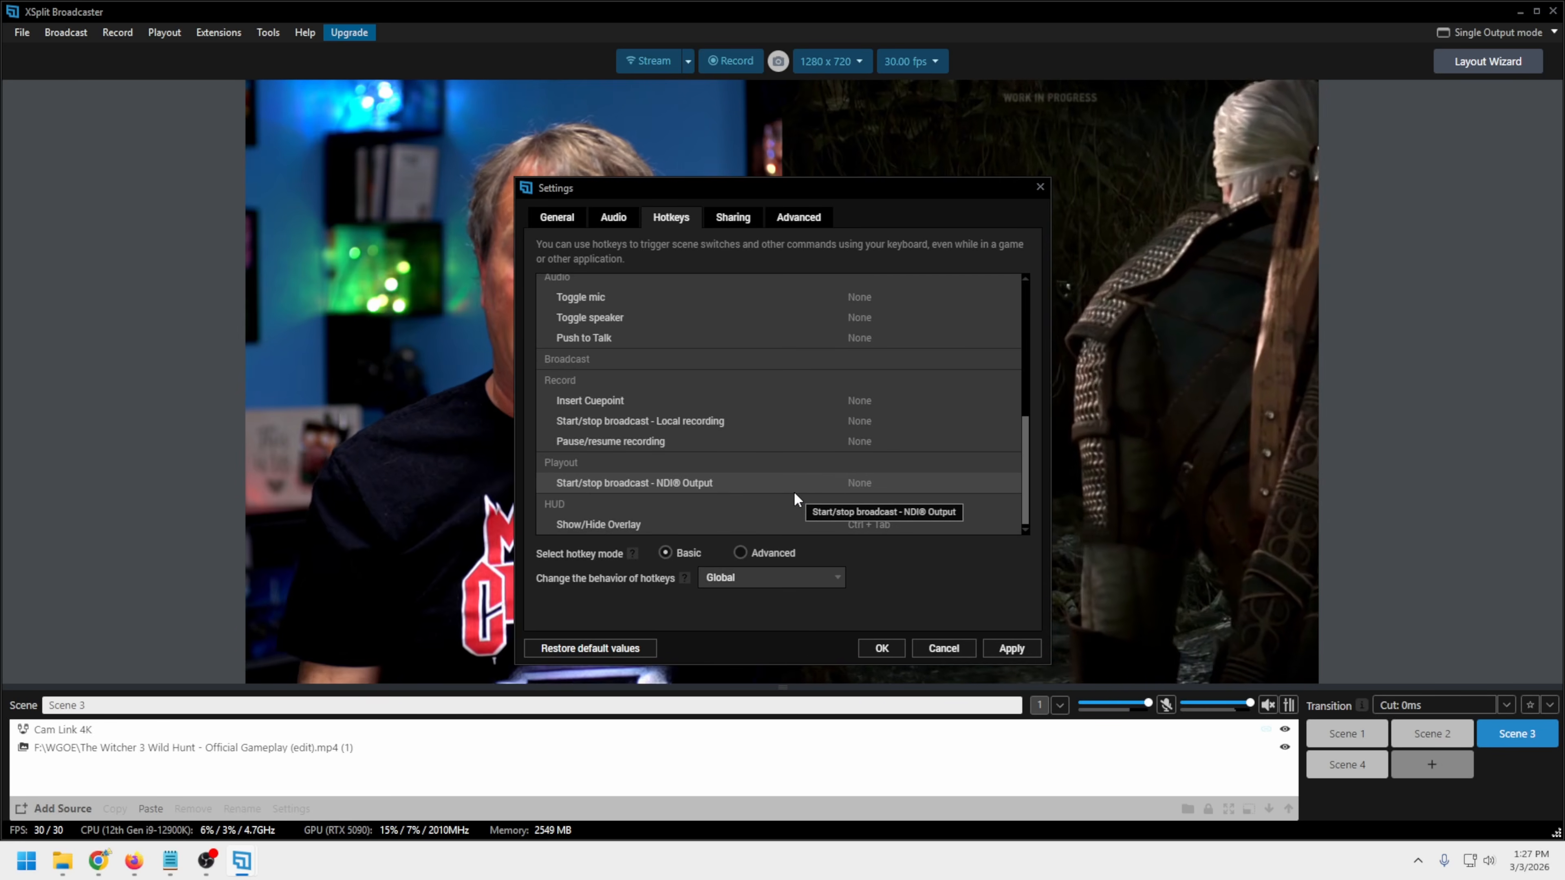
scroll(794, 492, up, 3)
scroll(797, 493, up, 2)
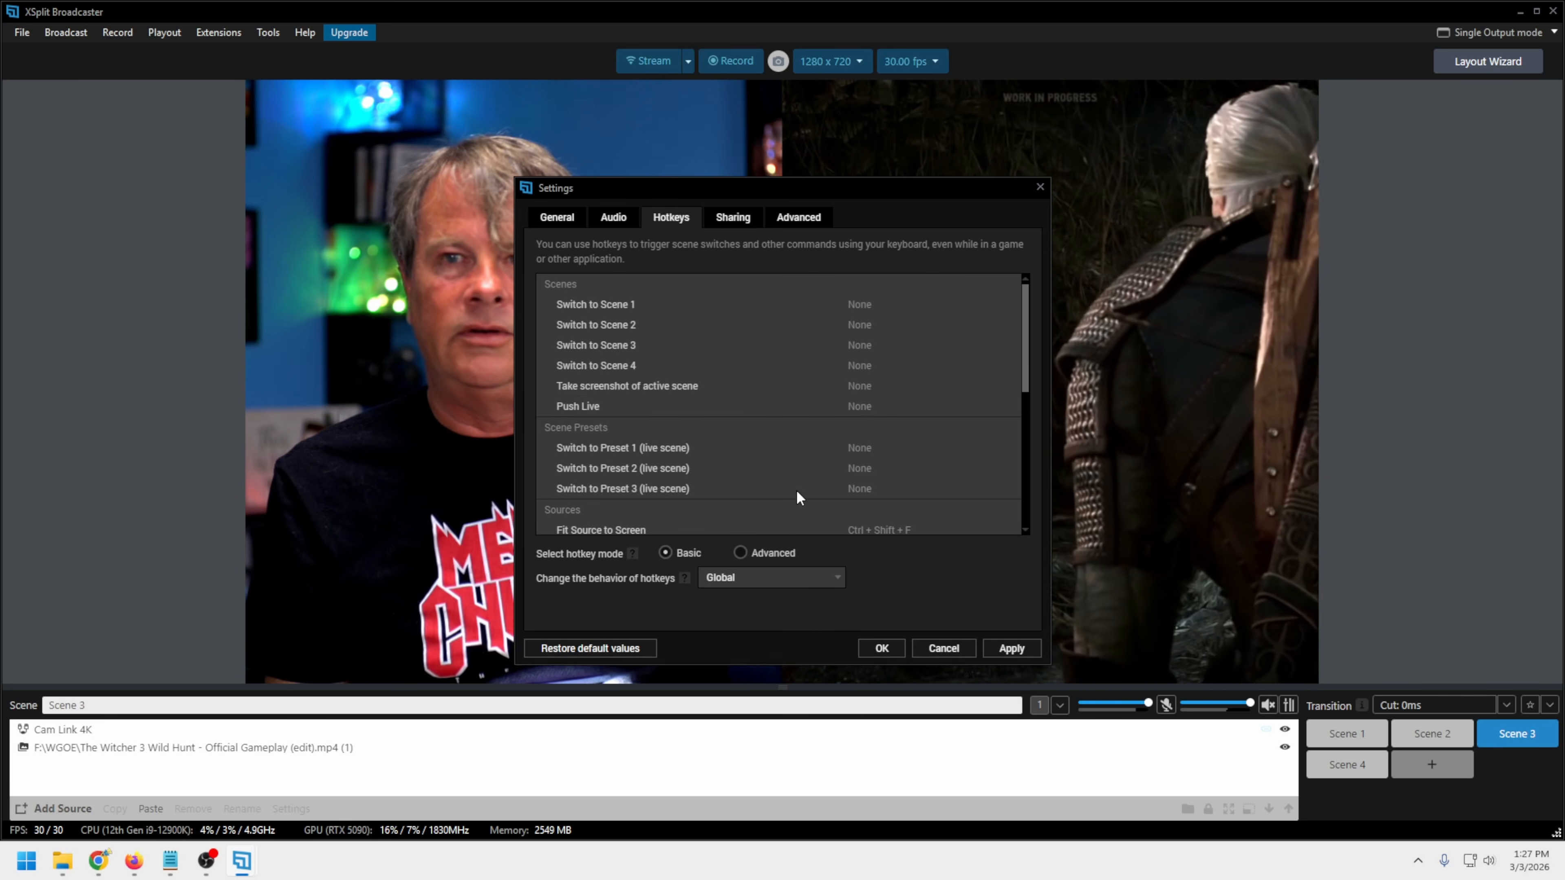
click(732, 217)
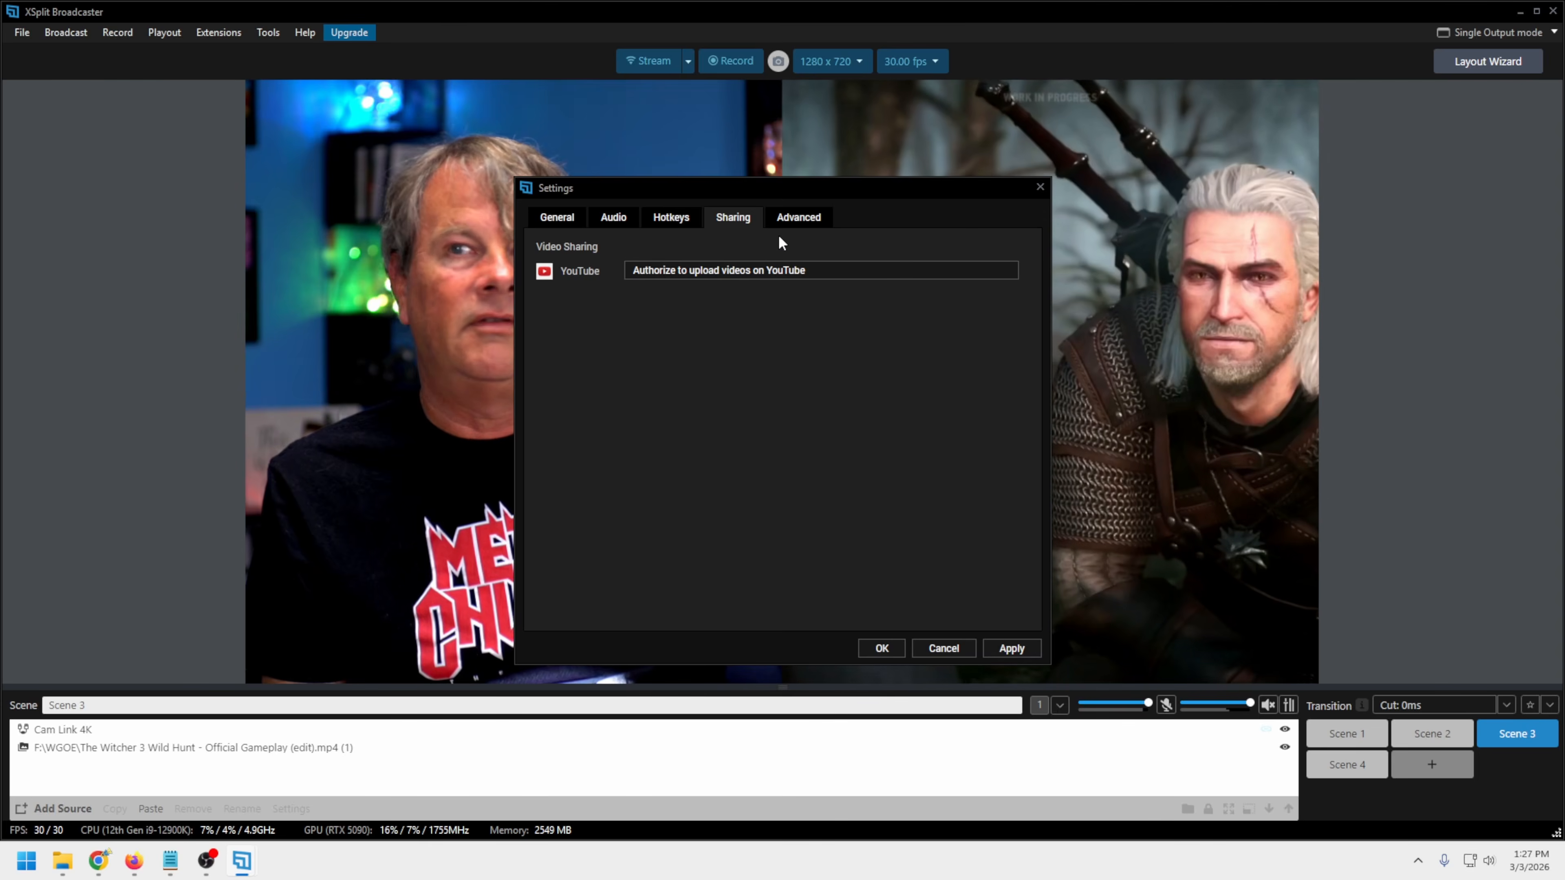
Review the advanced video processing, GPU adapter and anti-aliasing options, keep their current choices and save the settings
click(794, 224)
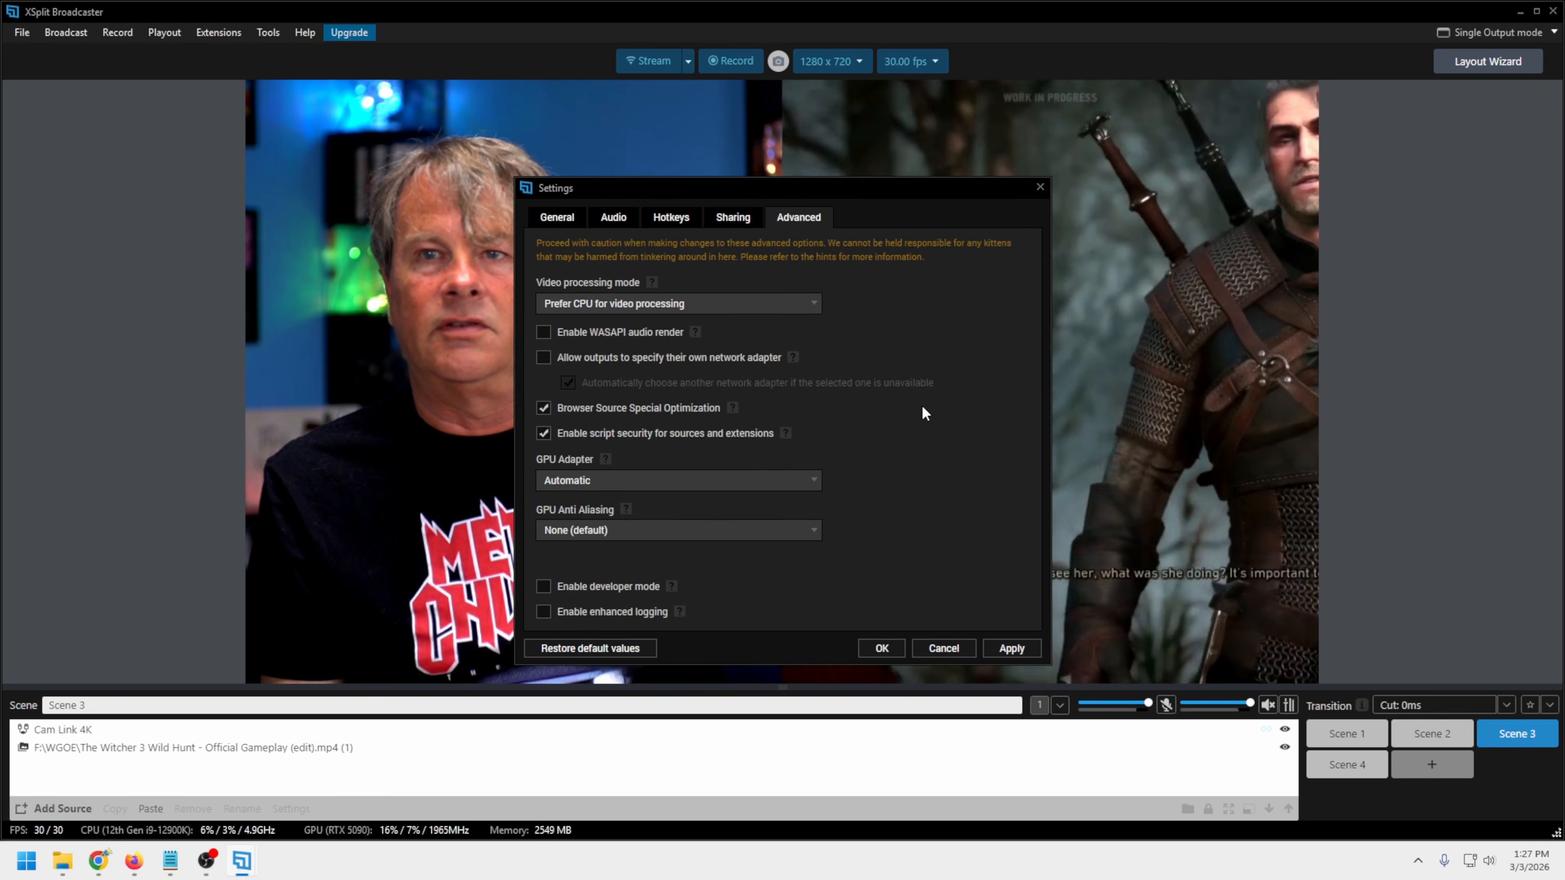
click(812, 305)
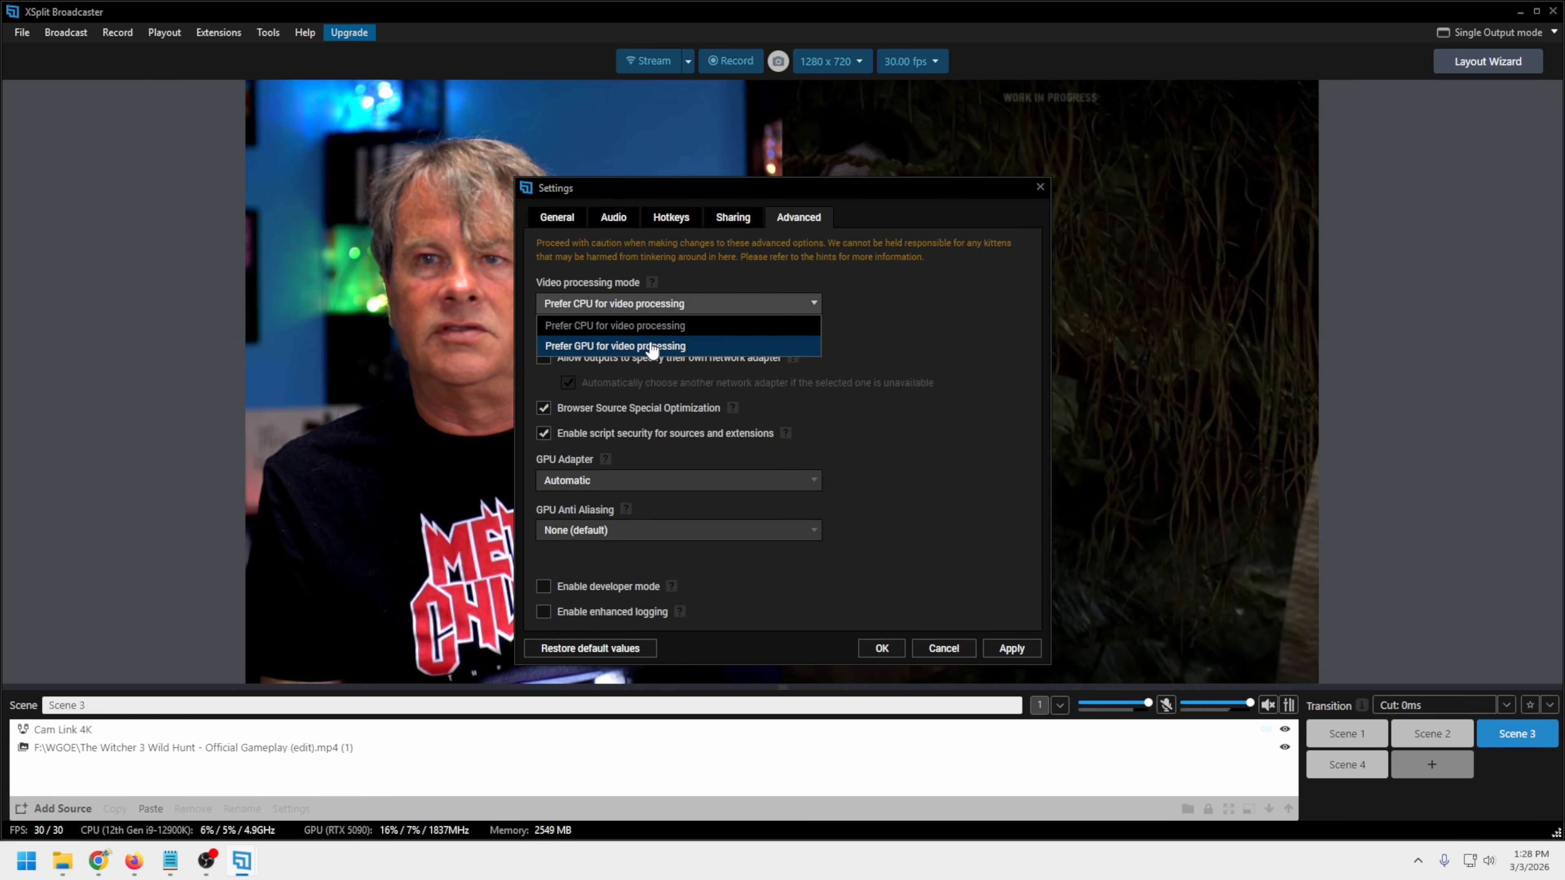
click(984, 365)
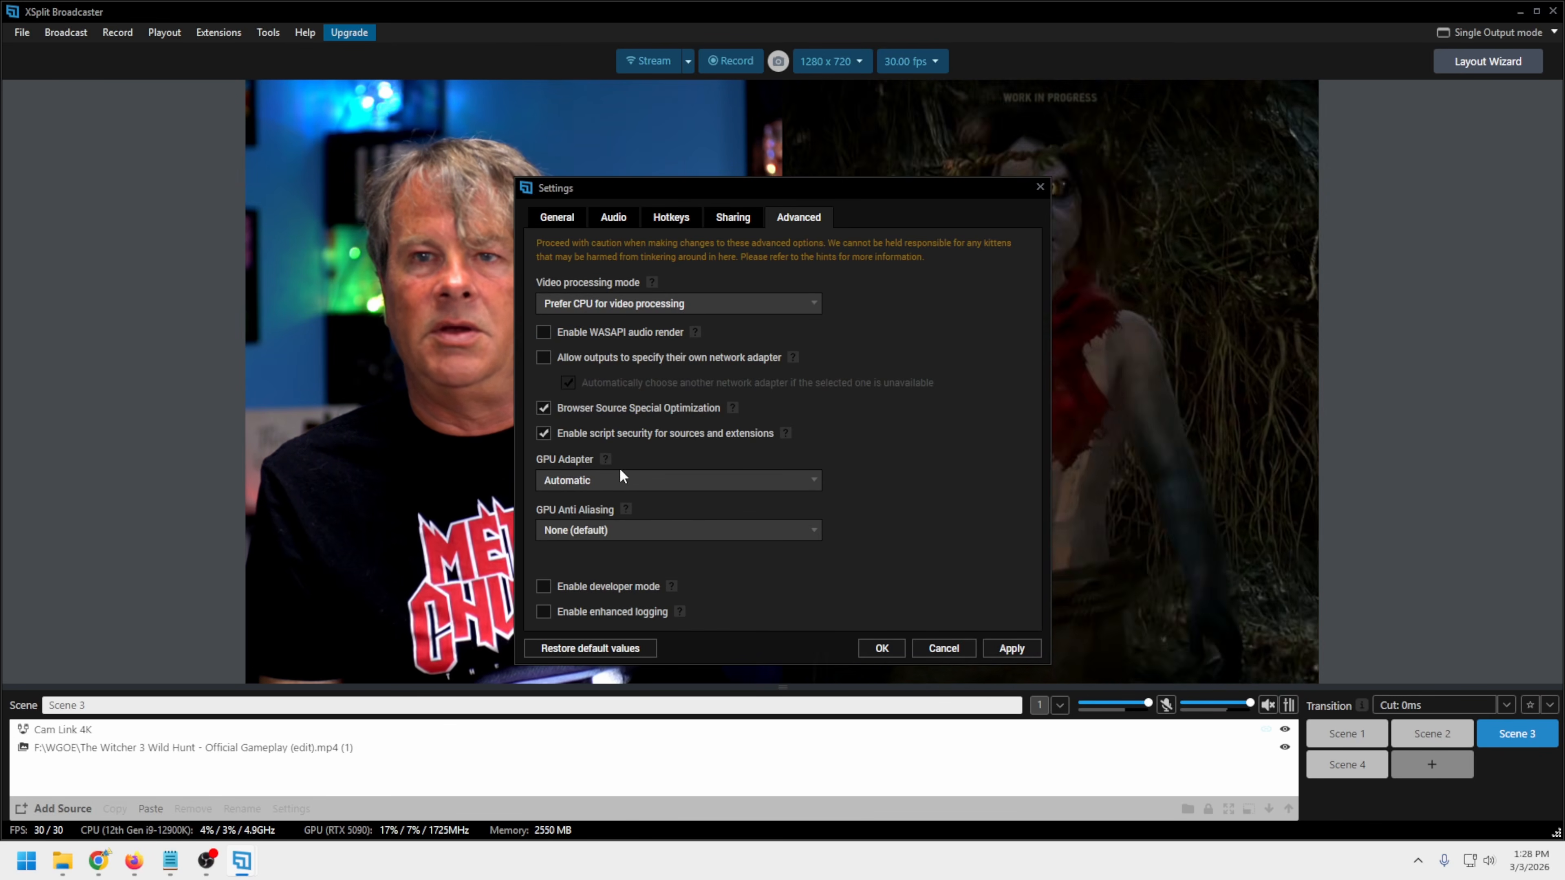
click(721, 481)
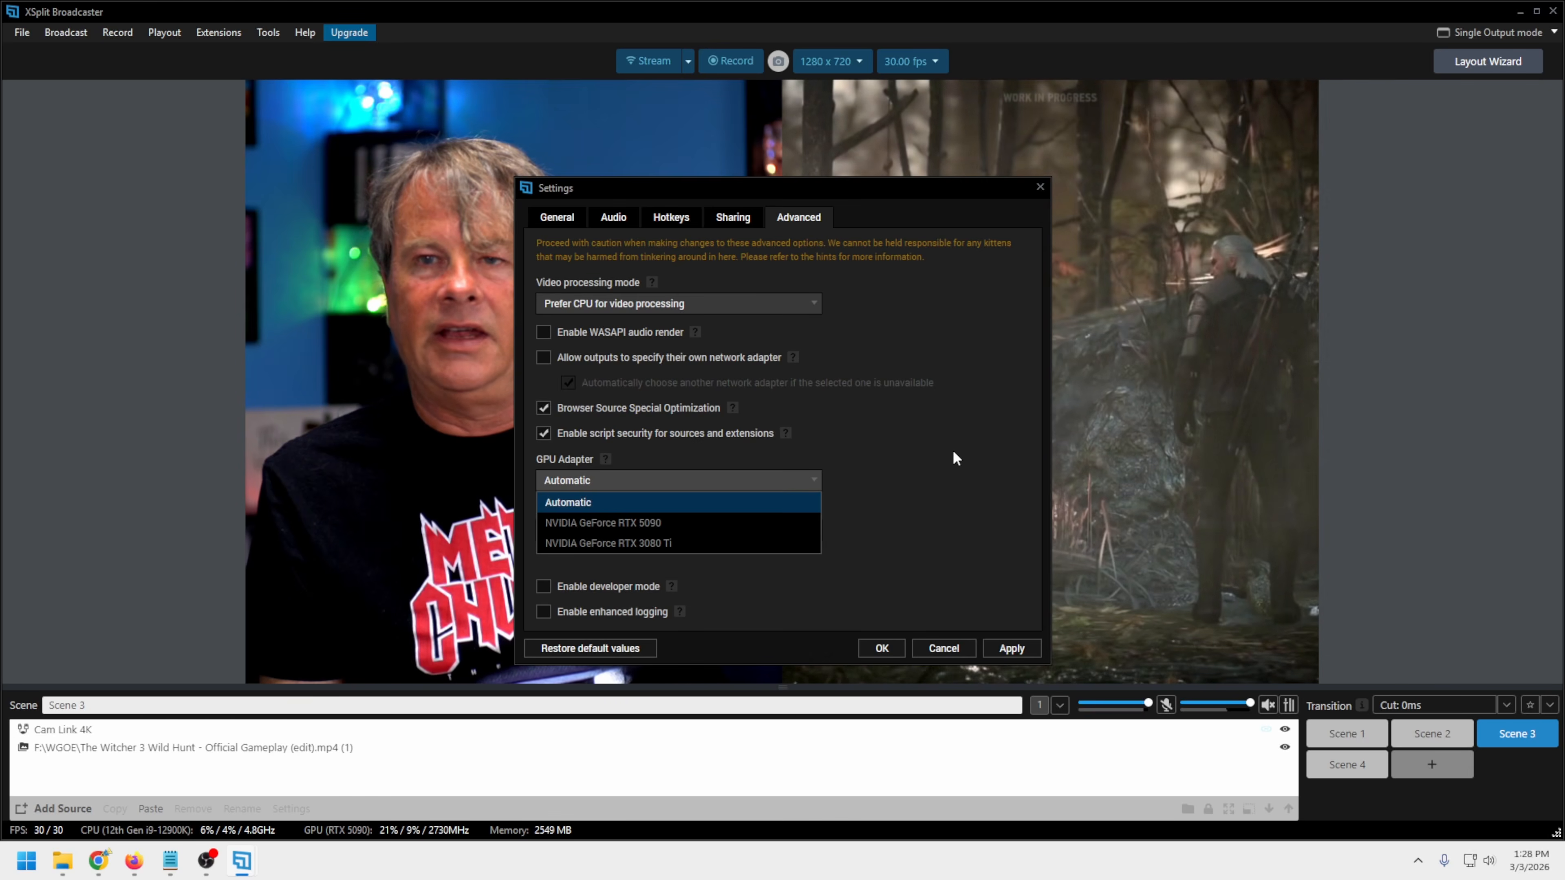
click(953, 452)
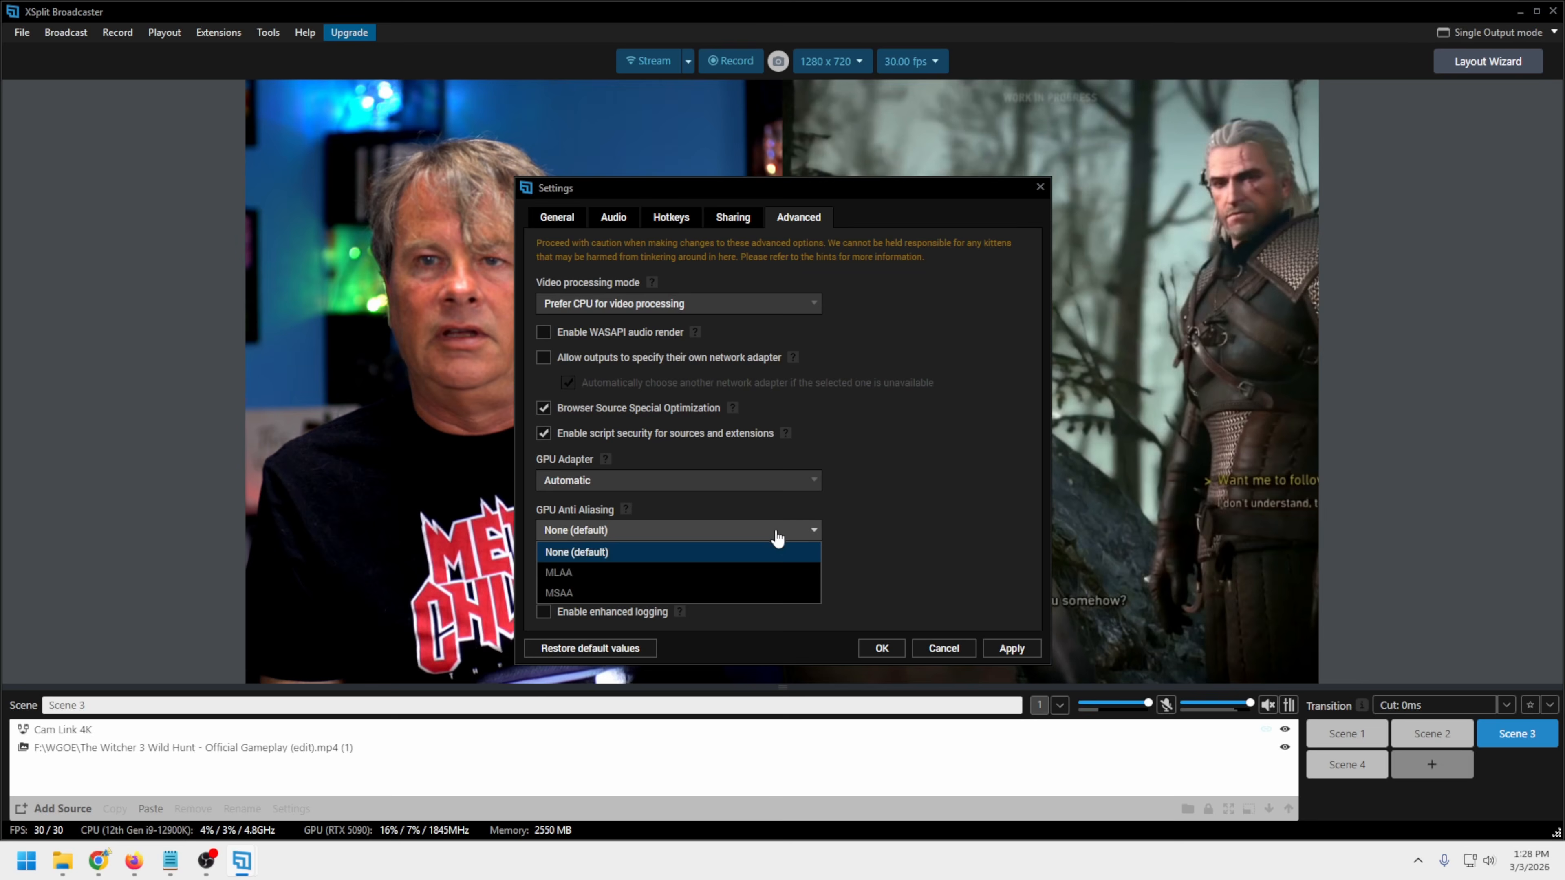
click(999, 487)
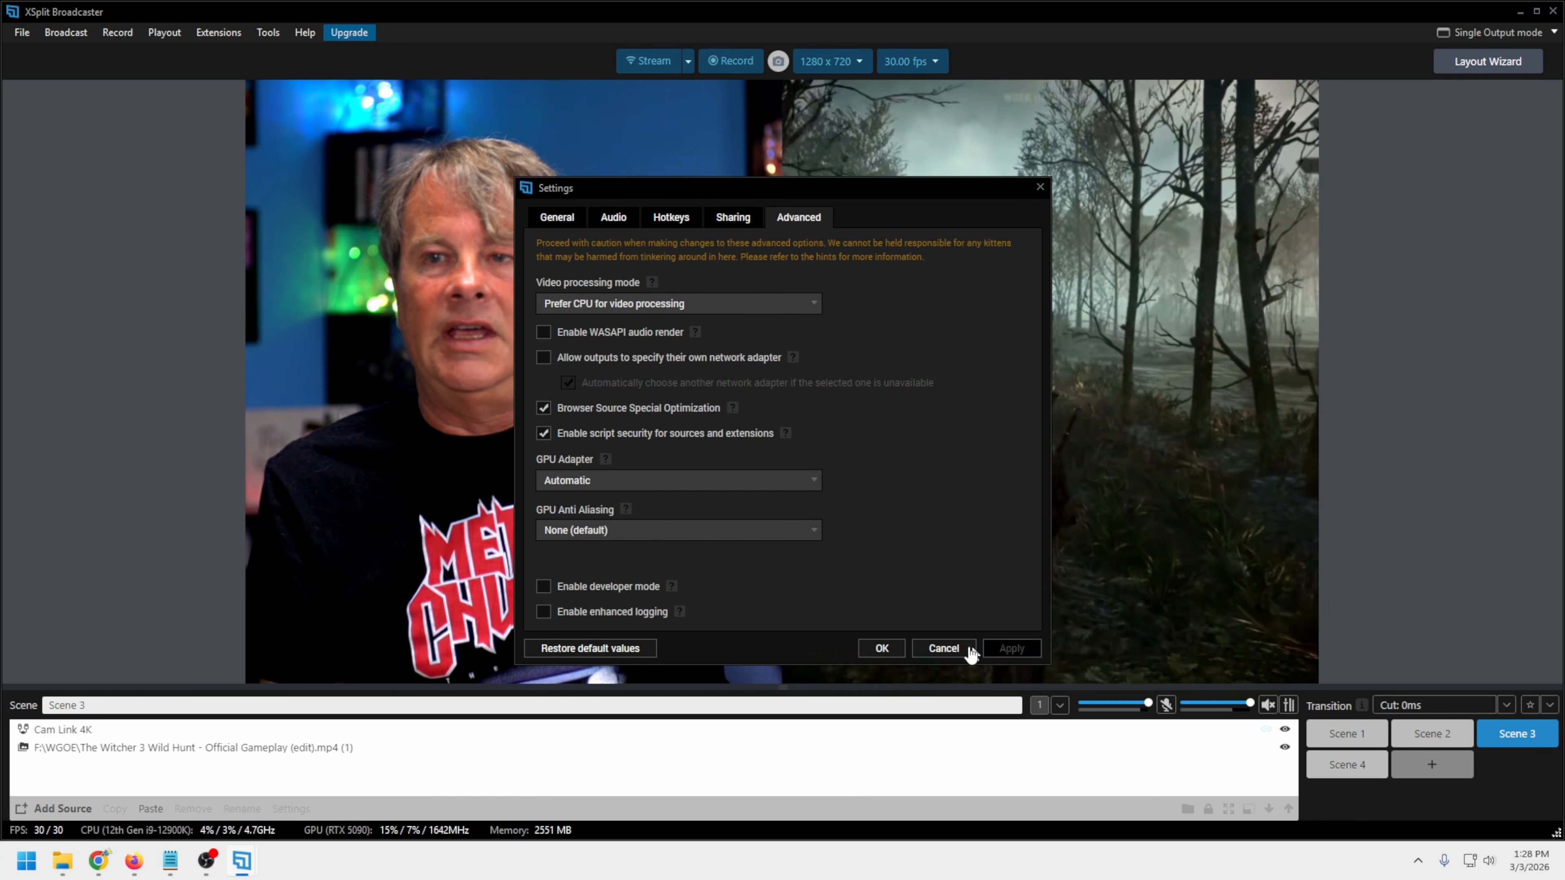
click(887, 647)
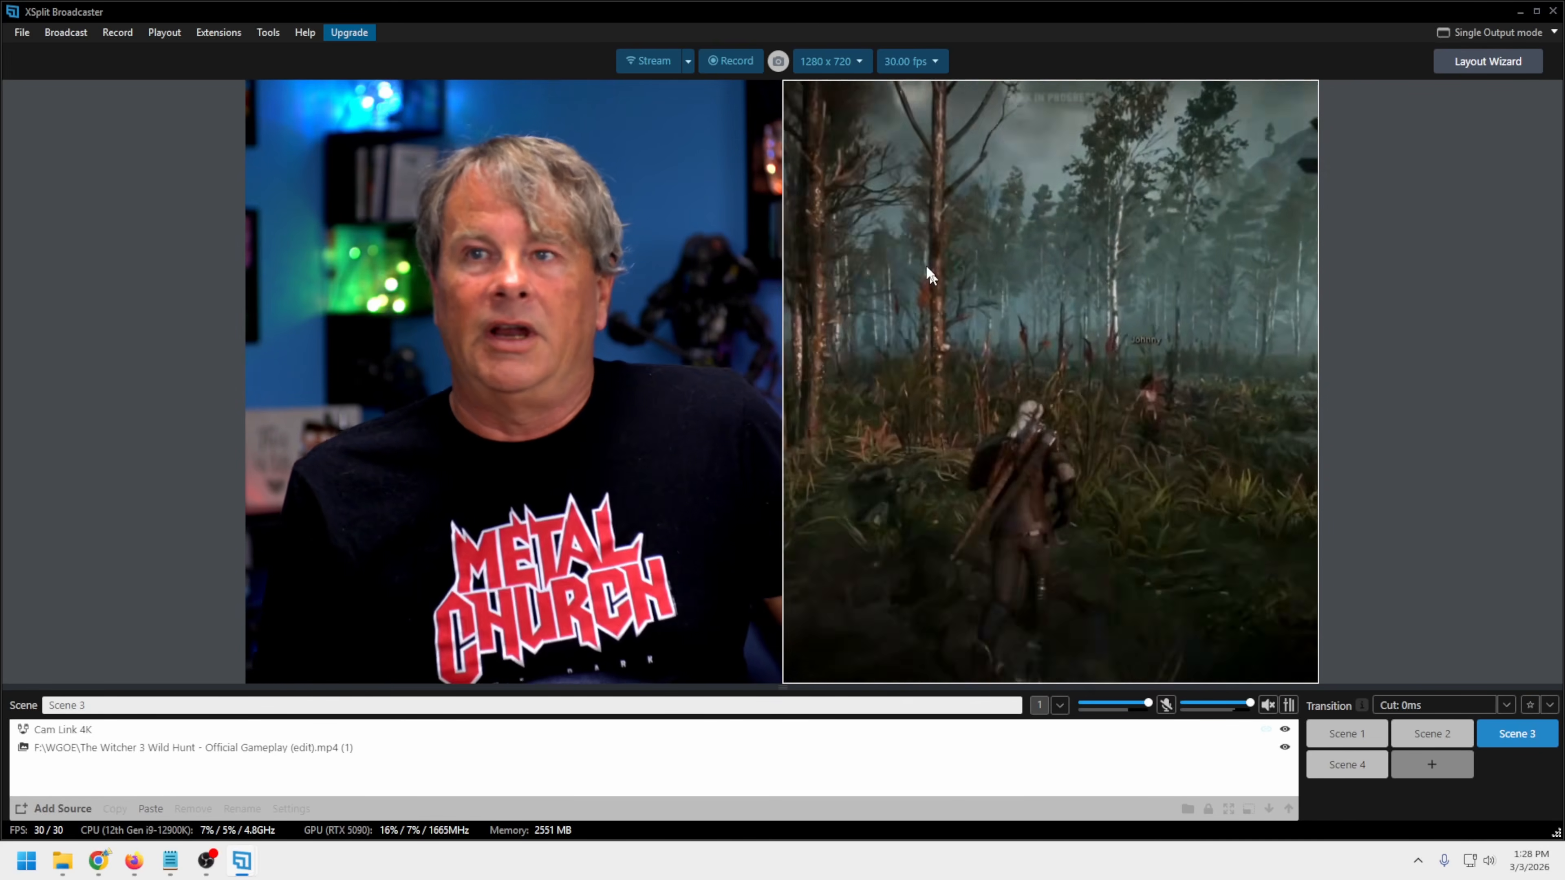
click(580, 306)
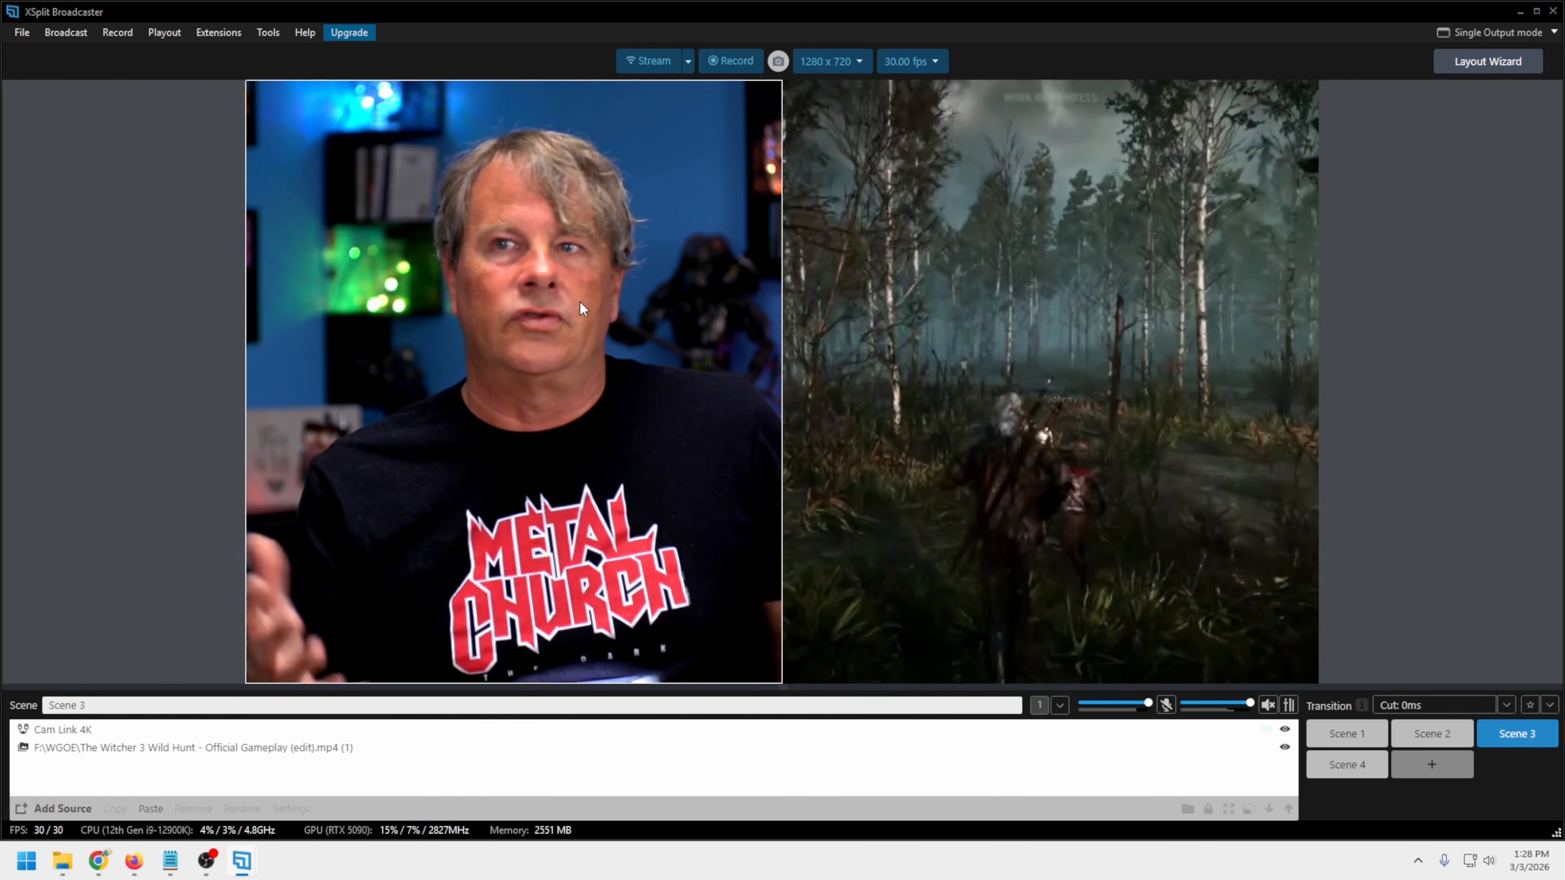
click(820, 87)
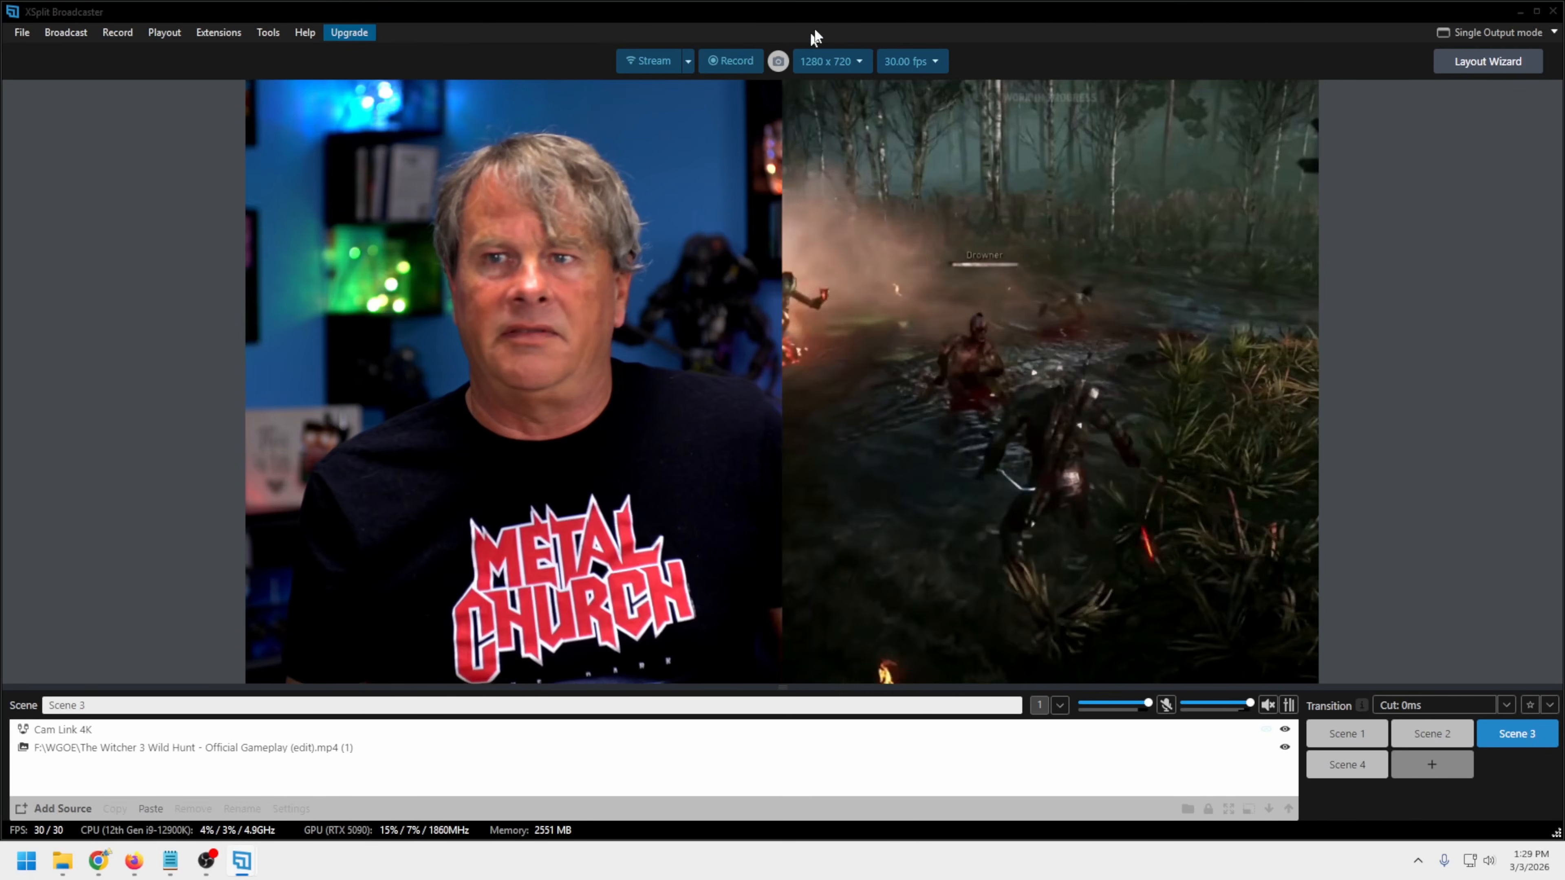
Try the 1920 x 1080 output resolution and set it back to 1280 x 720 - 720p (HD)
click(860, 62)
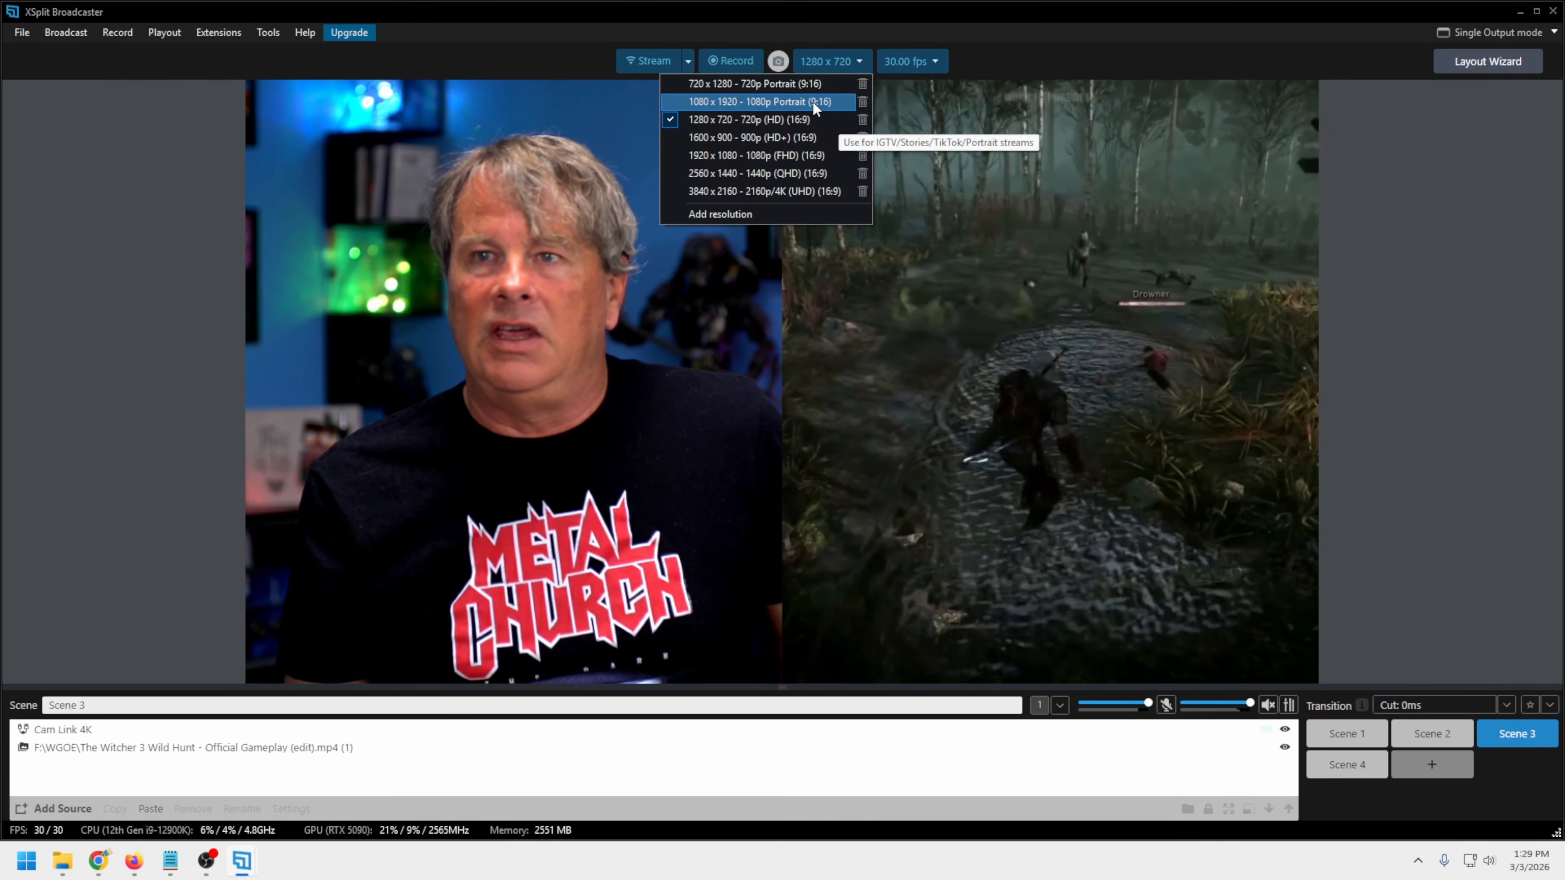
click(812, 101)
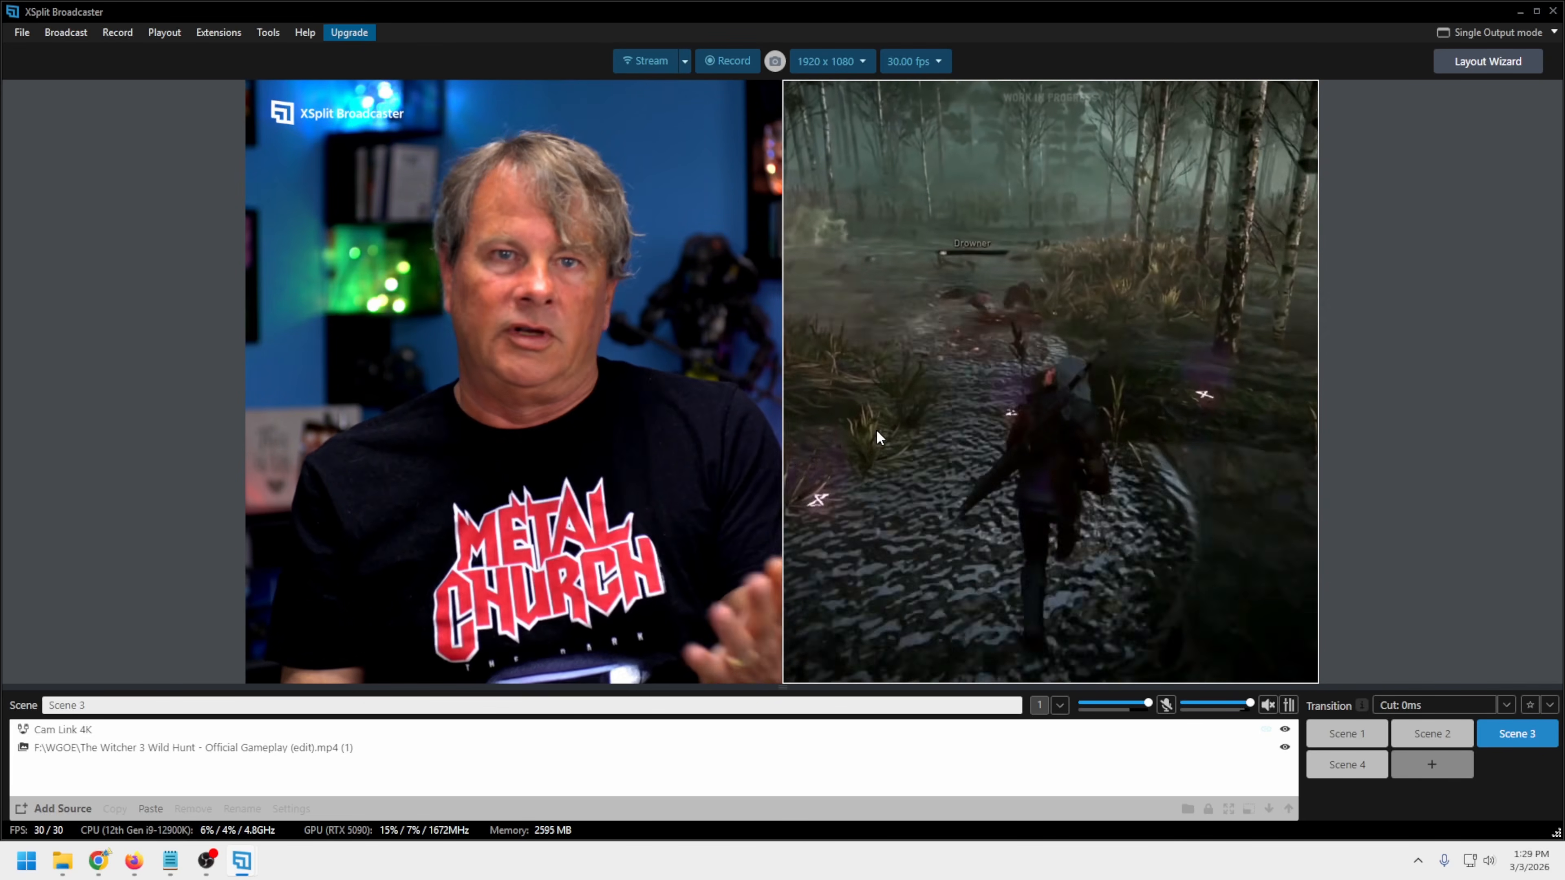
click(831, 61)
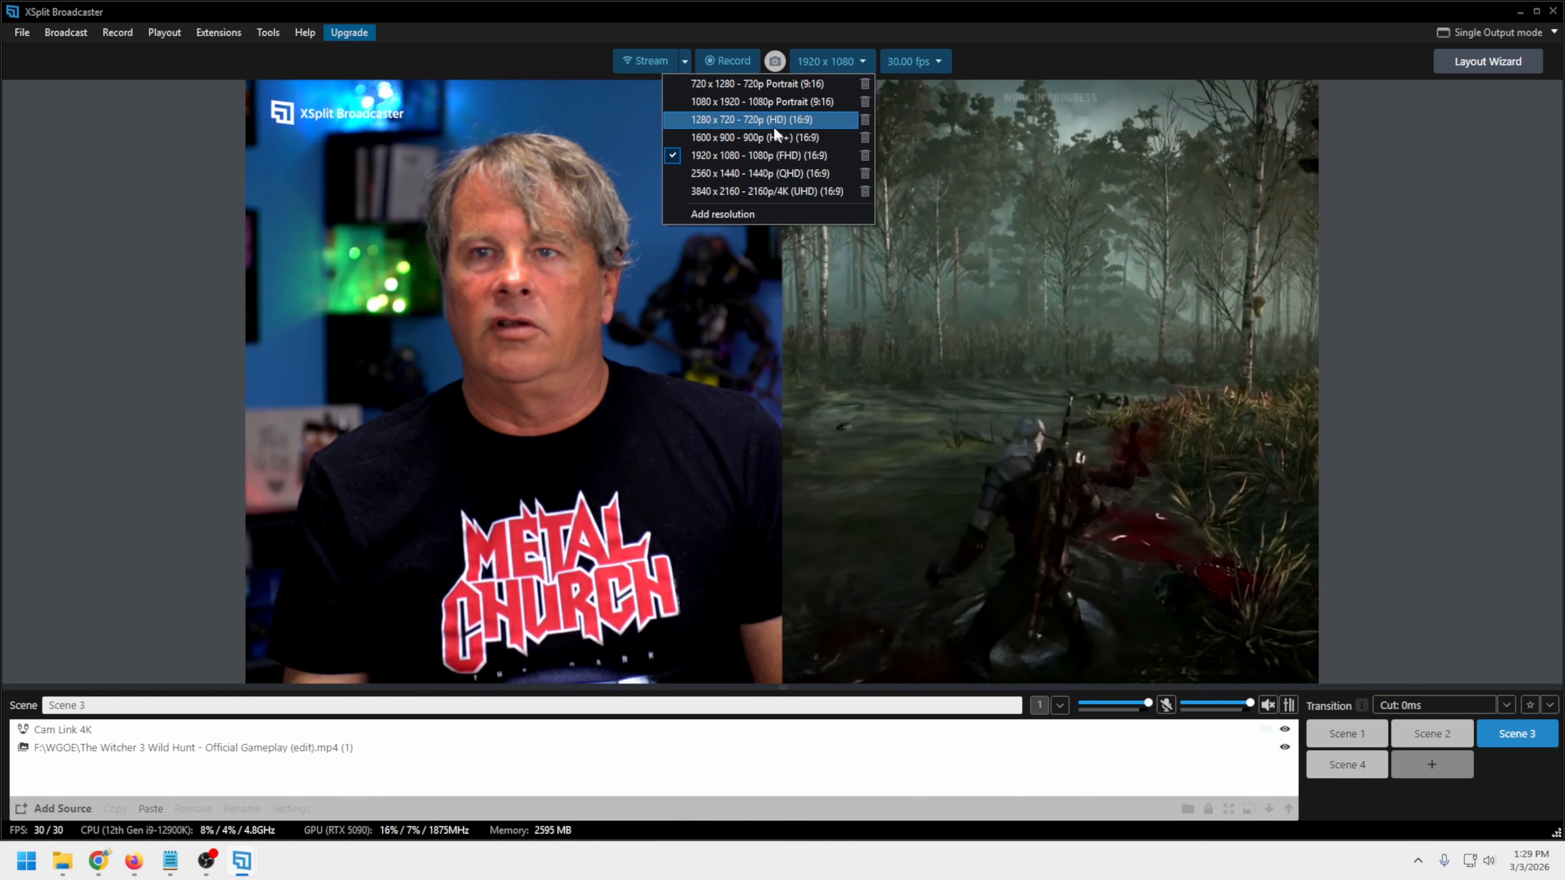
click(768, 120)
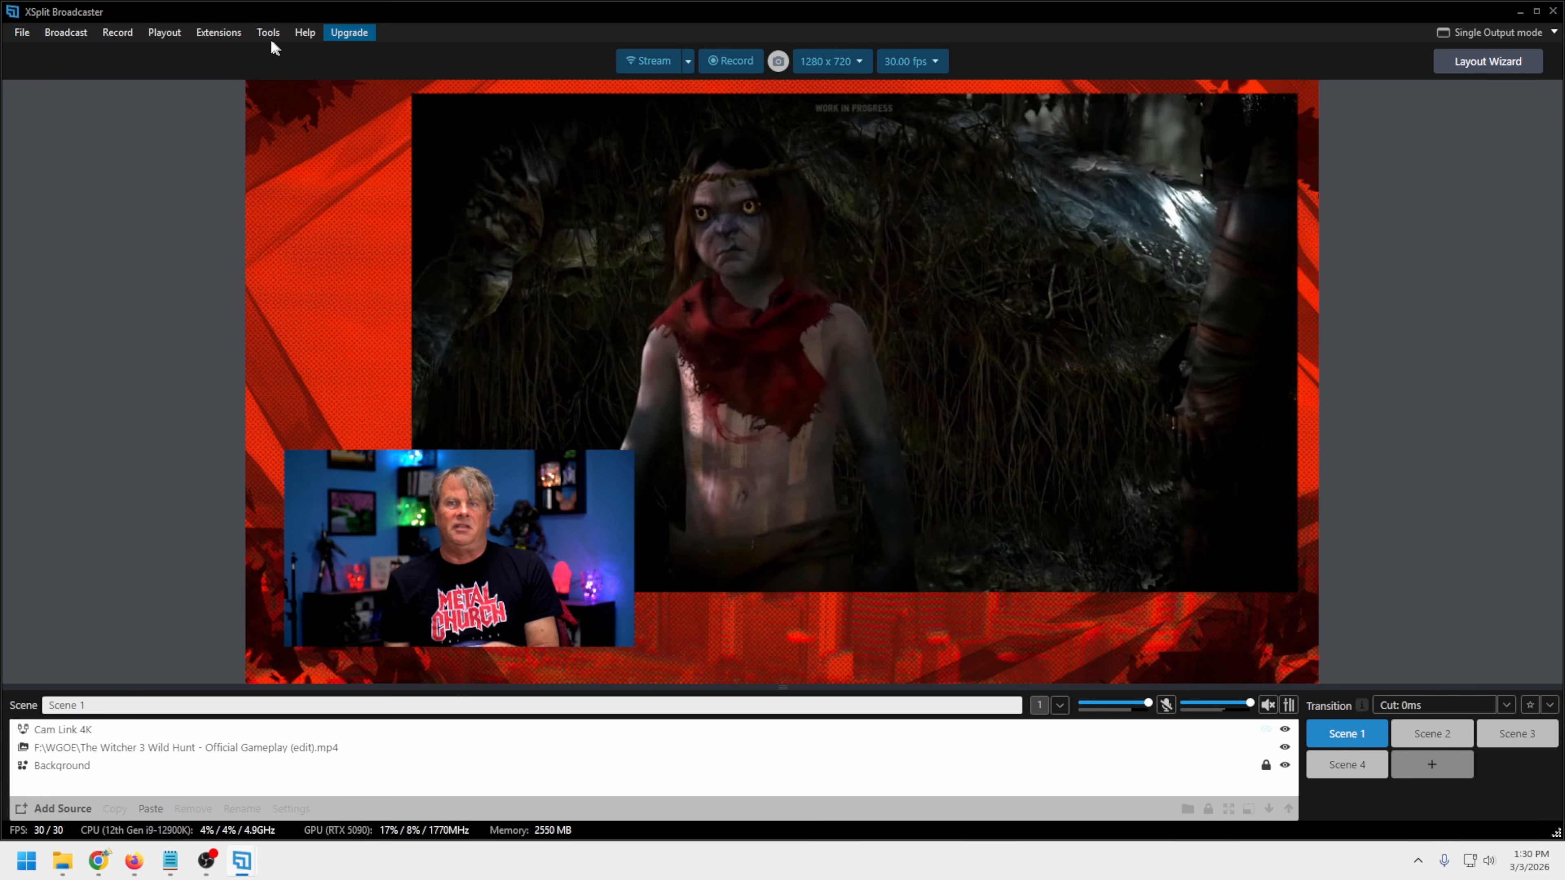
click(268, 34)
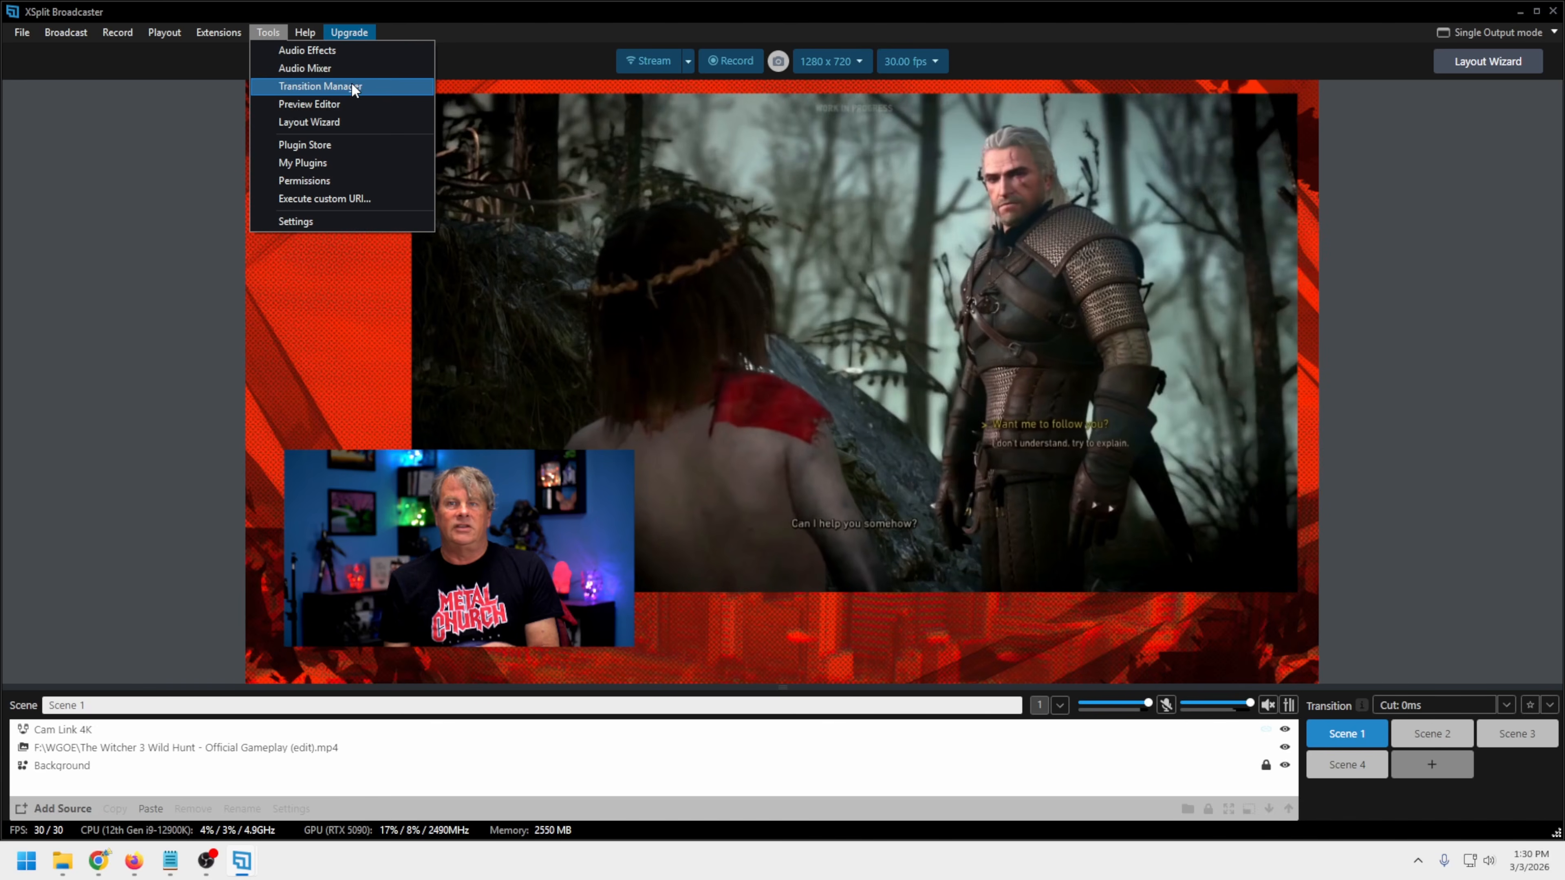
click(124, 285)
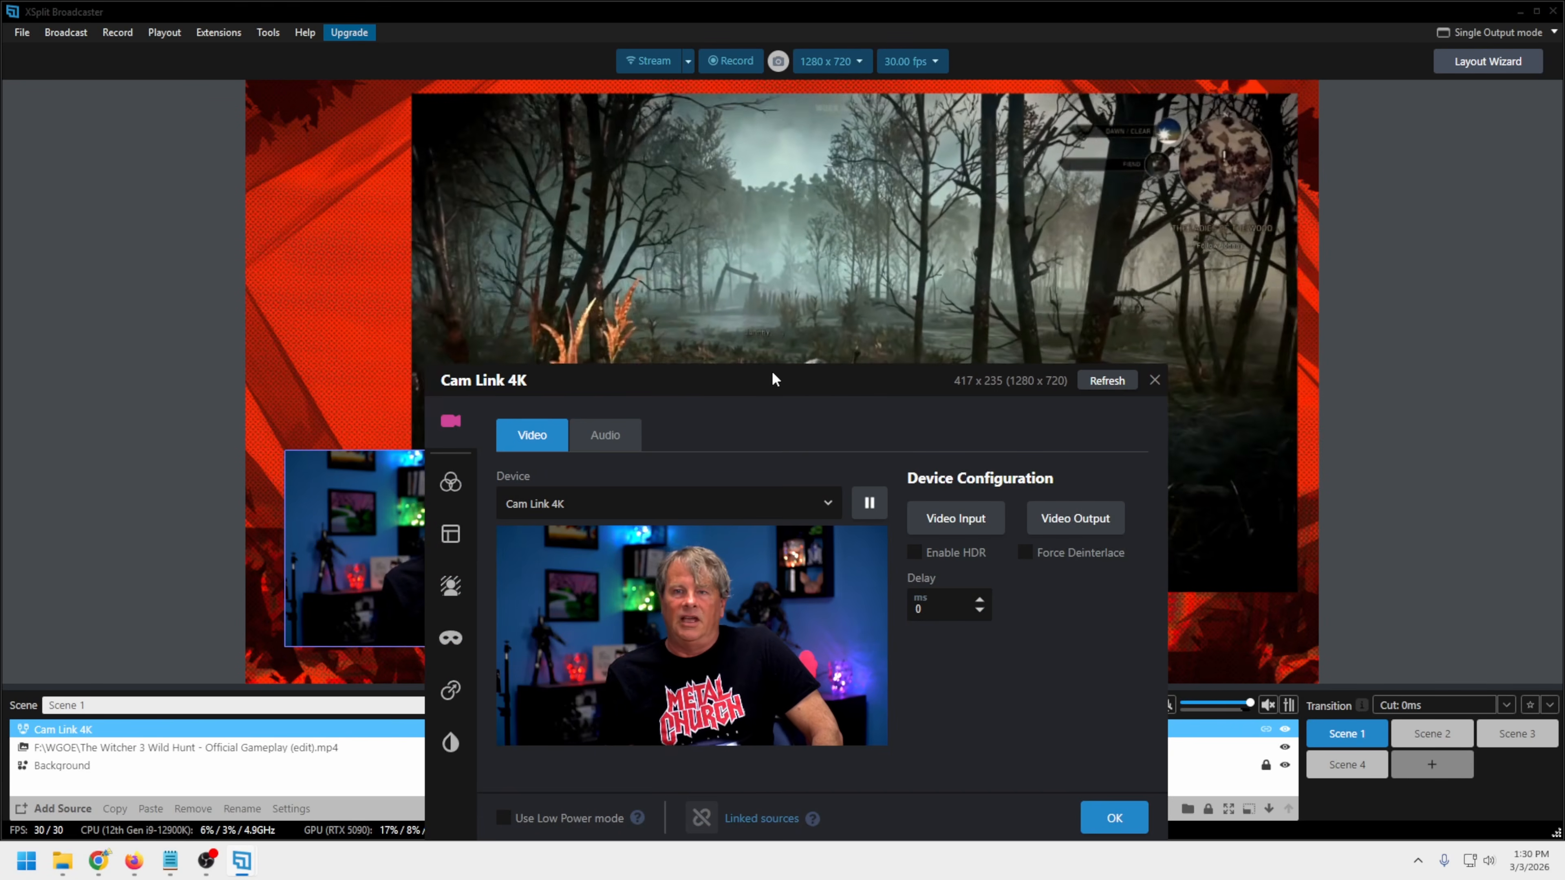
Review the color, position, transform and crop options of the Cam Link 4K source in Scene 1
drag(767, 379, 741, 160)
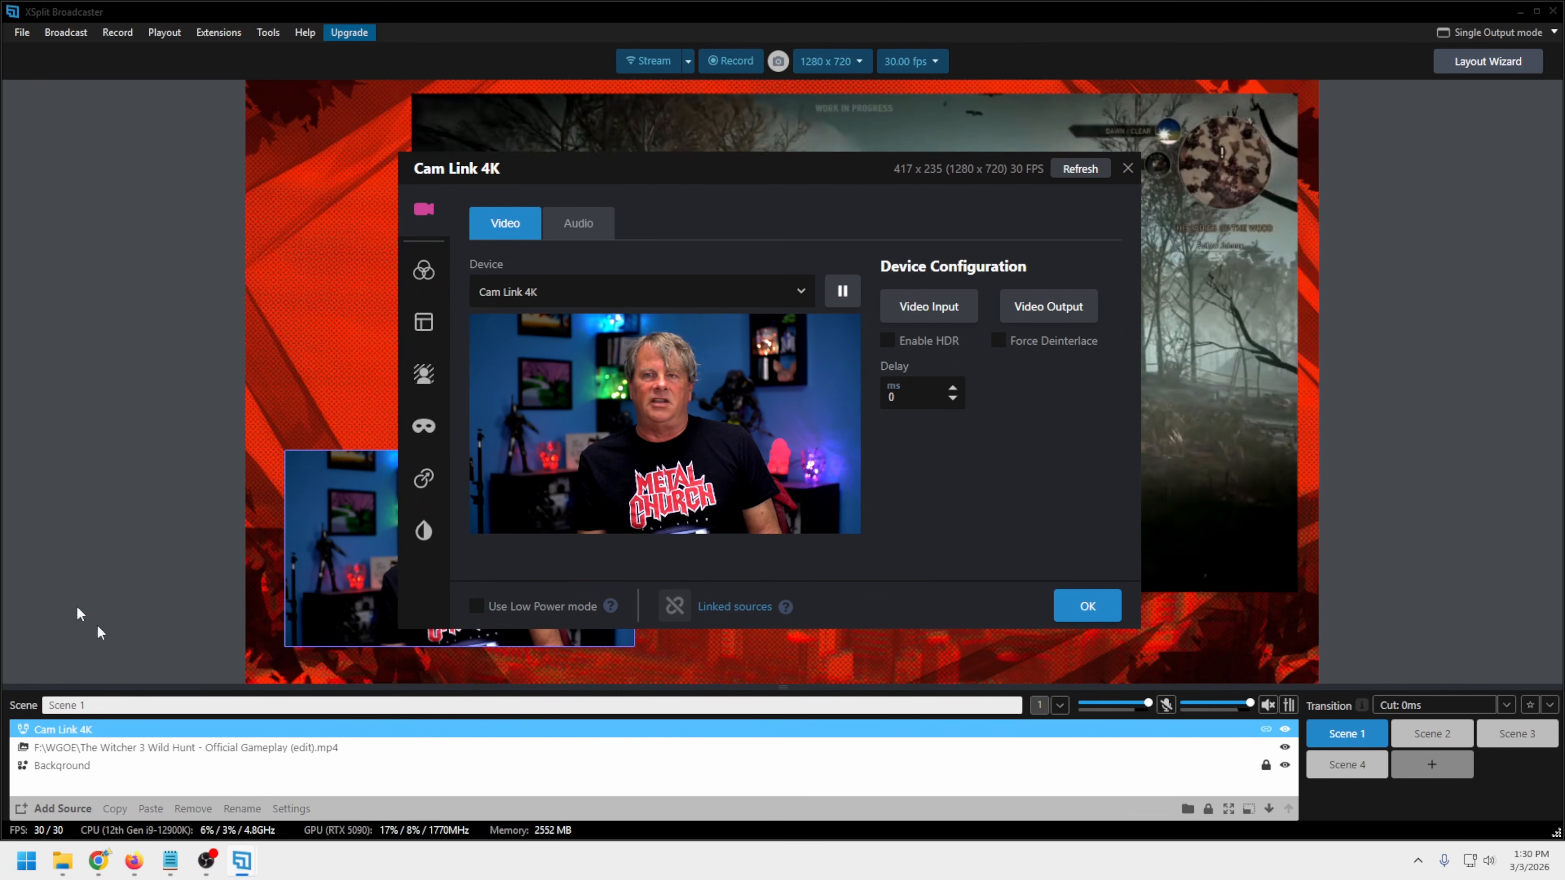
click(422, 271)
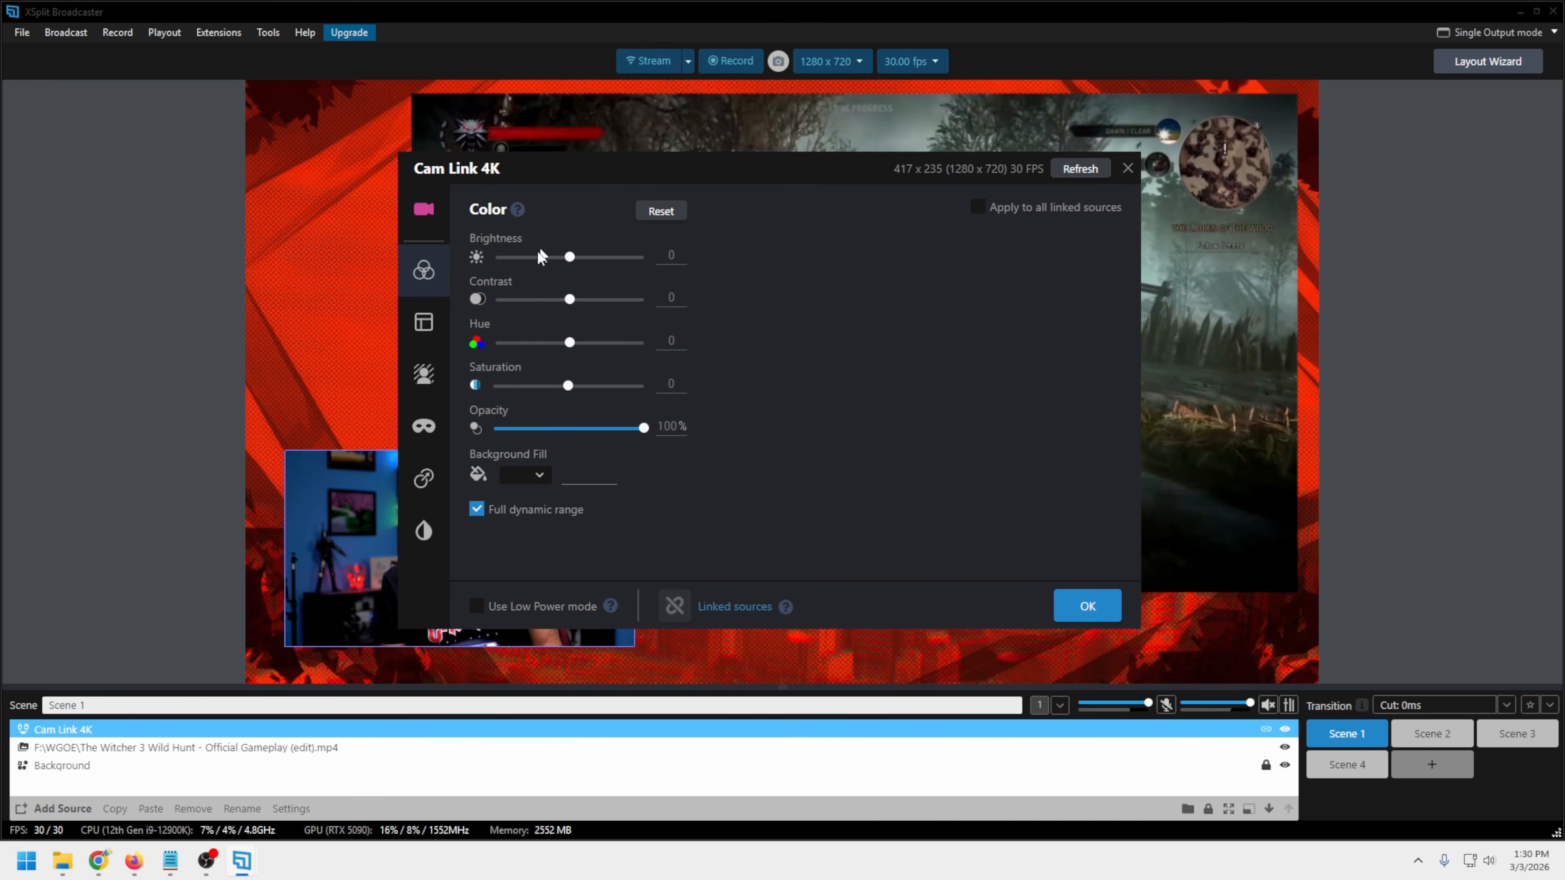
click(424, 323)
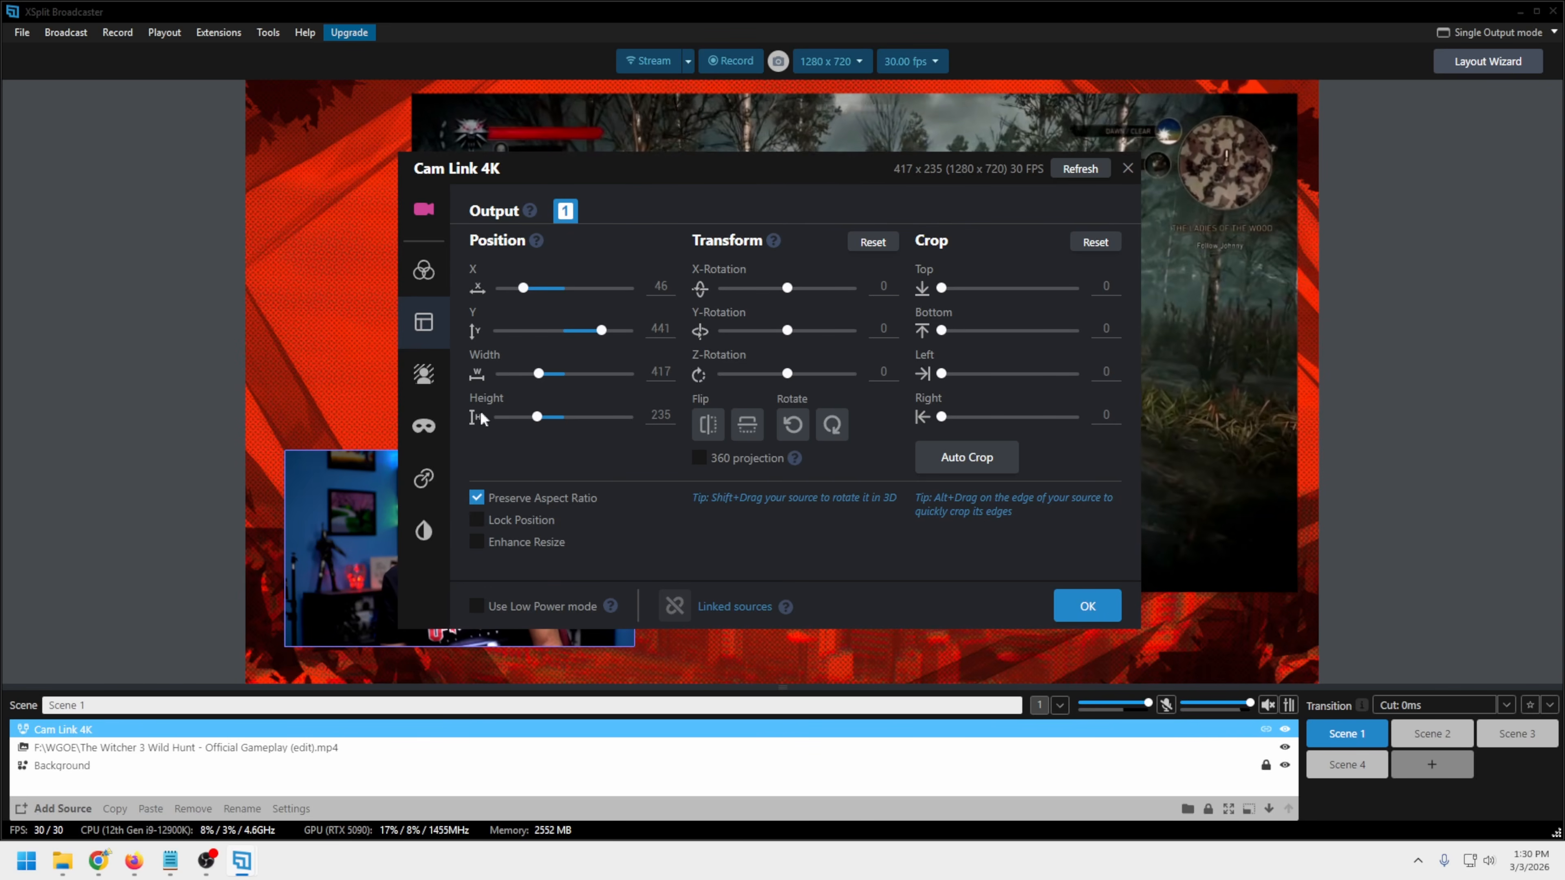
Try Automatic background removal on the Cam Link 4K source and set its mode back to None
click(423, 374)
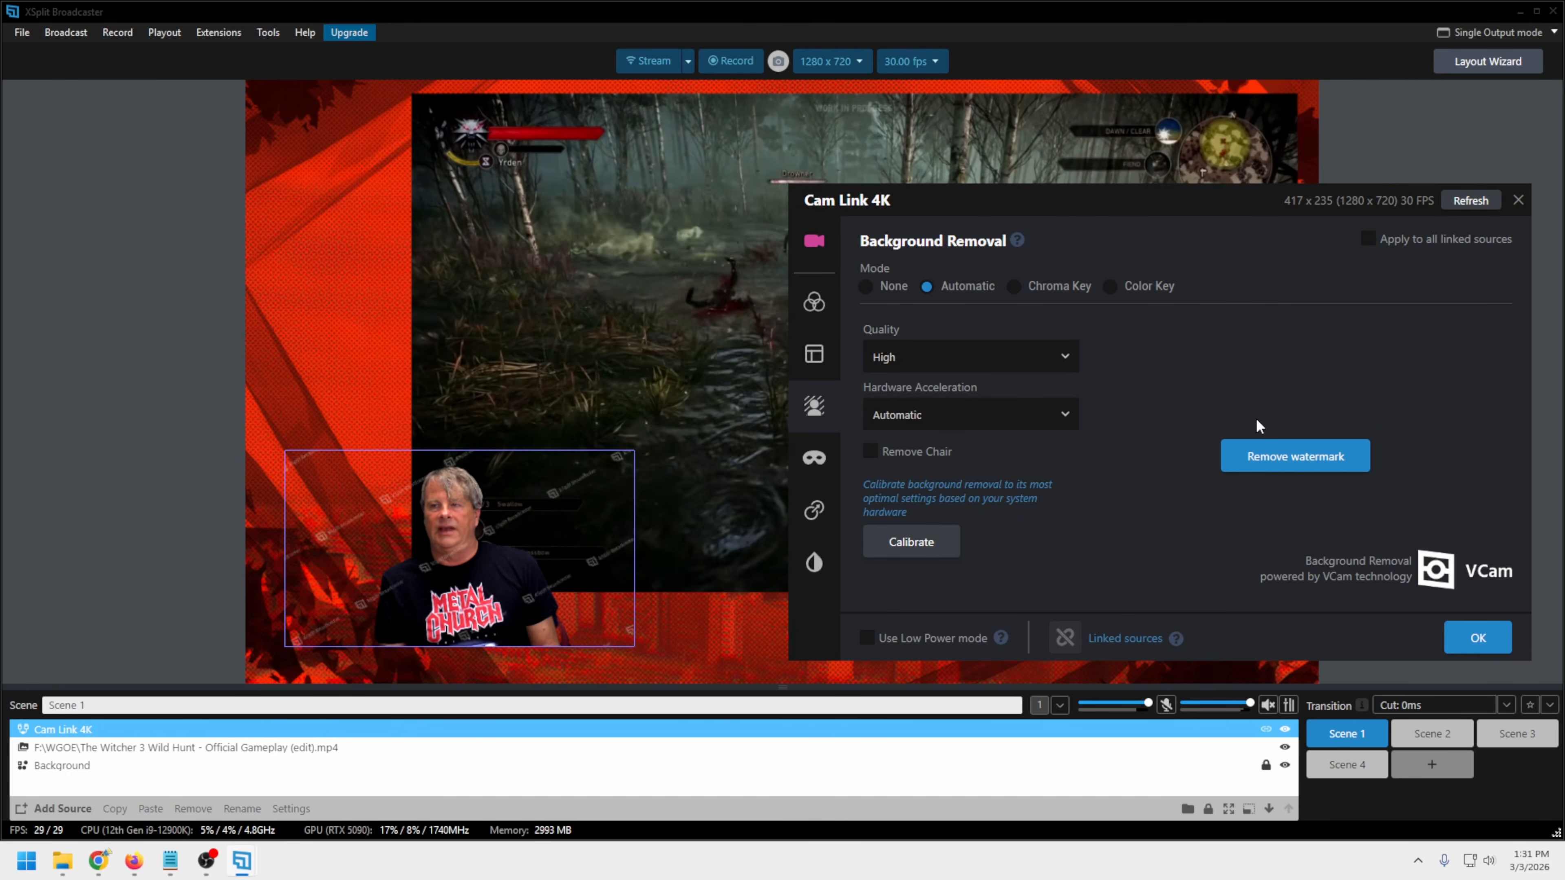
click(865, 286)
Try the Rounded and Oval shape masks on the Cam Link 4K source and return the masking mode to None
click(813, 457)
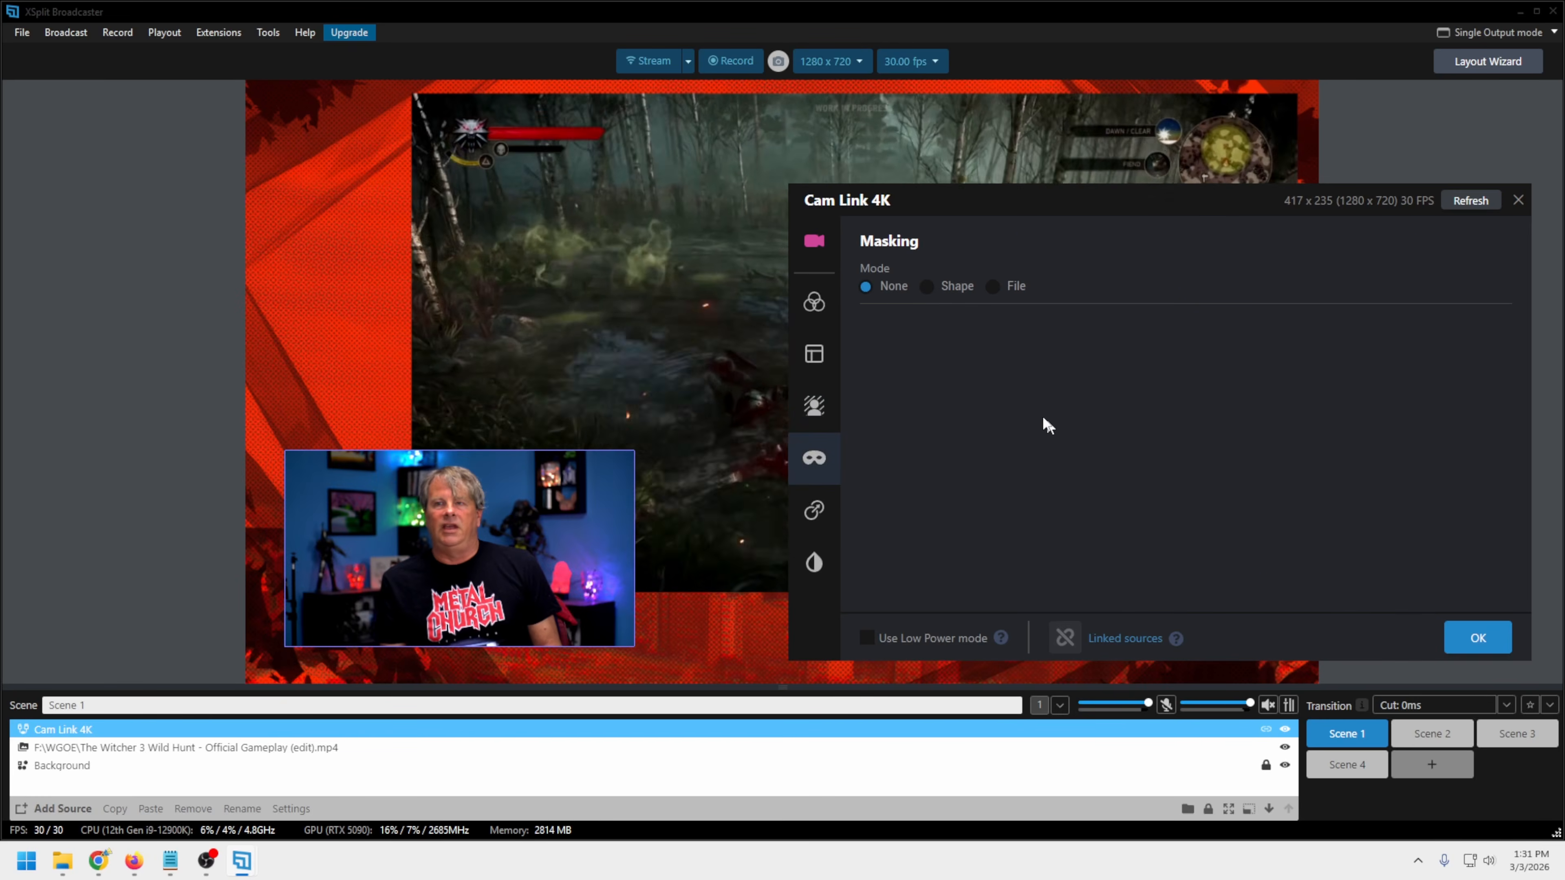
click(955, 287)
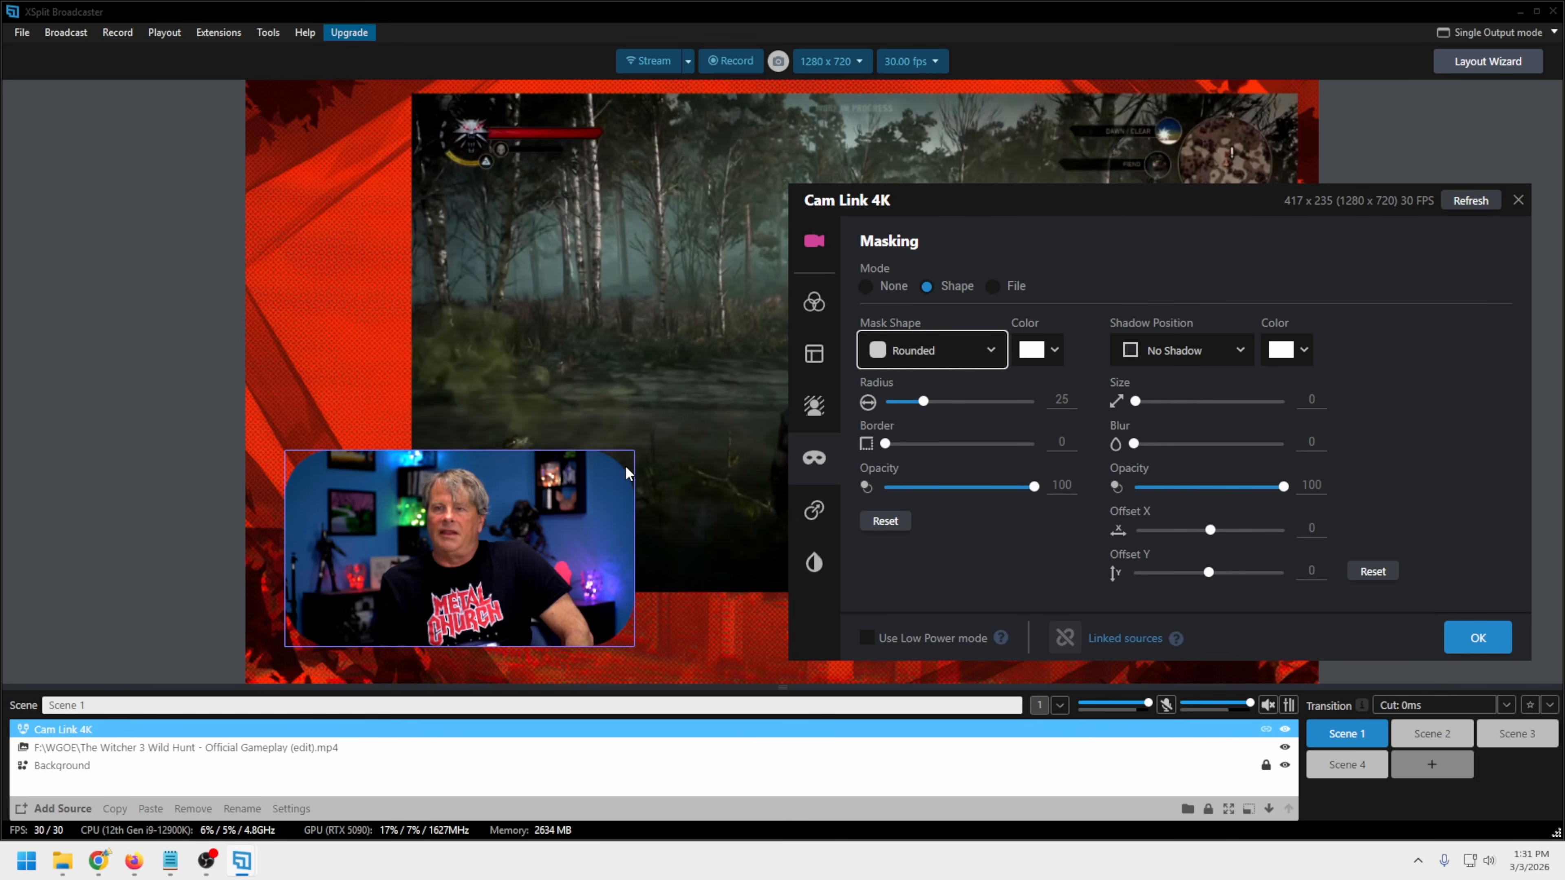
click(993, 355)
click(911, 440)
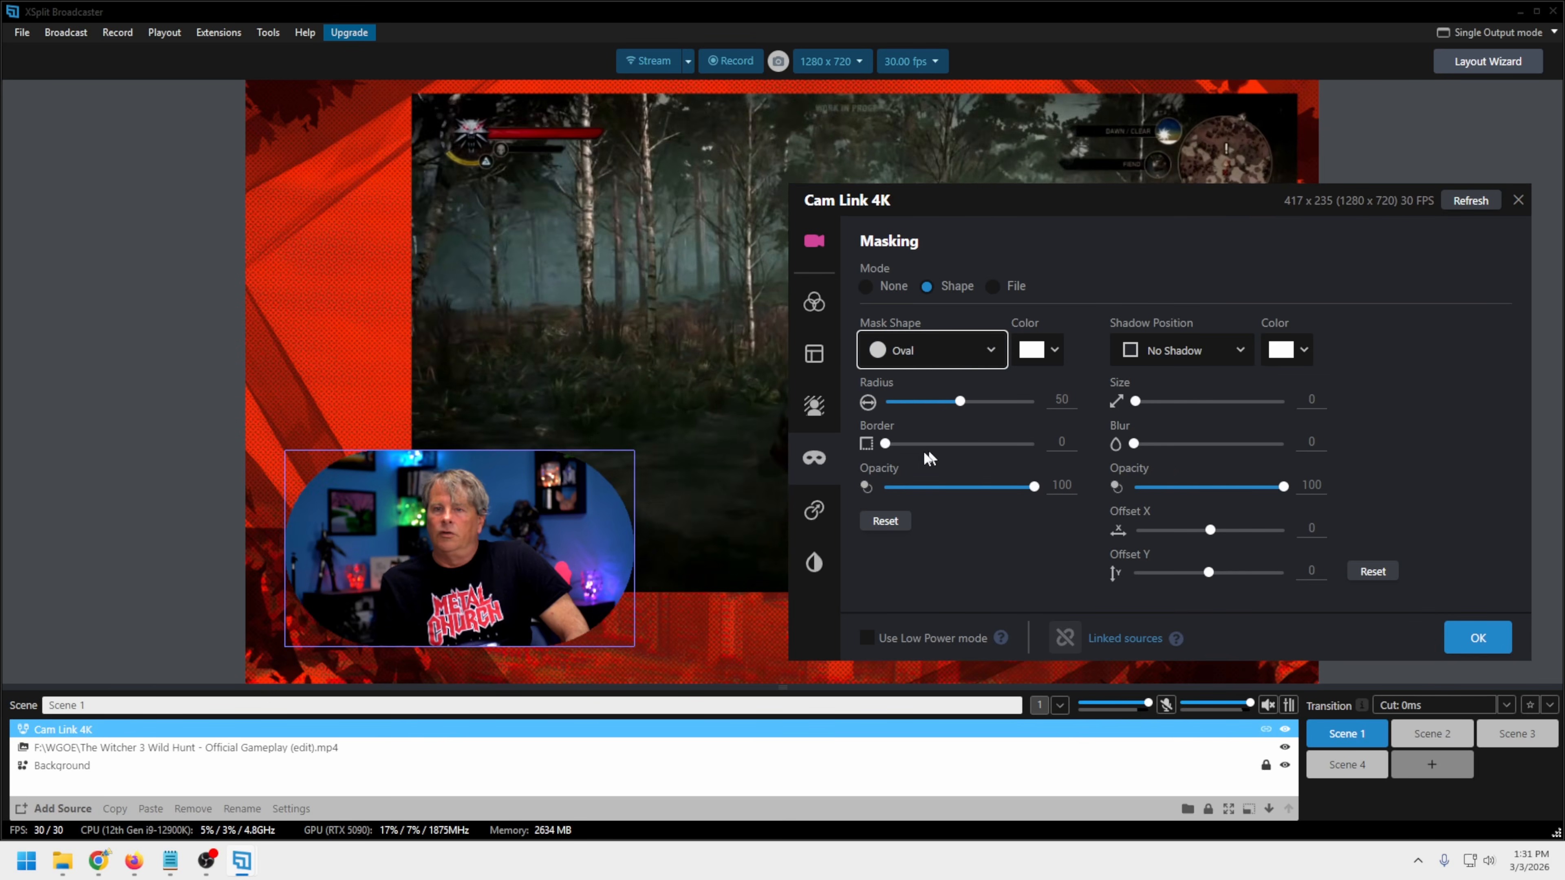
click(961, 350)
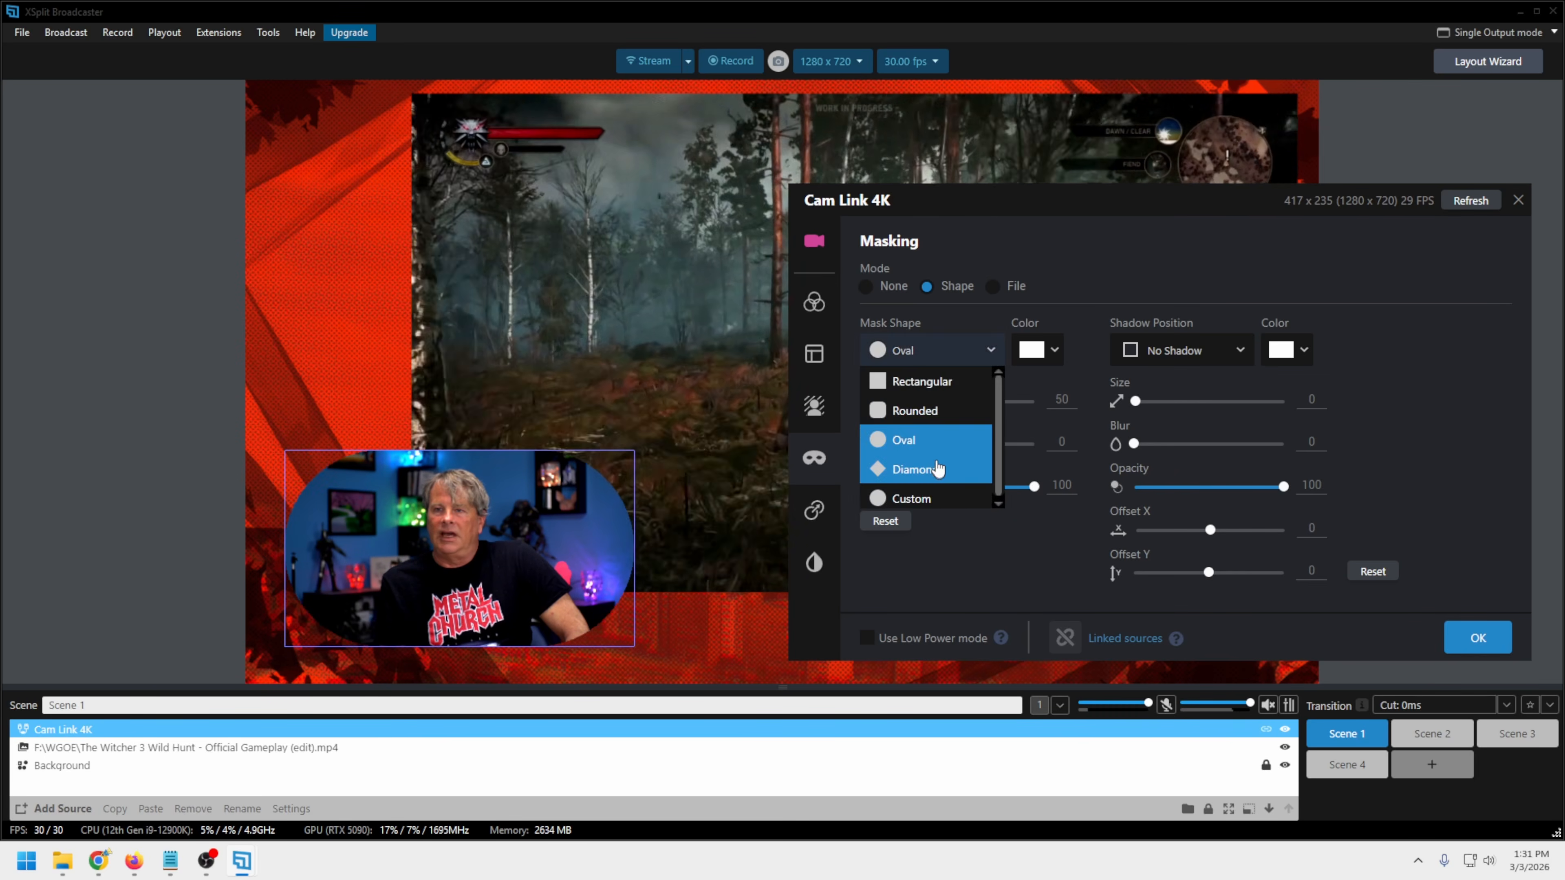
click(1103, 274)
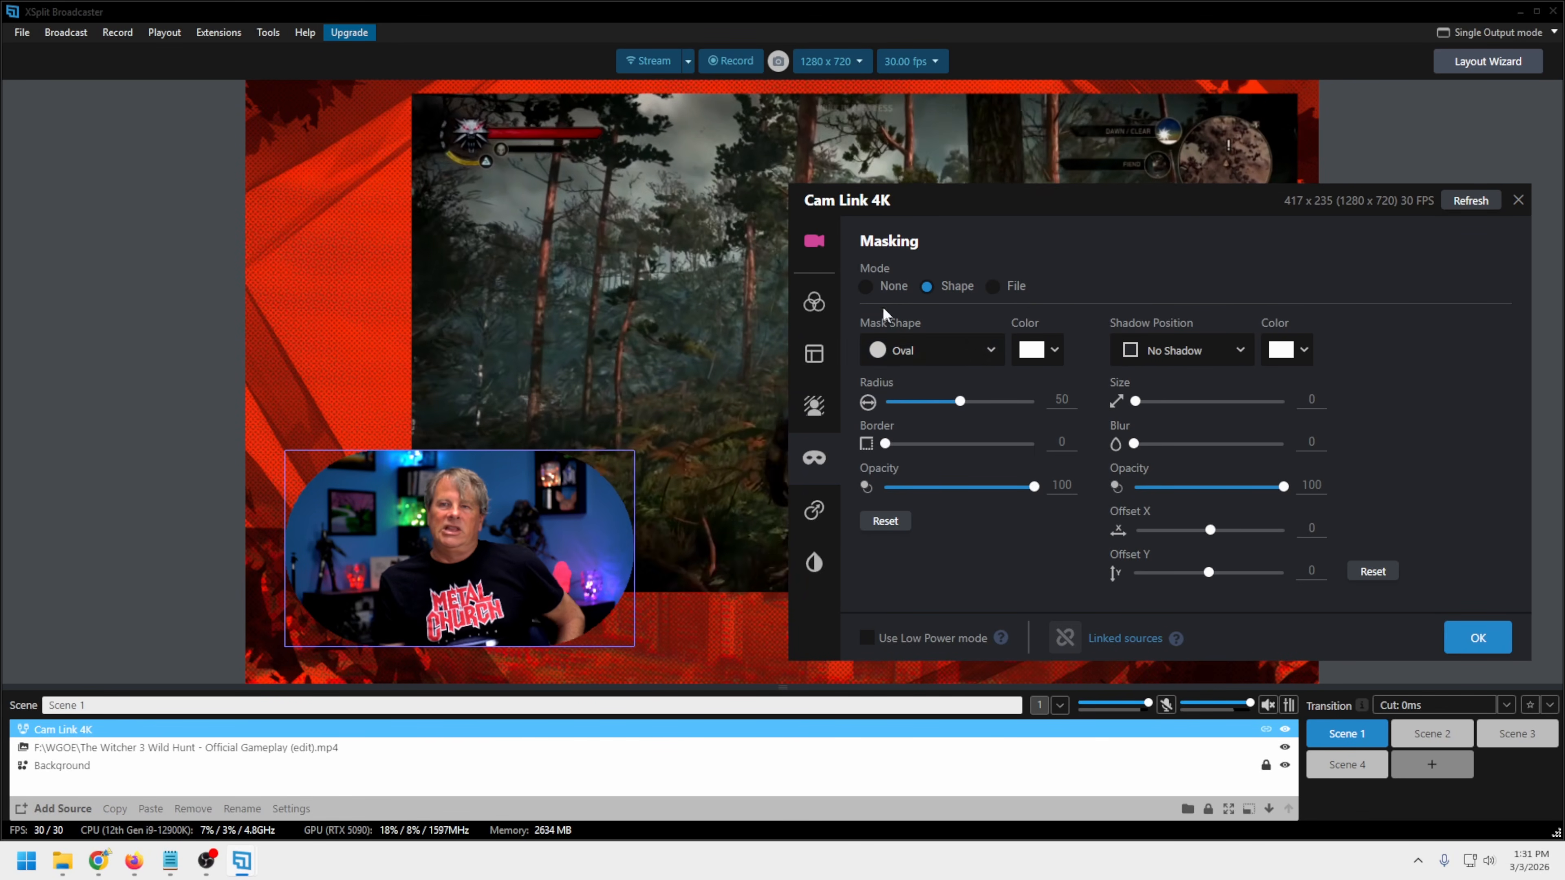
click(864, 293)
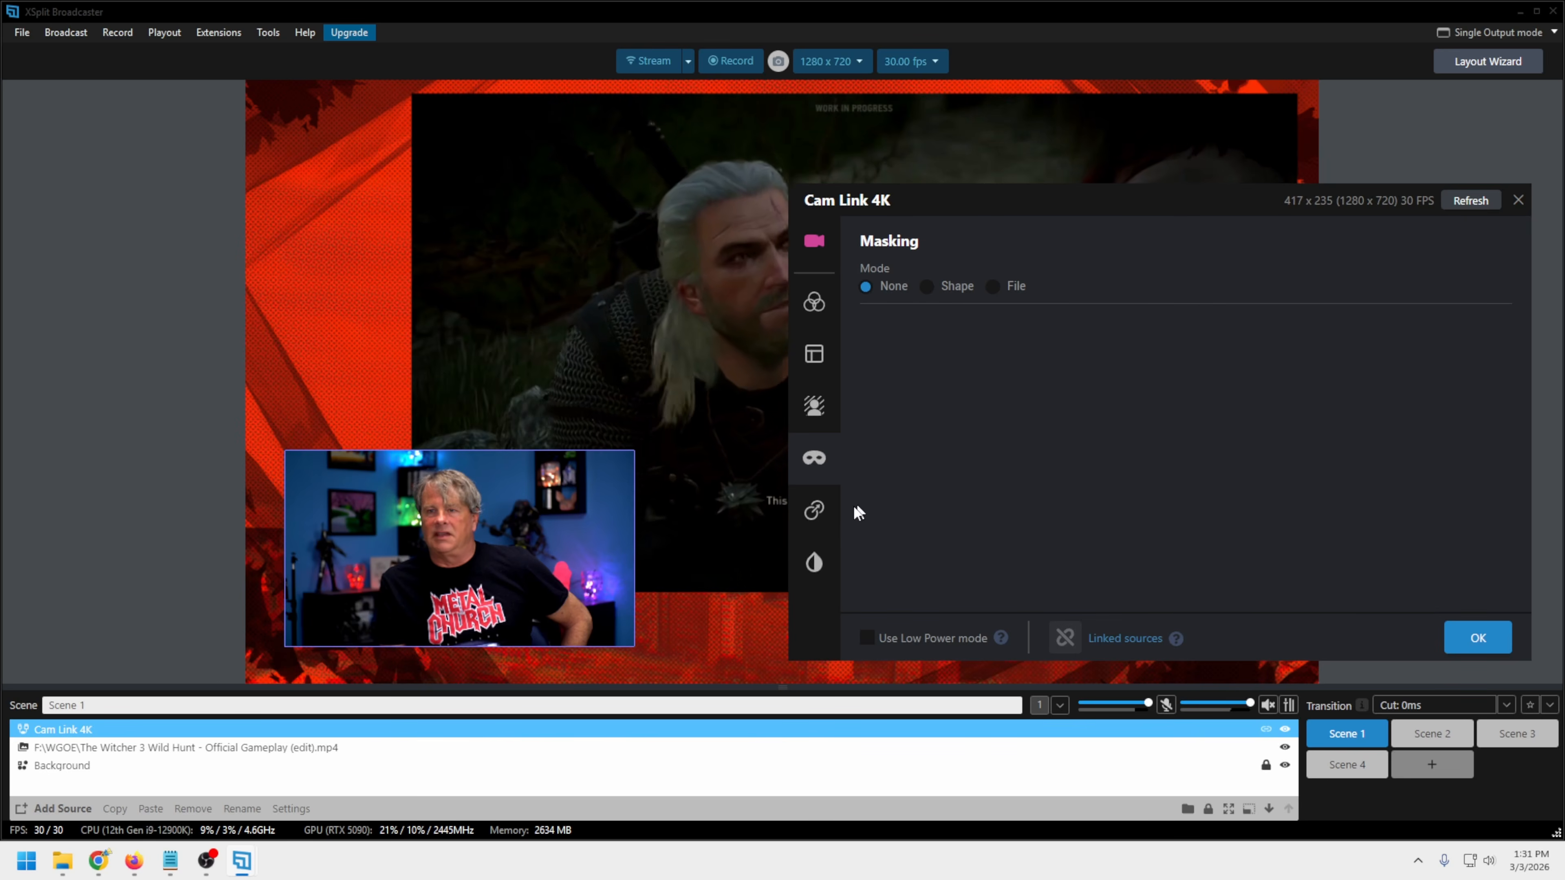
Check the source transition options for the Cam Link 4K source and dismiss the upgrade offer
click(814, 515)
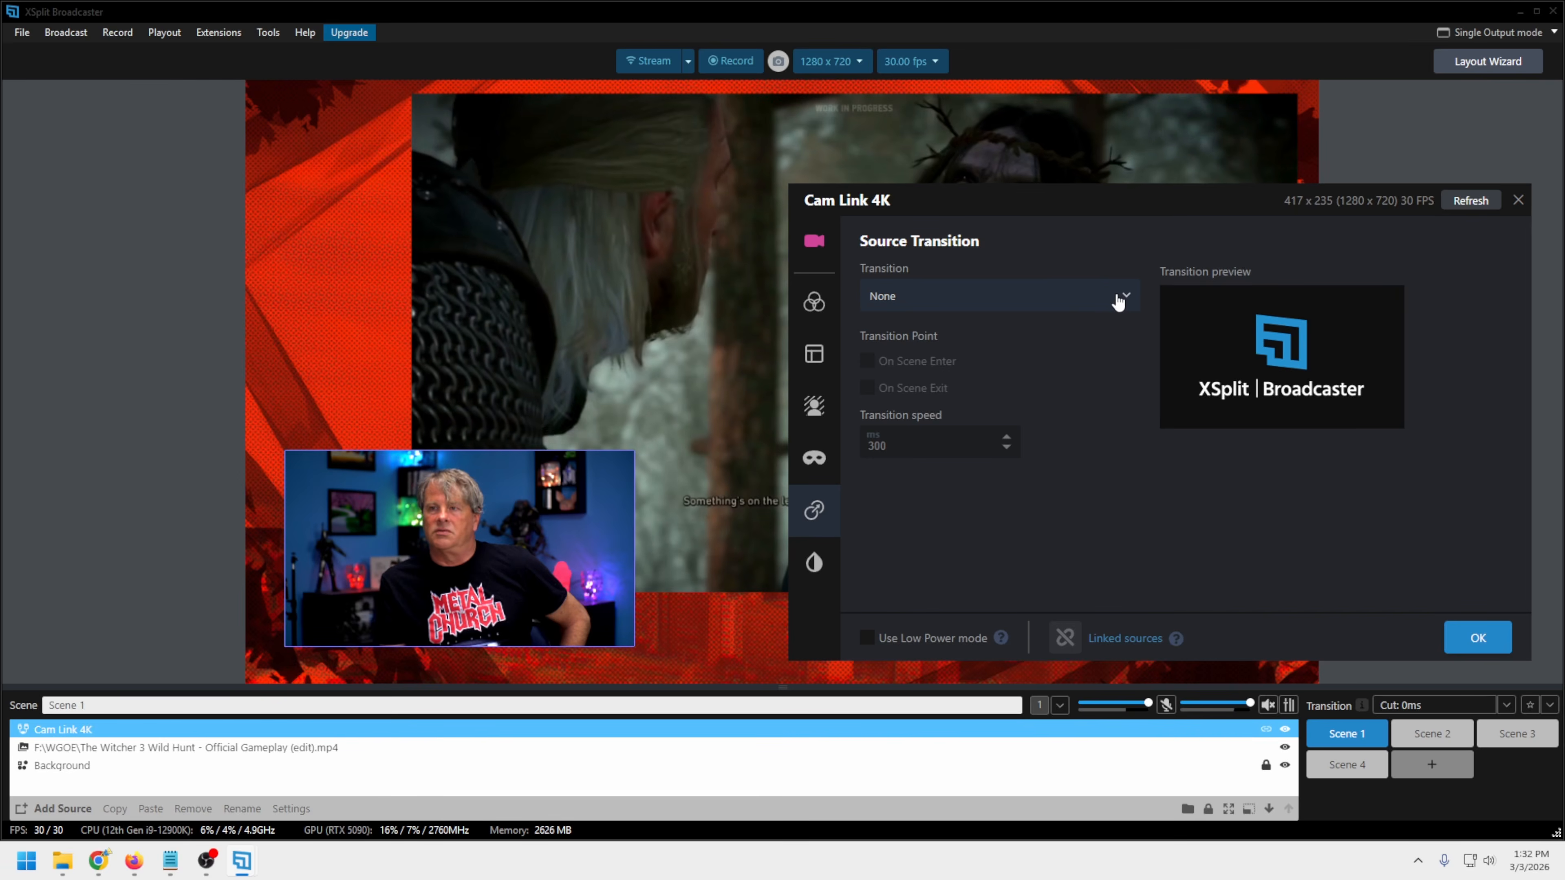
click(1118, 302)
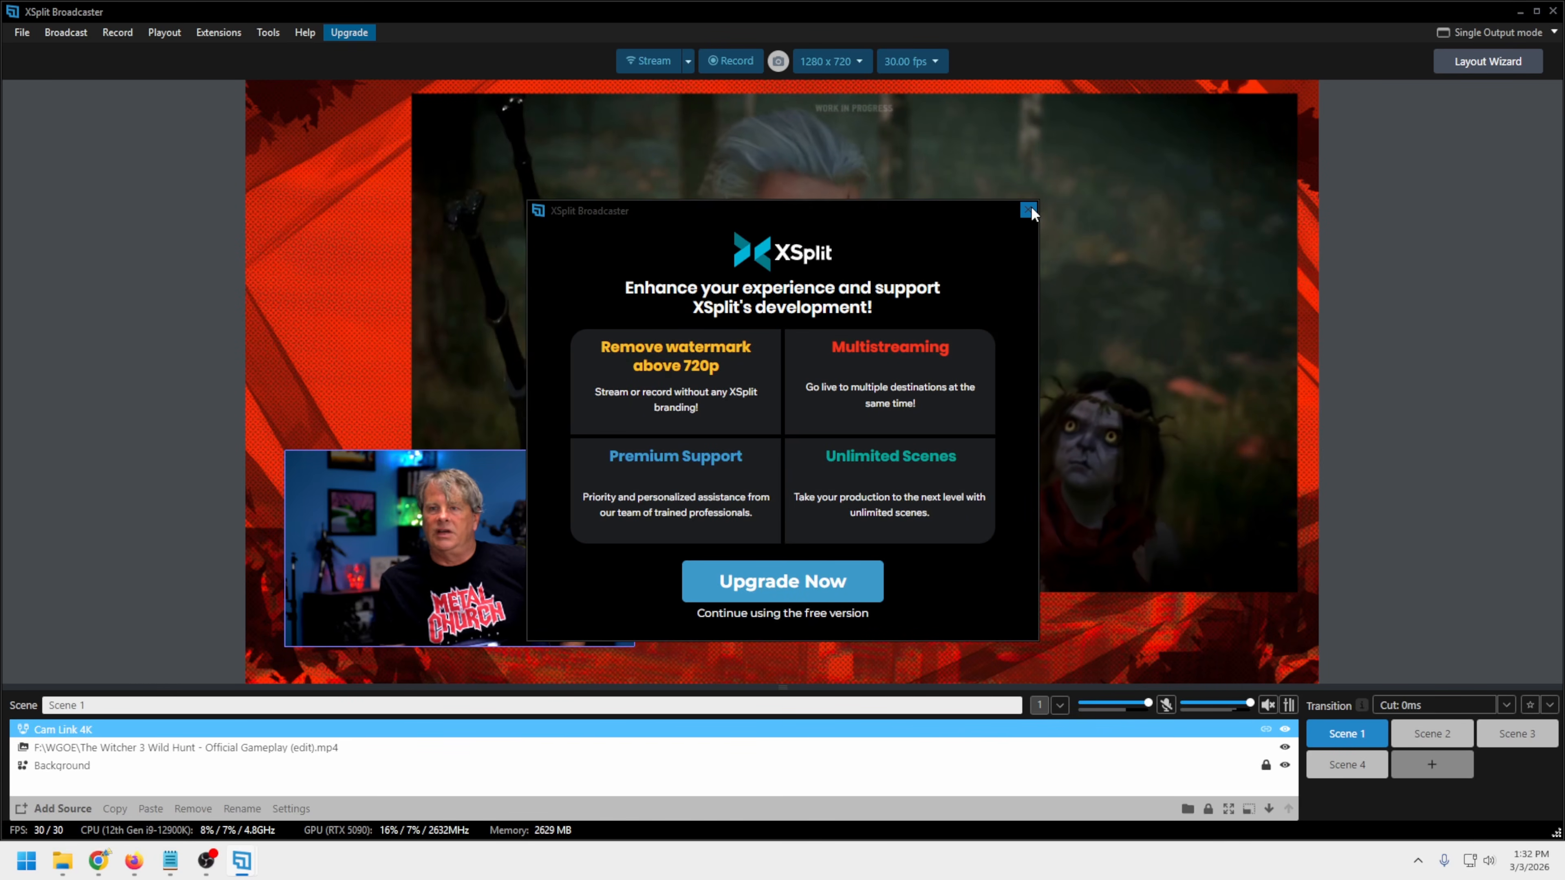
click(1028, 210)
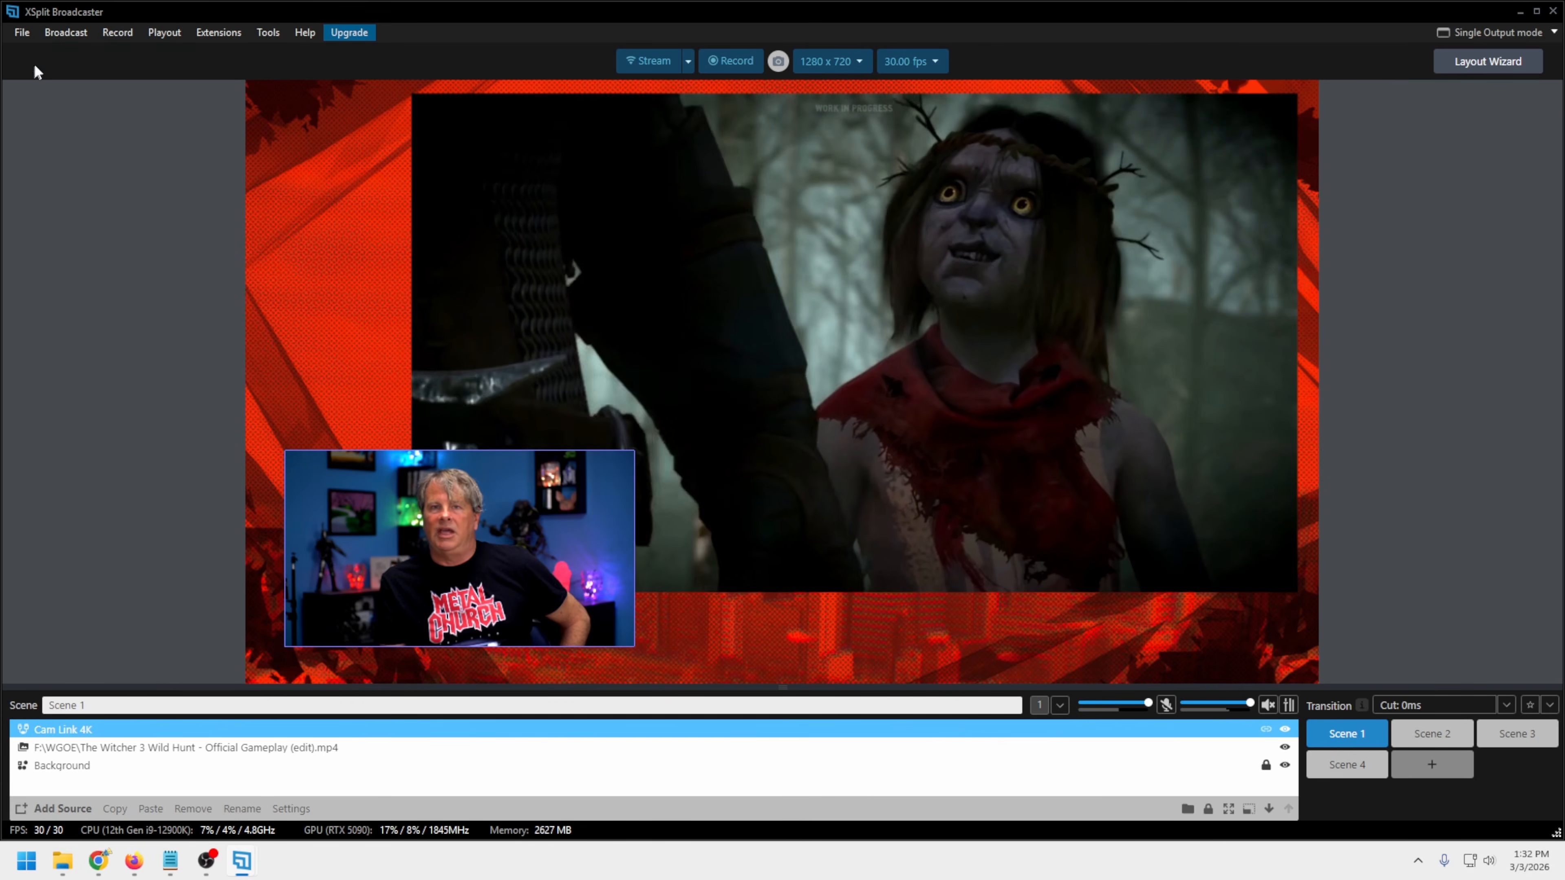
click(22, 32)
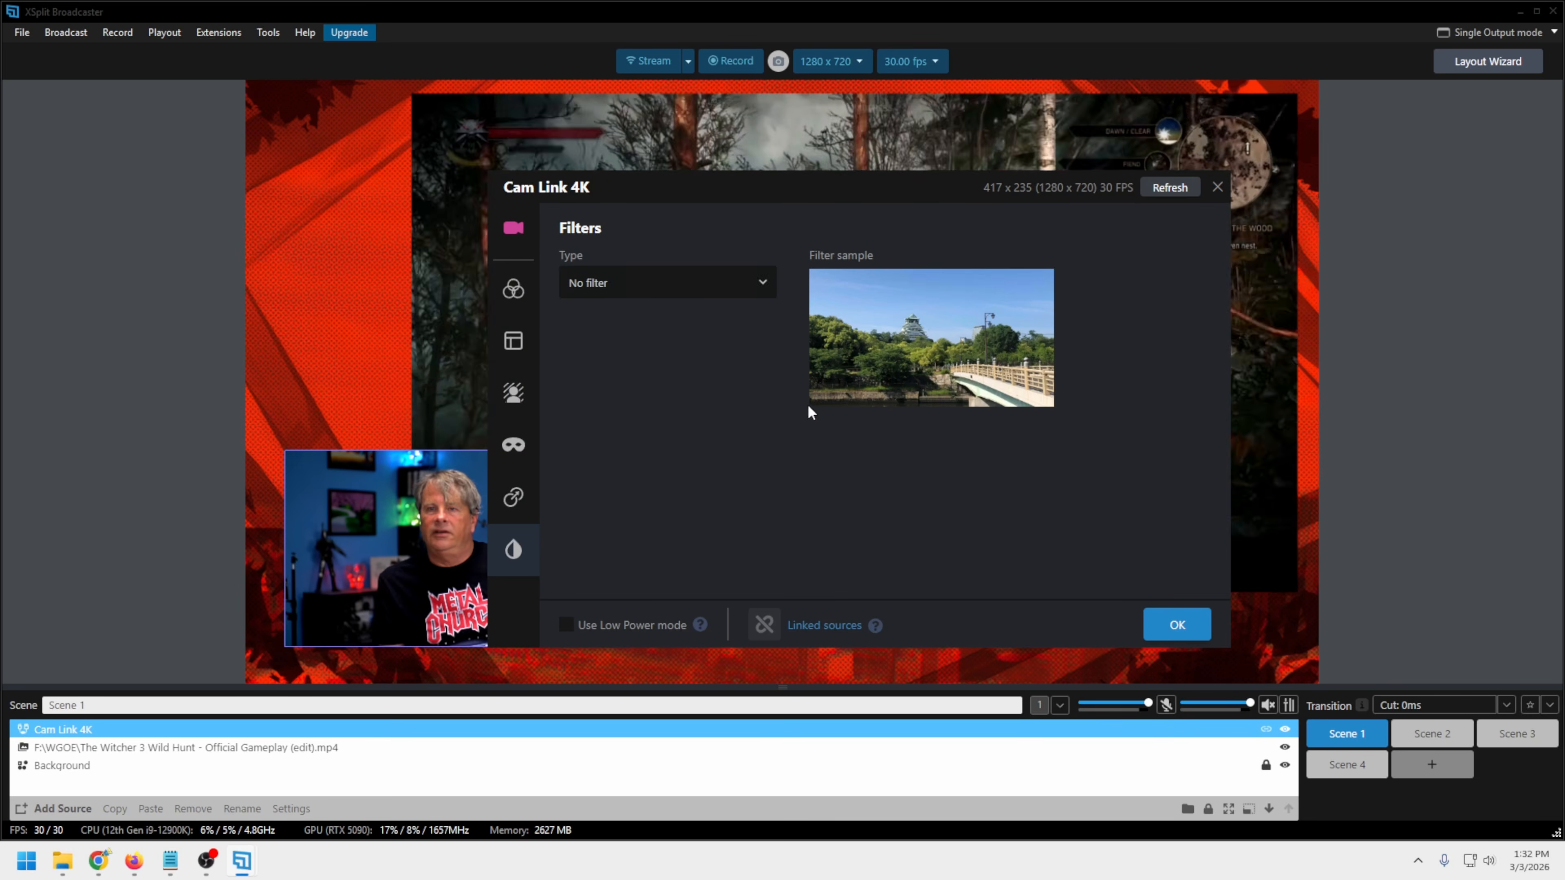
Try the Sharpen filter and a Blur of about 18 on the Cam Link 4K source, and restore No filter
click(761, 285)
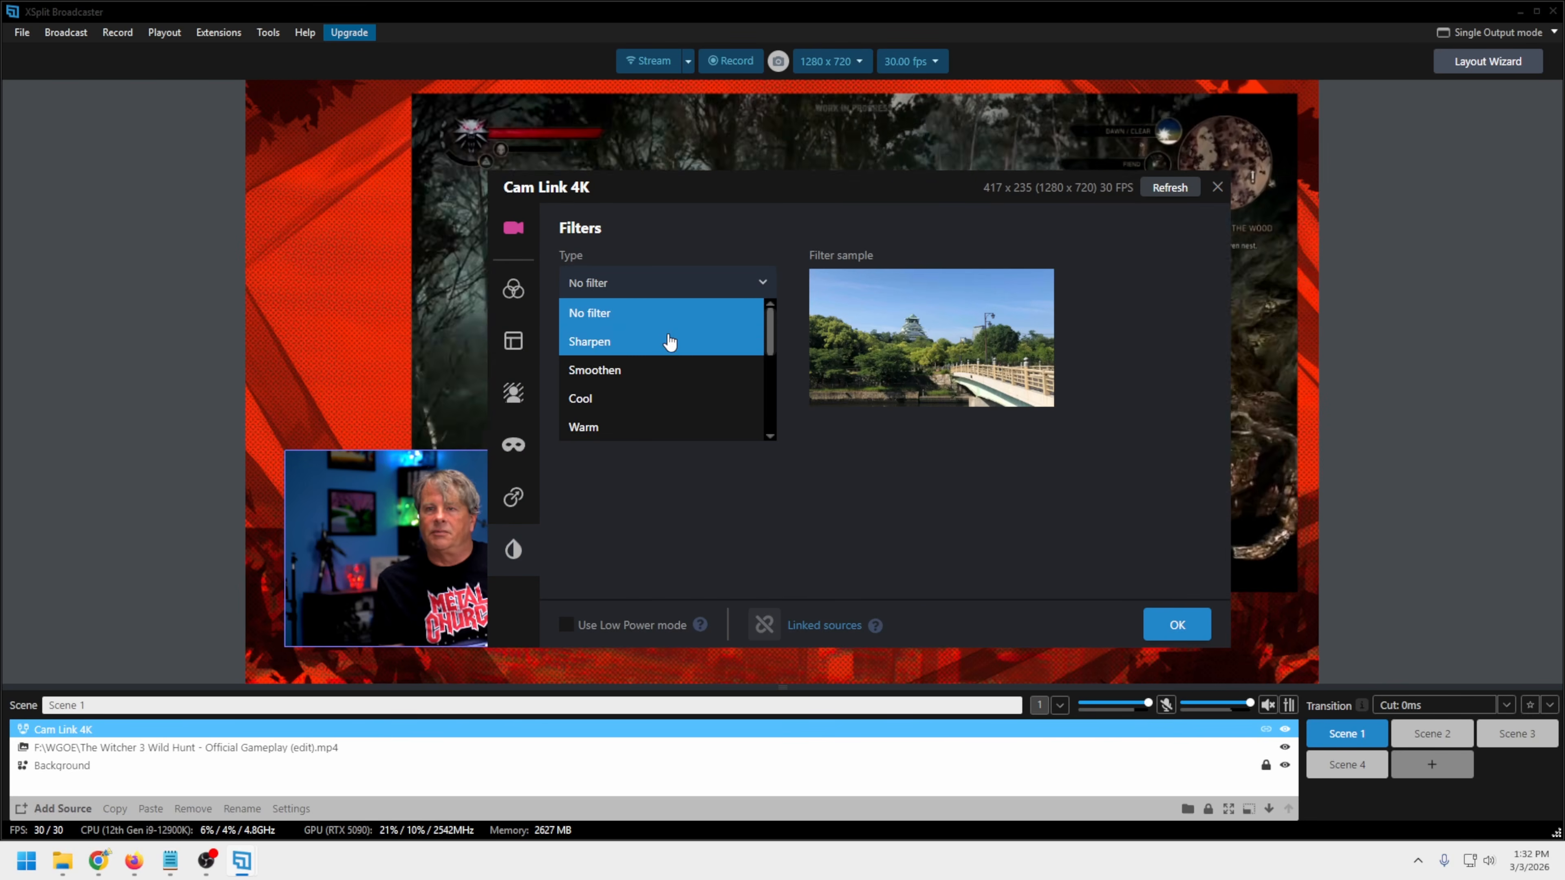
click(671, 342)
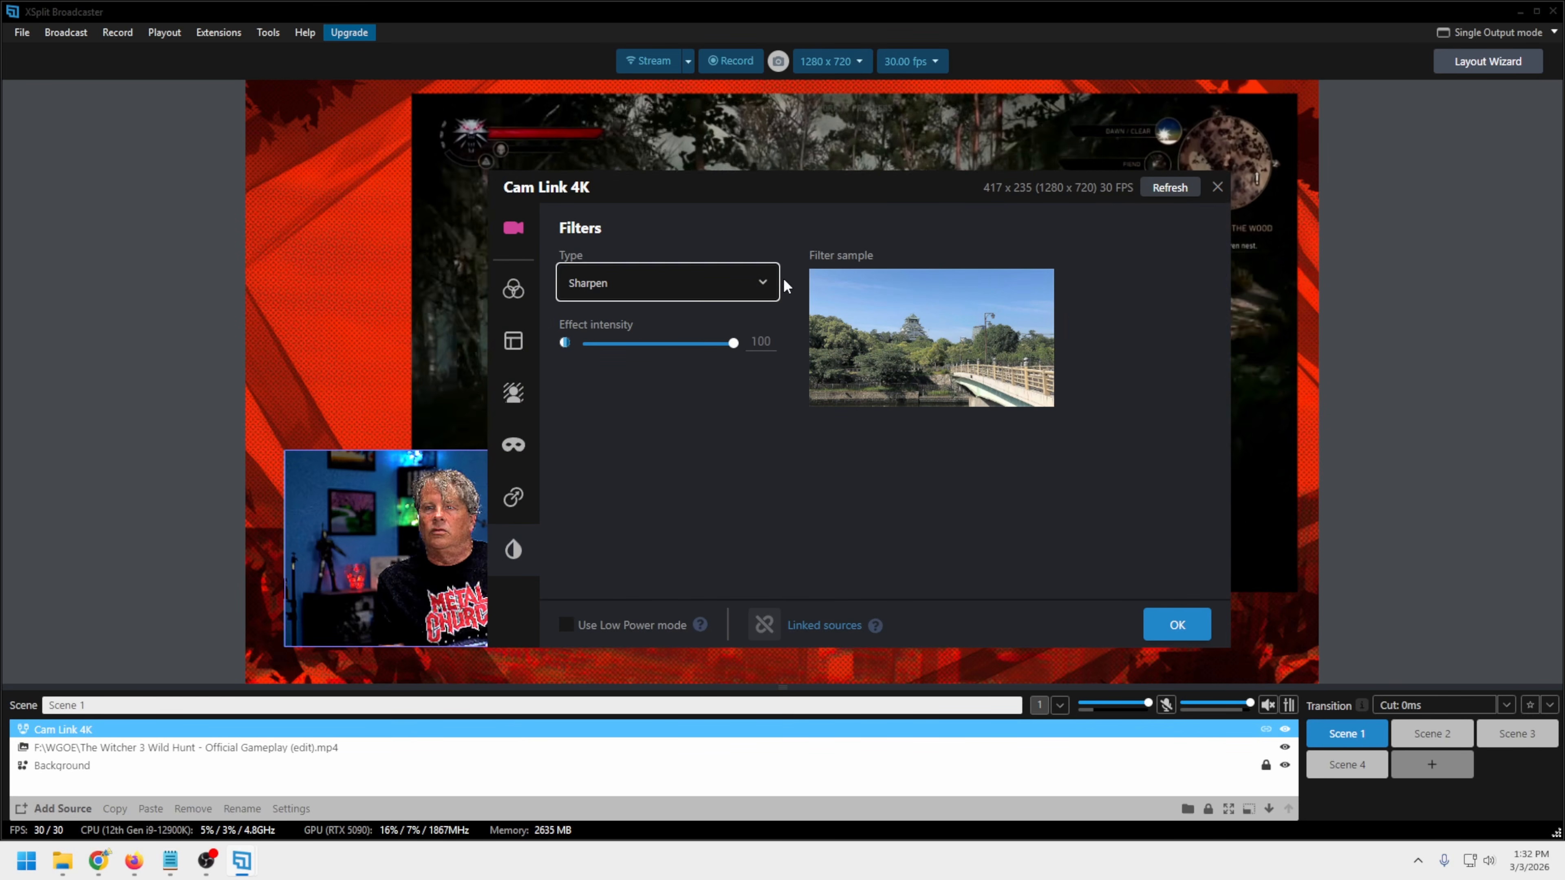
click(764, 285)
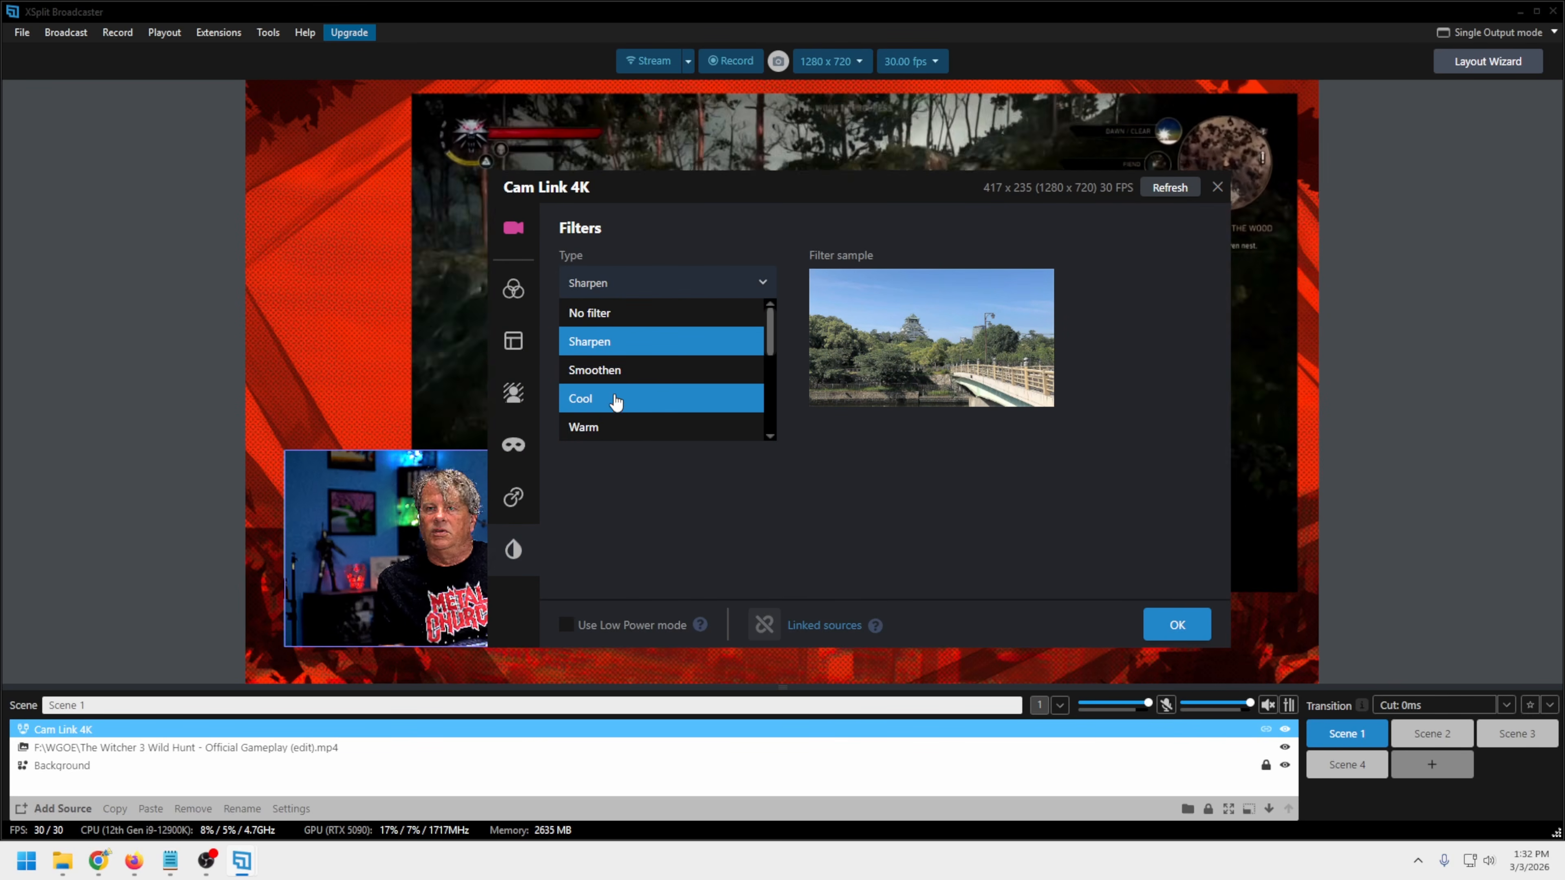
scroll(645, 410, down, 5)
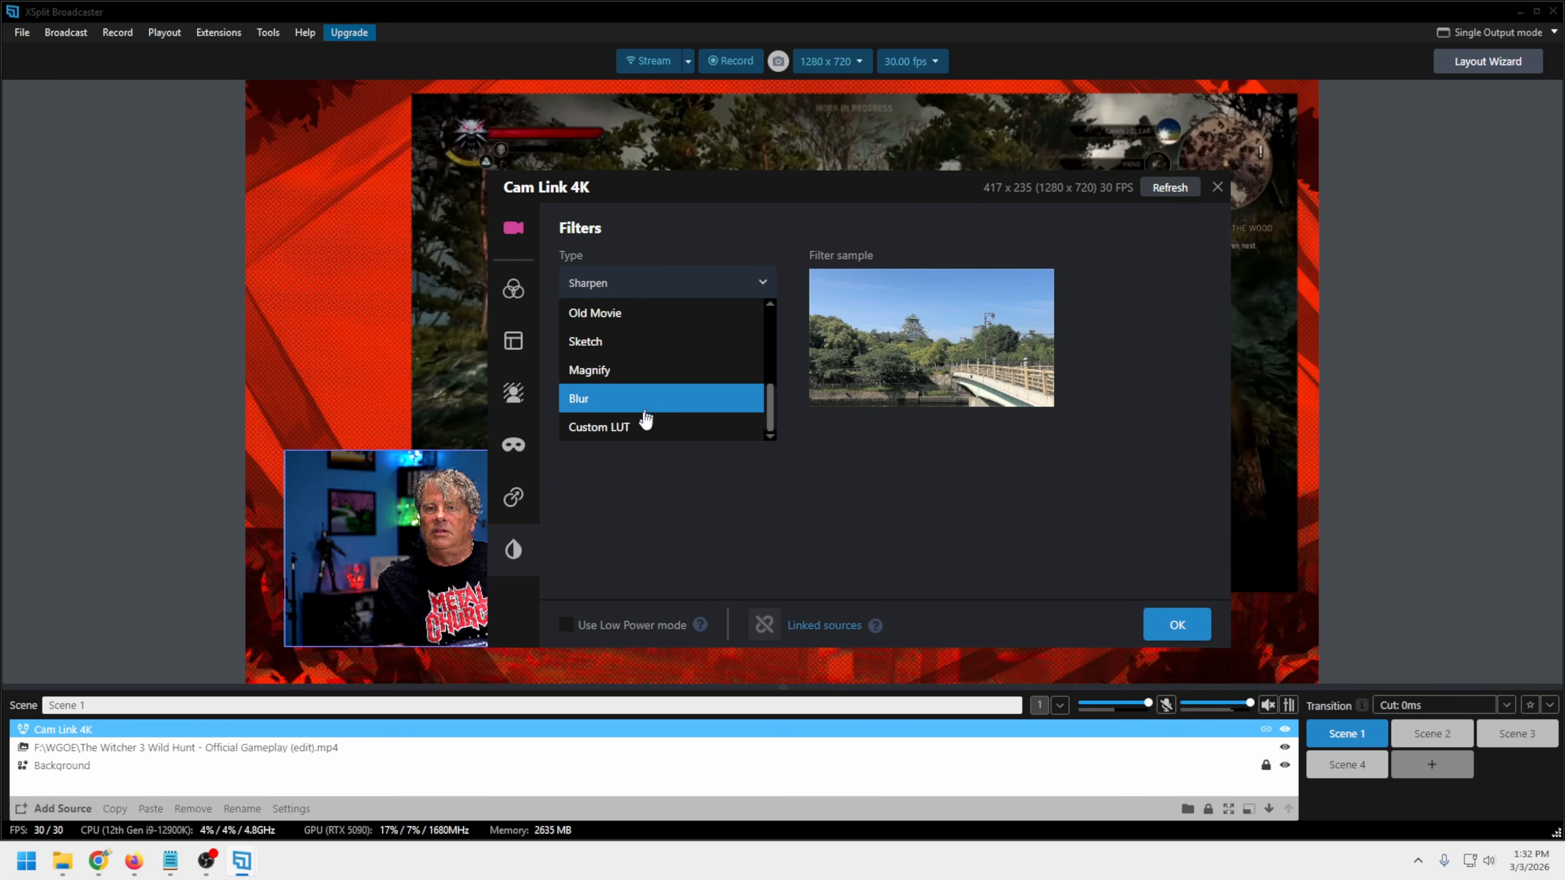
click(602, 399)
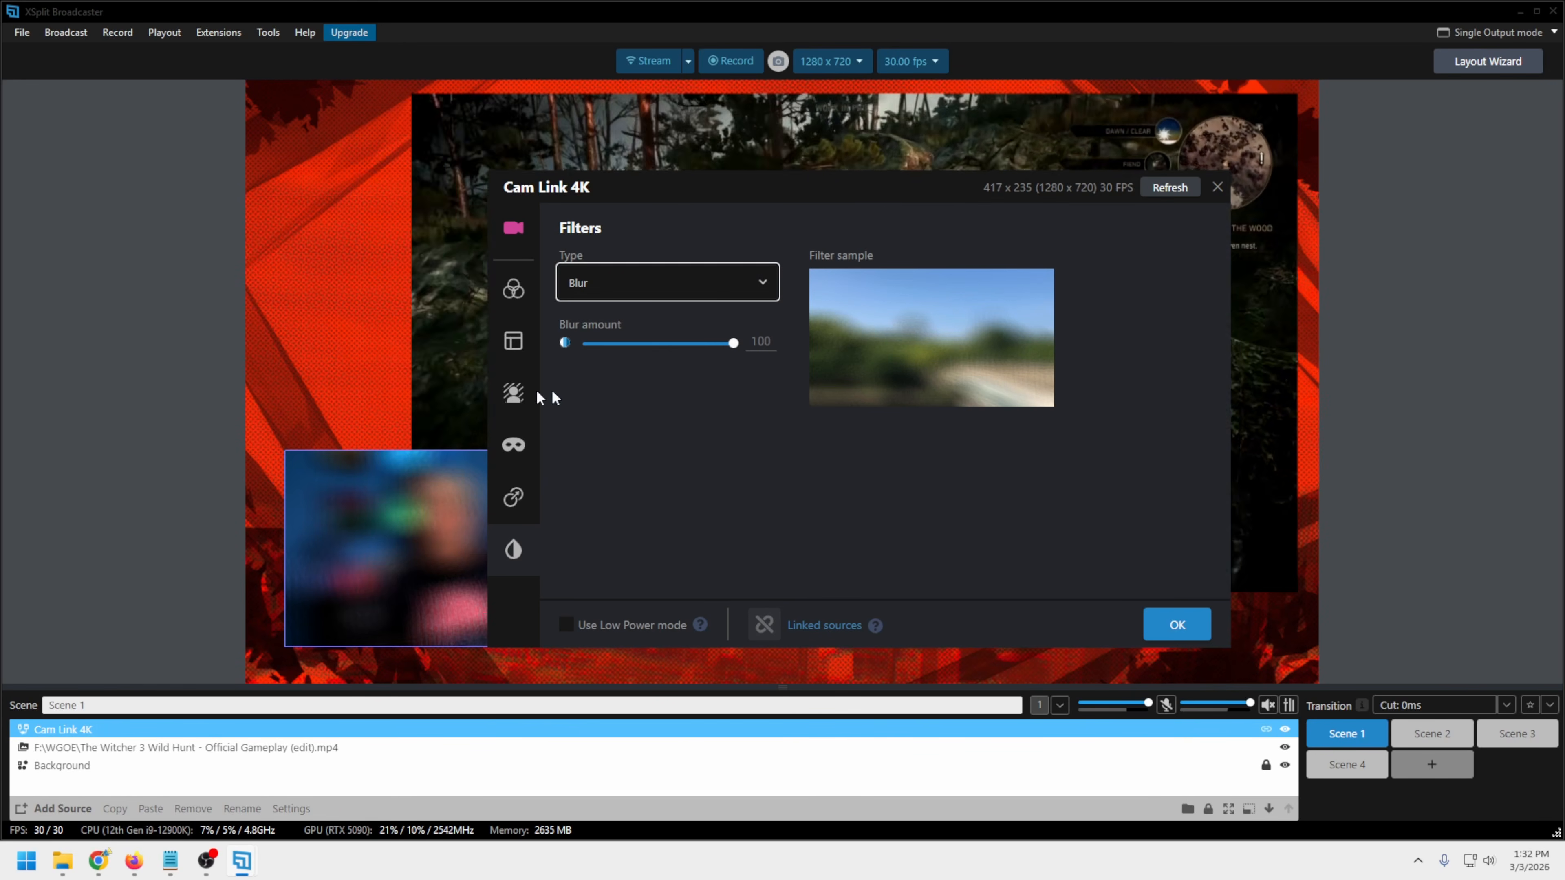
drag(729, 353, 613, 341)
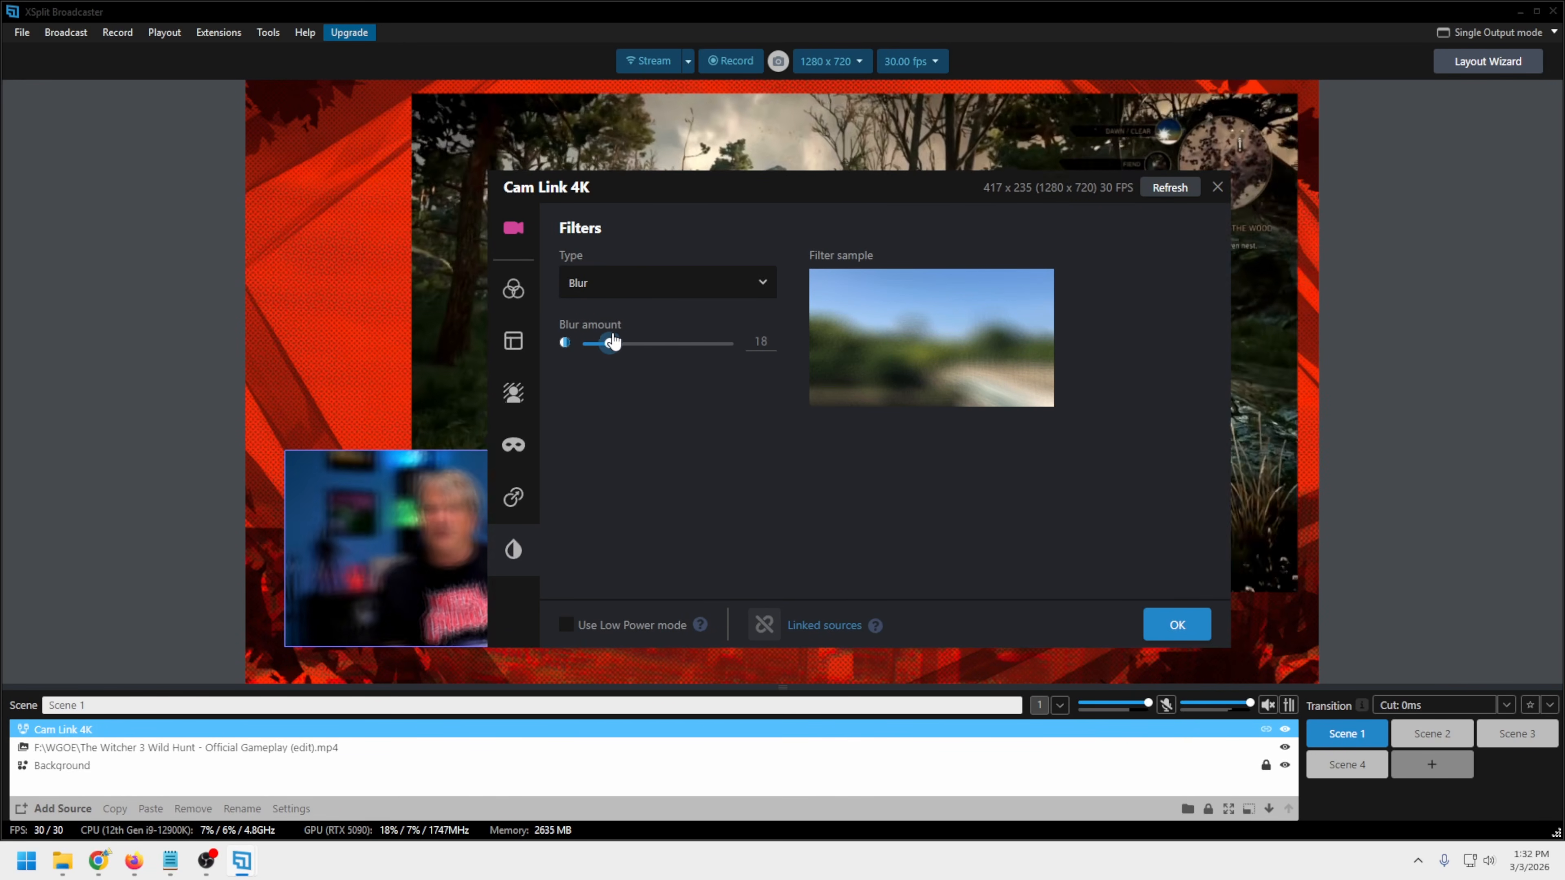
click(754, 292)
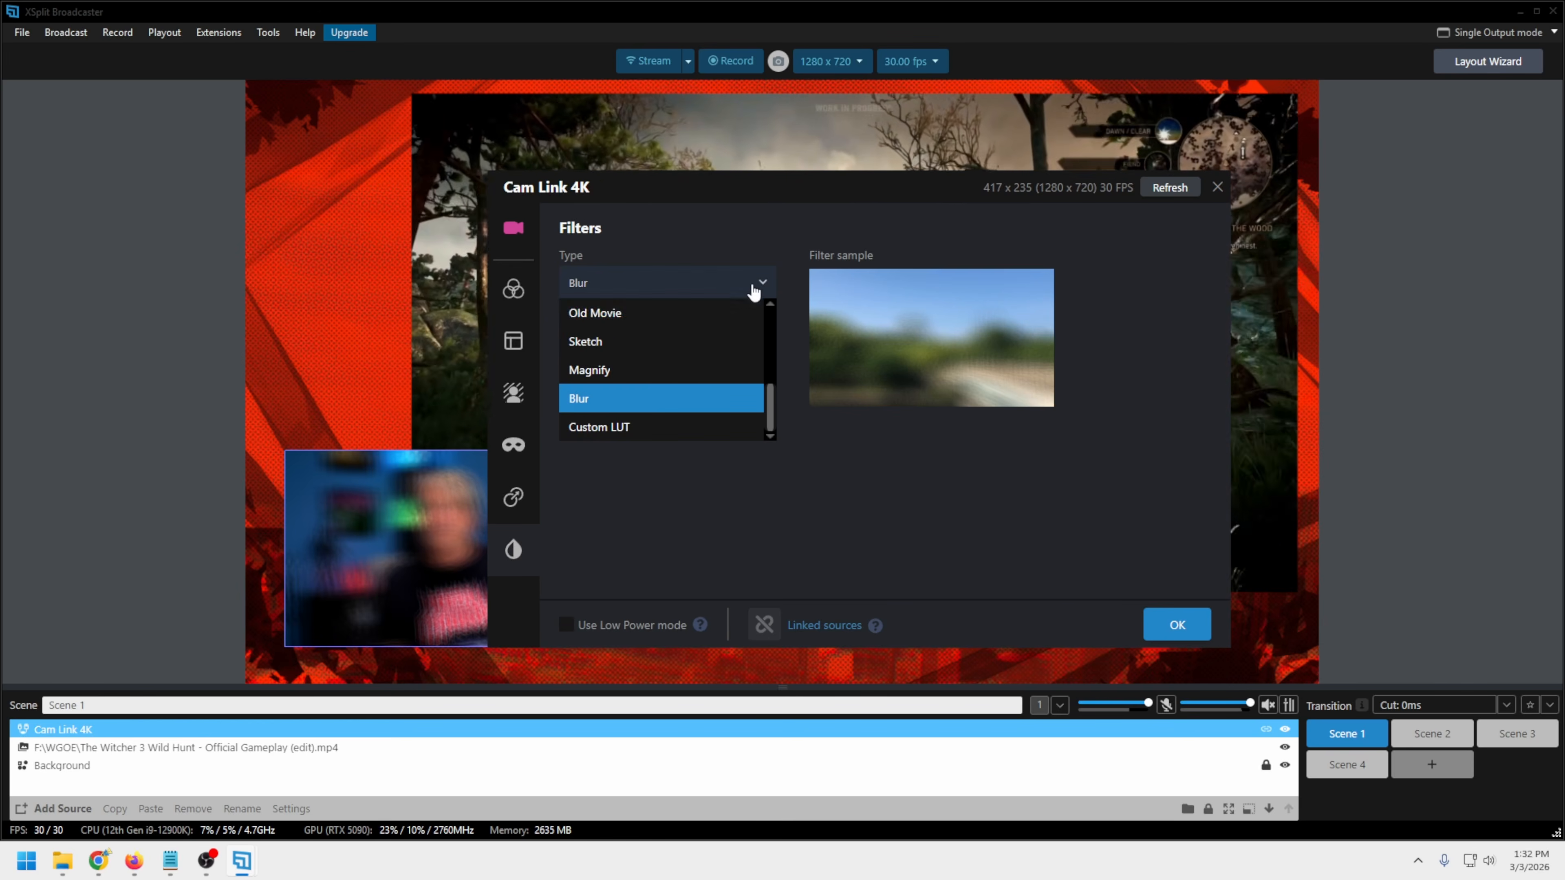
scroll(656, 386, up, 5)
click(641, 313)
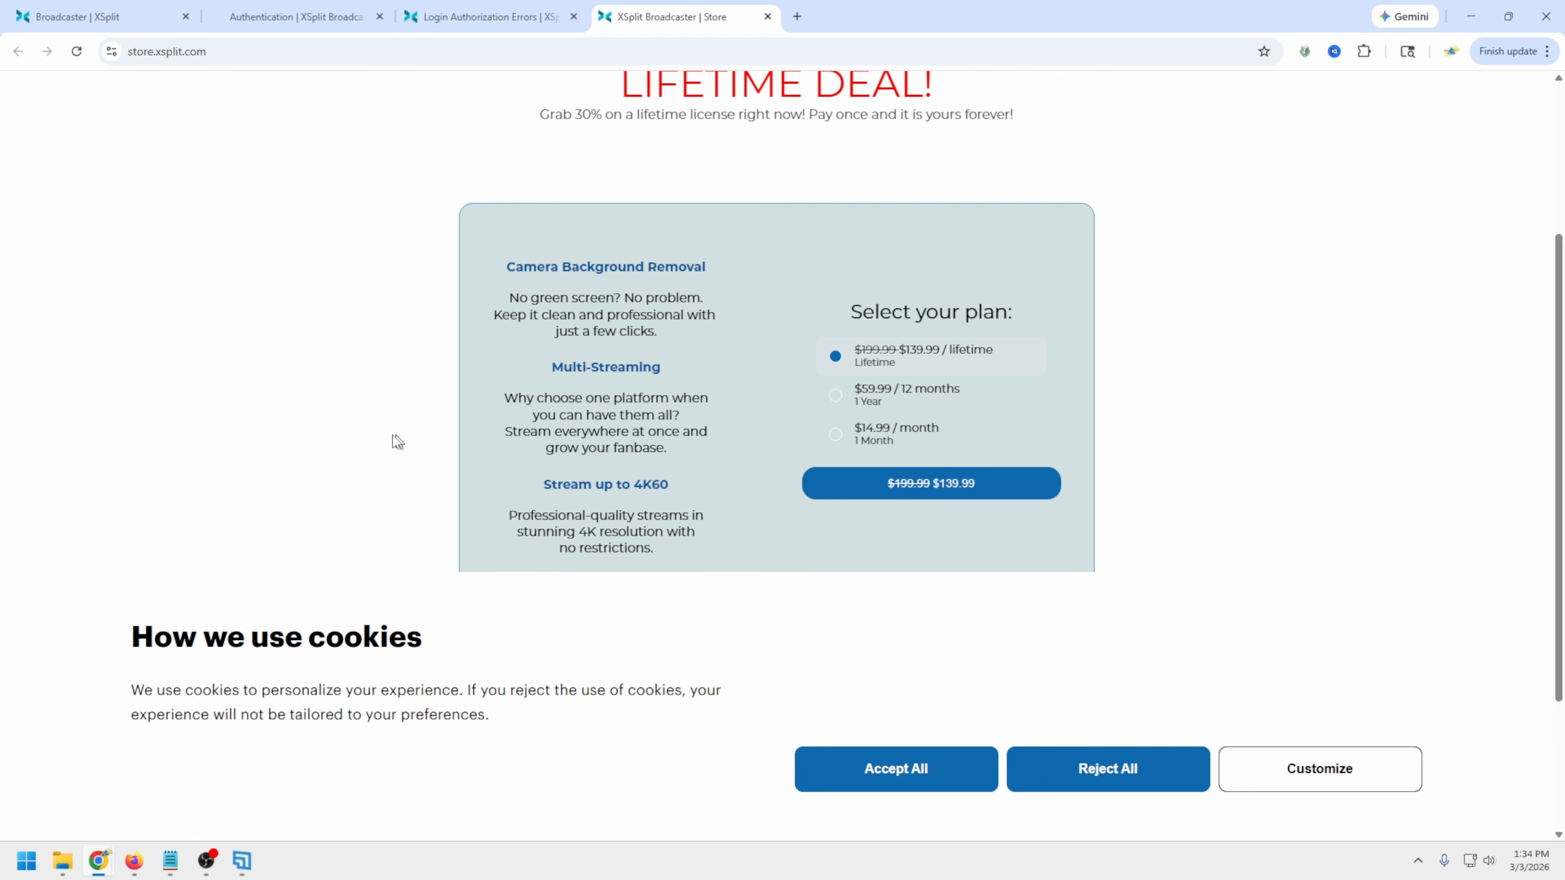
Examine the premium features, license plans and prices on the XSplit Broadcaster store page
scroll(327, 421, down, 1)
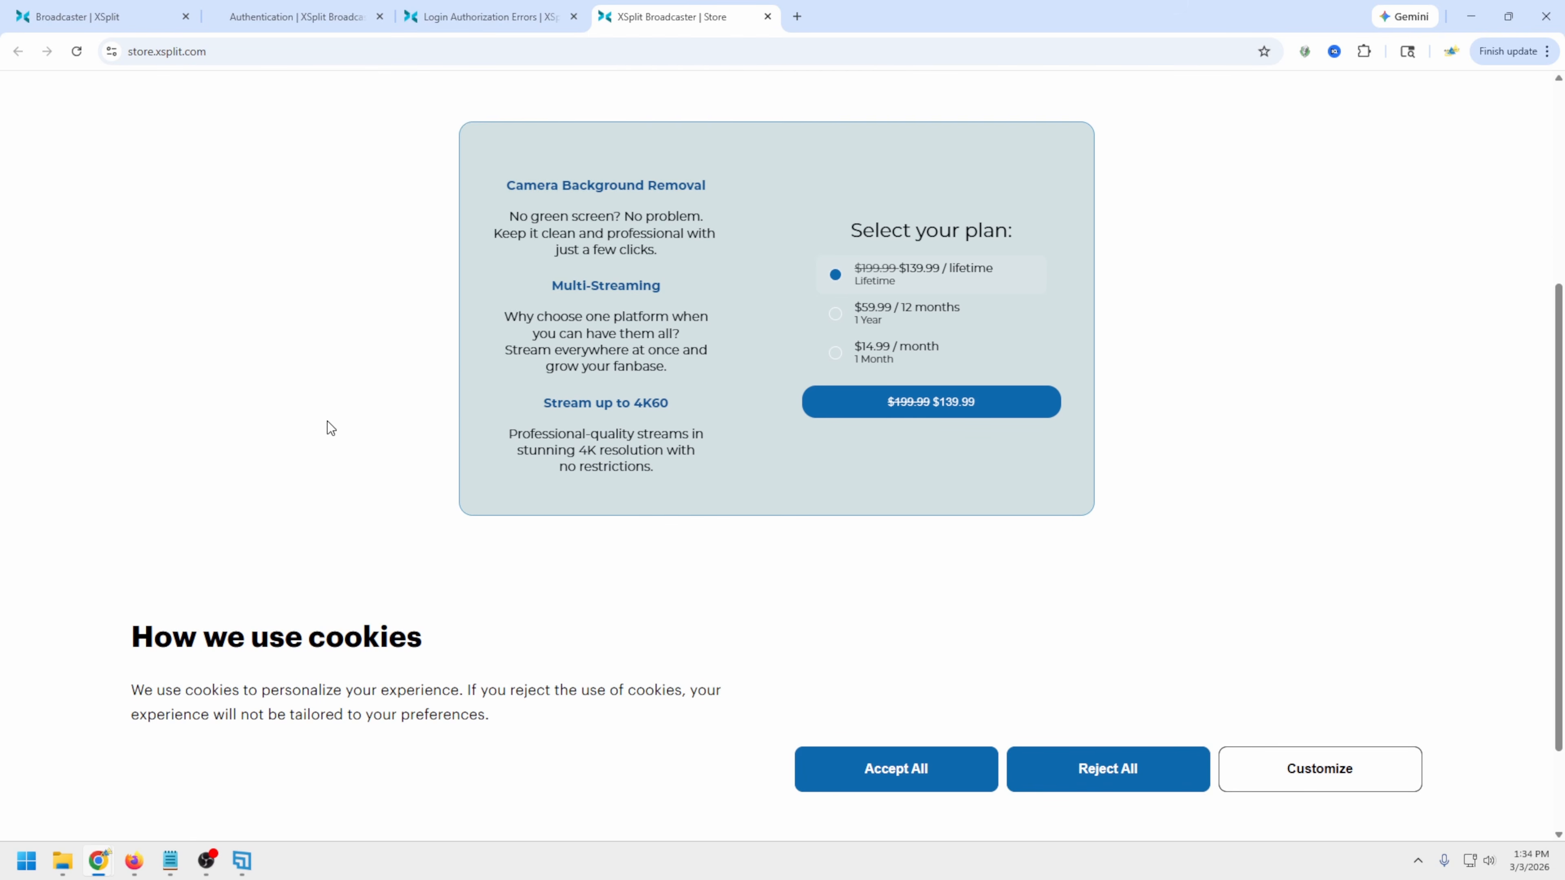
scroll(327, 421, down, 2)
scroll(328, 421, up, 2)
scroll(327, 421, down, 2)
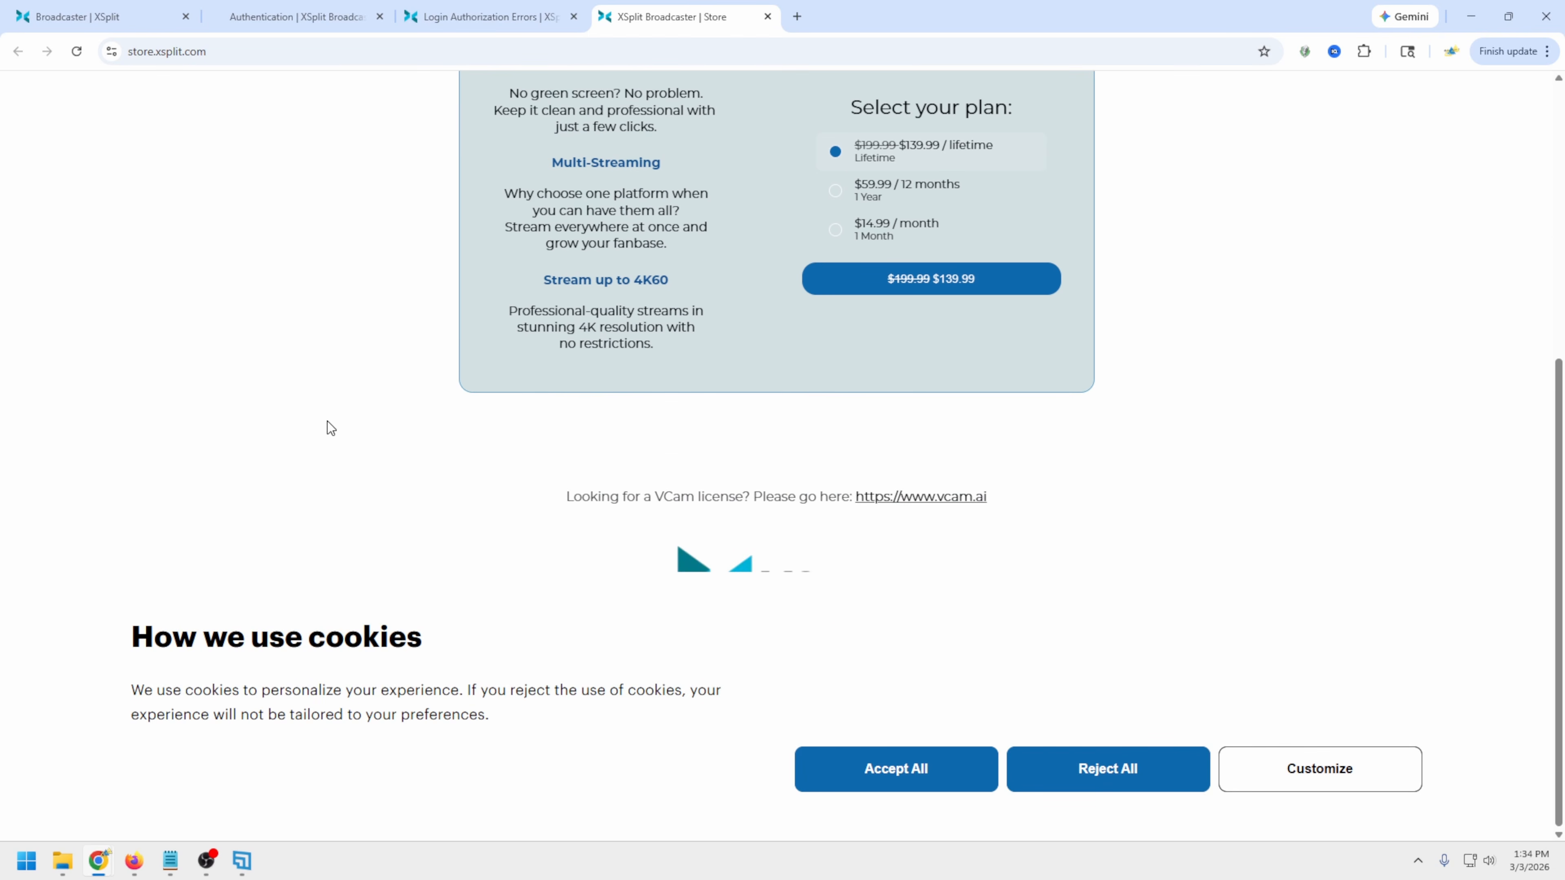
scroll(678, 506, up, 3)
scroll(734, 521, down, 1)
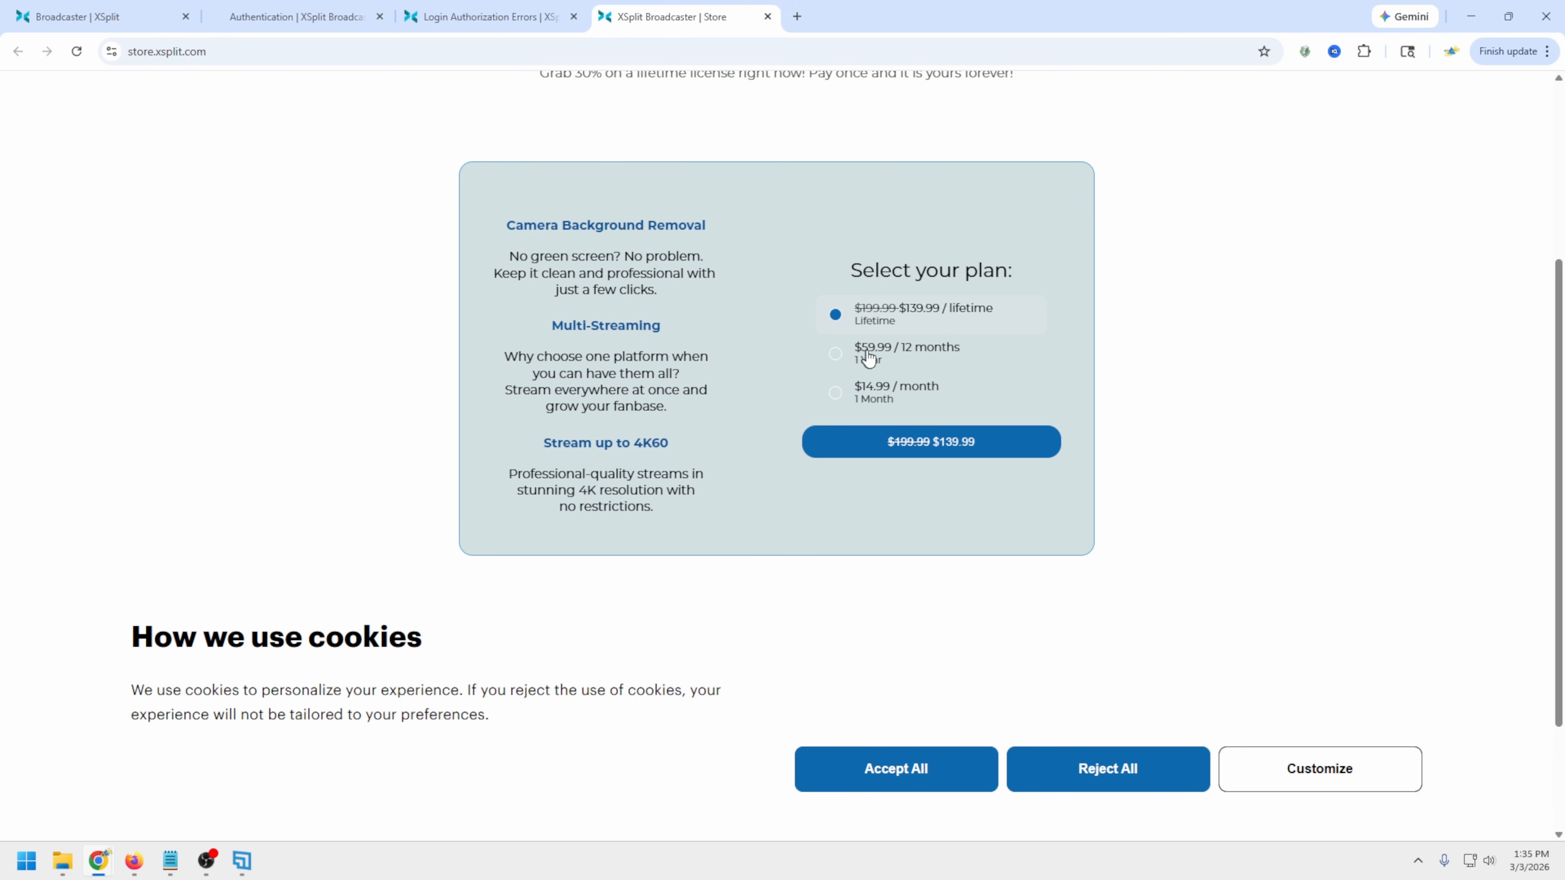
scroll(1030, 404, down, 1)
scroll(998, 434, up, 1)
scroll(564, 578, down, 2)
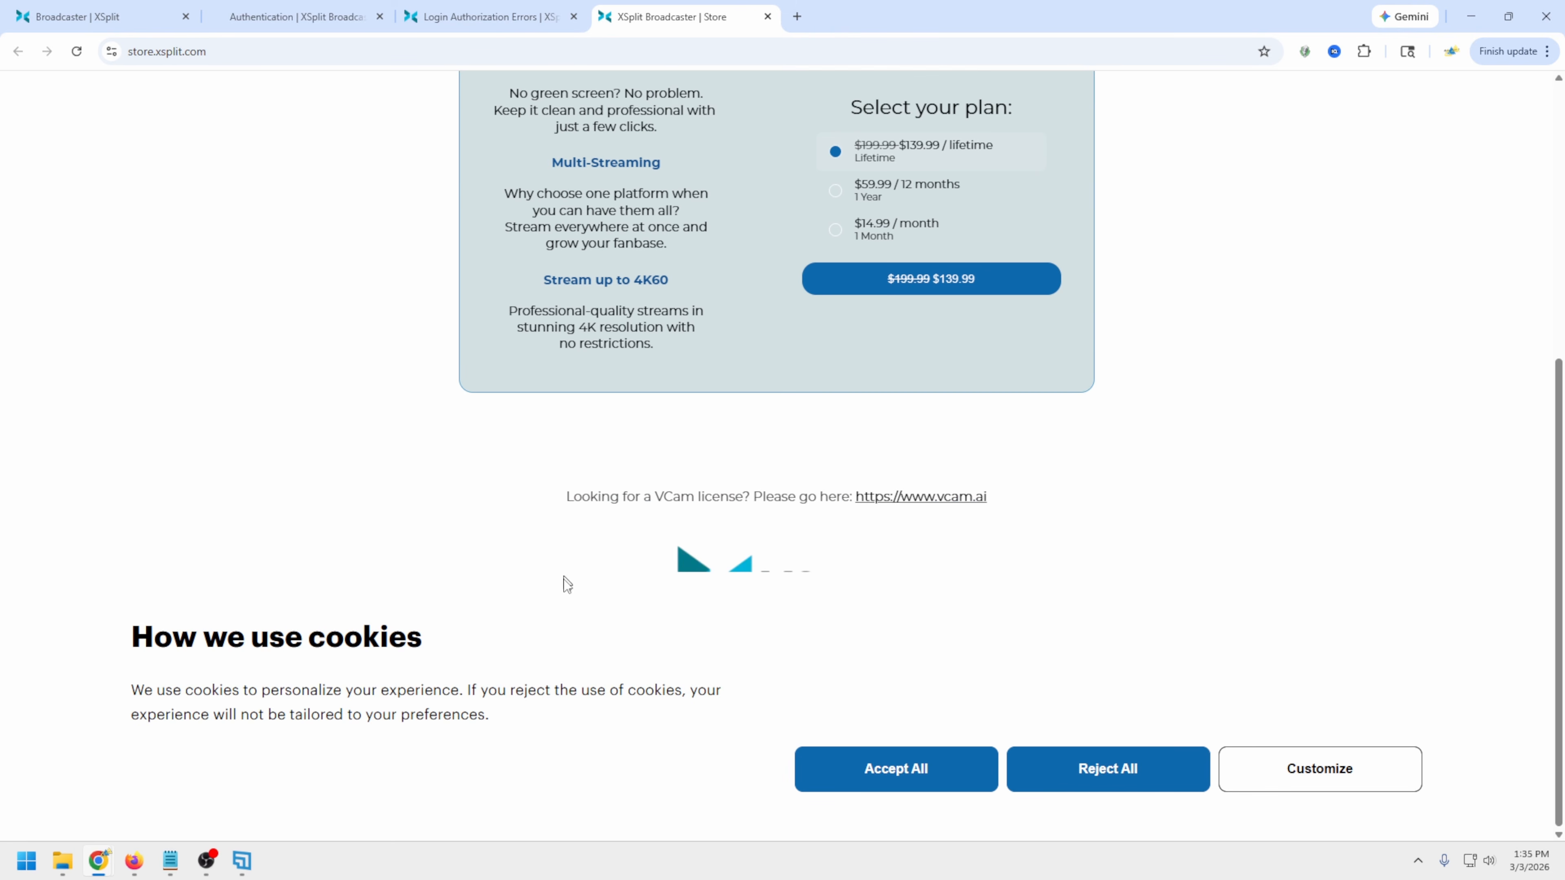
scroll(554, 589, up, 4)
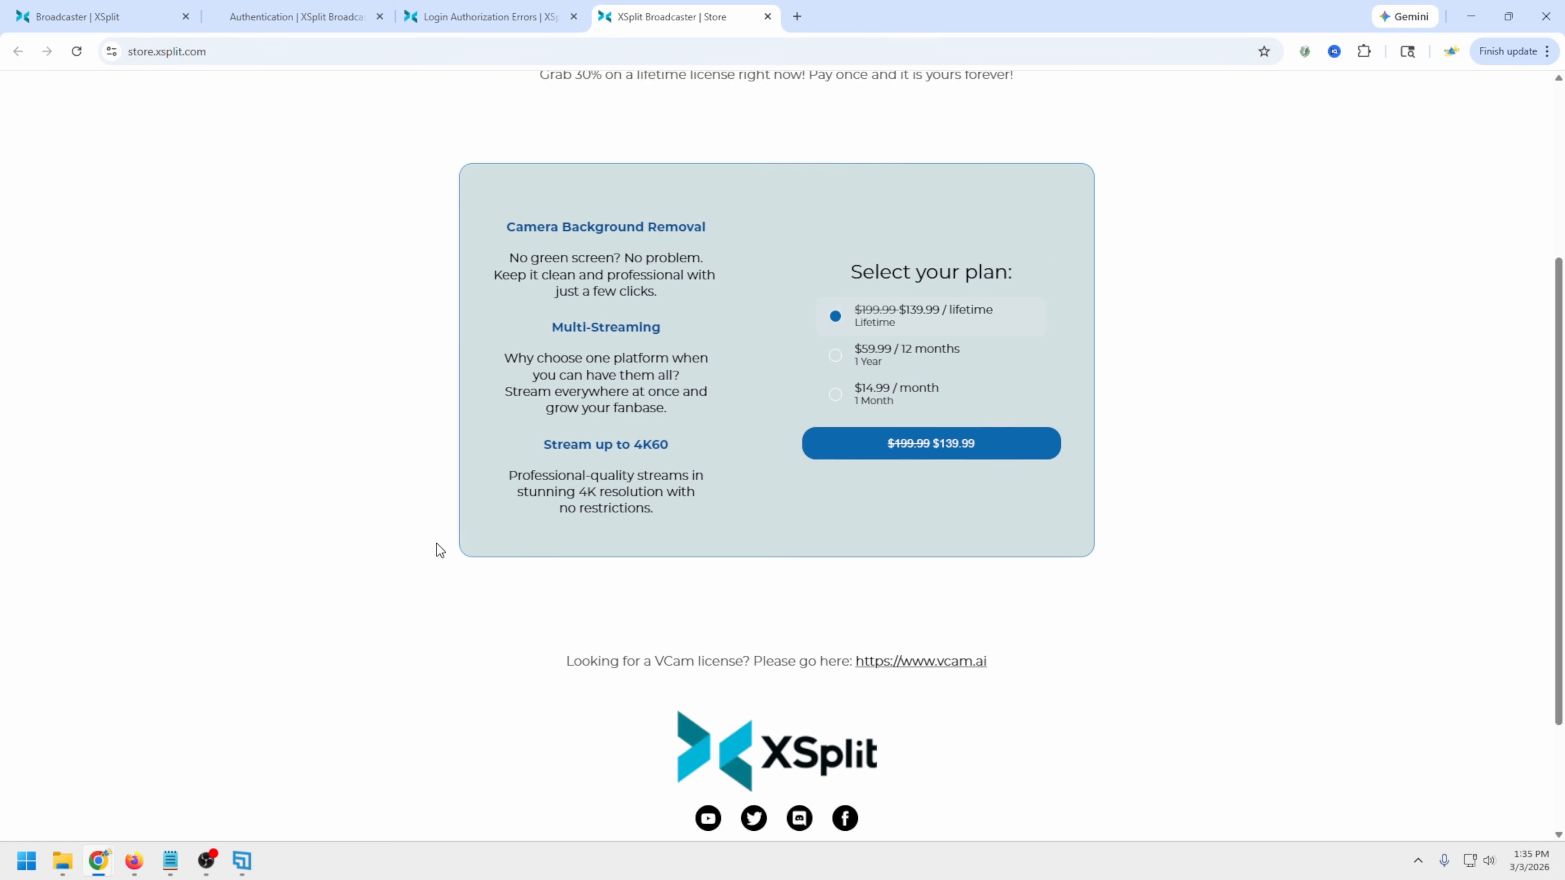
scroll(436, 543, down, 1)
scroll(436, 544, down, 1)
scroll(437, 543, up, 3)
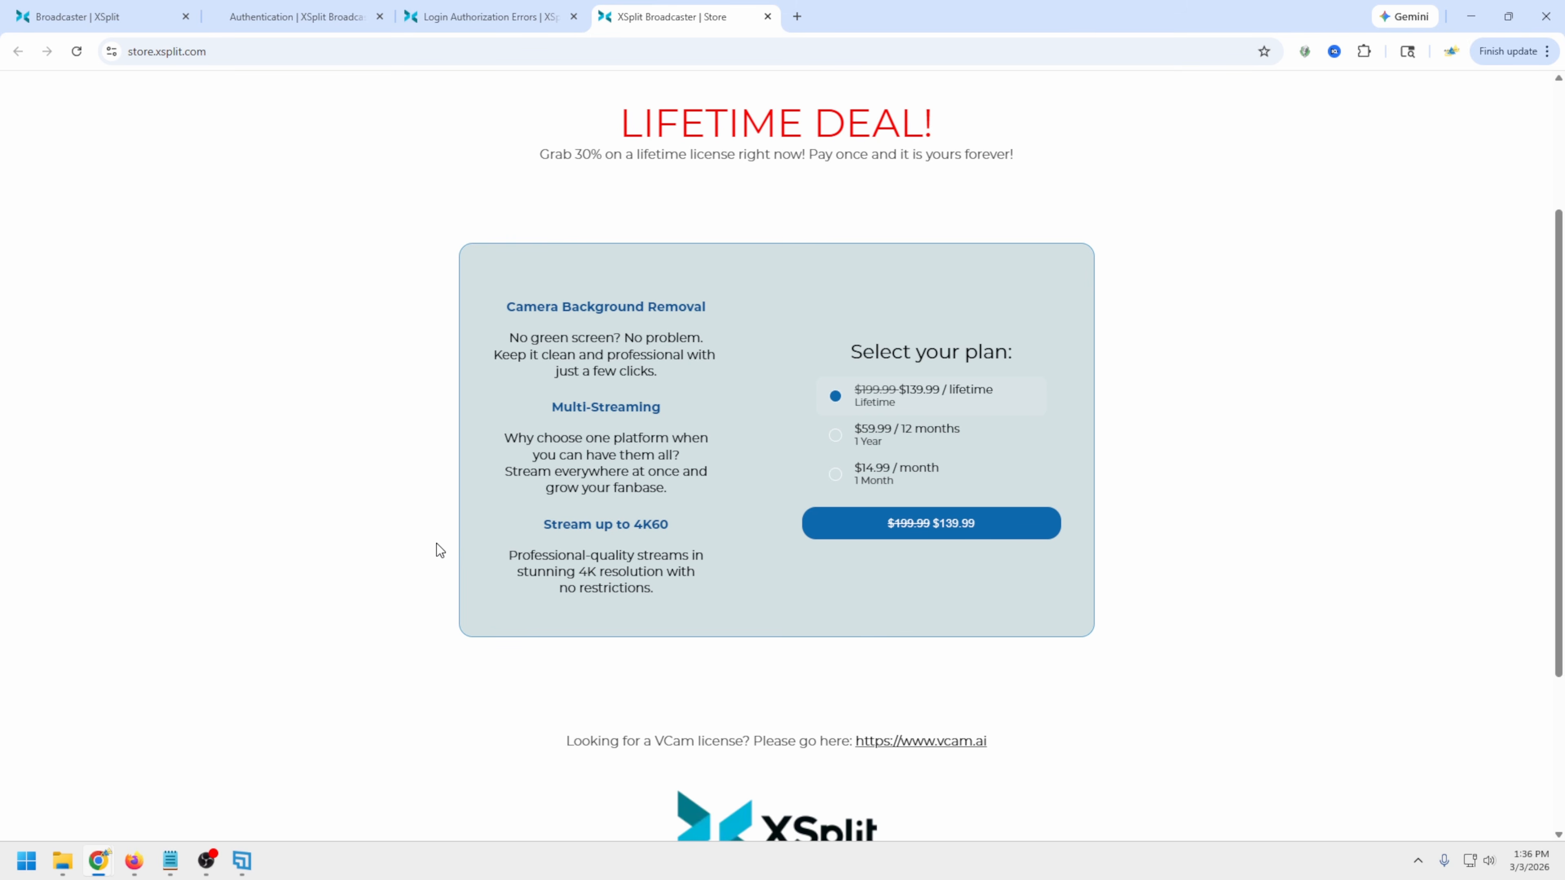
scroll(436, 544, up, 1)
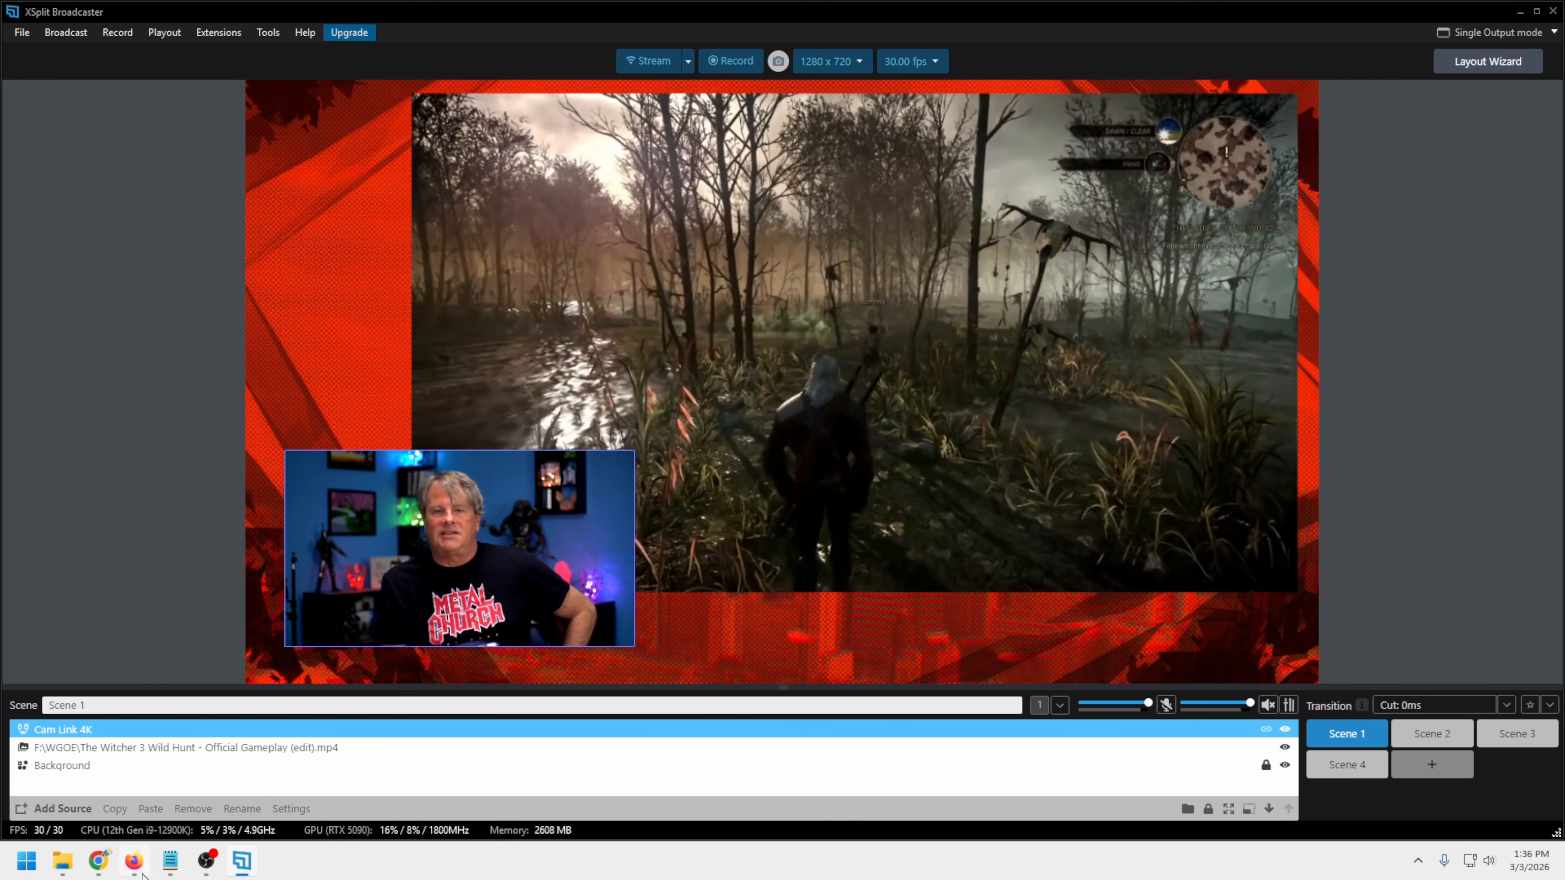
Switch back to the XSplit store page in Chrome and compare the lifetime, 12-month and monthly plans against the listed premium features
click(241, 864)
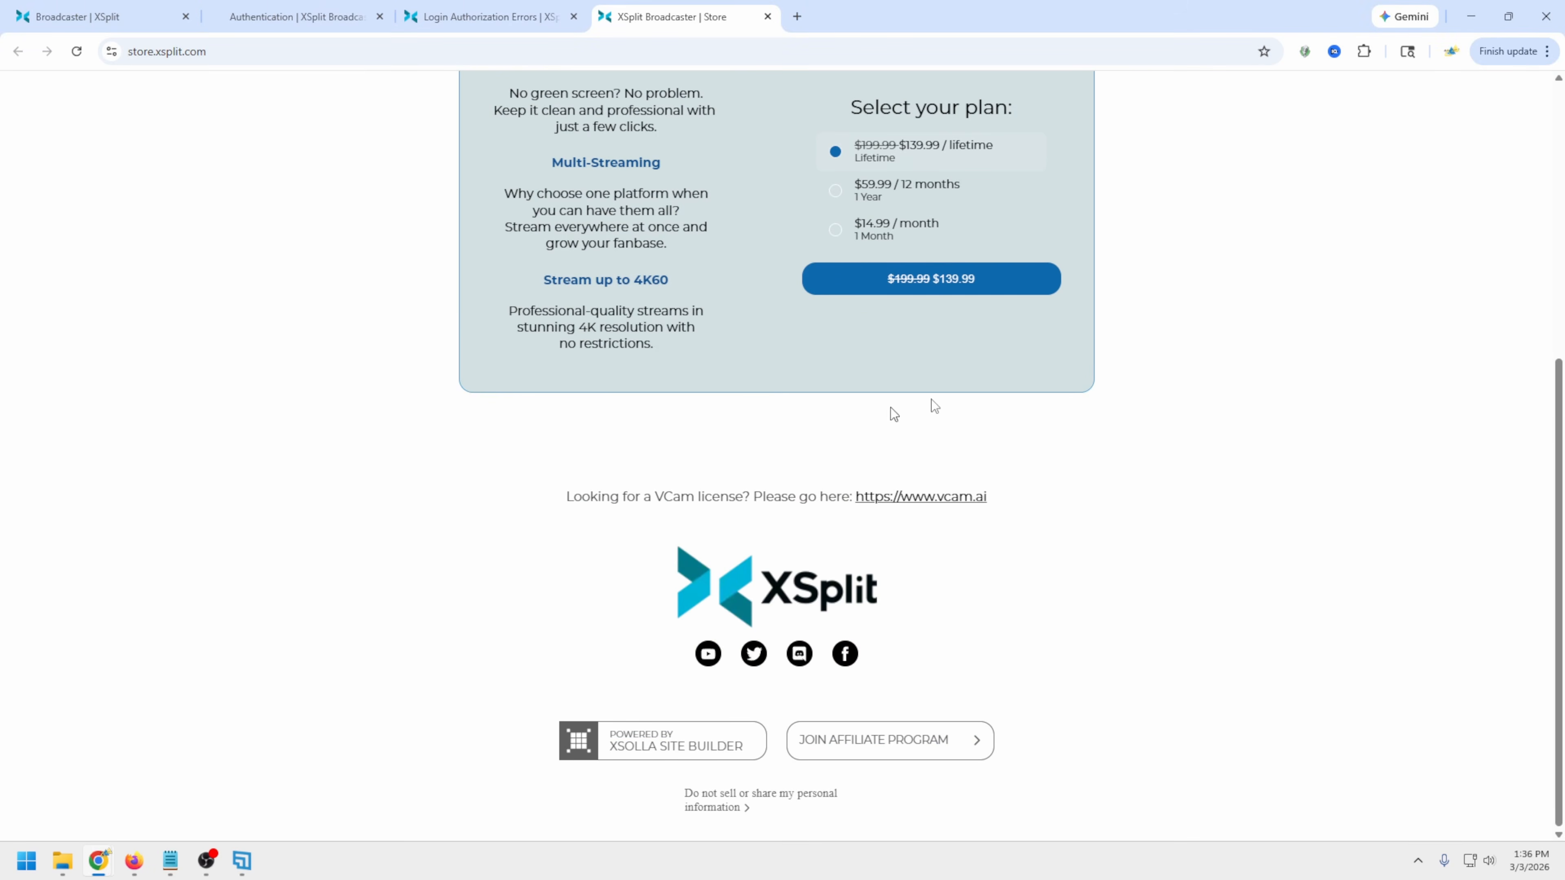
scroll(785, 365, up, 3)
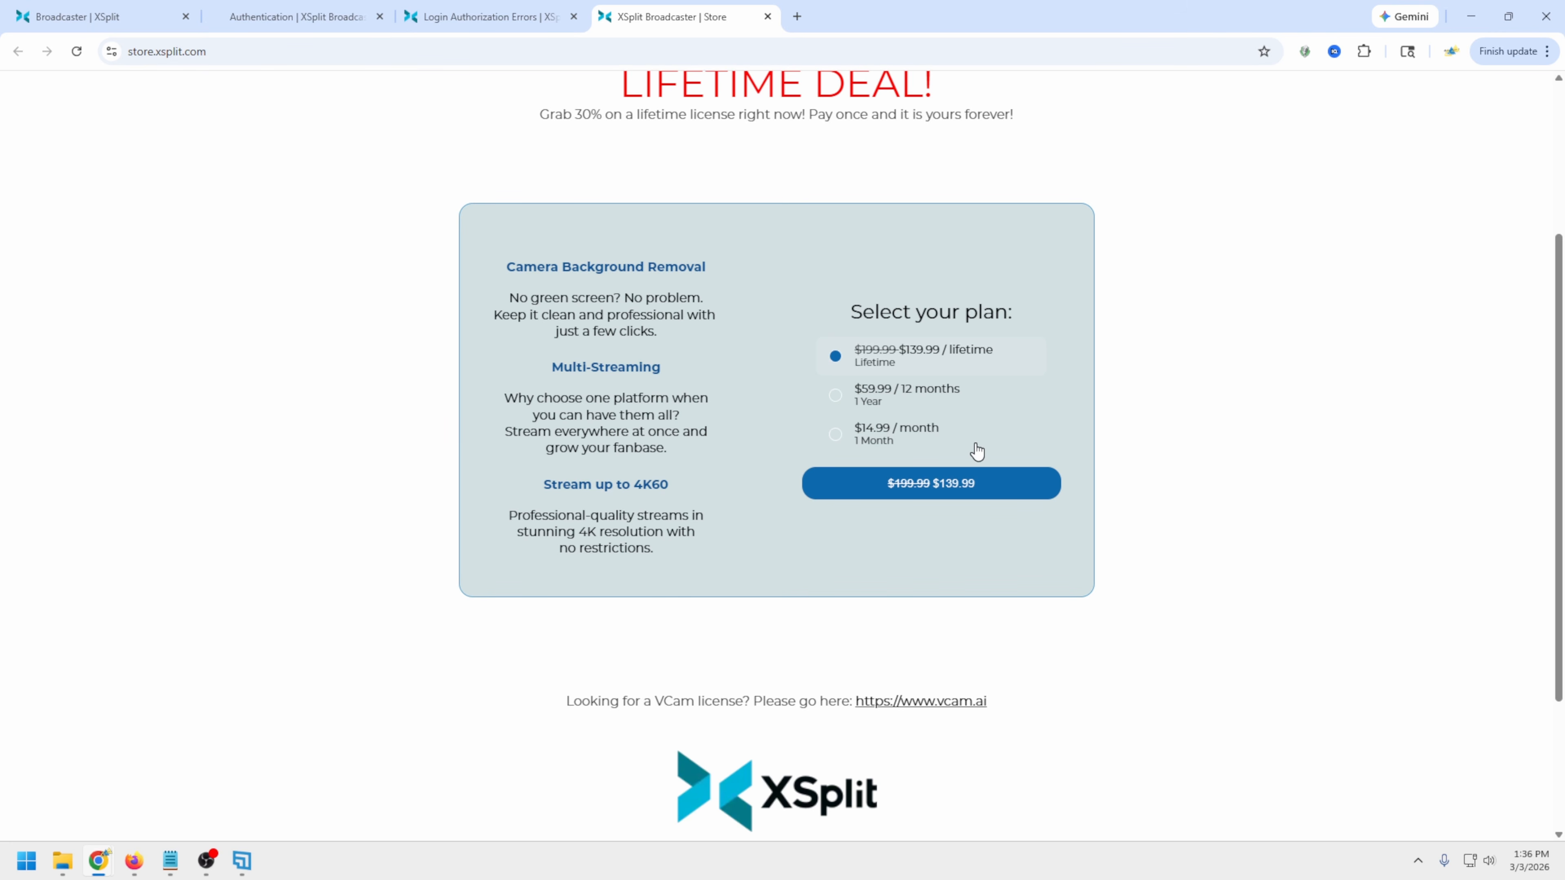
scroll(977, 452, up, 4)
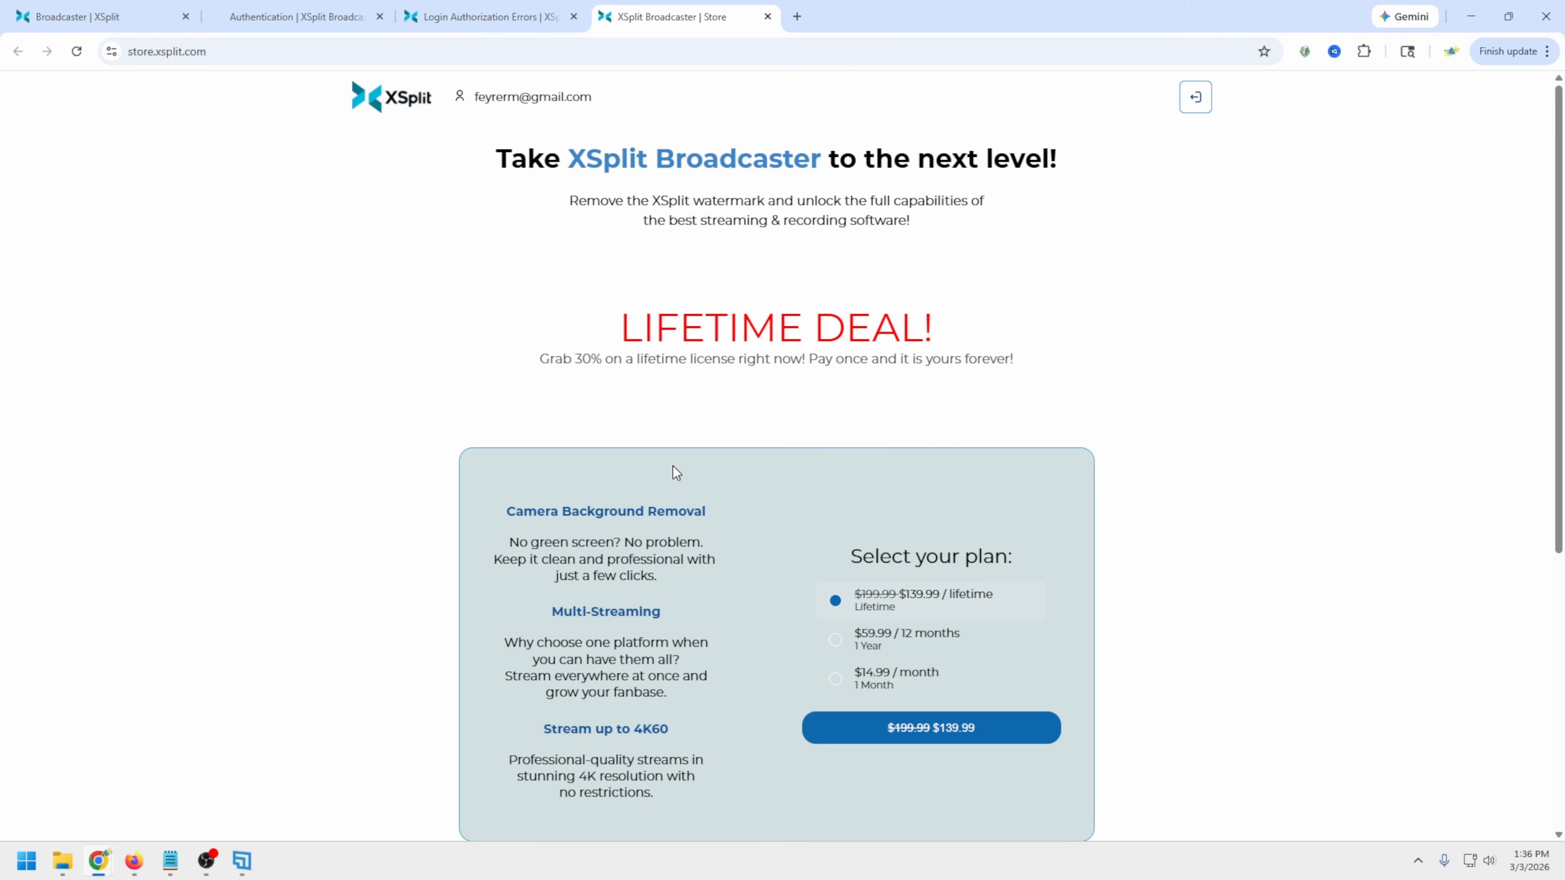
scroll(673, 466, down, 1)
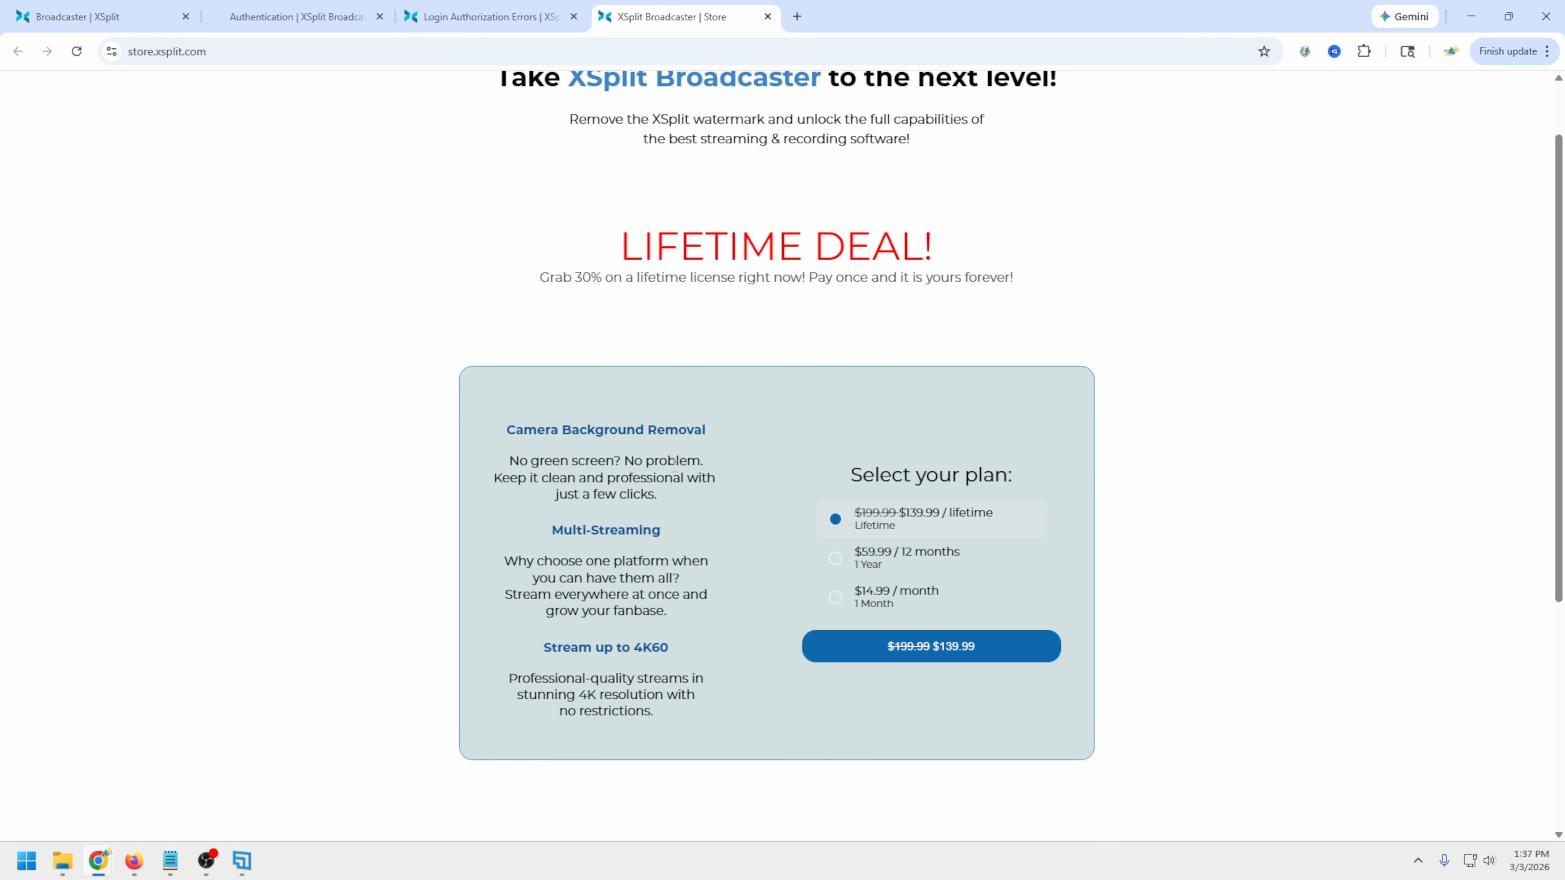
scroll(674, 467, down, 2)
scroll(673, 467, up, 2)
scroll(675, 466, down, 1)
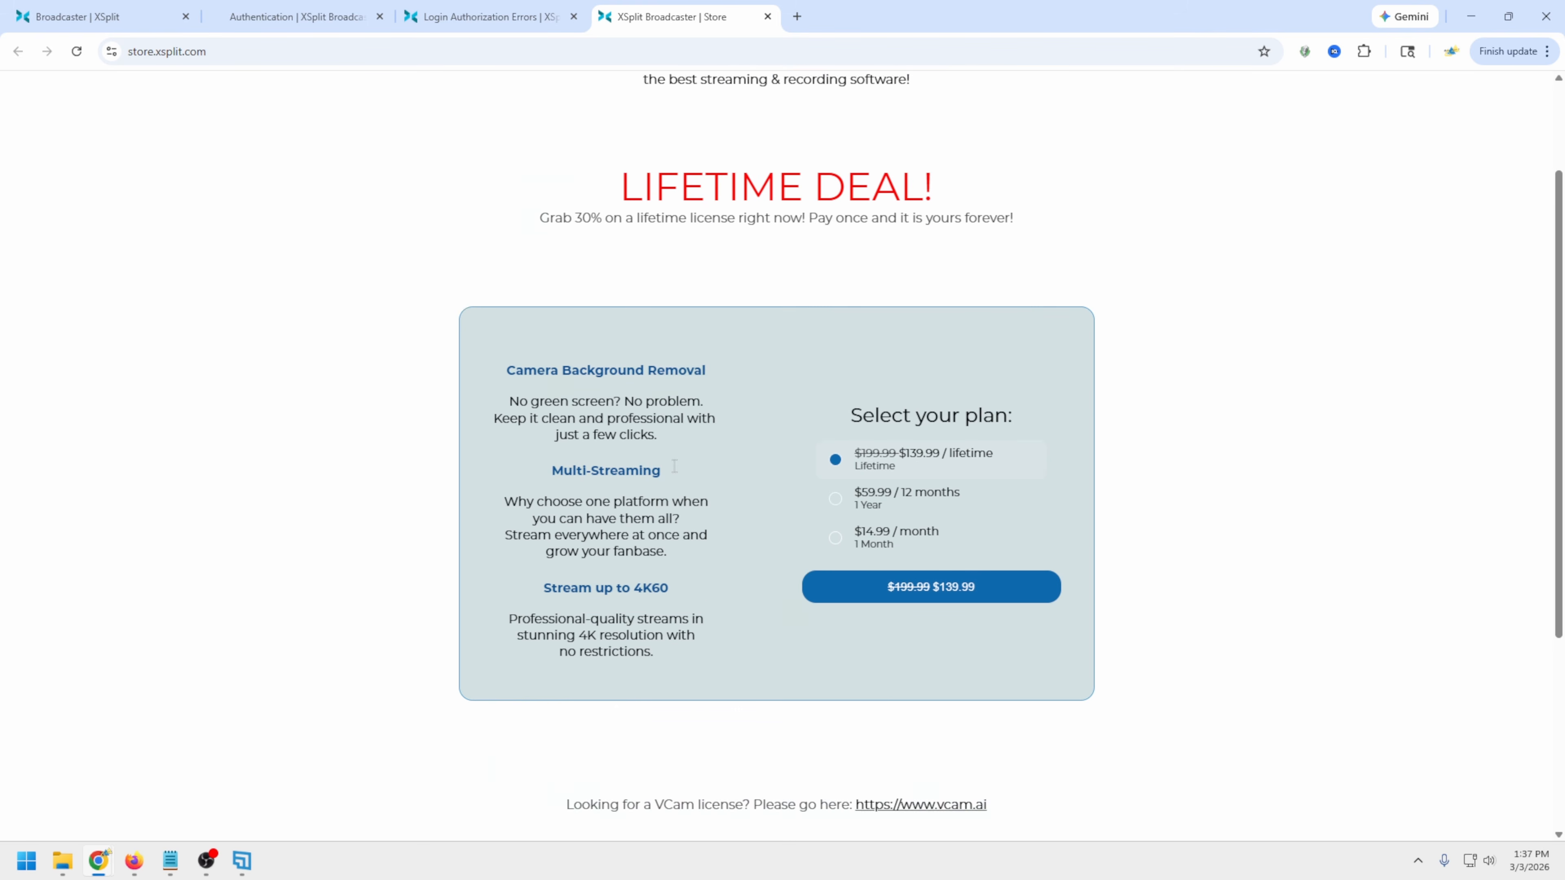
scroll(674, 466, up, 2)
scroll(674, 467, down, 6)
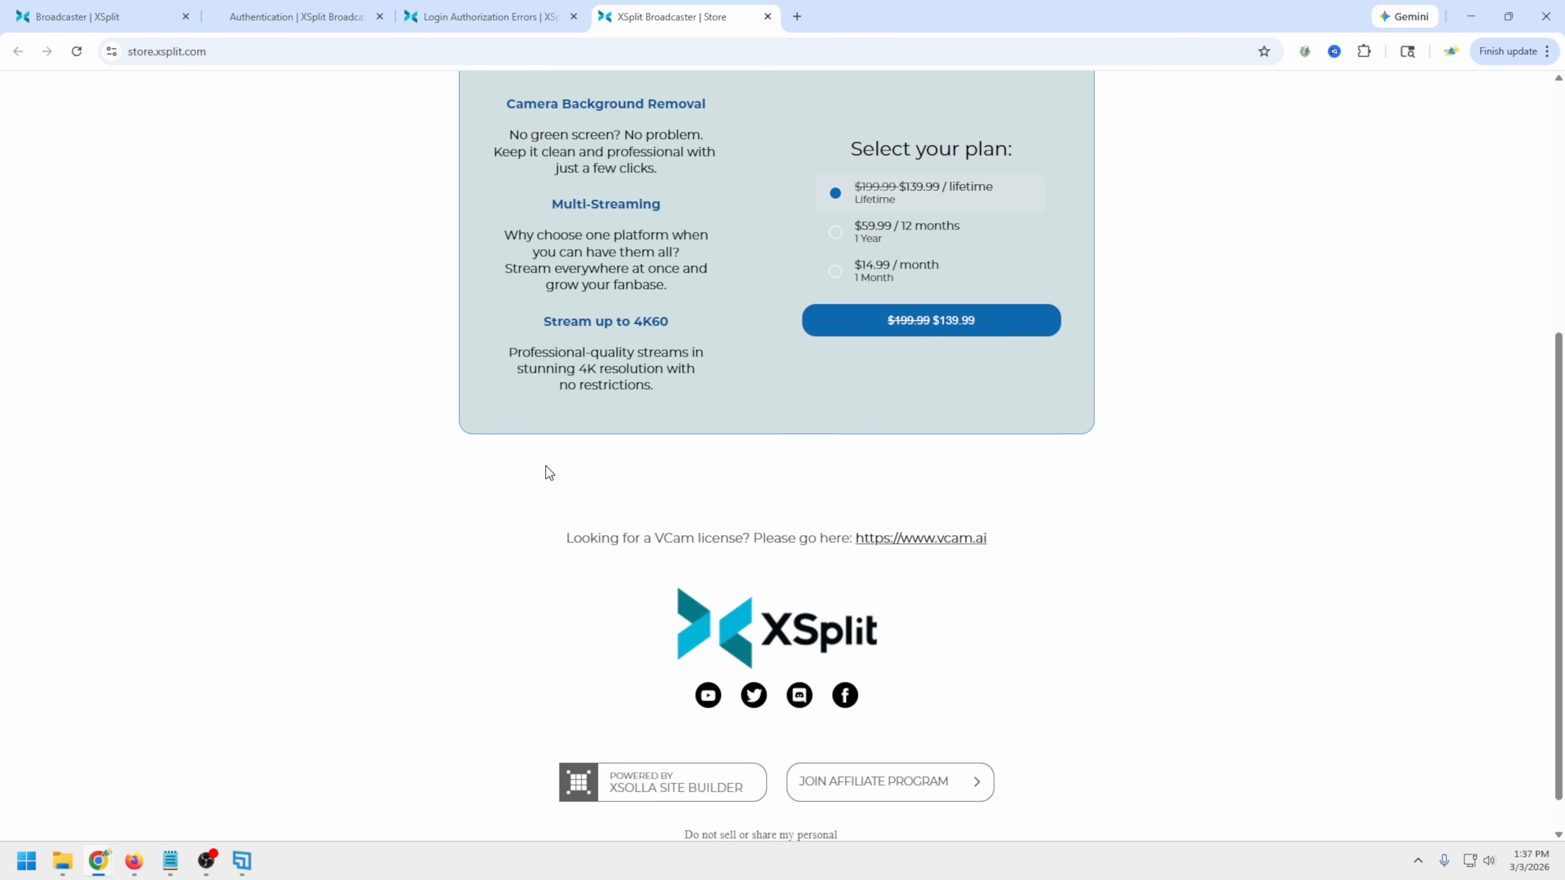
scroll(546, 467, up, 3)
scroll(546, 466, down, 3)
scroll(546, 467, up, 4)
scroll(546, 470, up, 3)
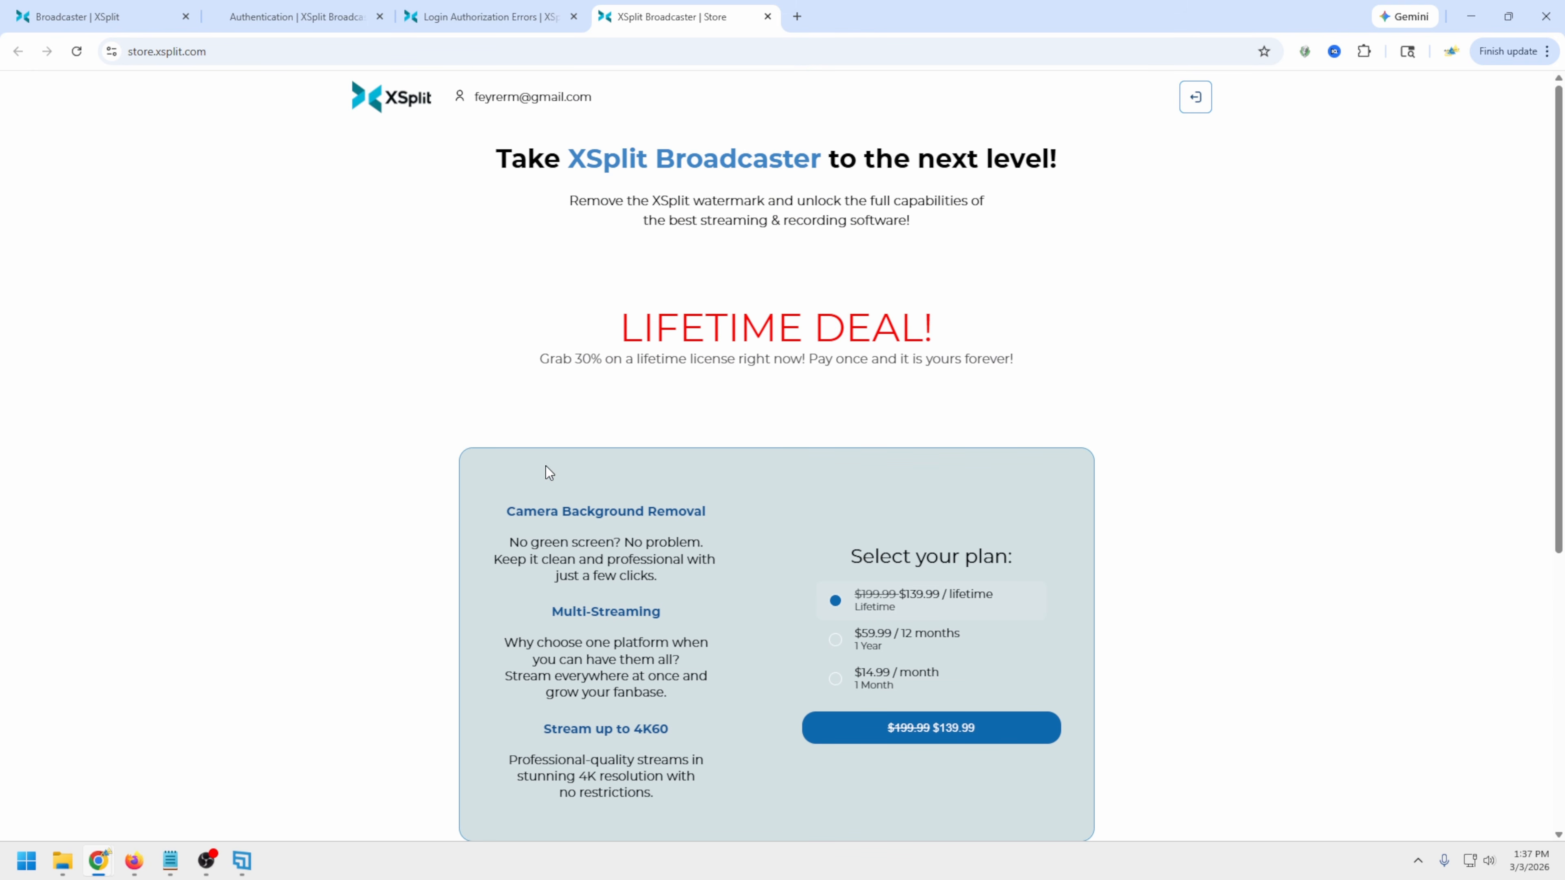
scroll(546, 467, down, 3)
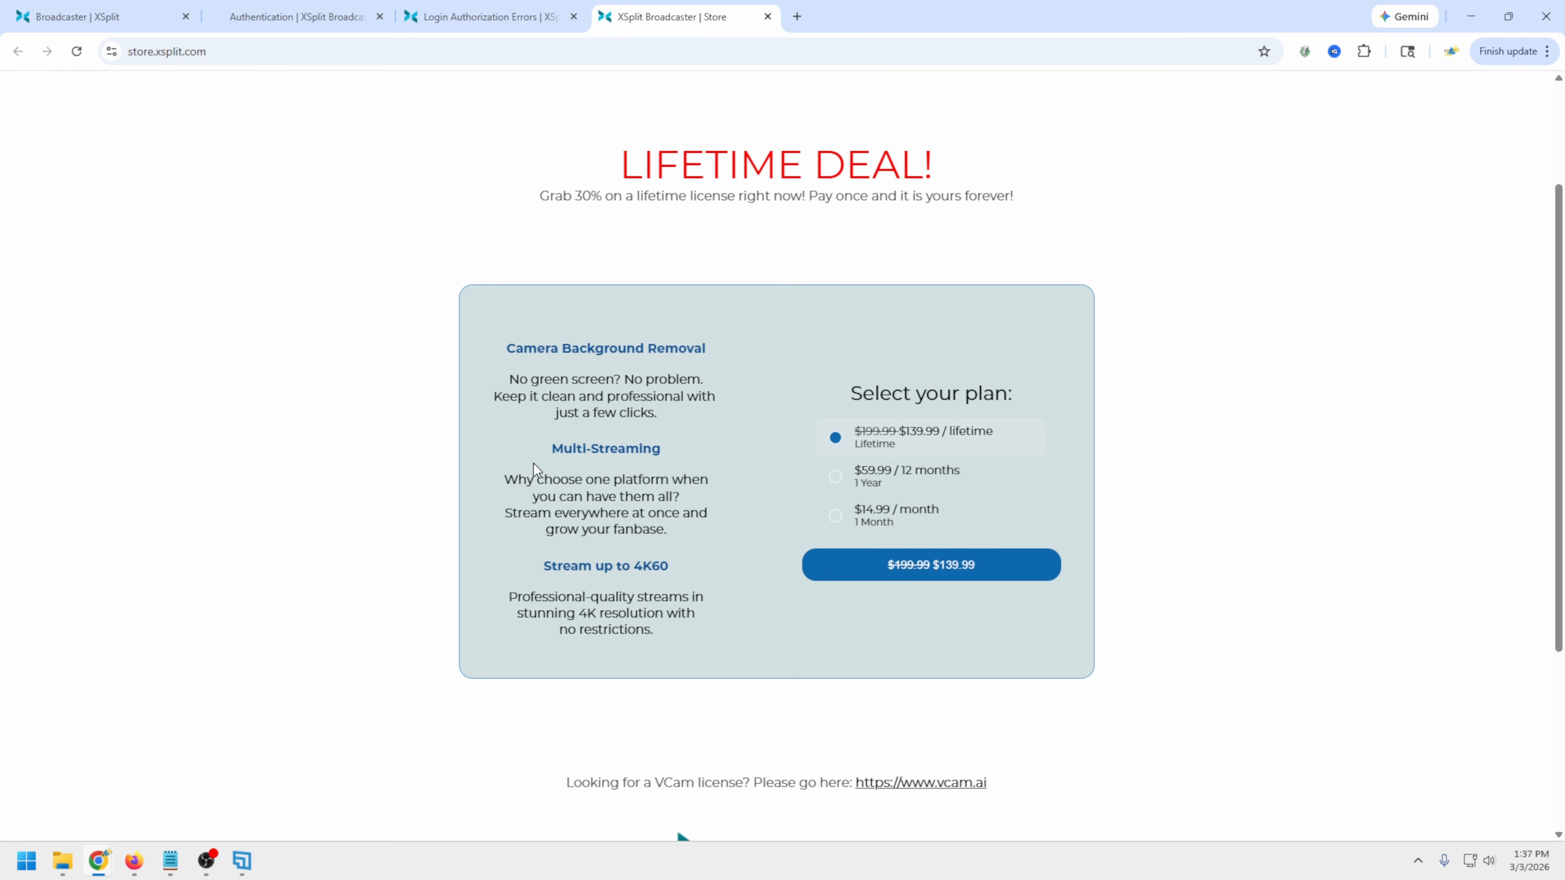
scroll(533, 464, down, 1)
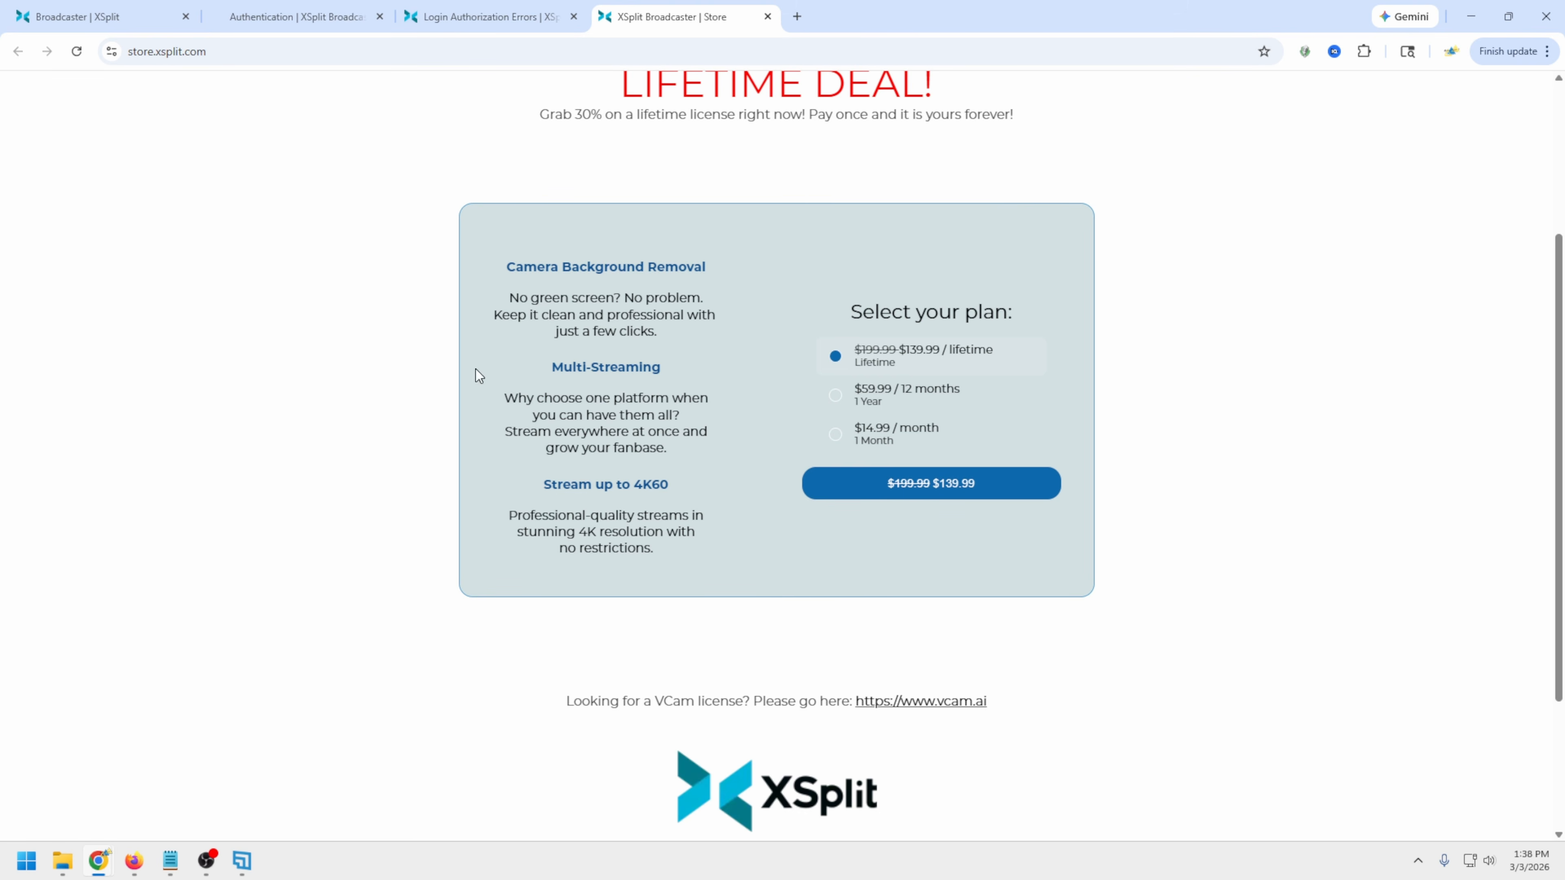
scroll(479, 374, up, 2)
scroll(478, 375, down, 1)
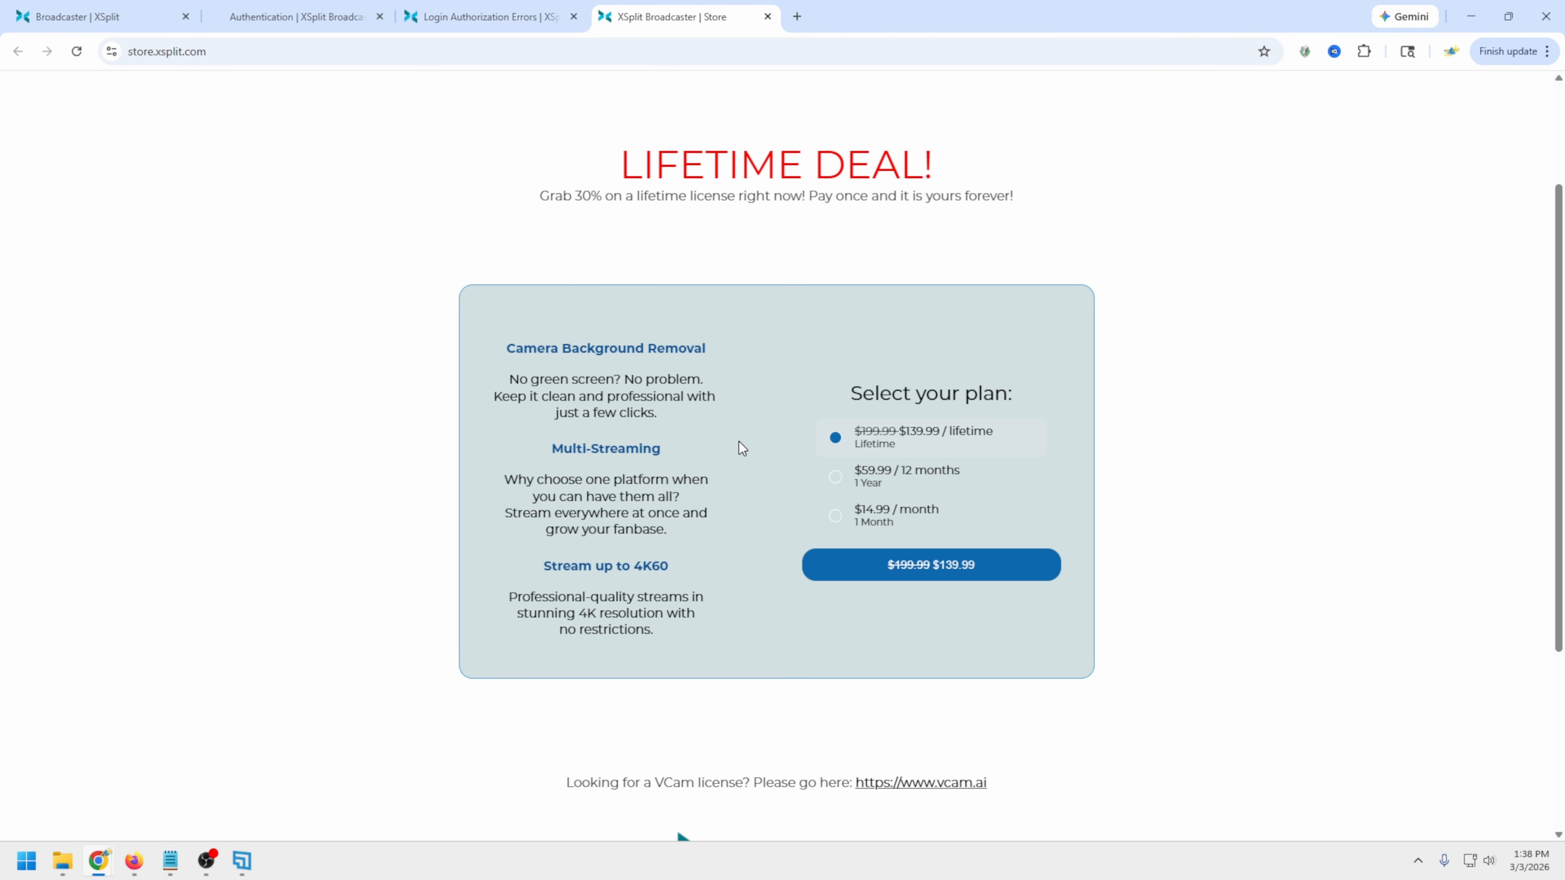
scroll(739, 442, up, 3)
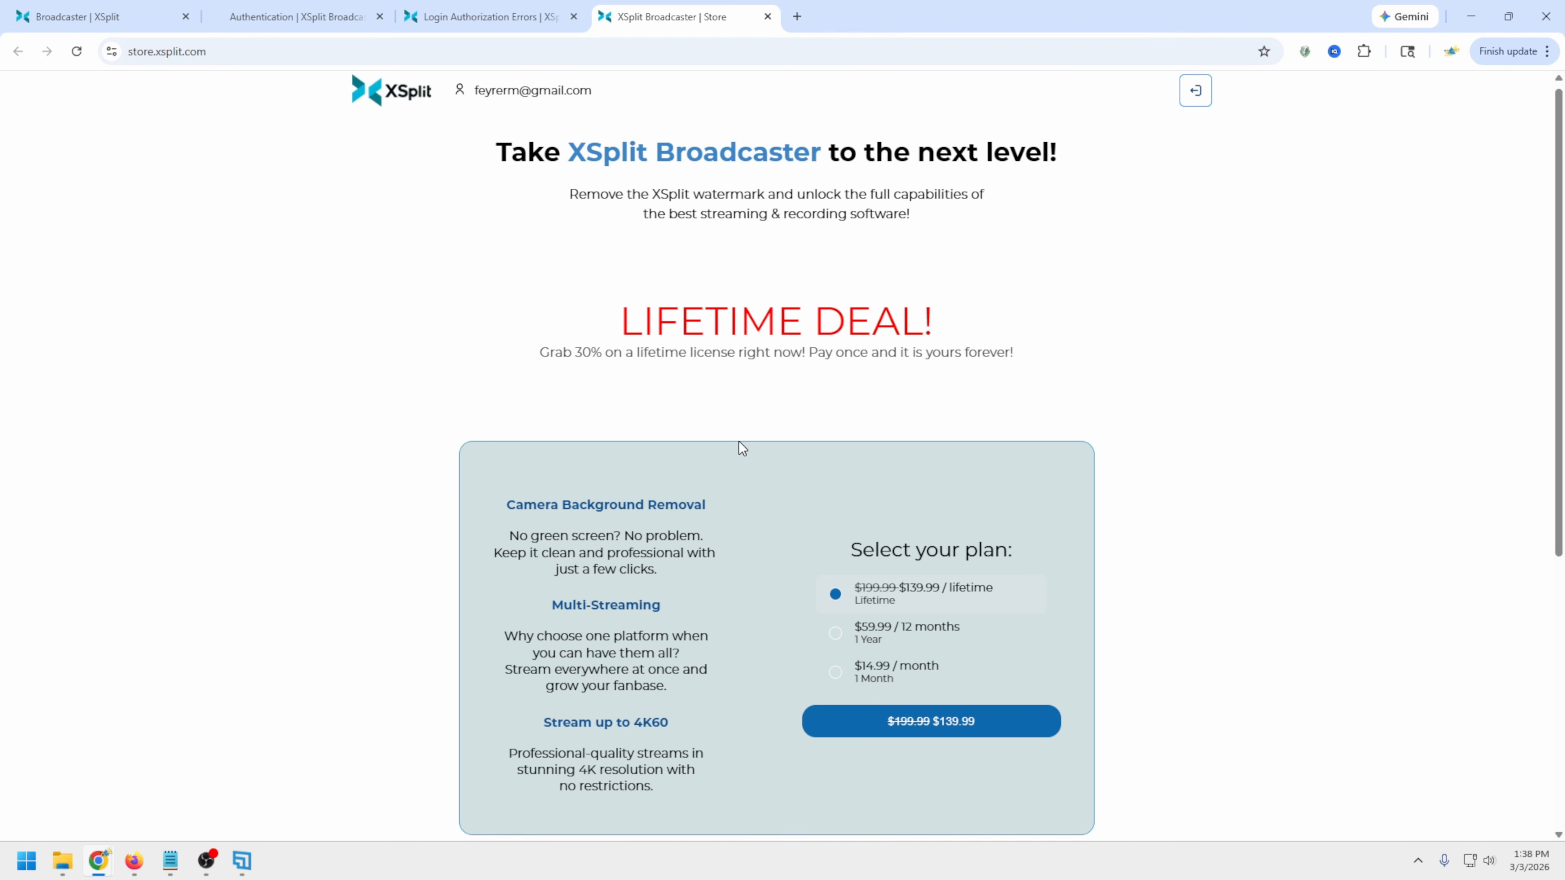
scroll(739, 441, down, 5)
scroll(739, 441, up, 3)
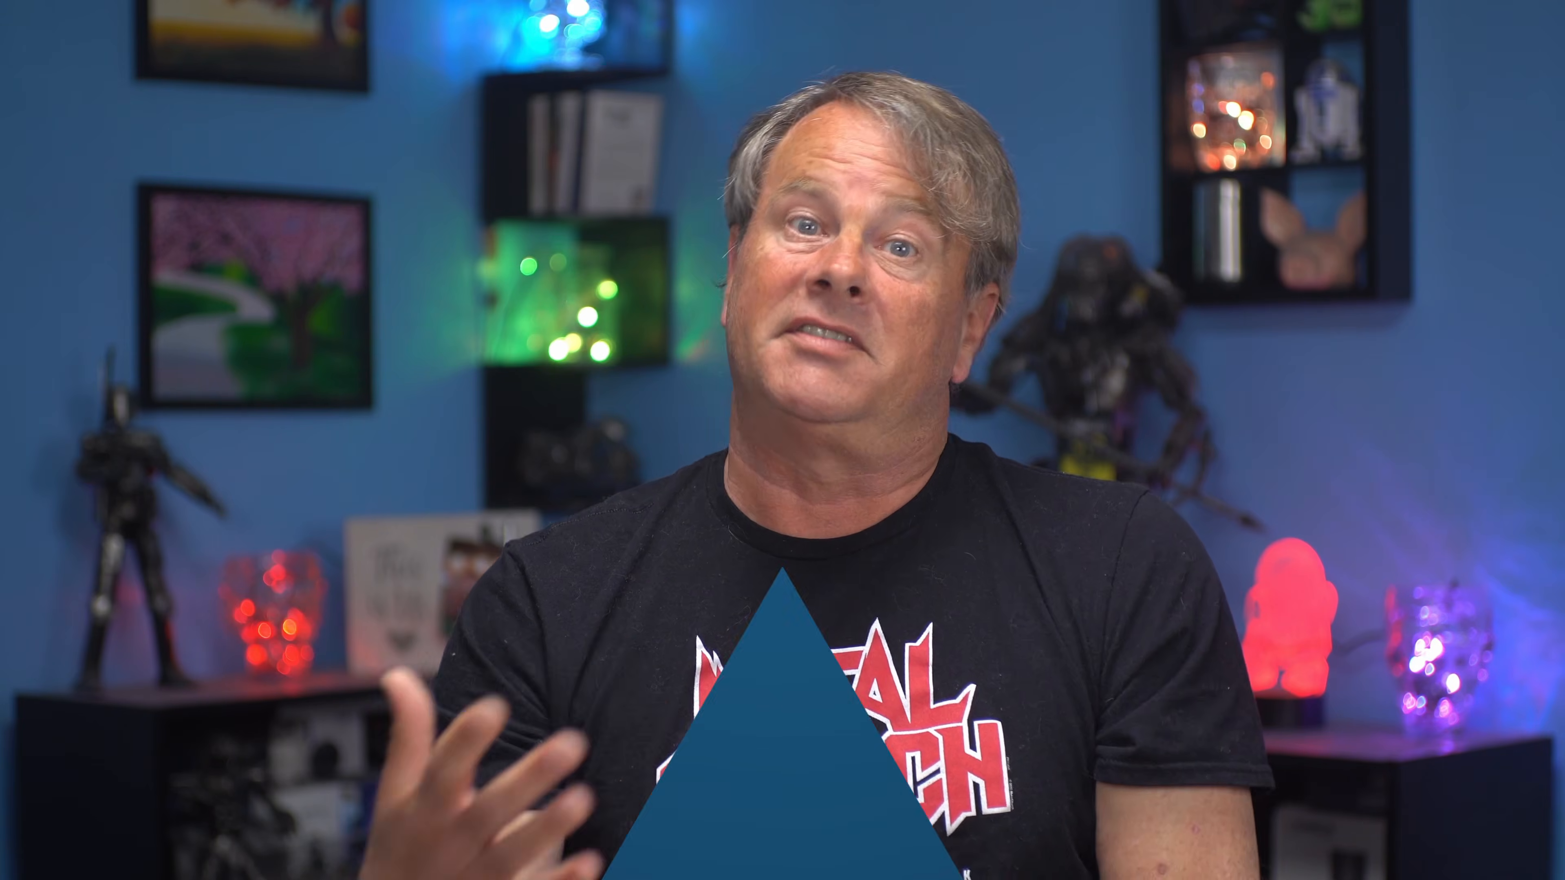